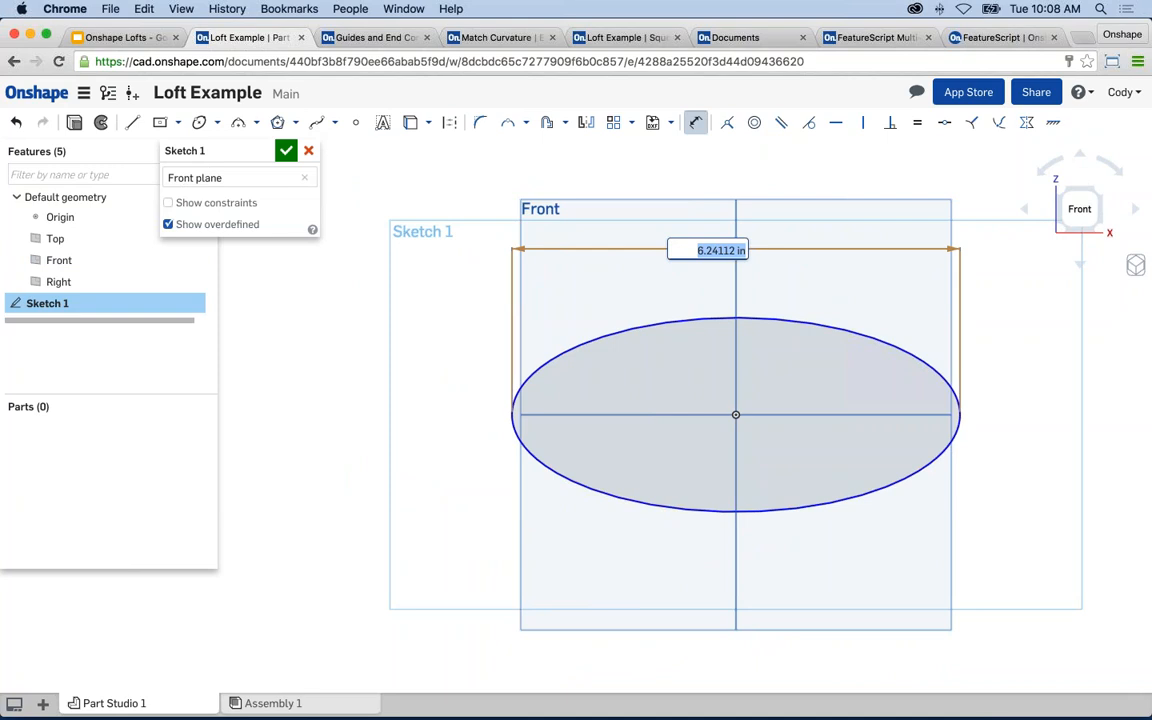
- Set the ellipse's dimensions to 6 in wide and 2.5 in high, and finish the sketch
text(6)
key(Return)
click(710, 321)
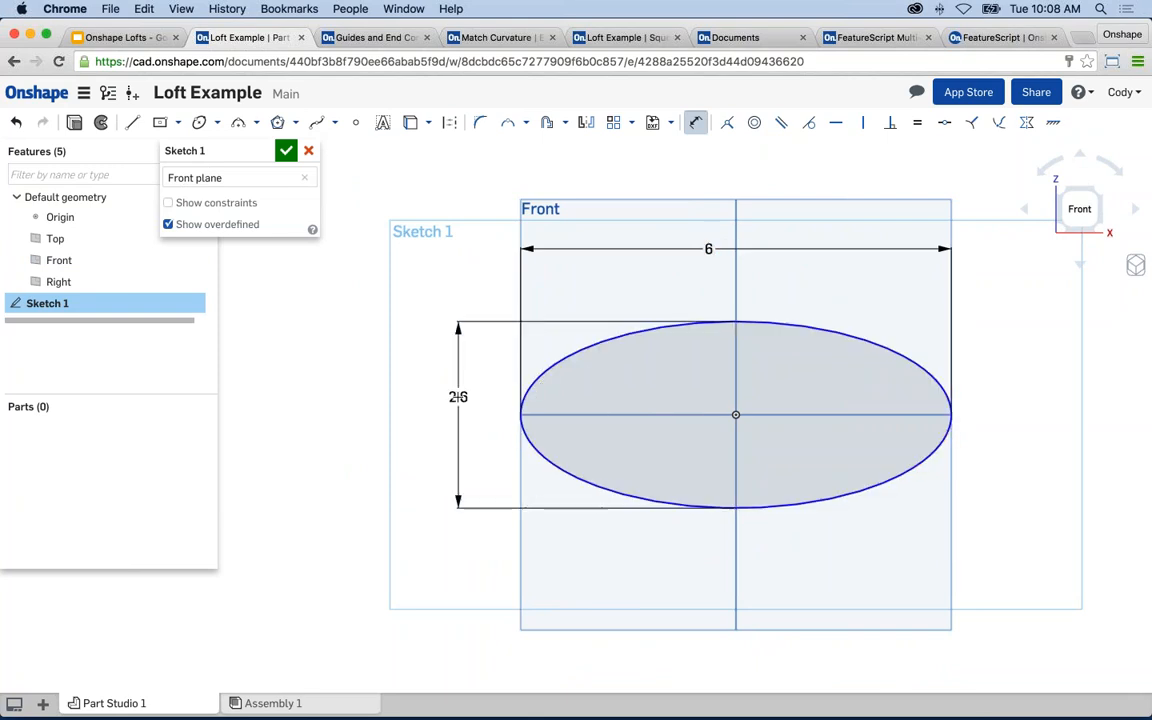
click(458, 397)
text(2.5)
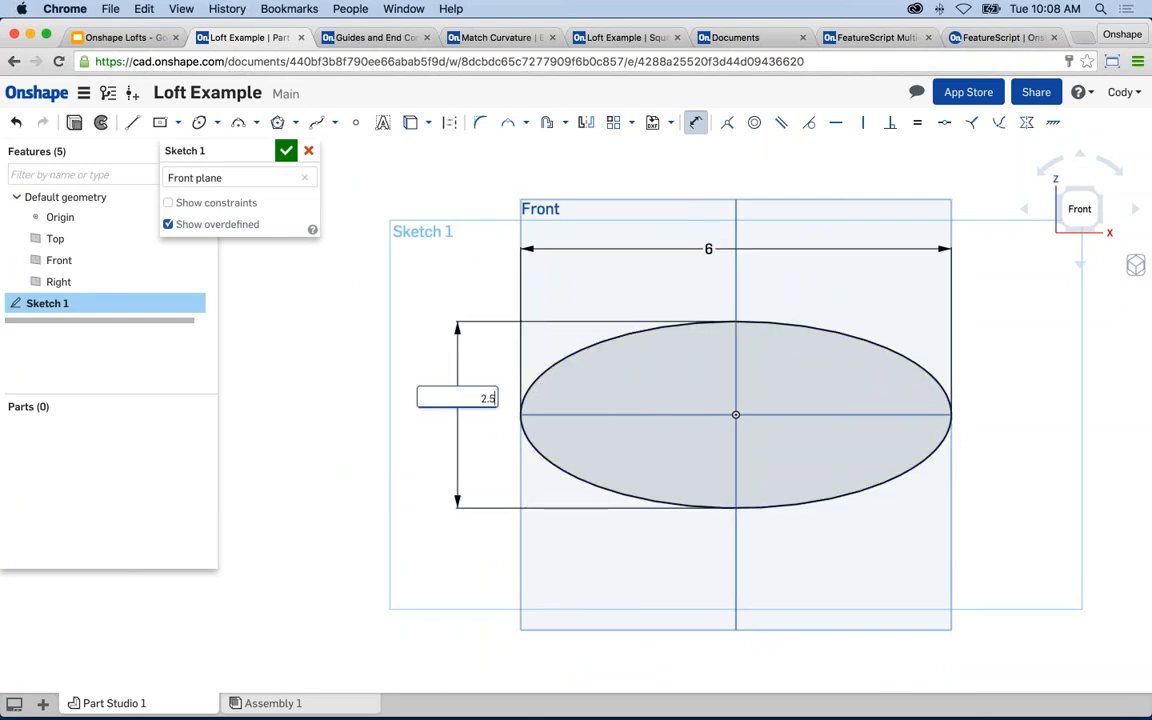
key(Return)
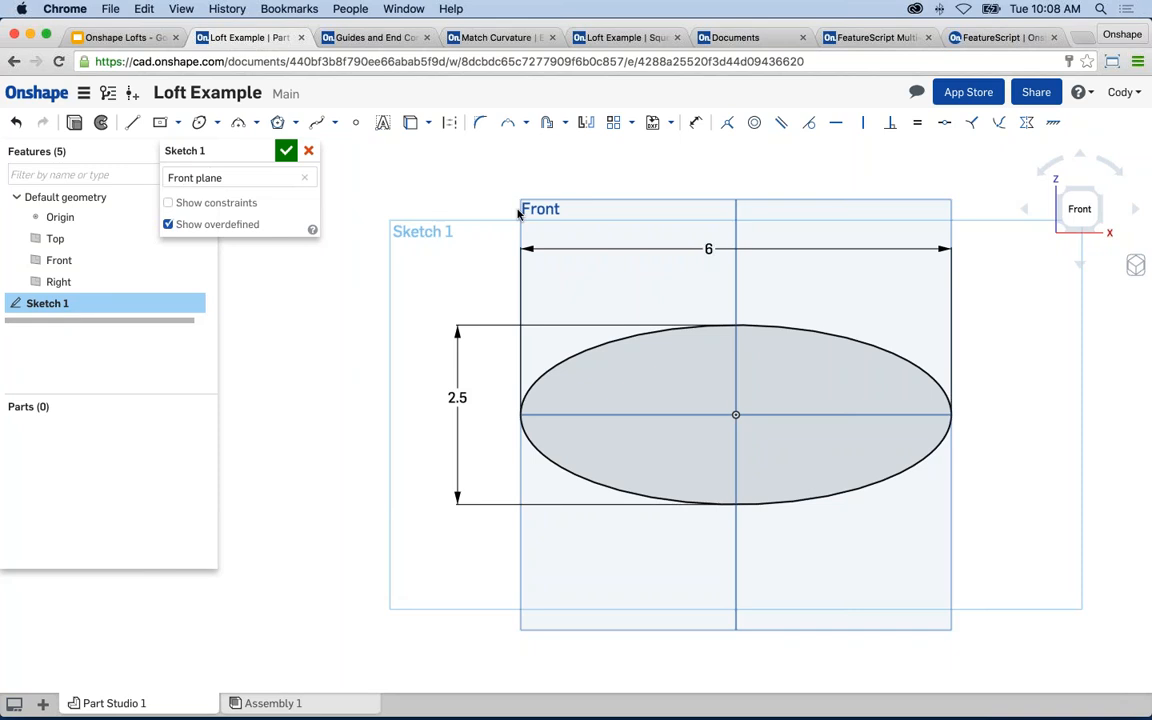
right_drag(550, 201, 497, 215)
scroll(497, 215, down, 3)
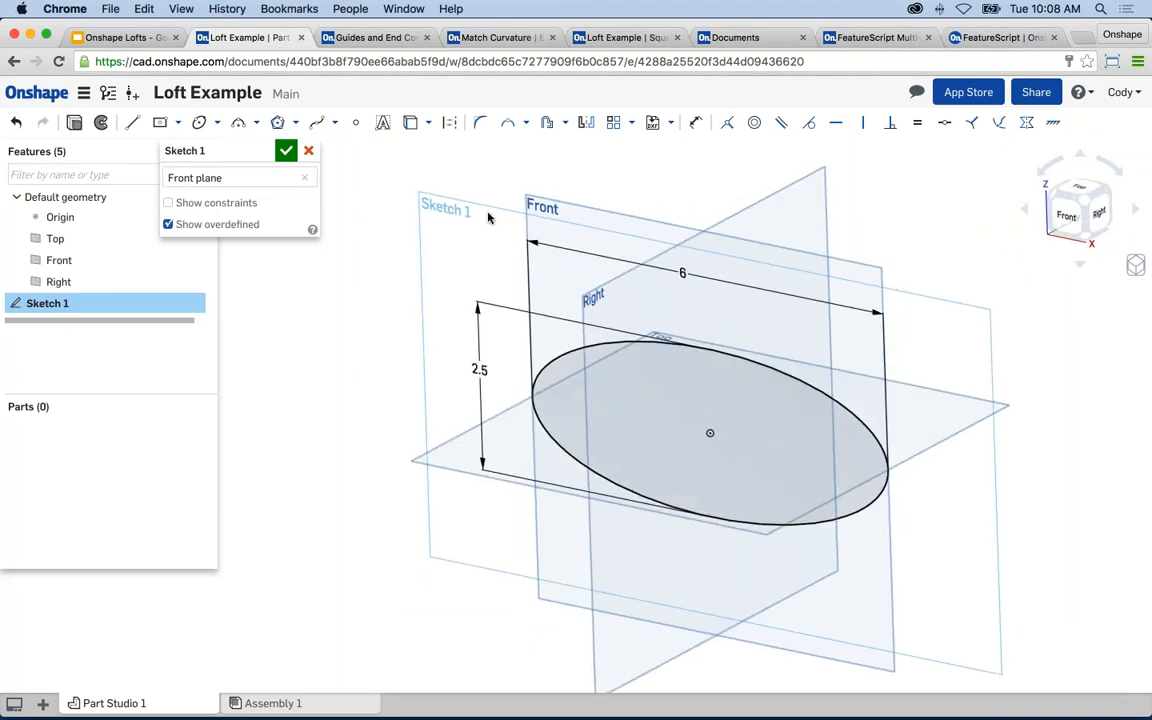
click(286, 150)
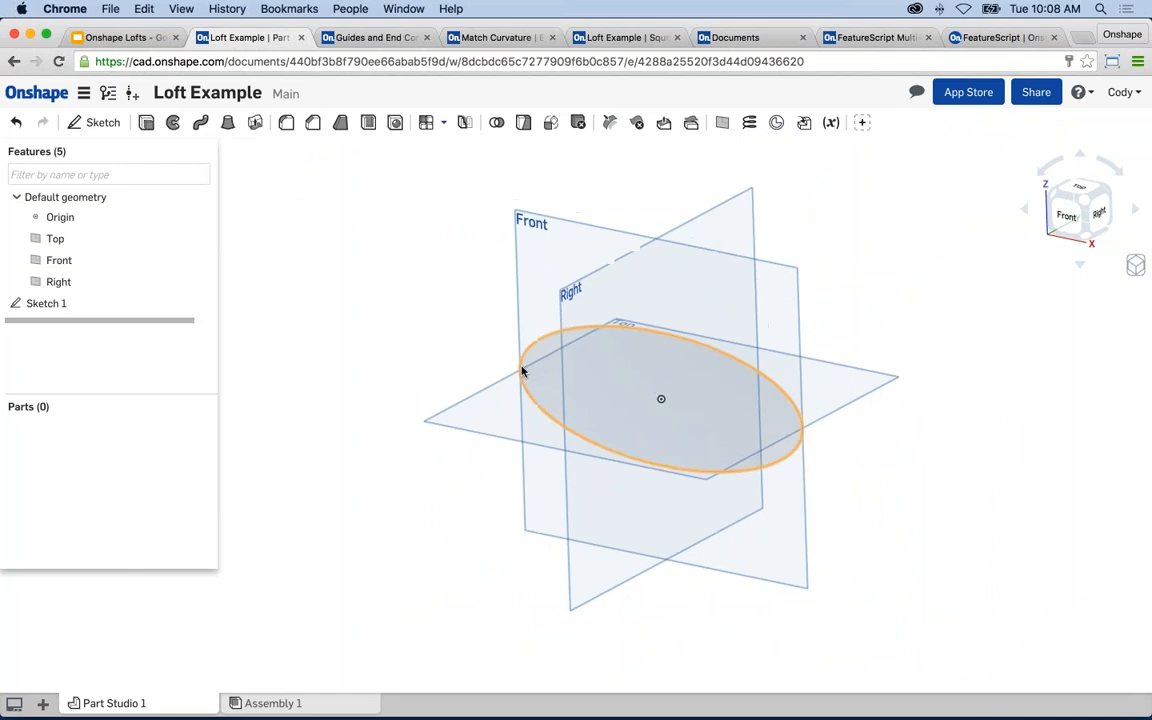
- Create a construction plane offset 2 in from the Front plane
scroll(530, 370, down, 5)
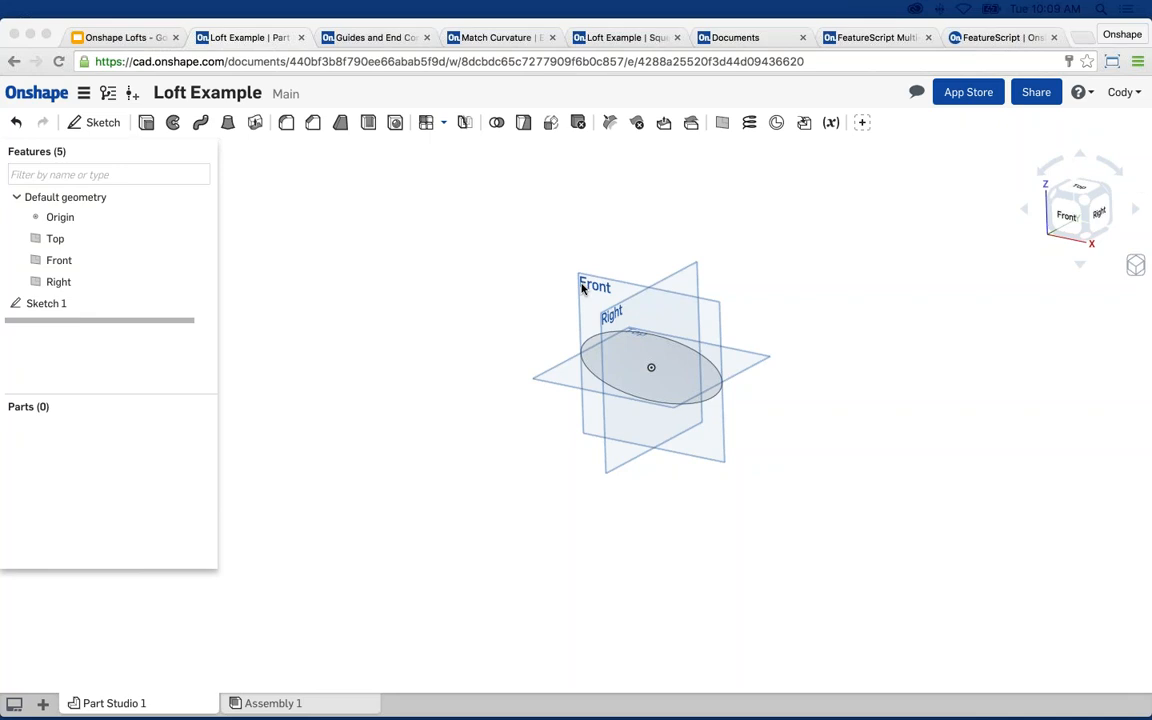
click(537, 285)
middle_drag(589, 351, 587, 331)
scroll(587, 336, up, 5)
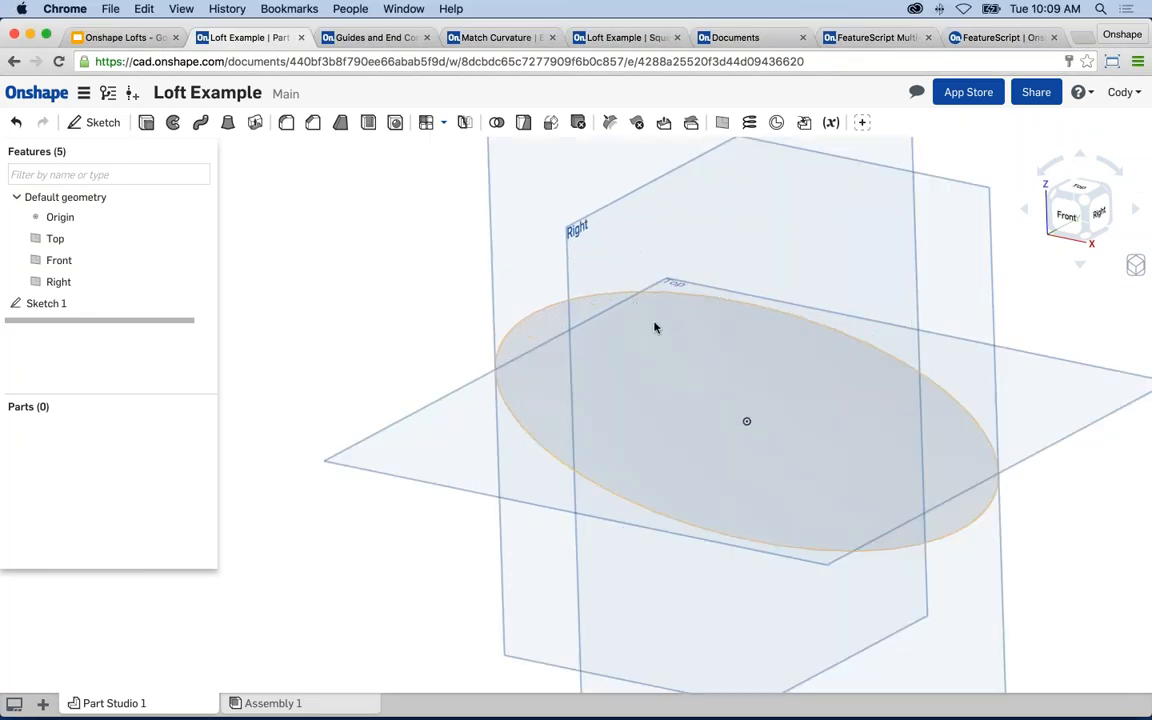
scroll(656, 327, down, 4)
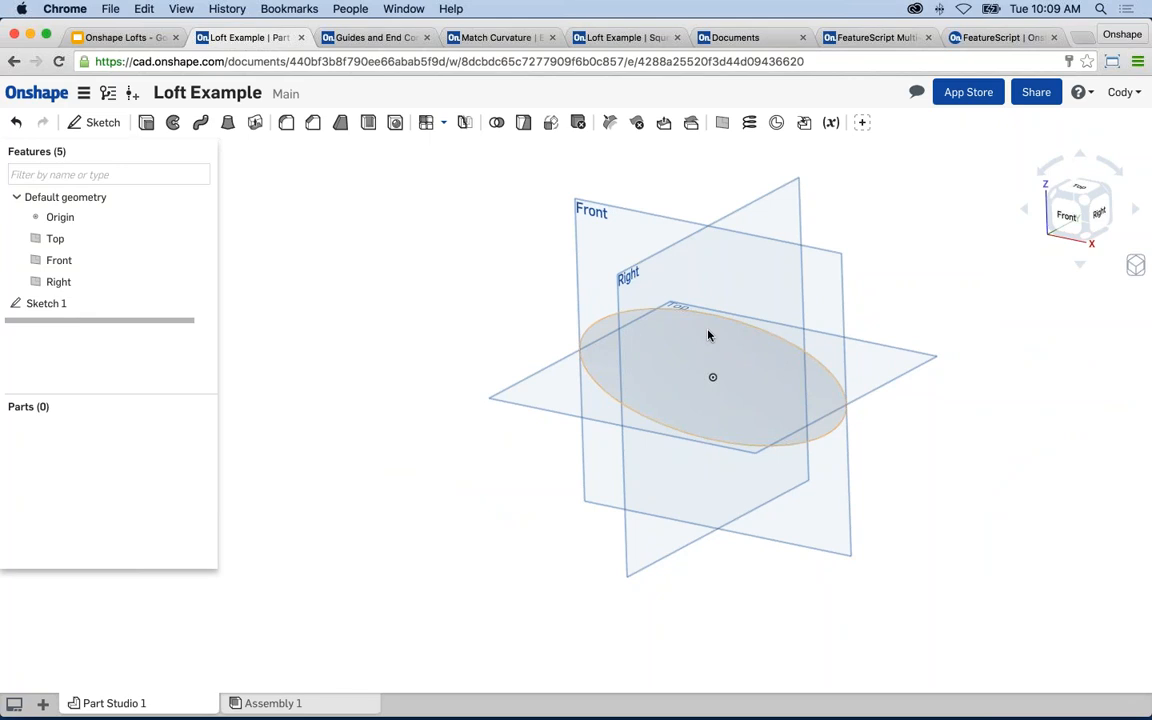
scroll(708, 335, down, 1)
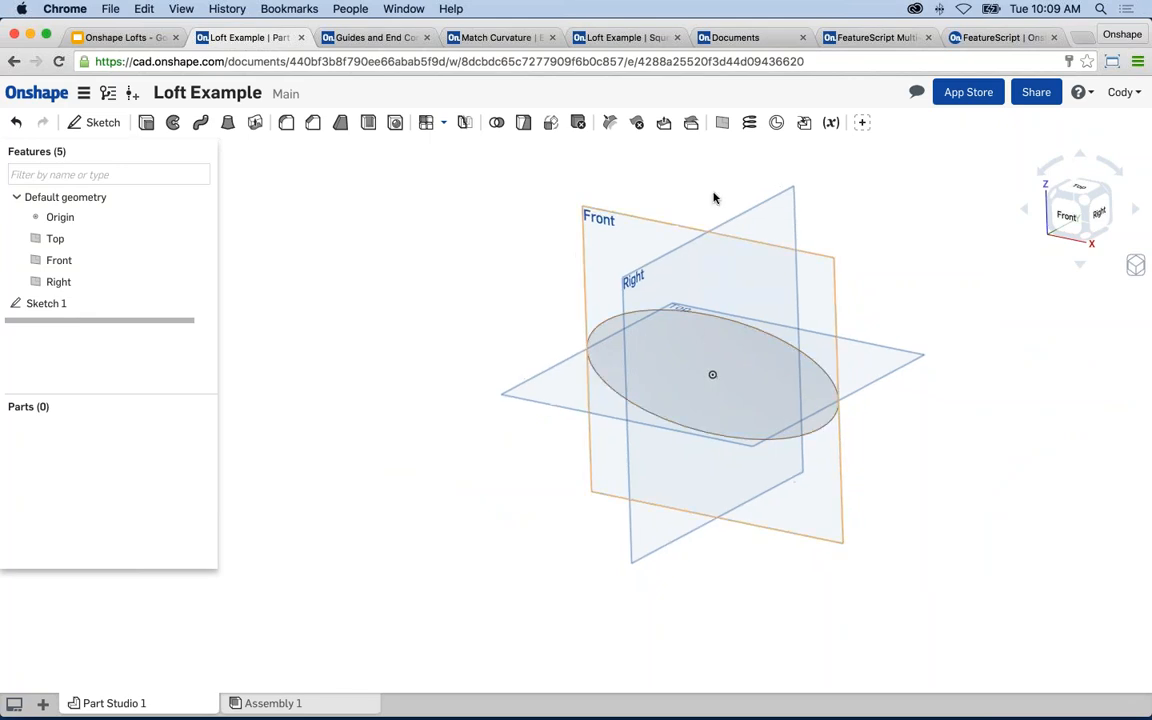
click(723, 124)
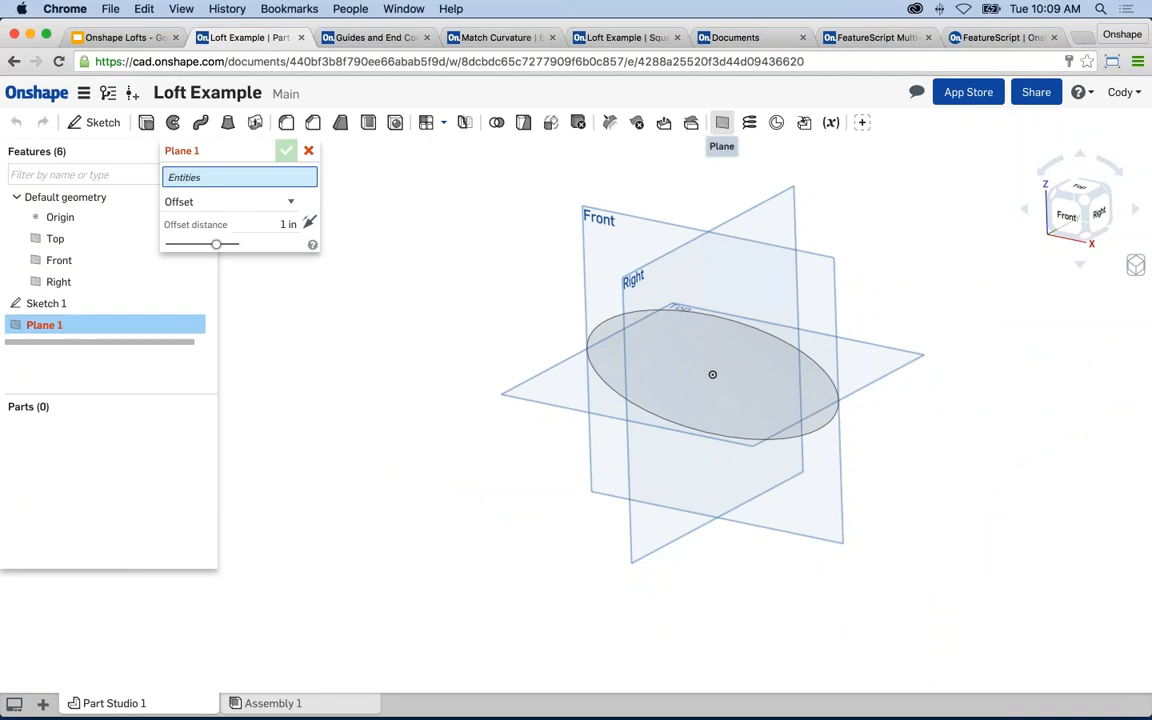
click(585, 215)
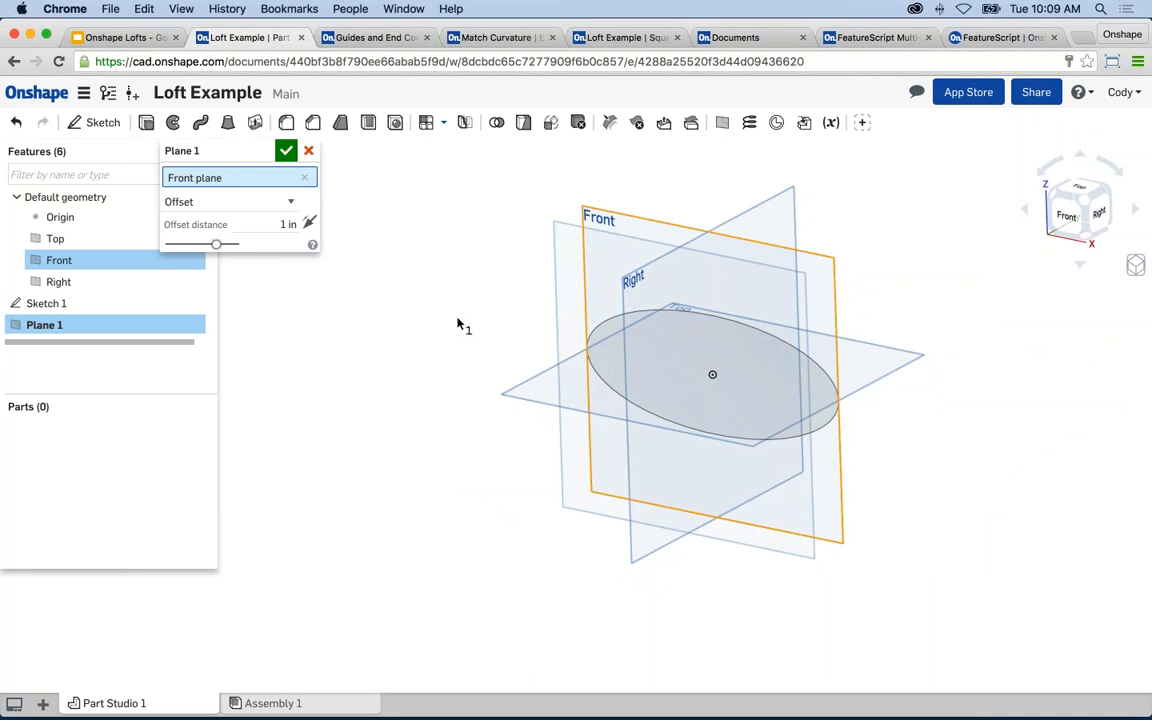
click(285, 224)
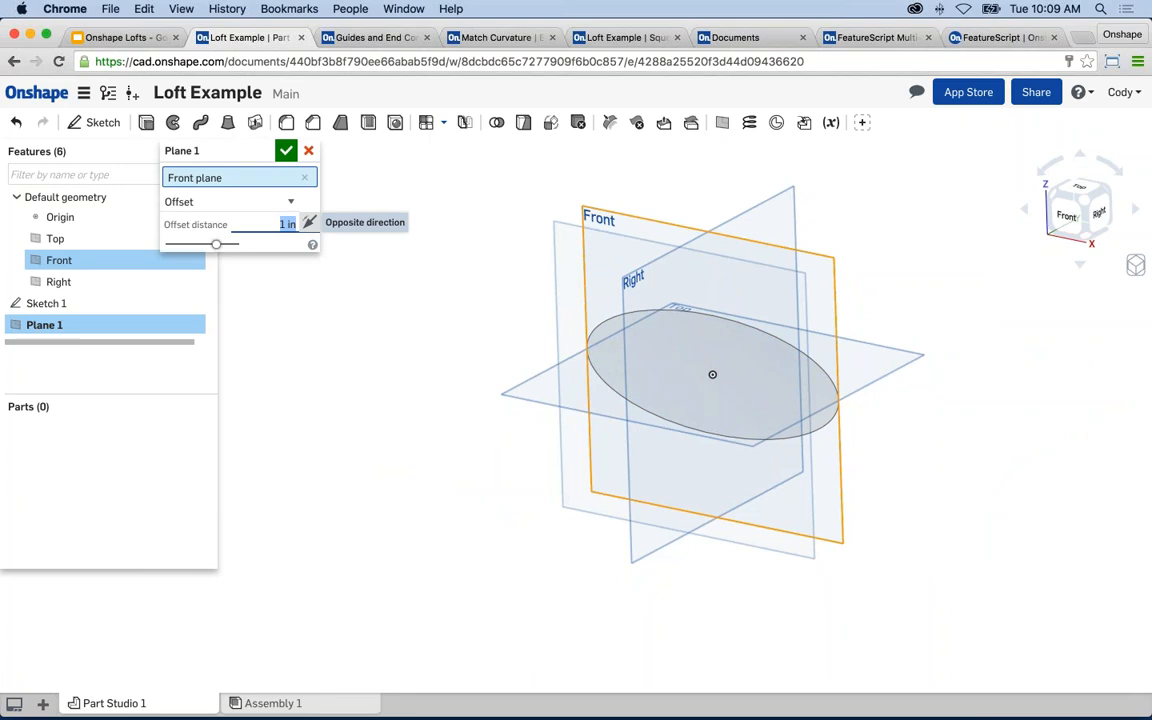
key(Up)
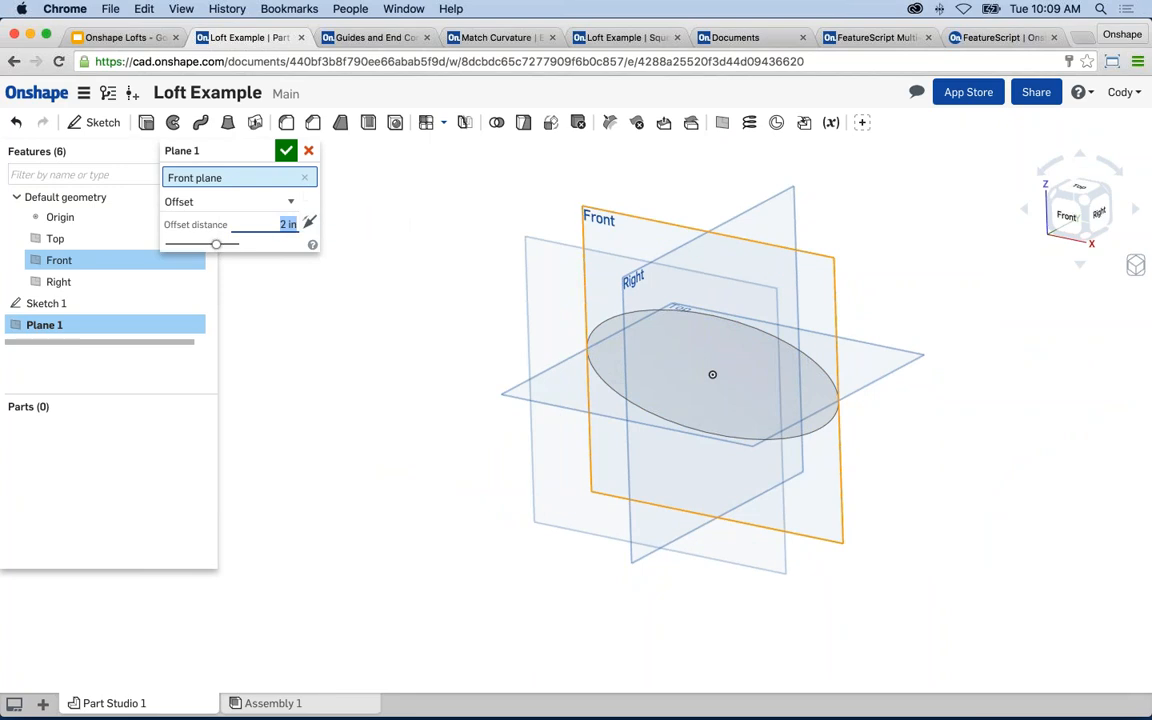
click(289, 156)
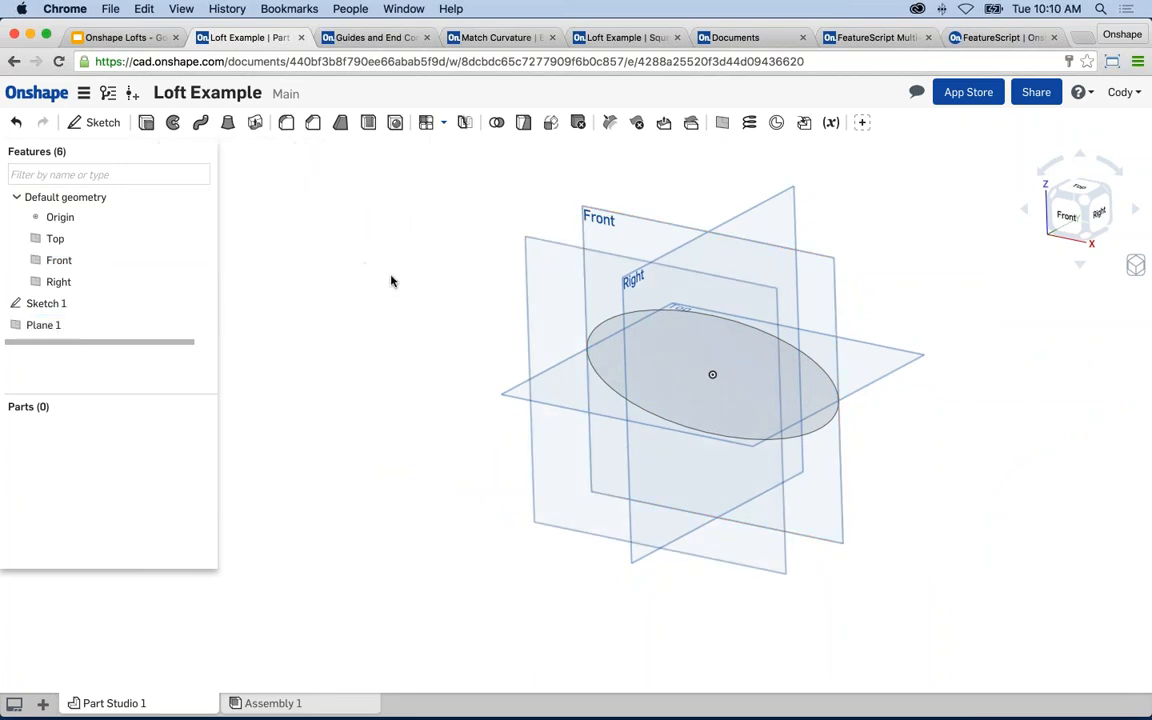
- Copy the ellipse sketch from the Front plane and paste it onto the offset plane
right_drag(391, 278, 343, 256)
click(562, 236)
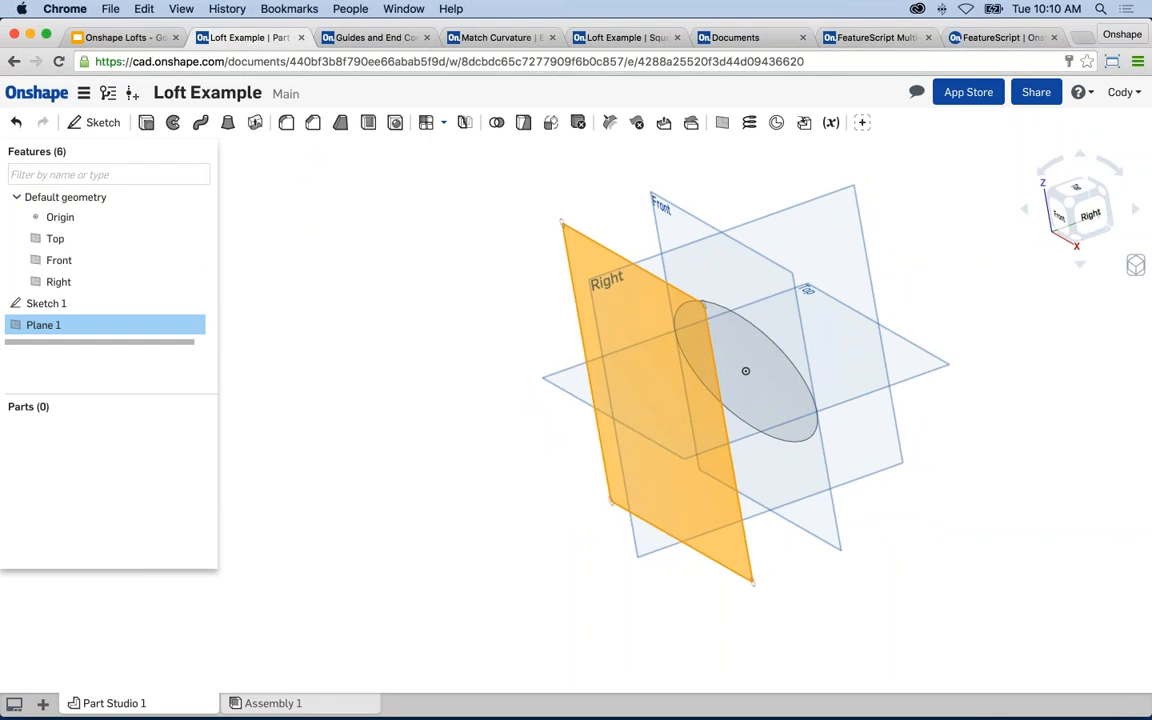
click(463, 285)
right_click(95, 307)
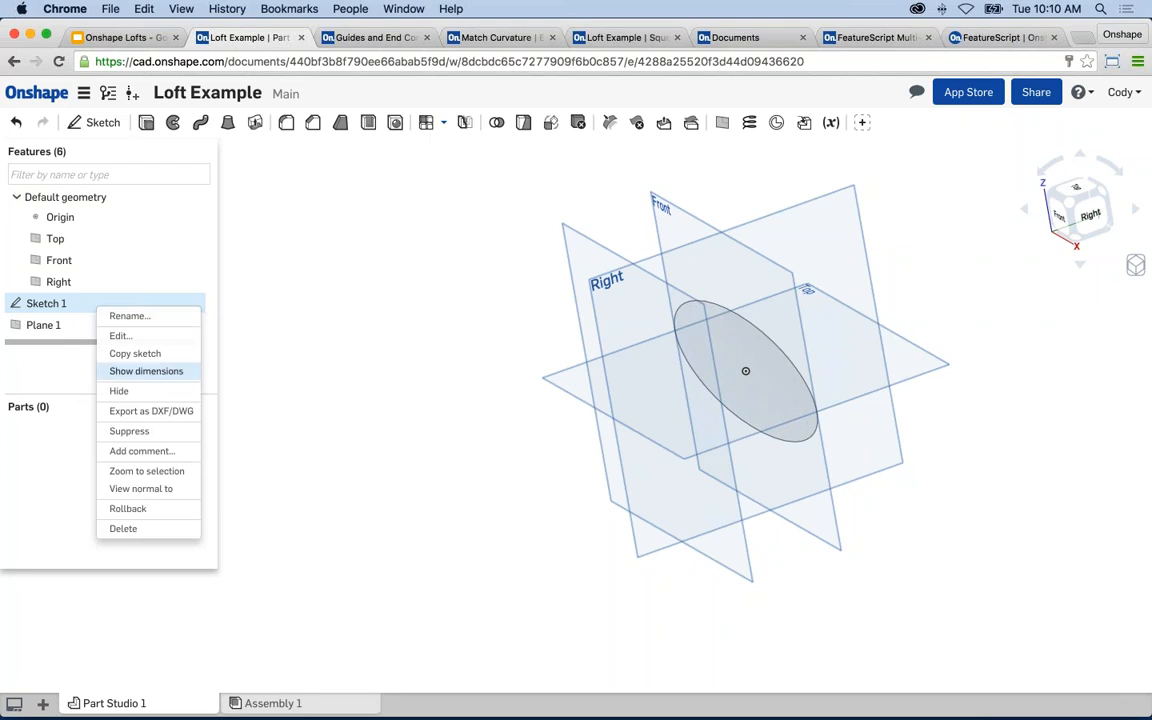
click(140, 354)
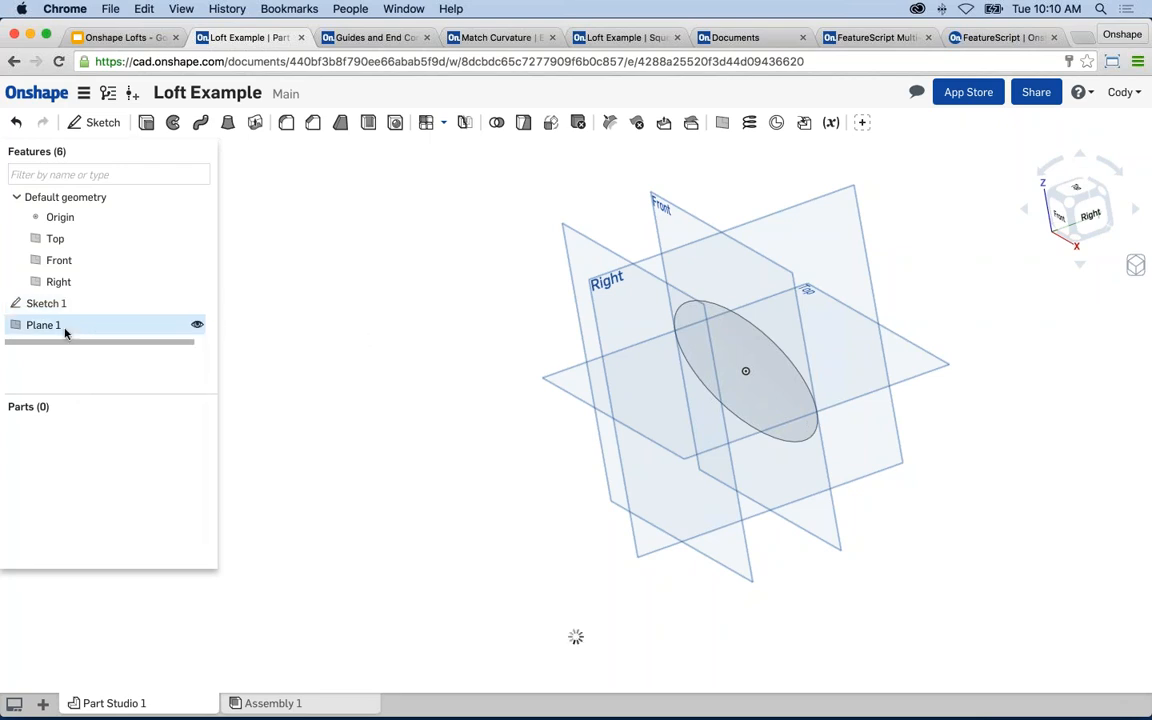
right_click(64, 328)
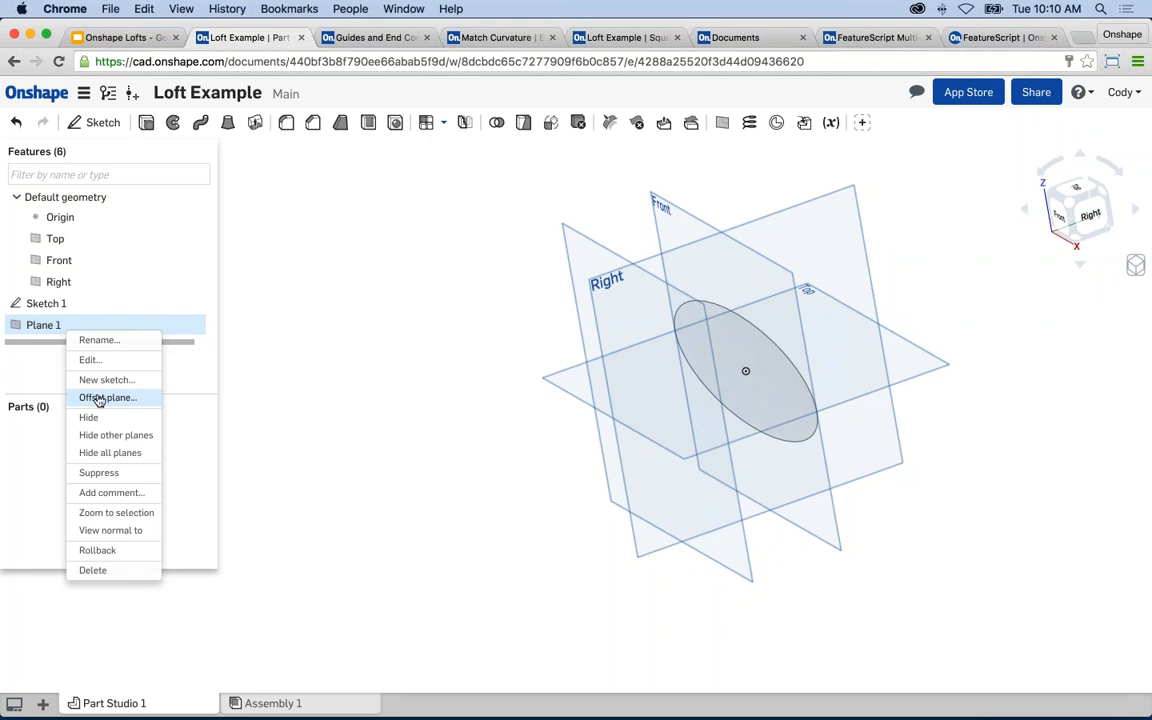
click(390, 312)
right_drag(390, 312, 537, 293)
right_click(567, 269)
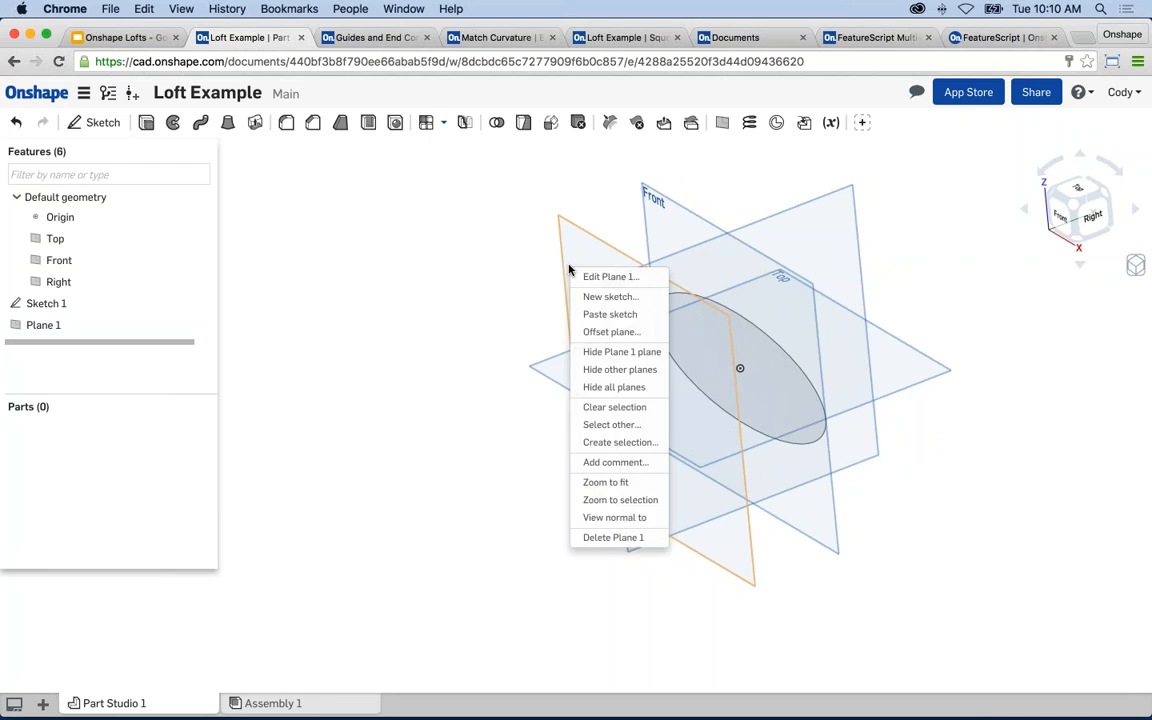
click(605, 314)
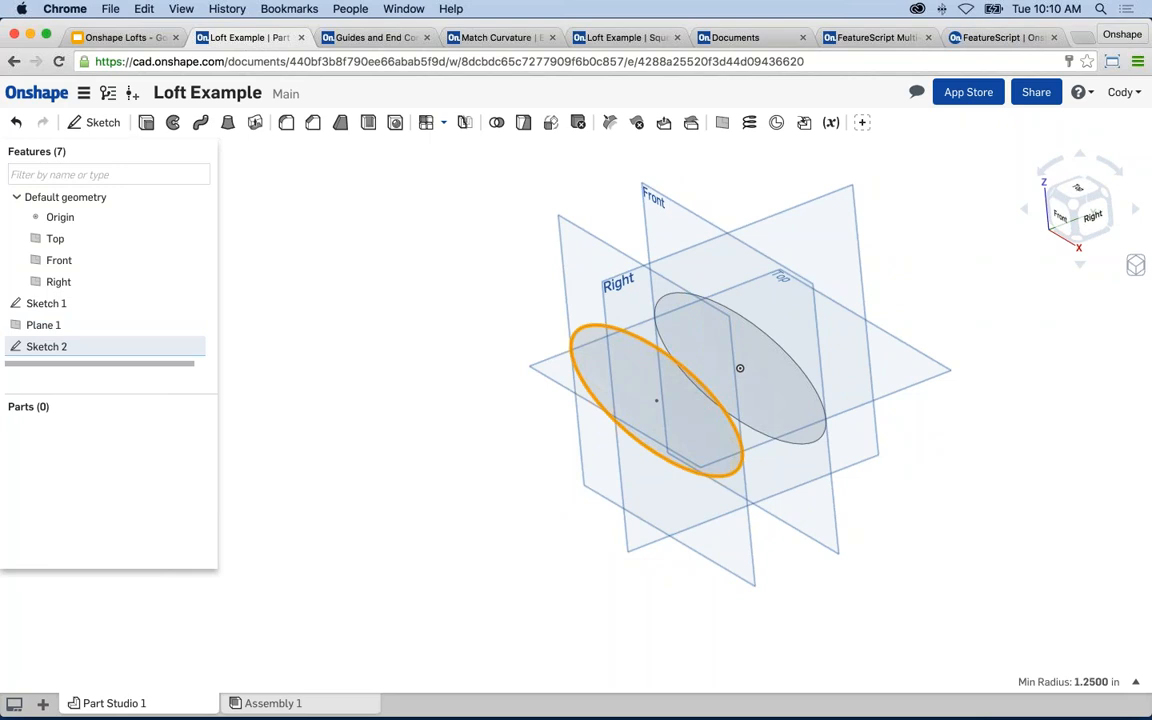
- Edit the pasted ellipse sketch on the offset plane and set its width to 8 in
right_click(78, 346)
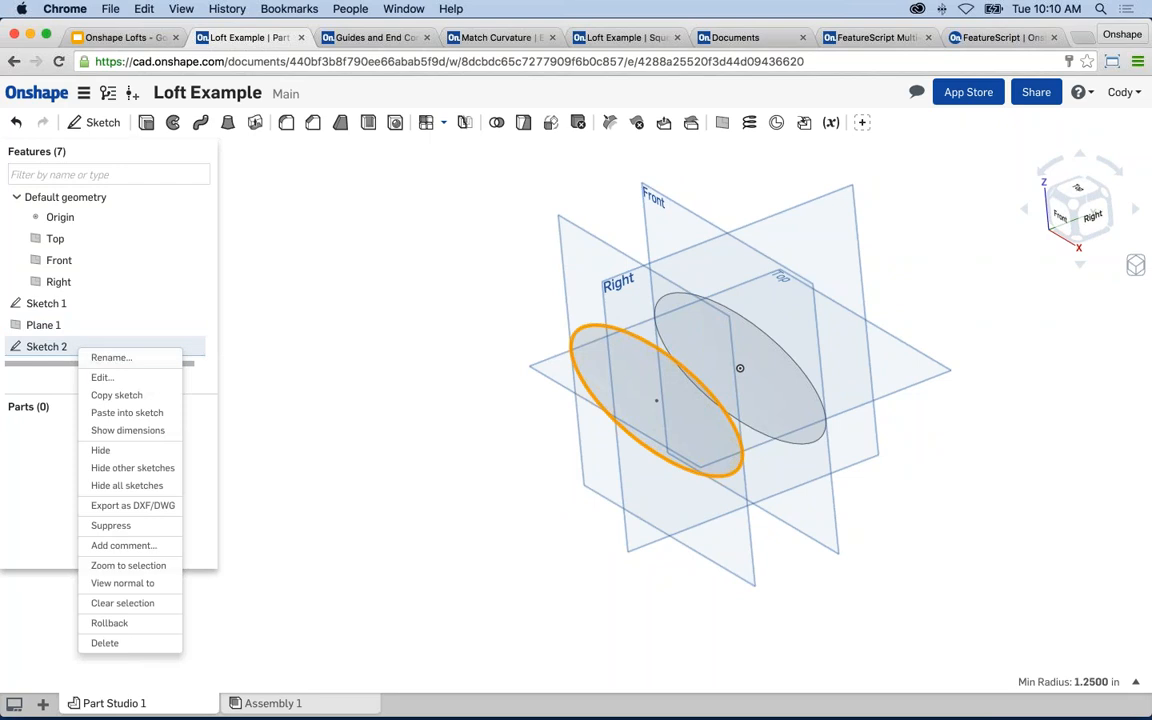
click(99, 377)
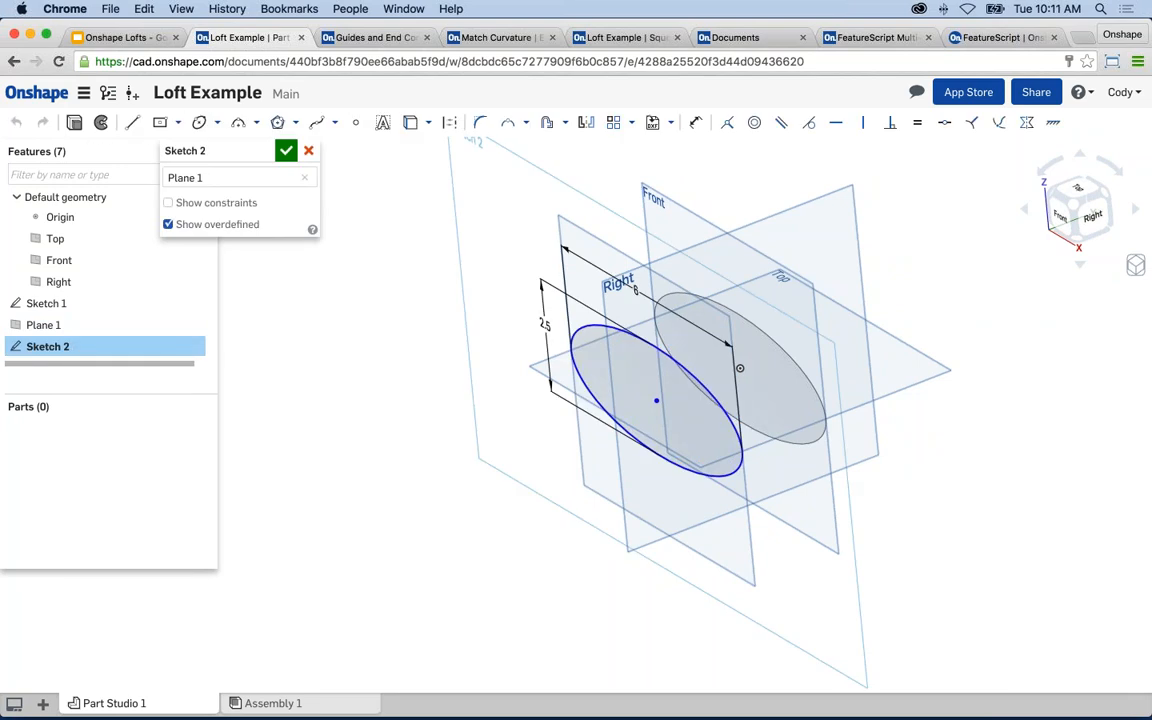
key(n)
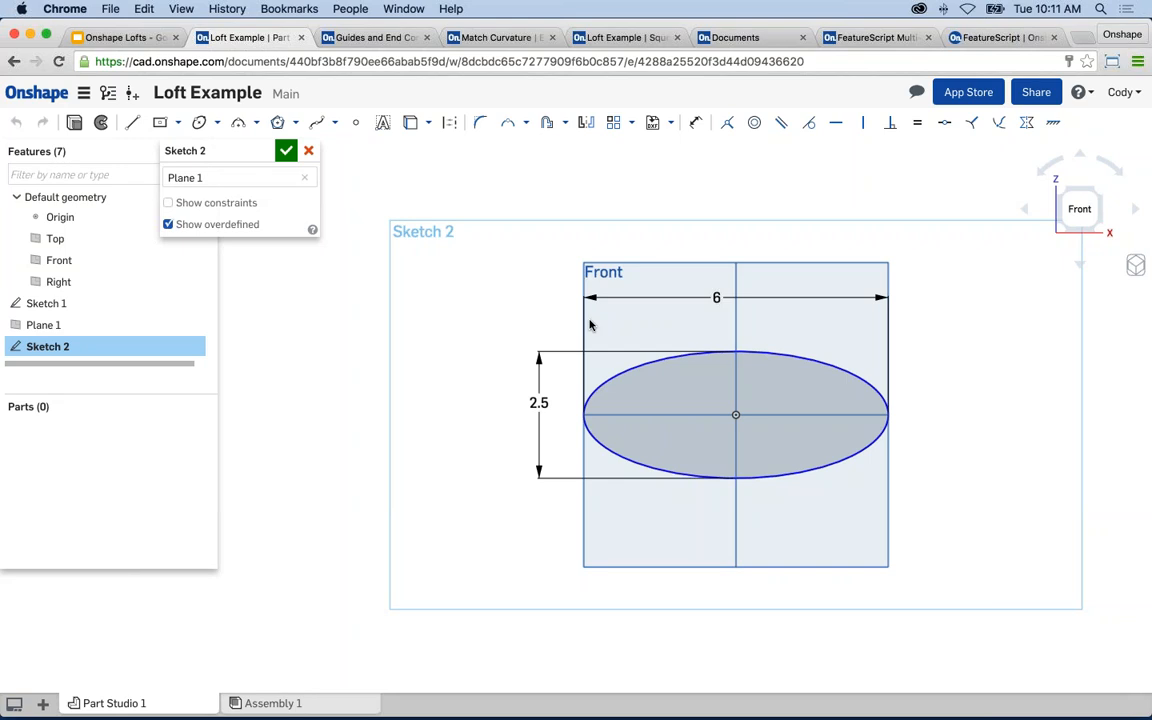
double_click(716, 298)
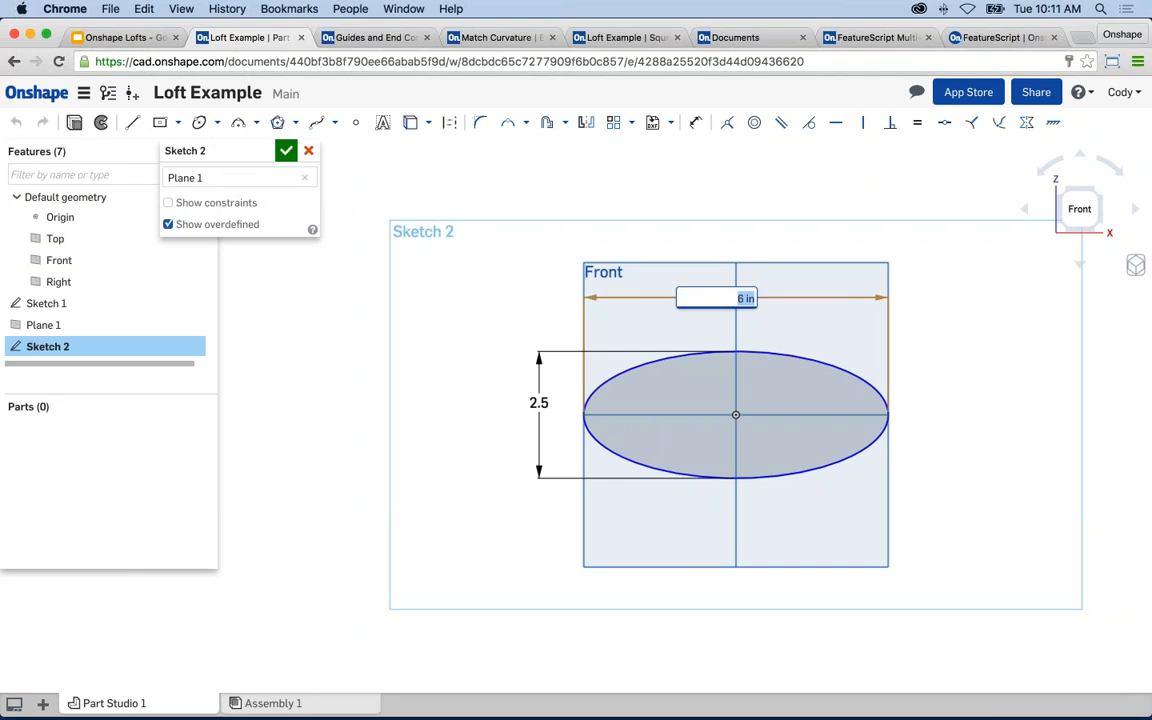
key(Escape)
text(8)
key(Return)
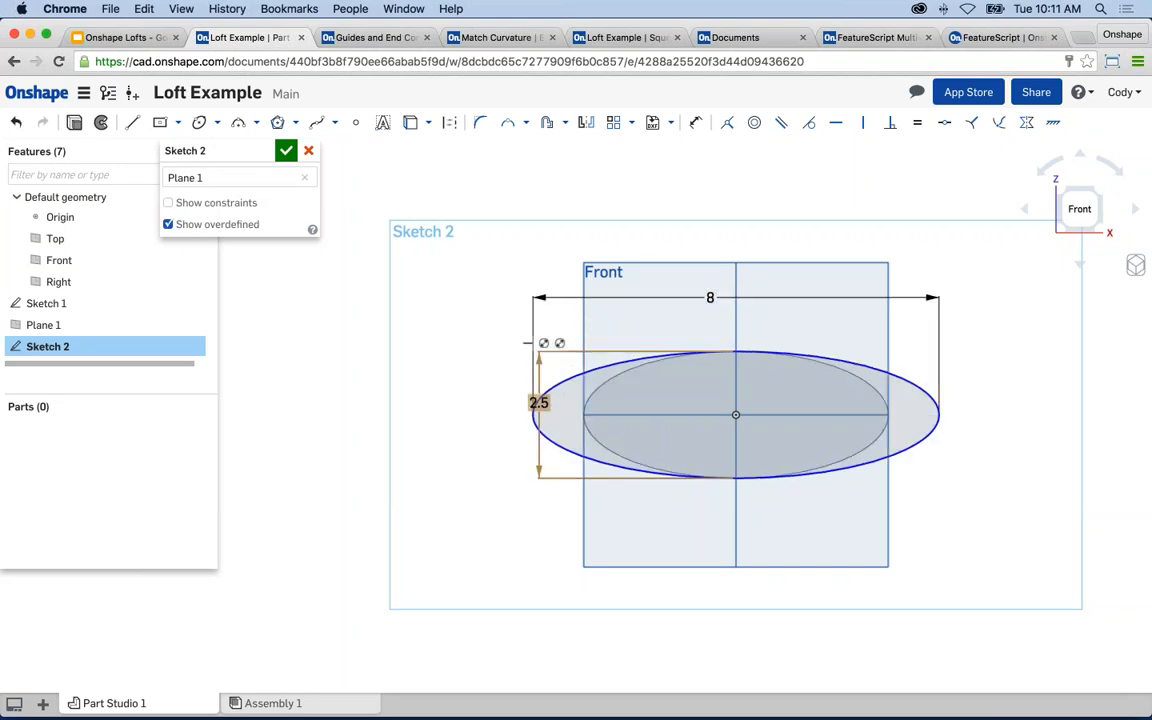
- Move the height dimension clear of the ellipse, set it to 3 in, and finish the sketch
drag(522, 402, 458, 403)
double_click(458, 403)
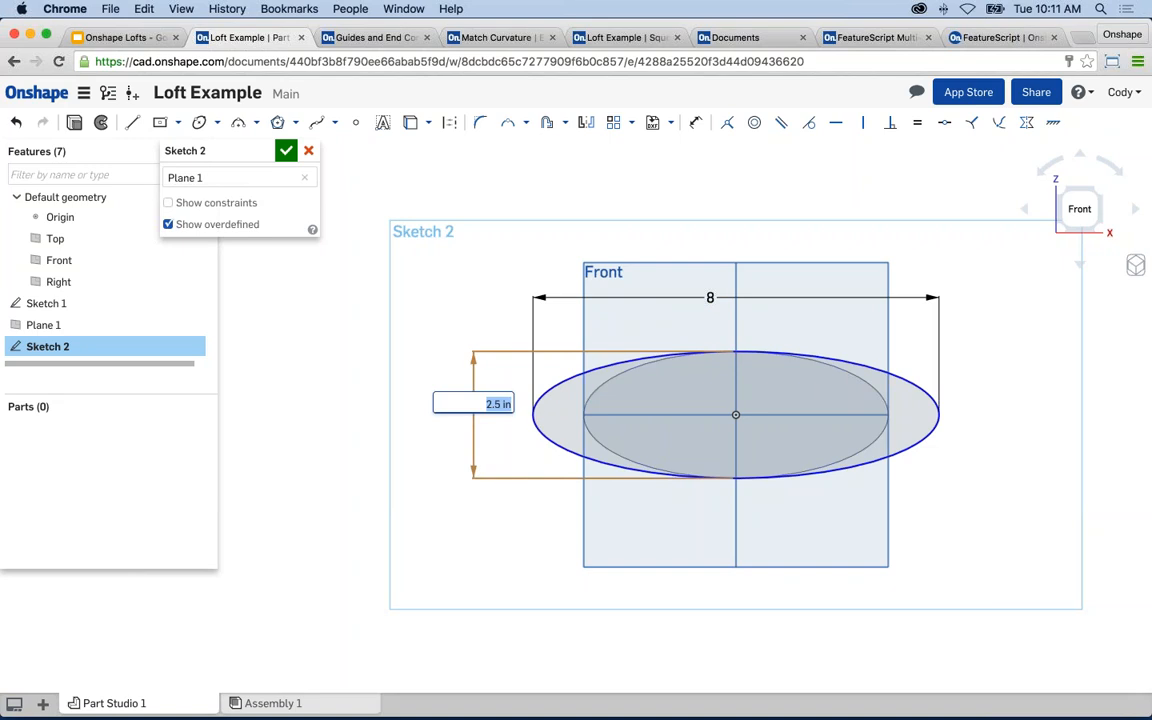
text(3)
key(Return)
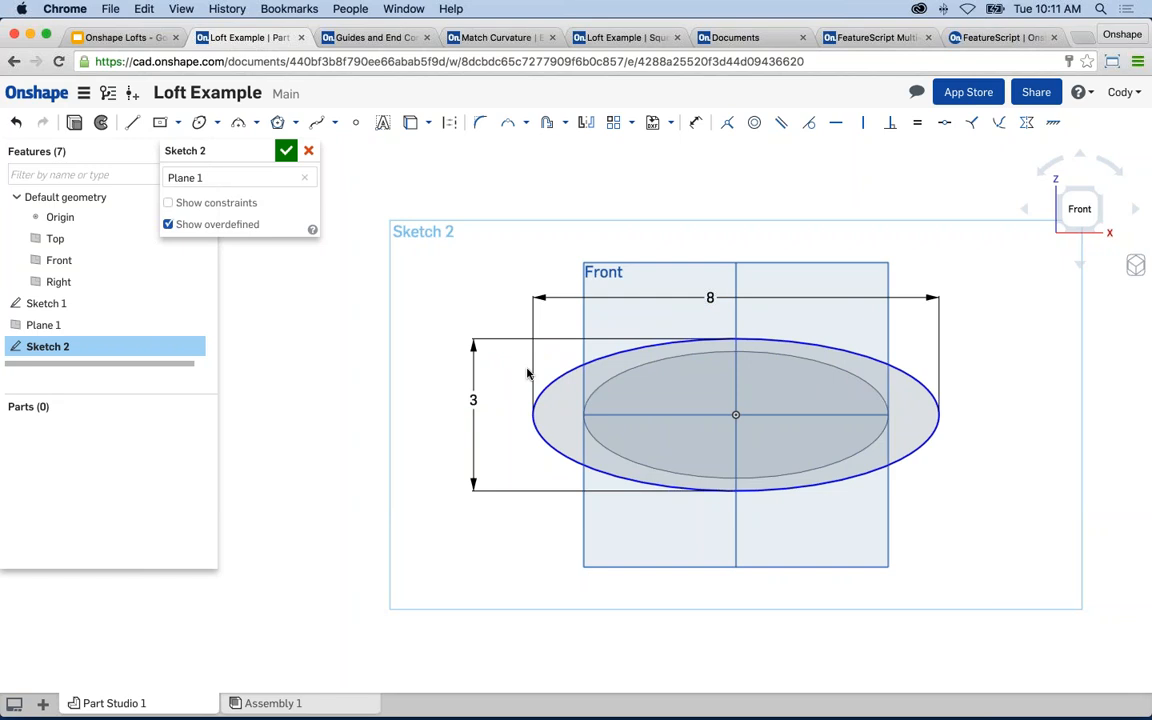
mouse_move(735, 415)
mouse_down()
mouse_move(705, 431)
mouse_move(736, 415)
mouse_up()
key(Return)
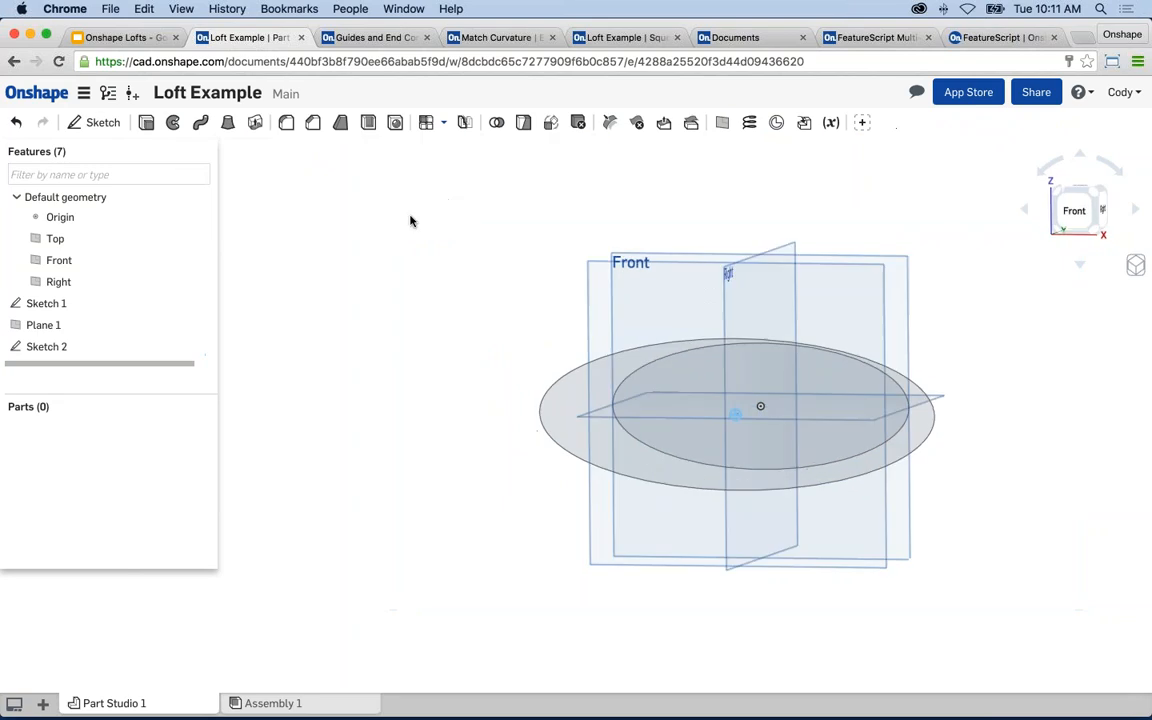
- Create a new solid loft from the ellipse on the Front plane to the ellipse on the offset plane
scroll(523, 301, up, 5)
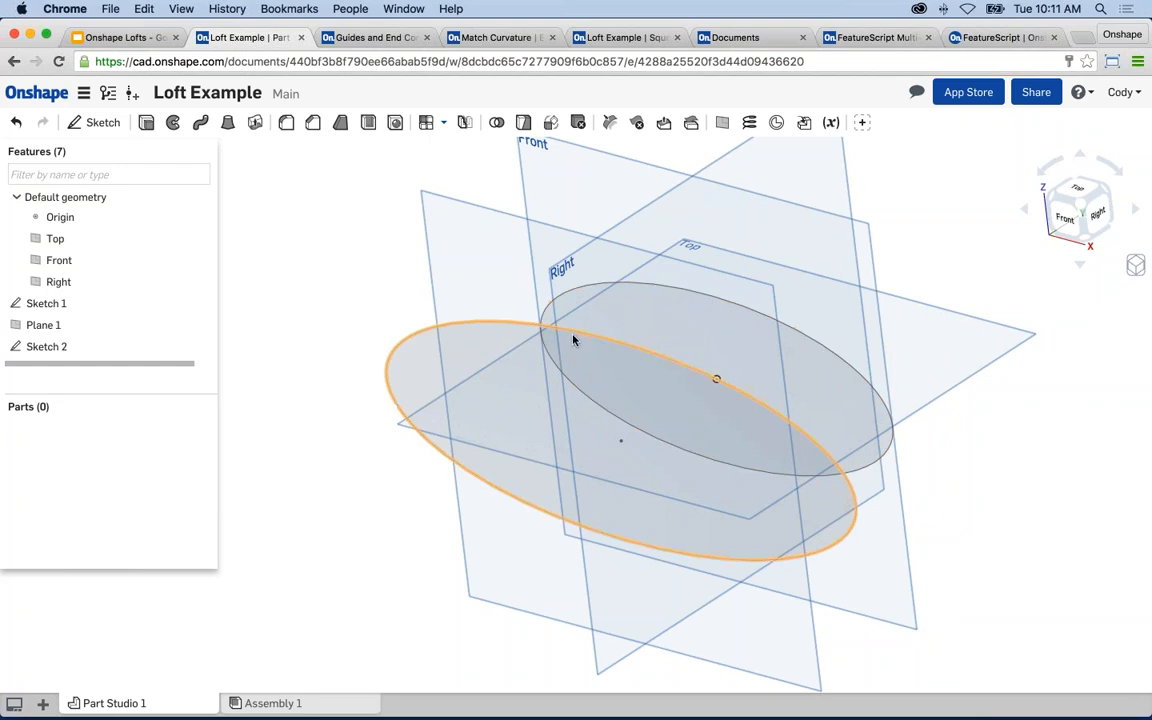
scroll(574, 340, down, 1)
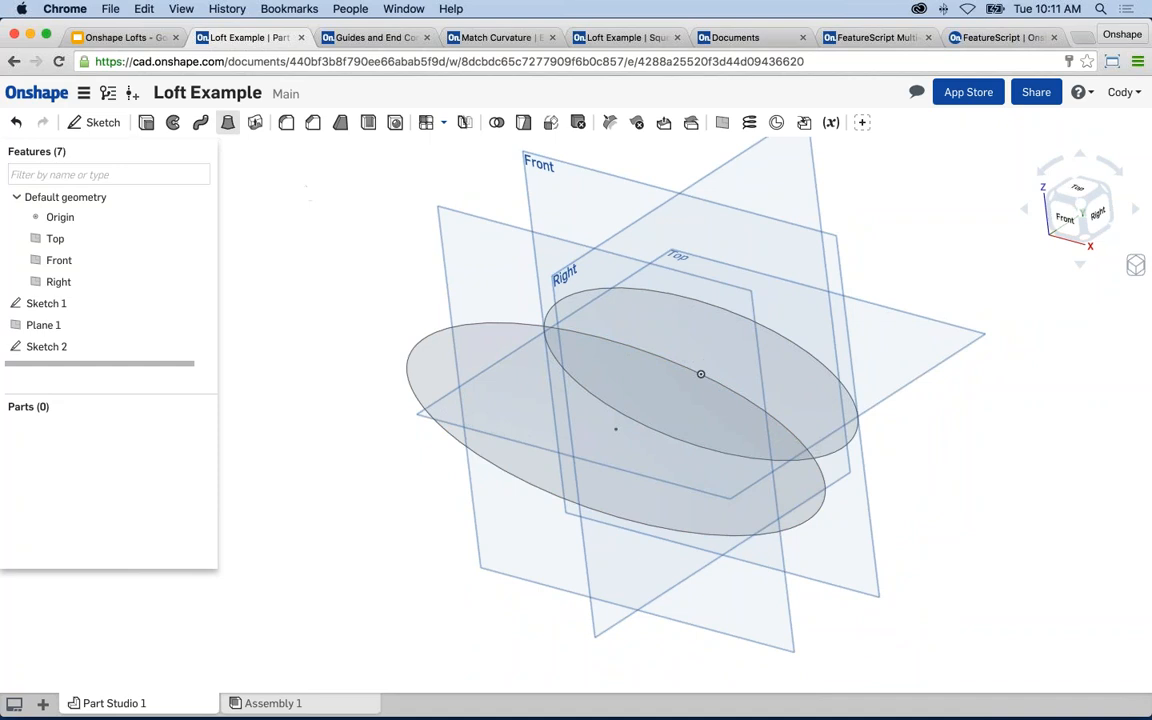
click(228, 124)
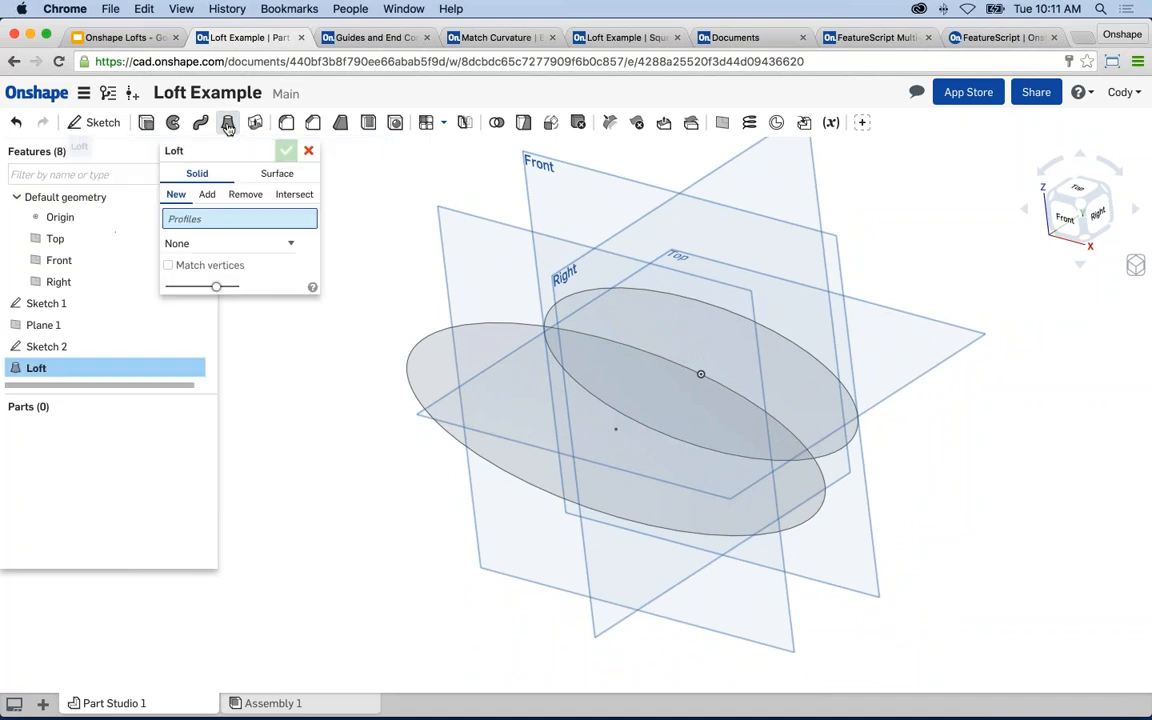
click(646, 317)
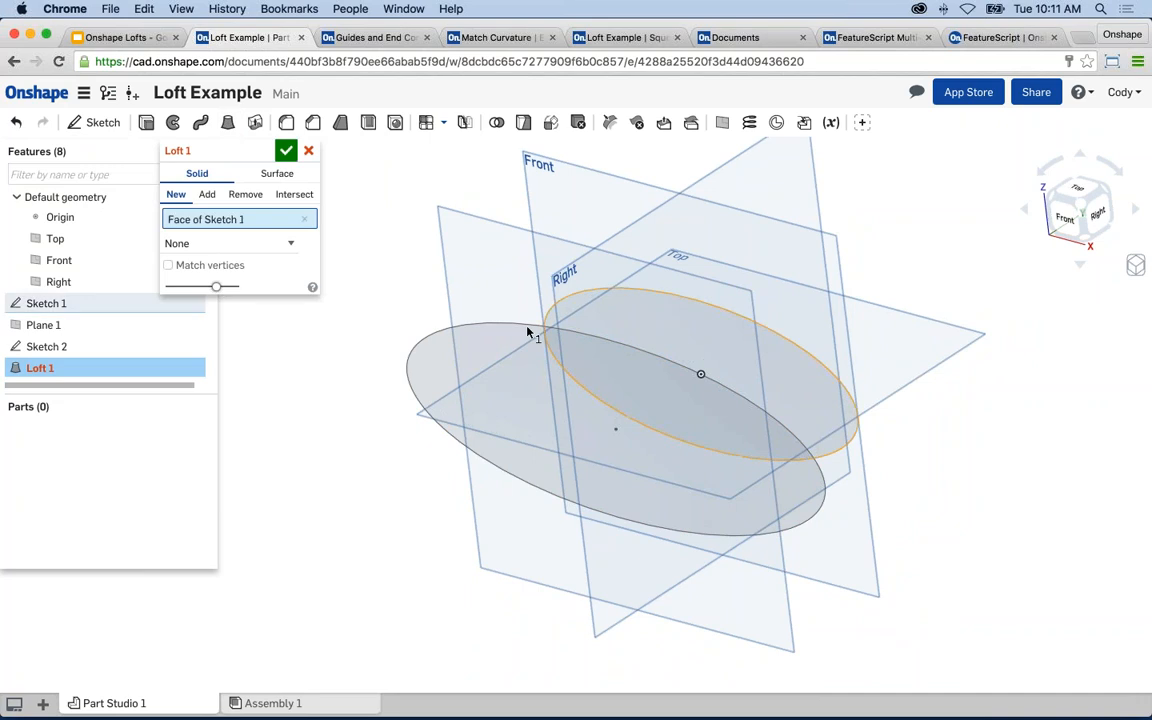
click(507, 337)
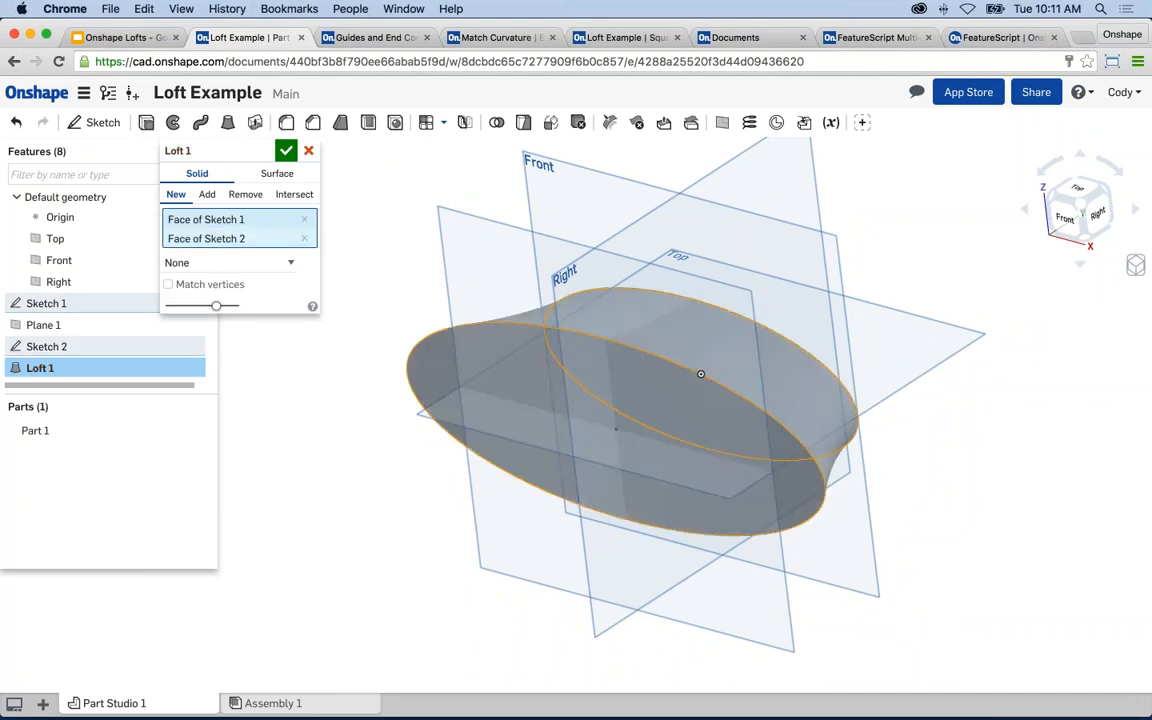
- Examine the loft's side curvature from the Right view and accept the loft
middle_drag(373, 335, 412, 349)
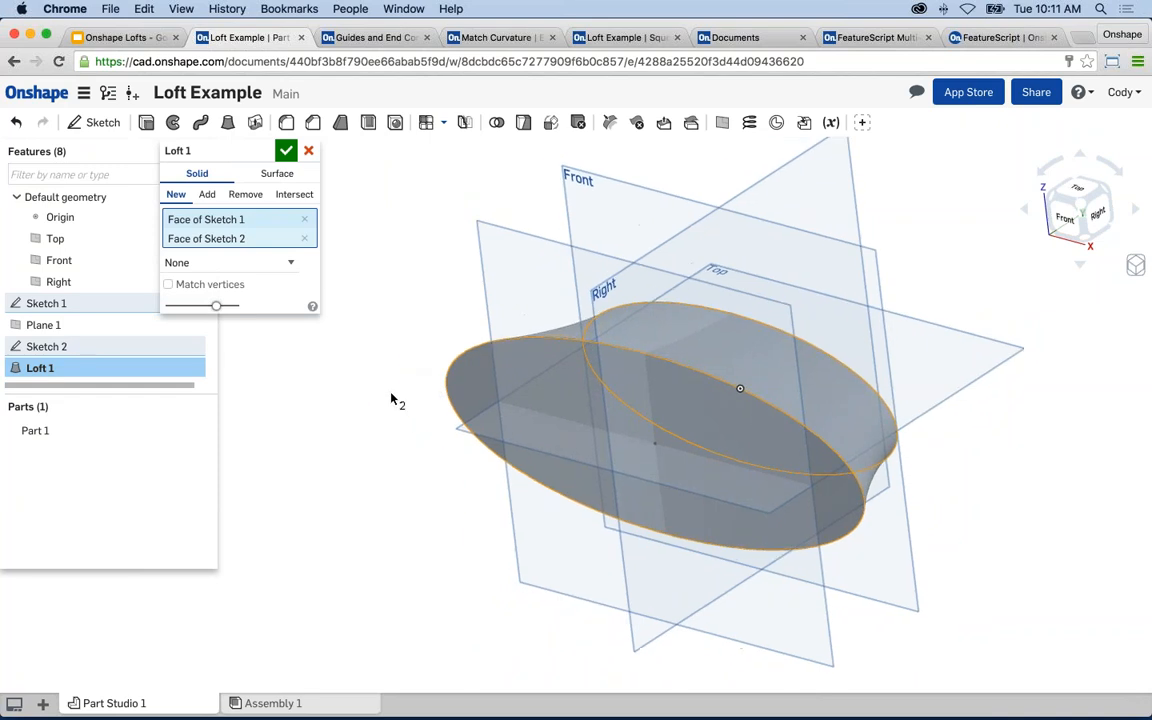
right_drag(388, 393, 329, 380)
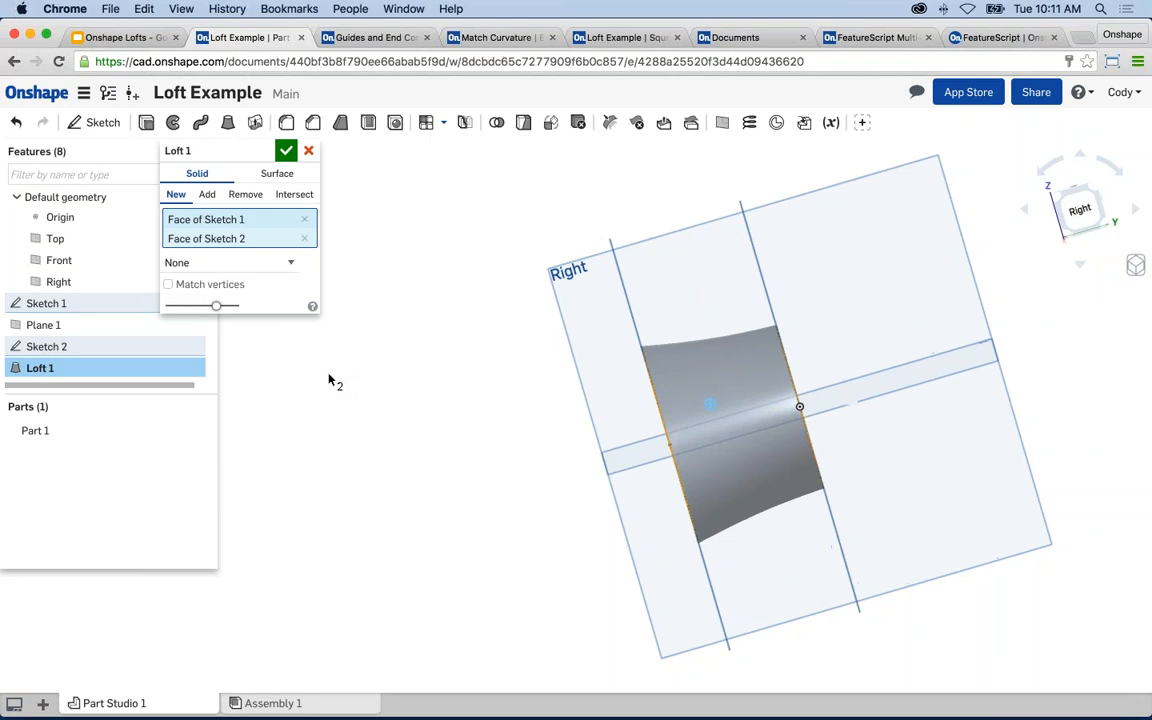
click(1079, 209)
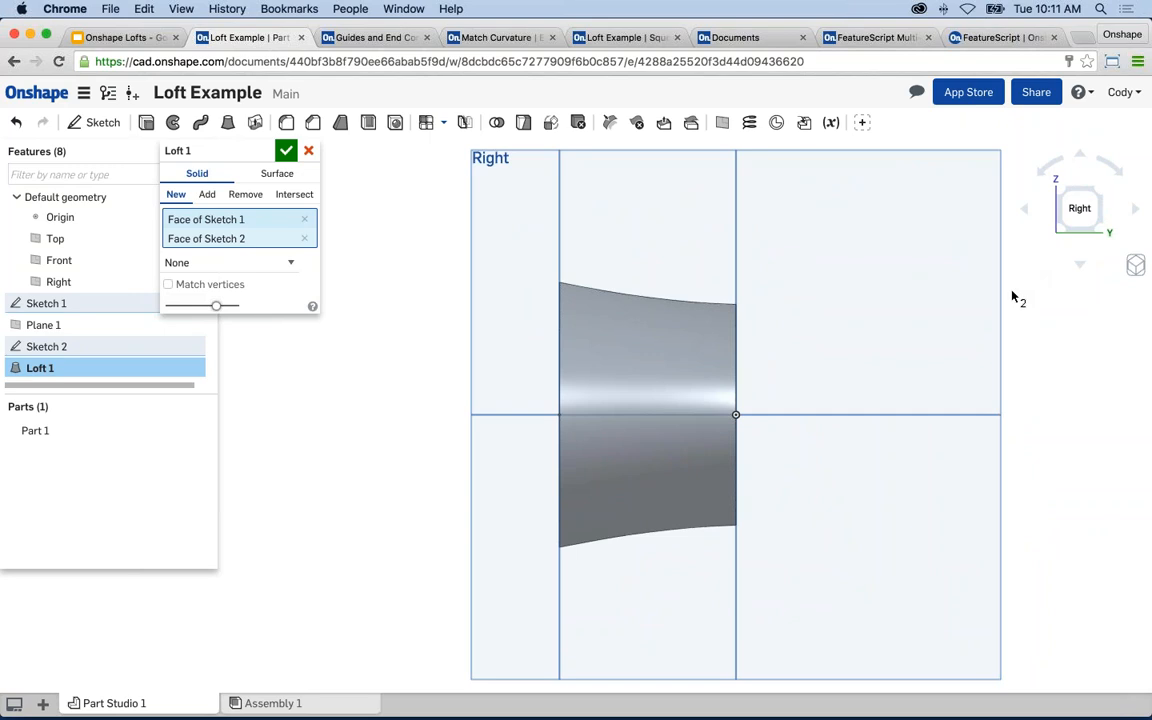
scroll(887, 360, down, 3)
right_drag(595, 357, 703, 343)
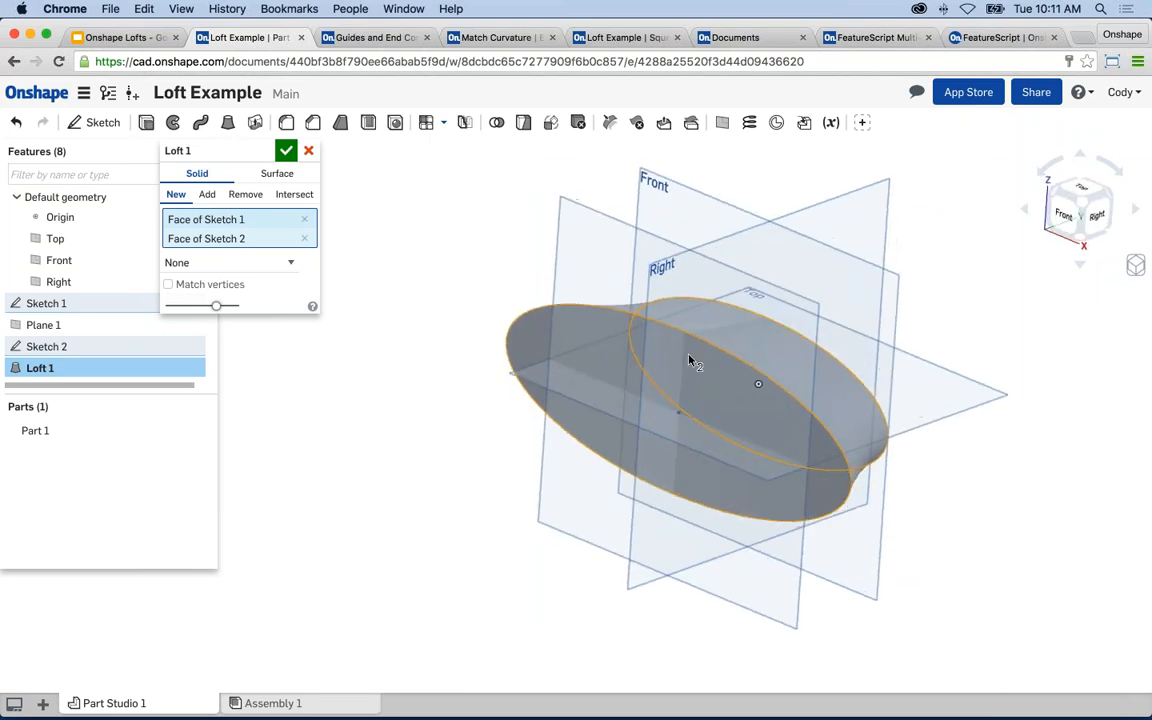
scroll(681, 360, up, 3)
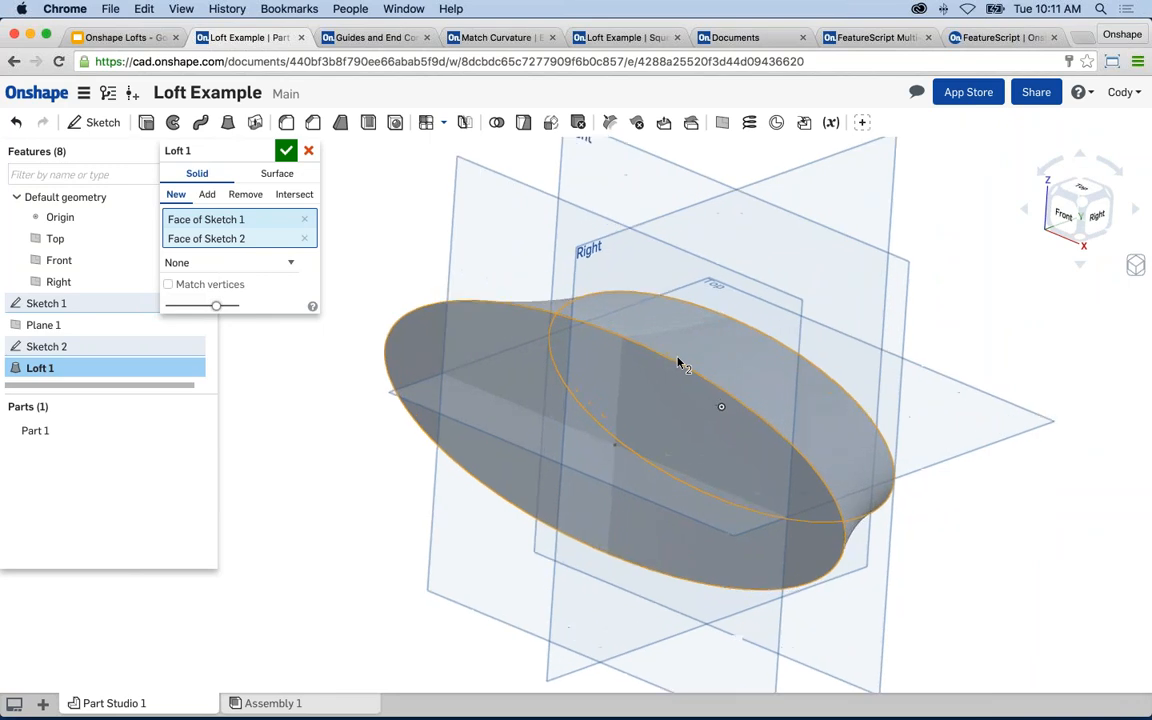
scroll(681, 360, up, 2)
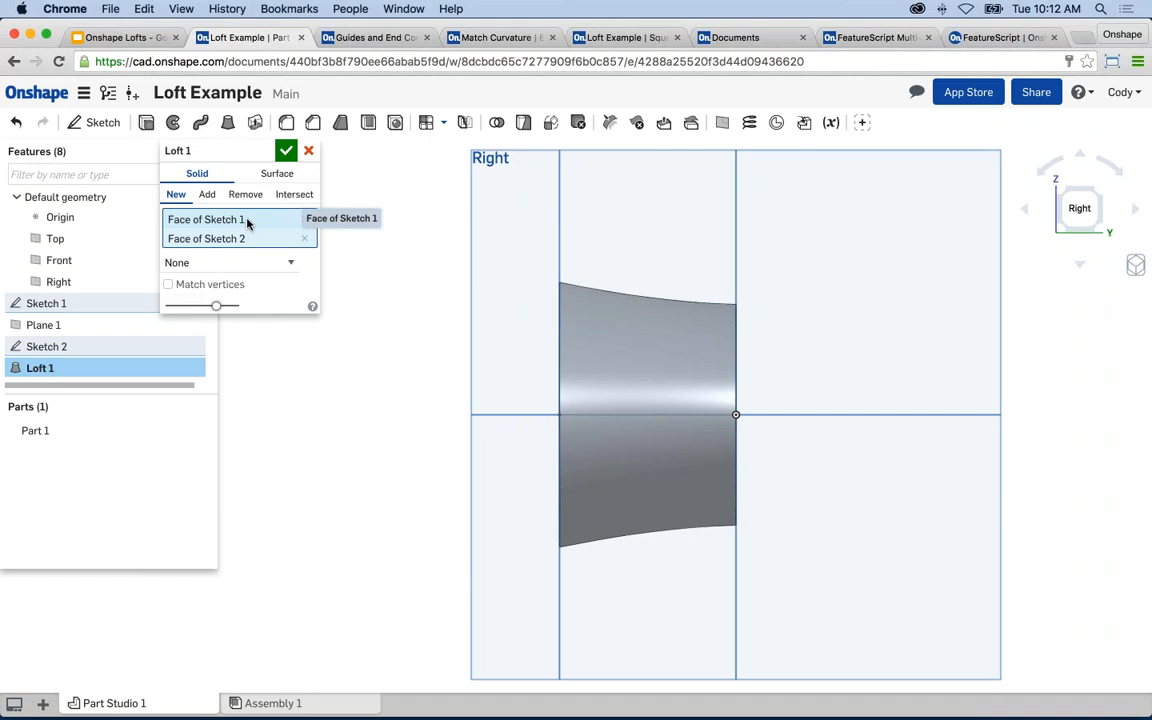
click(286, 150)
- Delete the loft between the two ellipses from the feature list
right_drag(397, 259, 427, 281)
scroll(421, 281, down, 2)
middle_drag(396, 292, 440, 301)
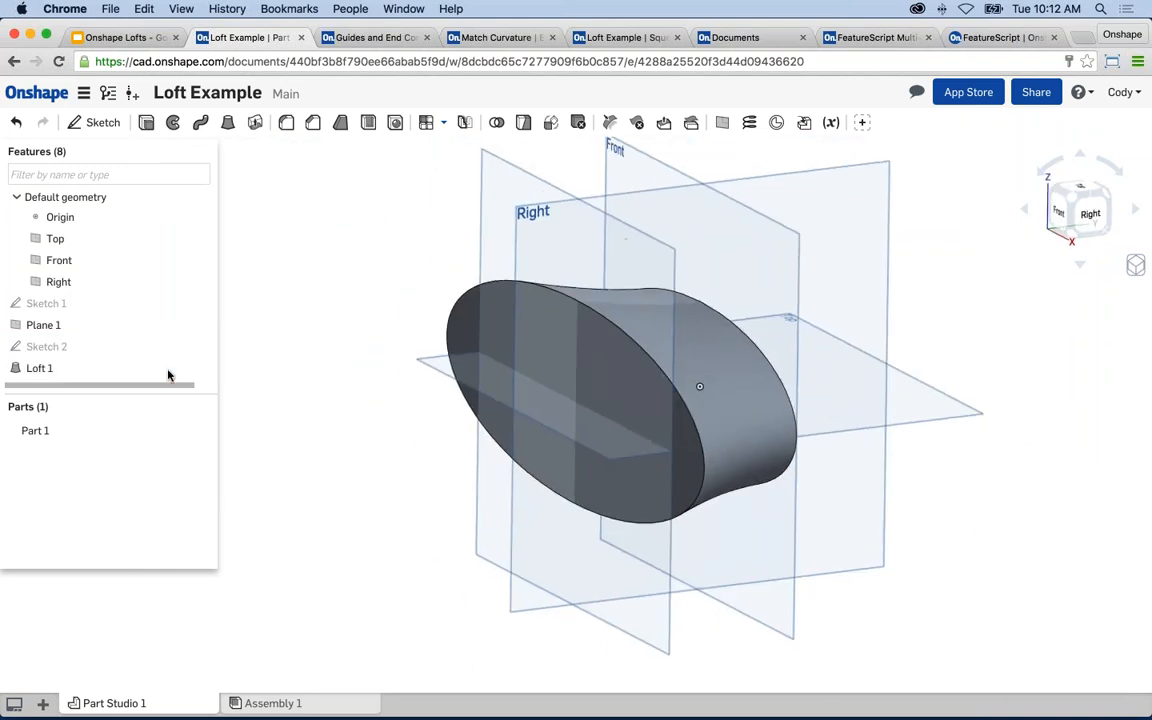
right_click(122, 368)
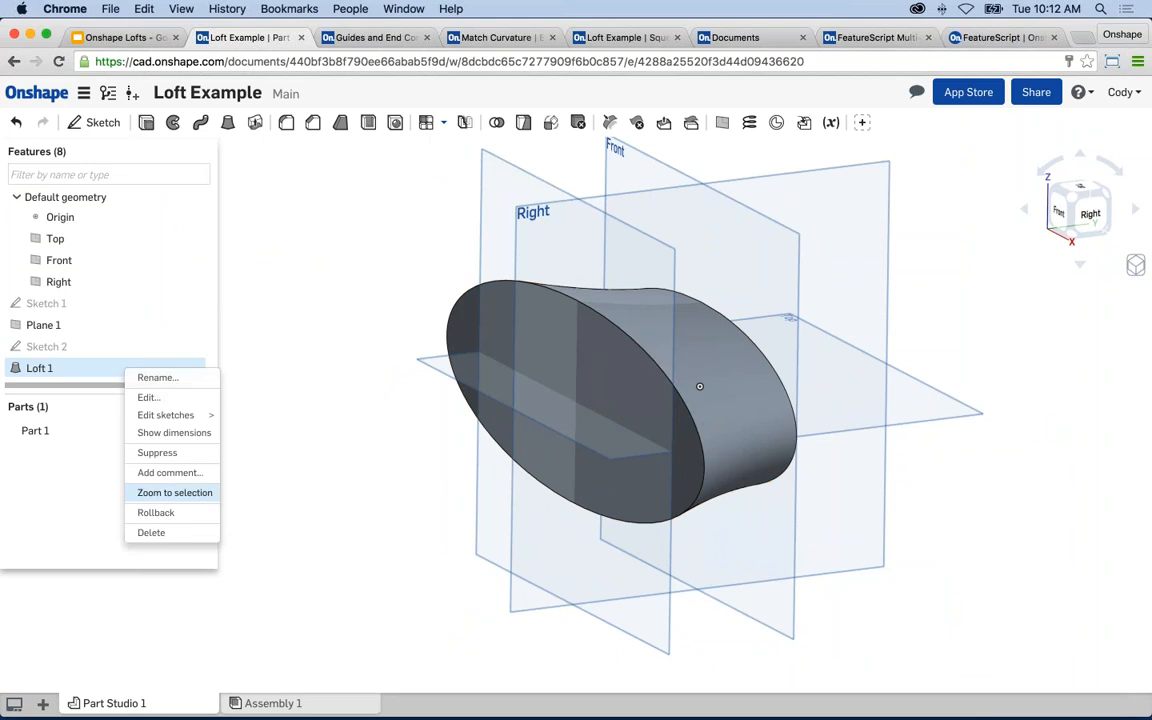
click(151, 532)
right_drag(343, 434, 372, 436)
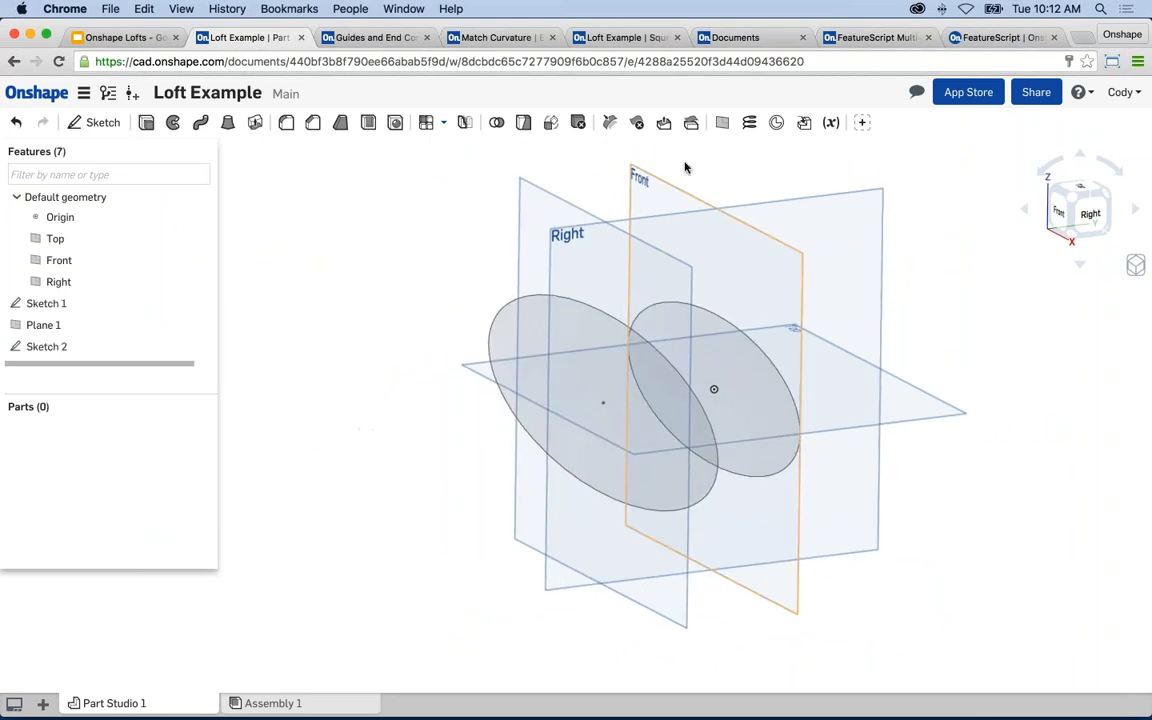
- Create a second construction plane offset 2 in outward from Plane 1
click(722, 123)
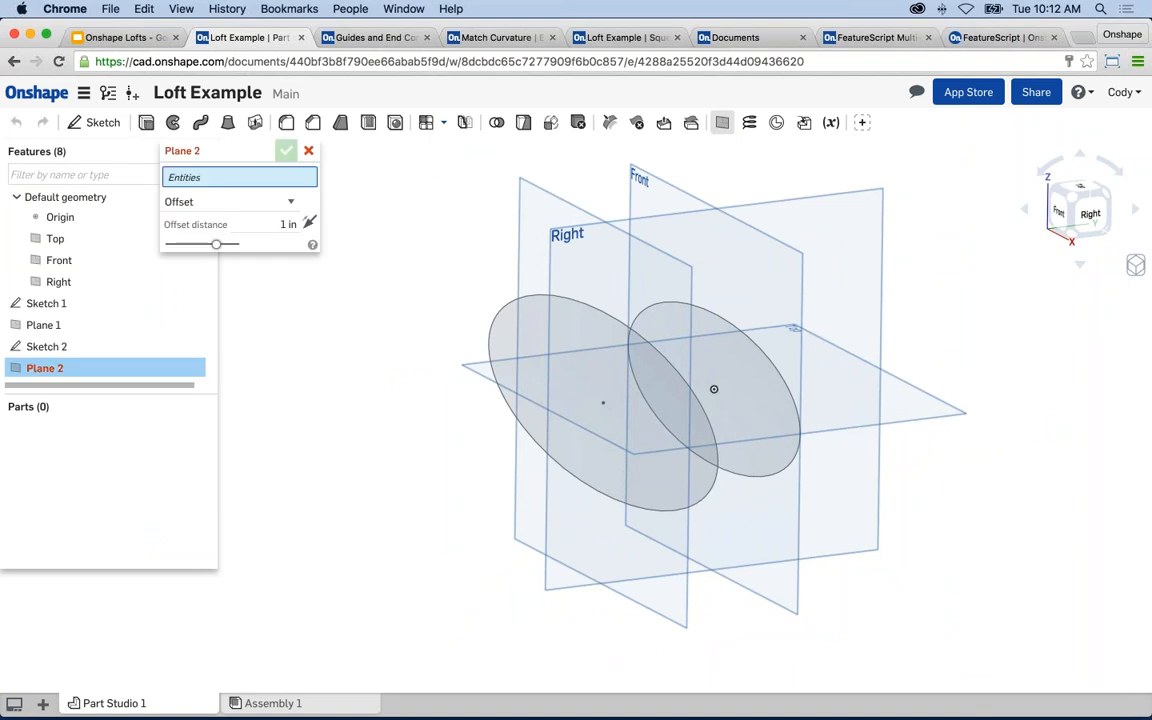
click(557, 208)
click(293, 225)
text(2)
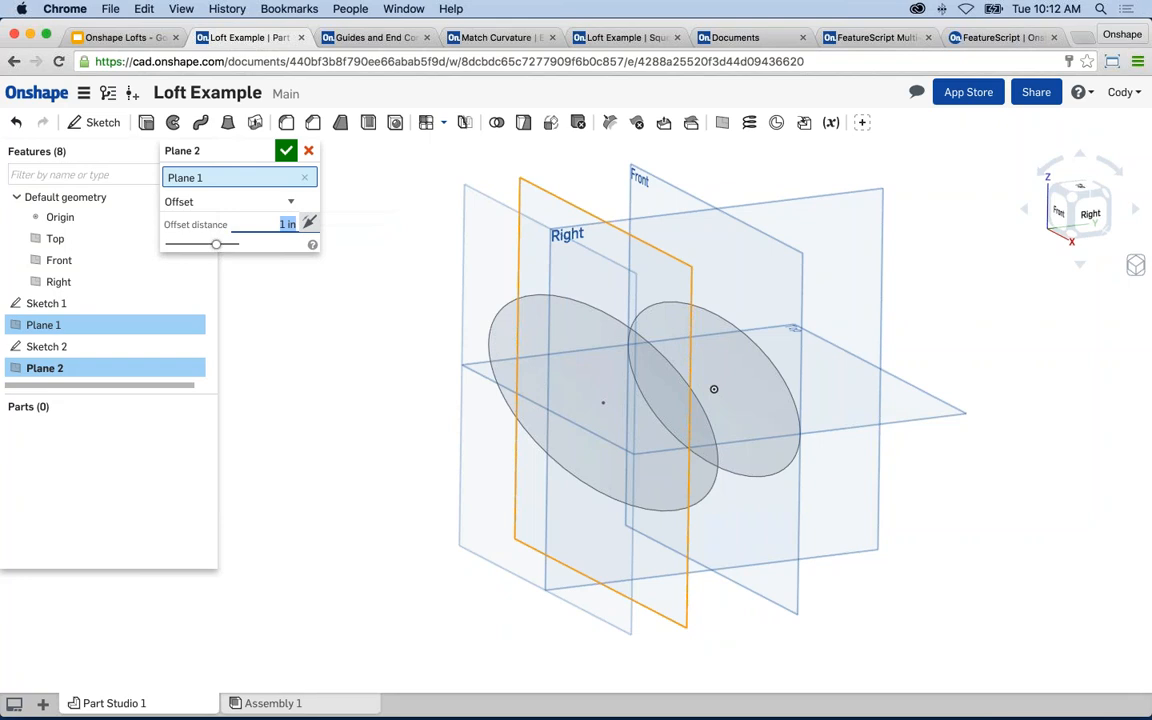
key(Return)
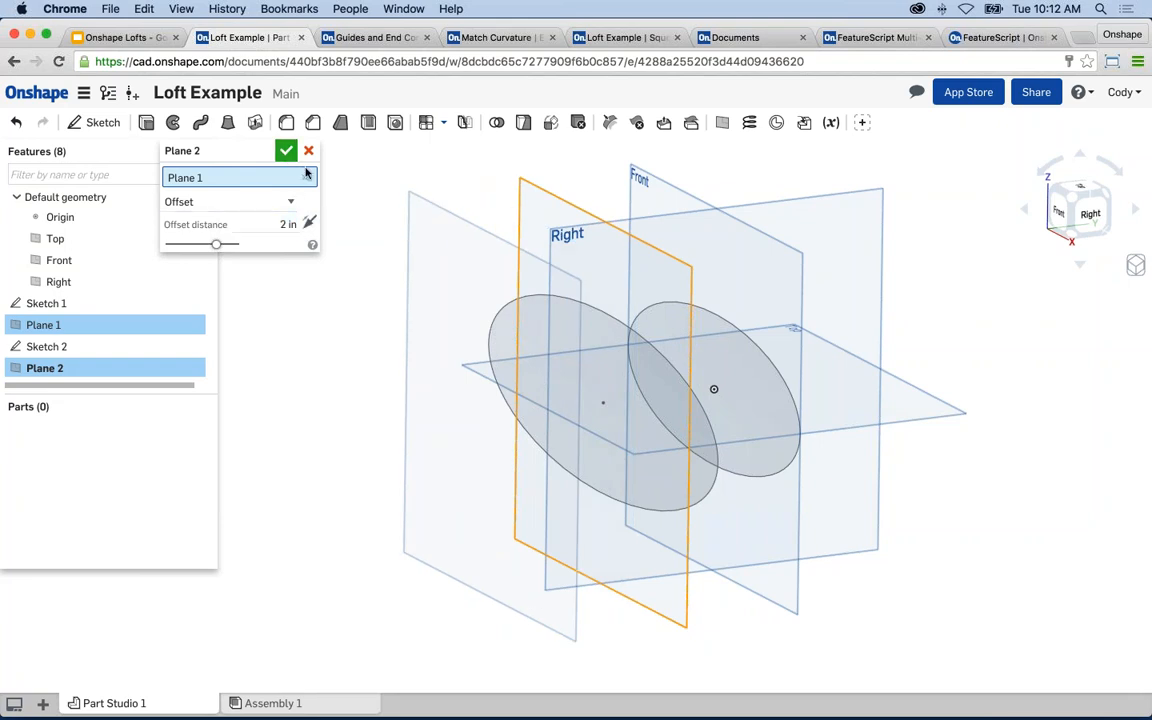
click(288, 152)
- Copy the ellipse in Sketch 2 and paste it onto Plane 2
right_click(83, 350)
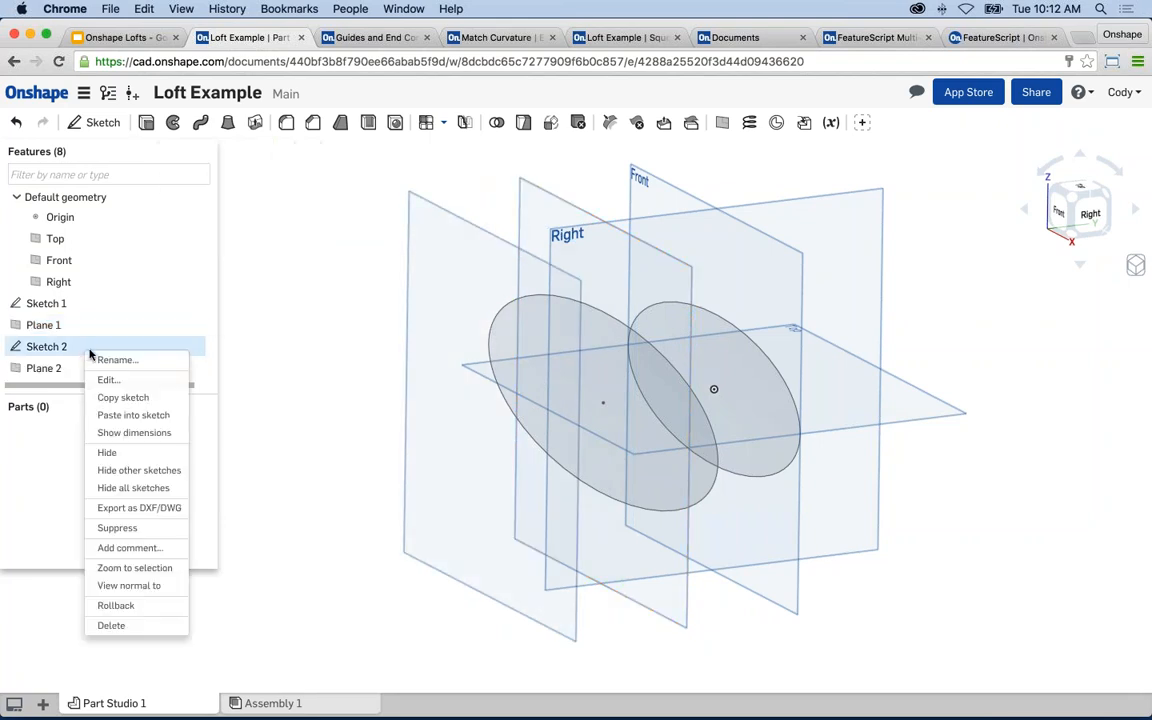
click(121, 393)
right_click(55, 372)
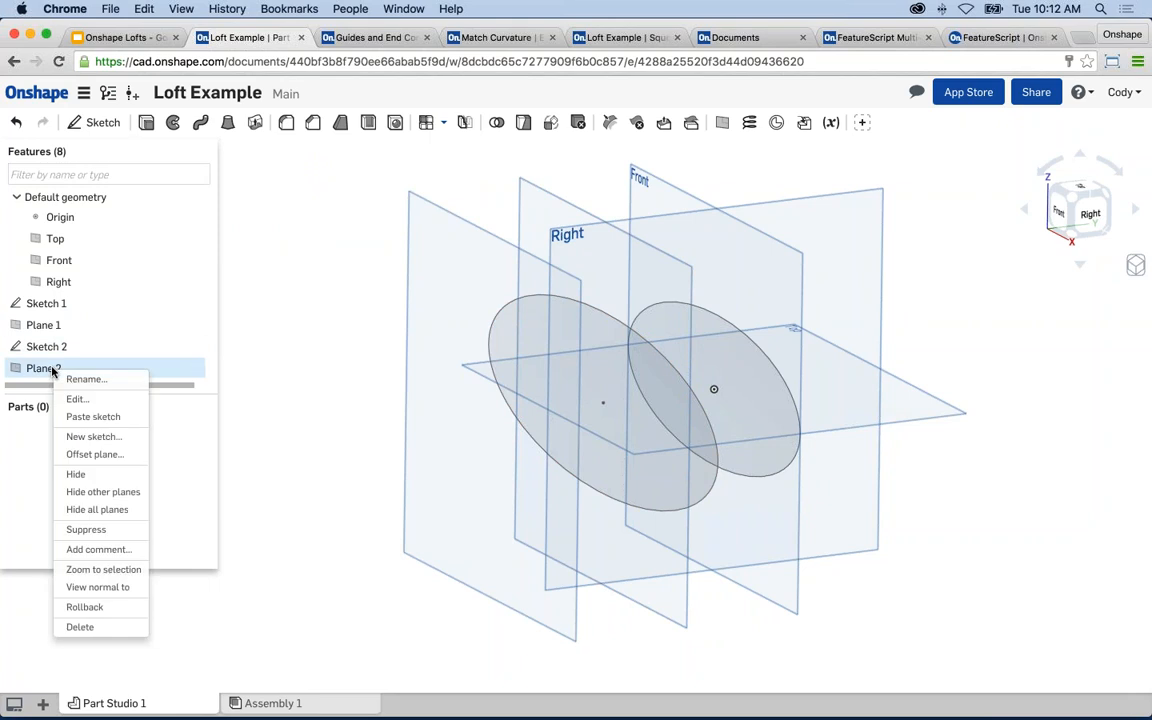
click(93, 416)
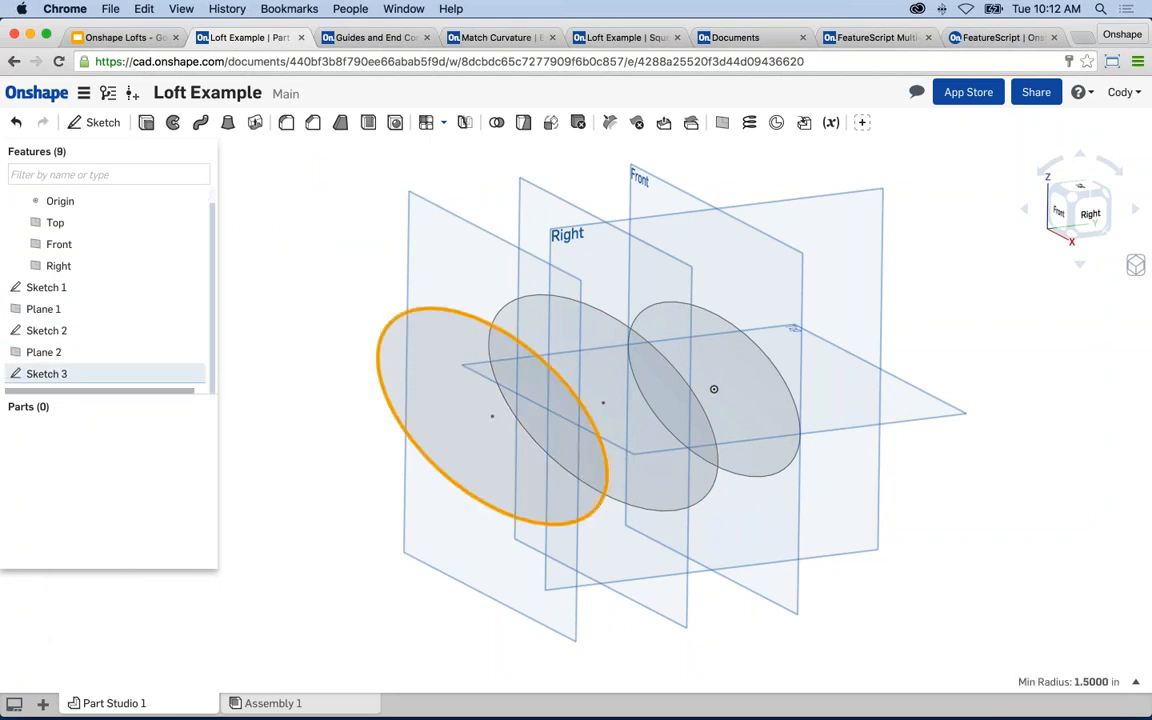
key(space)
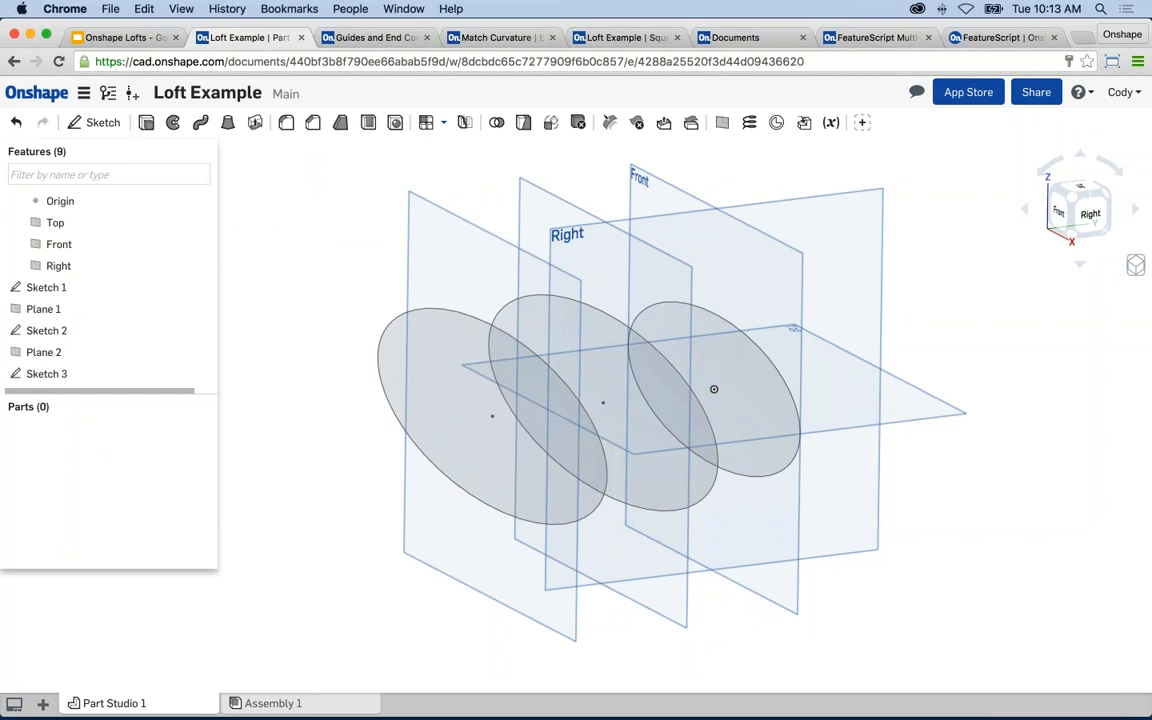
- Edit the pasted ellipse sketch on Plane 2, facing the sketch plane, and set its width to 5 in
right_click(395, 346)
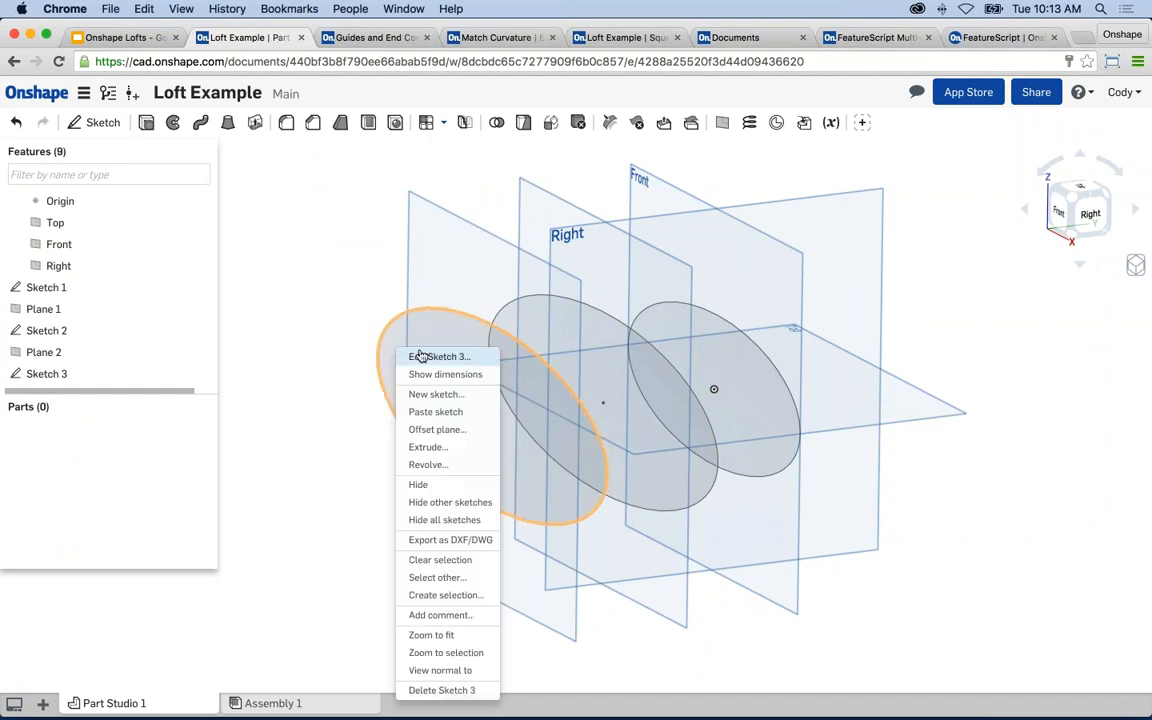
click(421, 356)
key(n)
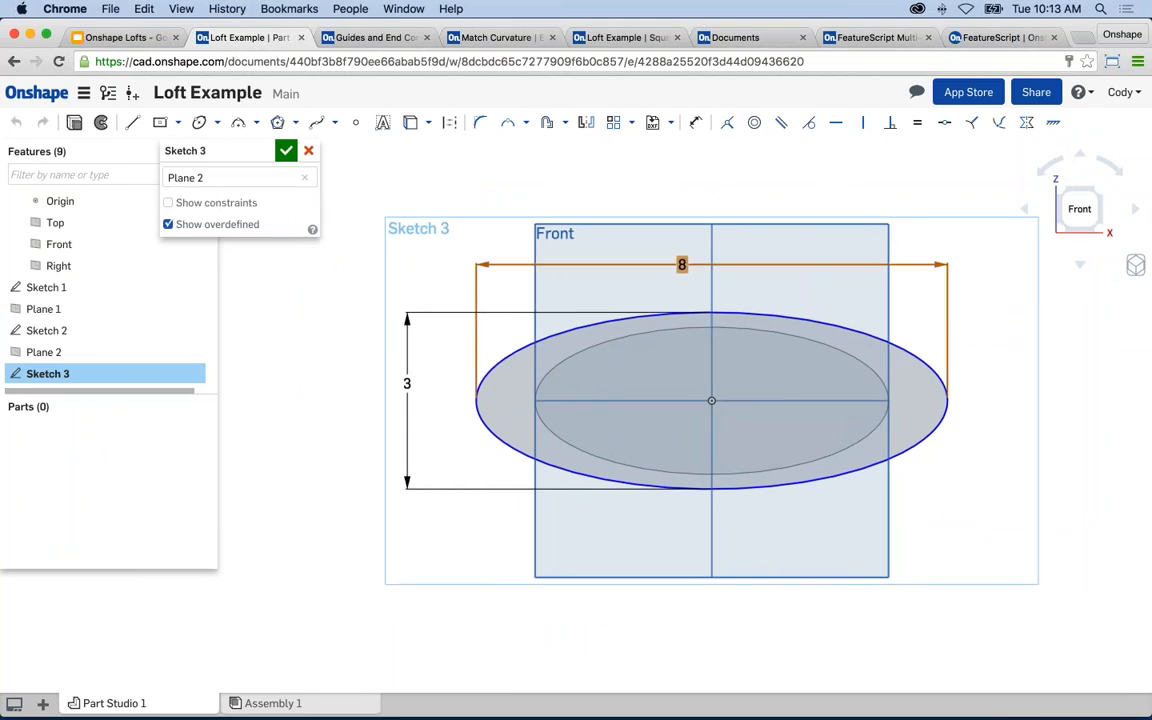
double_click(719, 267)
text(5)
key(Return)
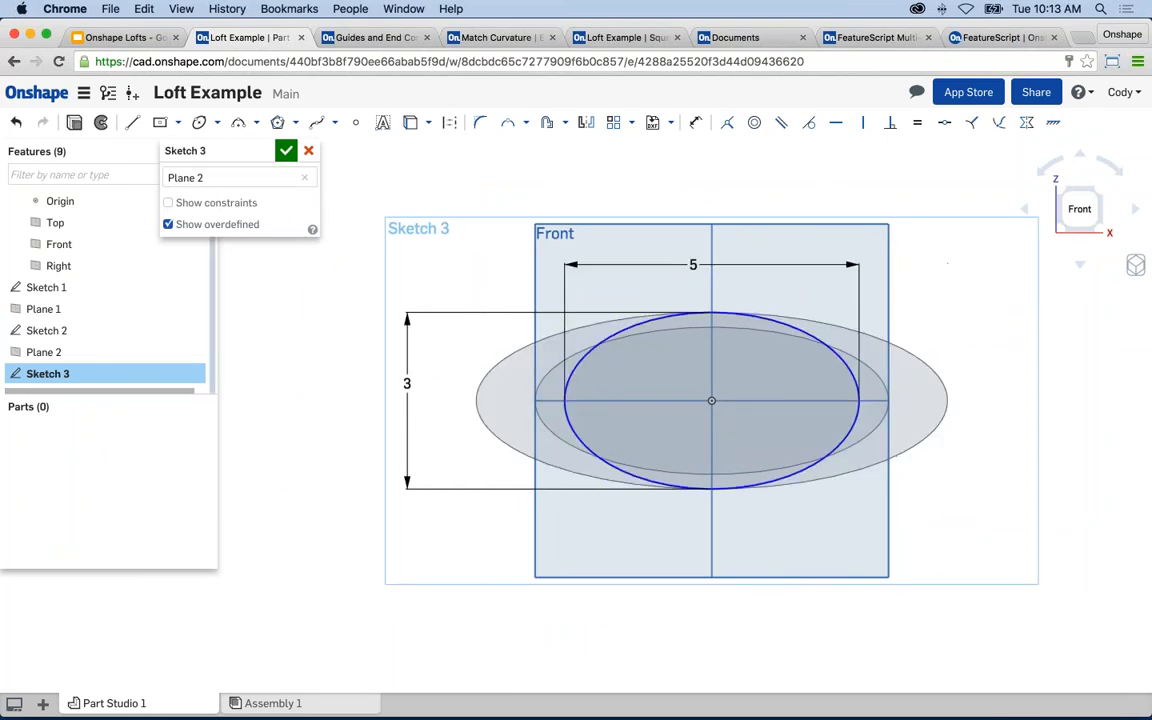
- Set the Plane 2 ellipse's height to 2 in, finish the sketch, and return to an isometric view
double_click(406, 383)
text(2)
key(Return)
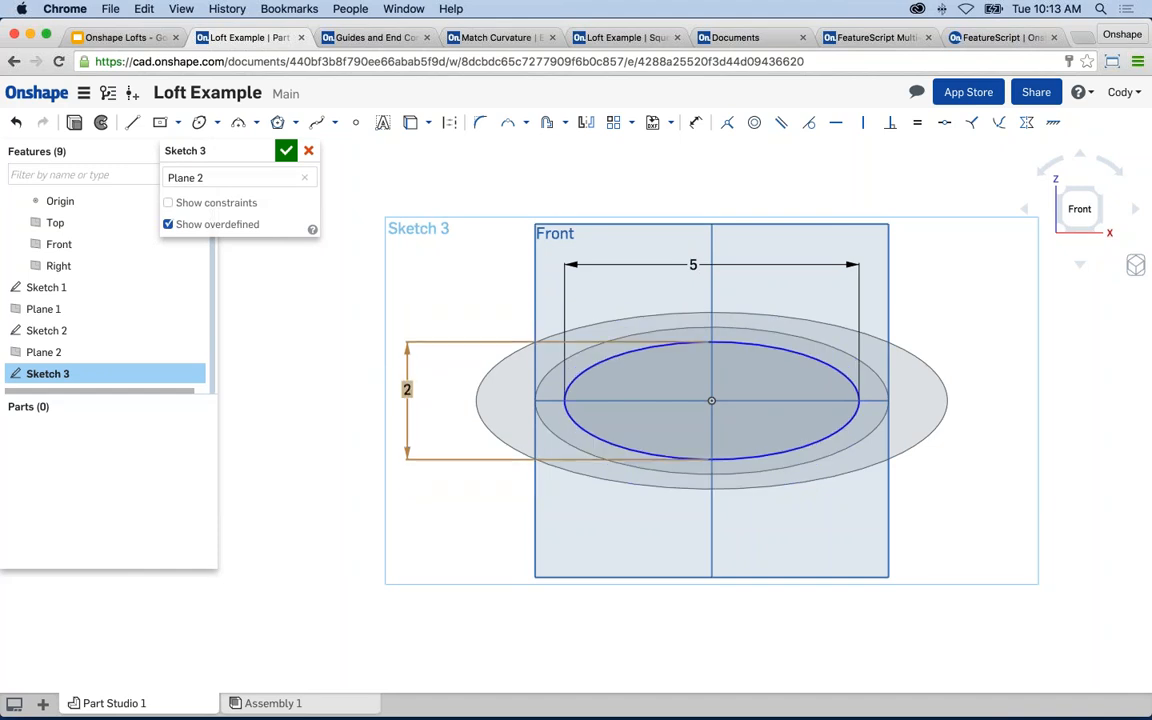
click(286, 150)
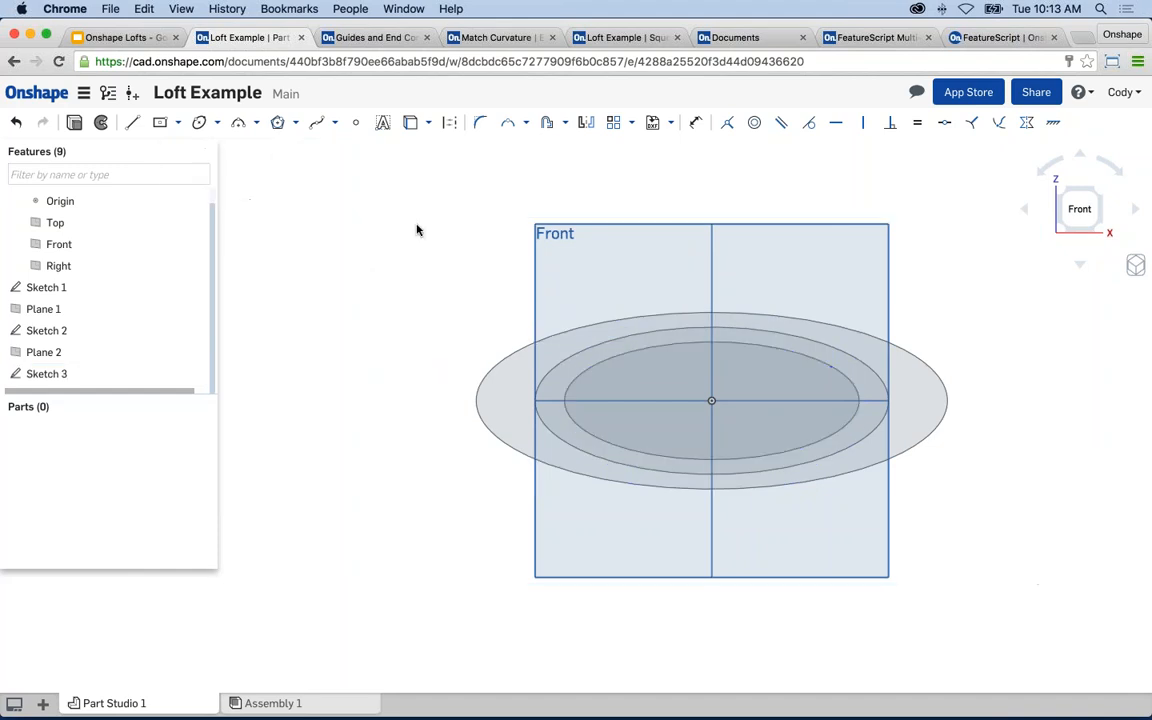
key(shift+7)
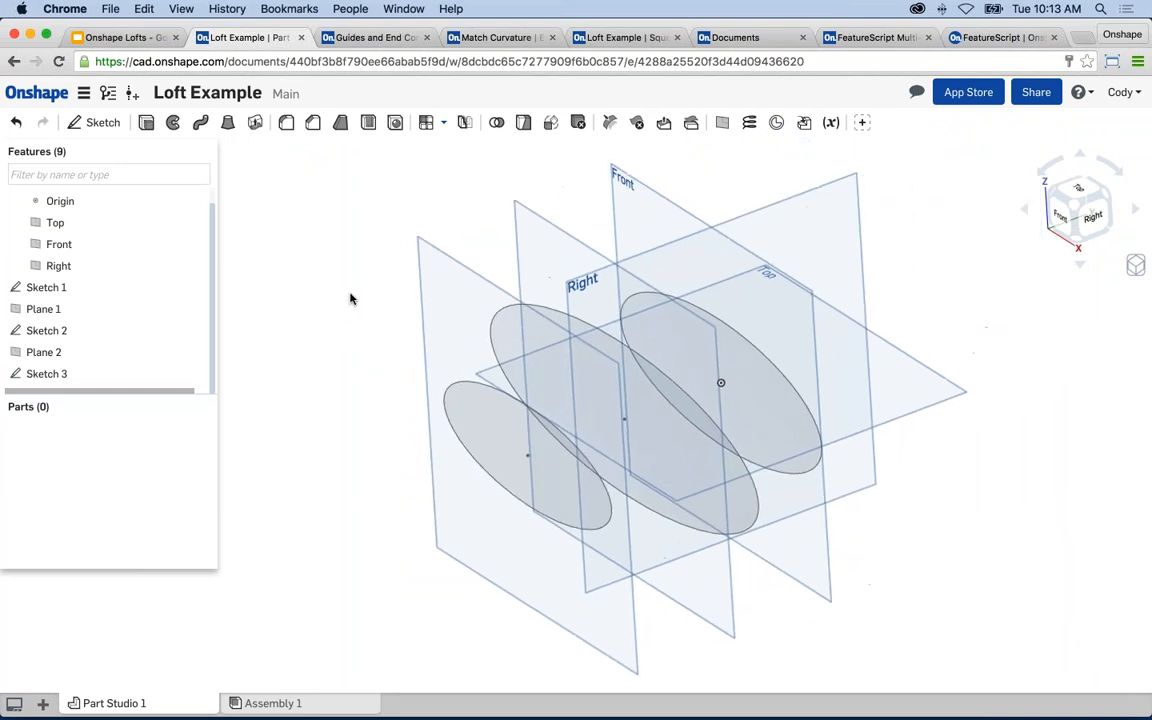
- Start a new solid loft through the three ellipse profiles in the order Sketch 1, Sketch 2, Sketch 3
click(229, 131)
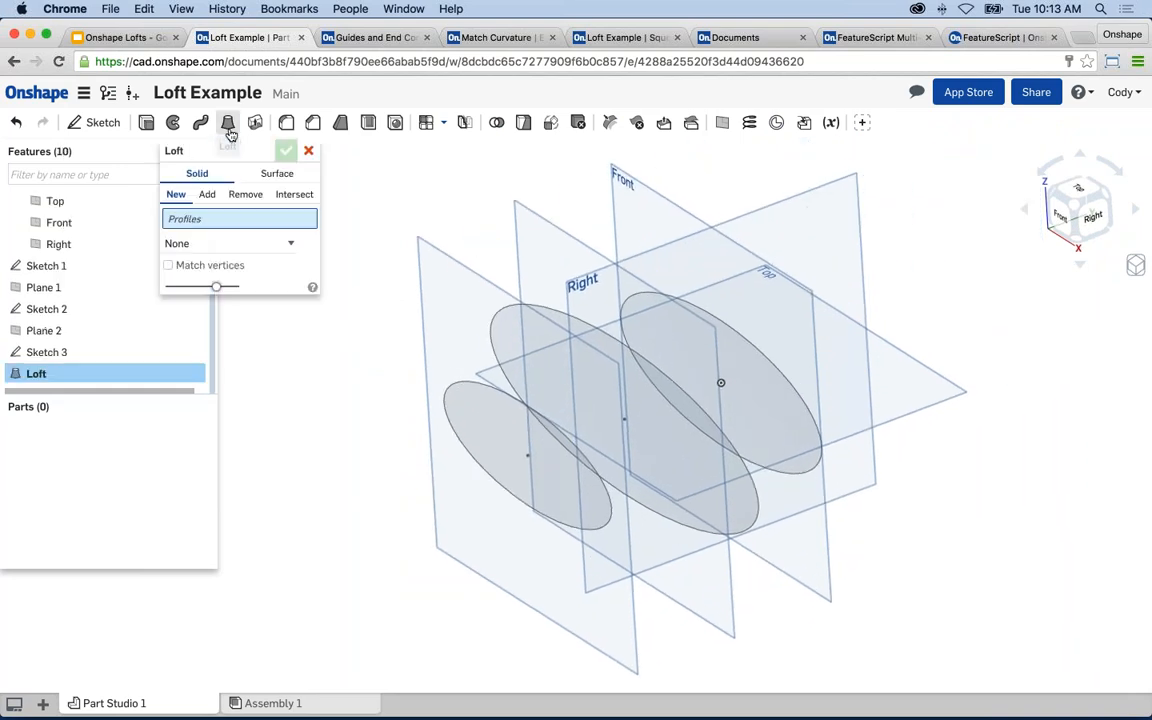
click(675, 321)
click(530, 305)
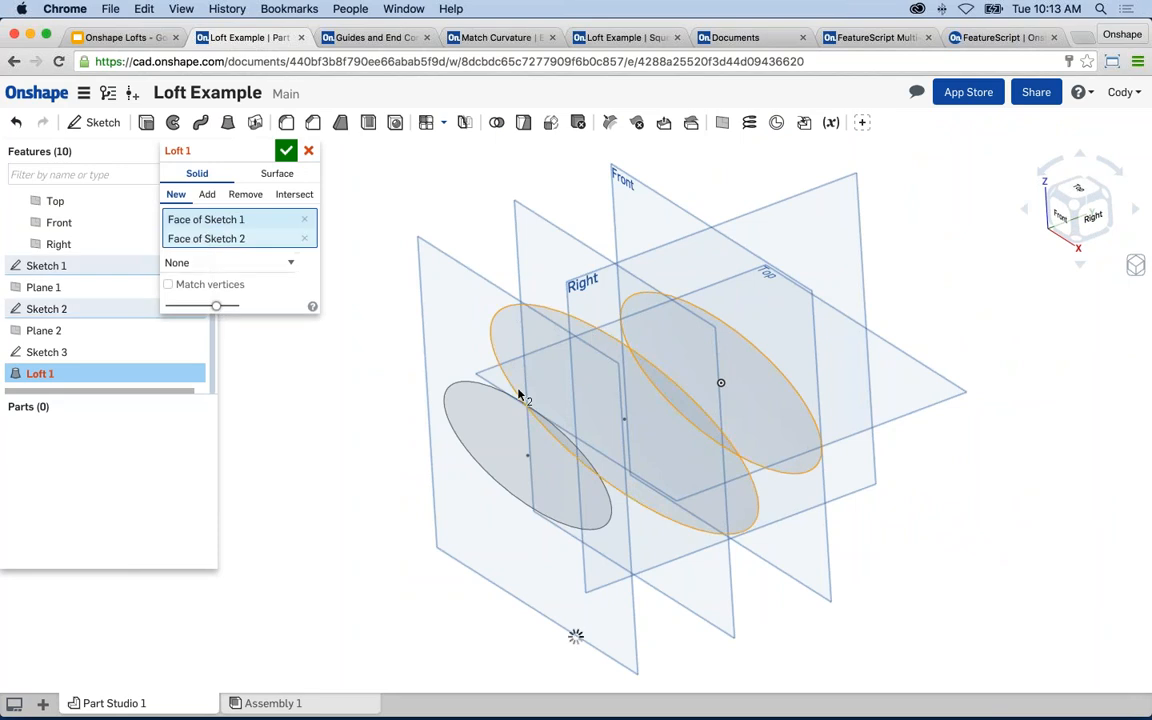
click(503, 416)
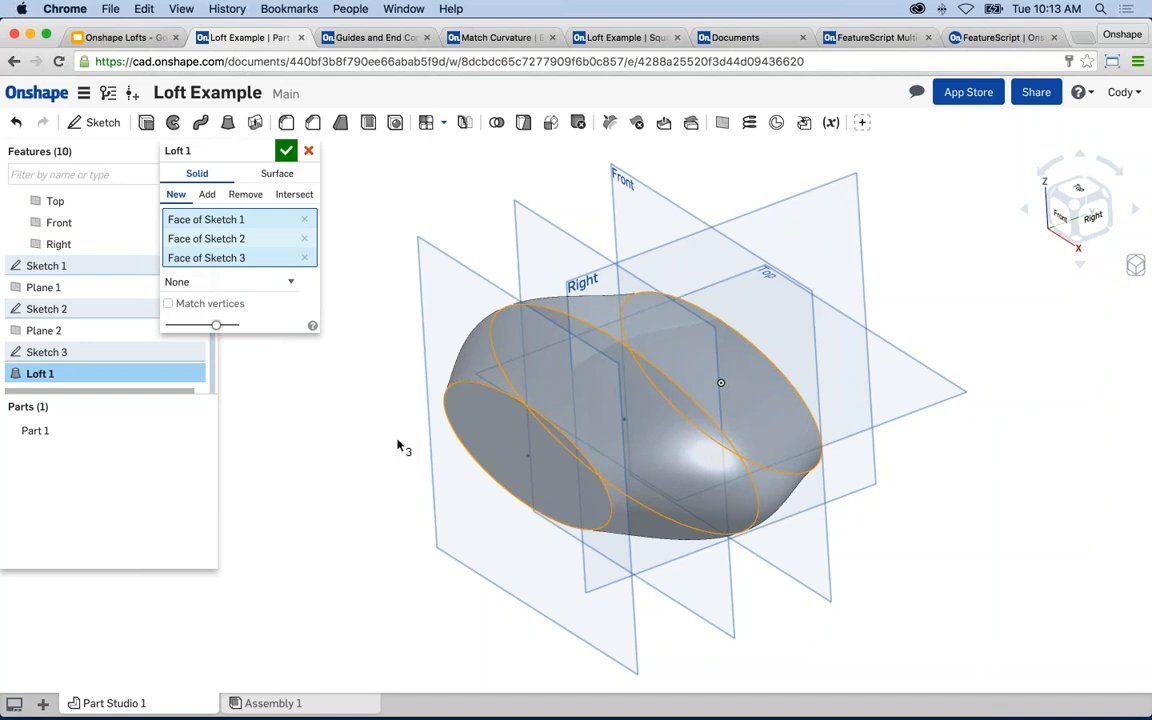
- Clear all loft profiles and try reselecting them out of order: Sketch 3, Sketch 1, Sketch 2
click(304, 219)
click(304, 219)
click(304, 219)
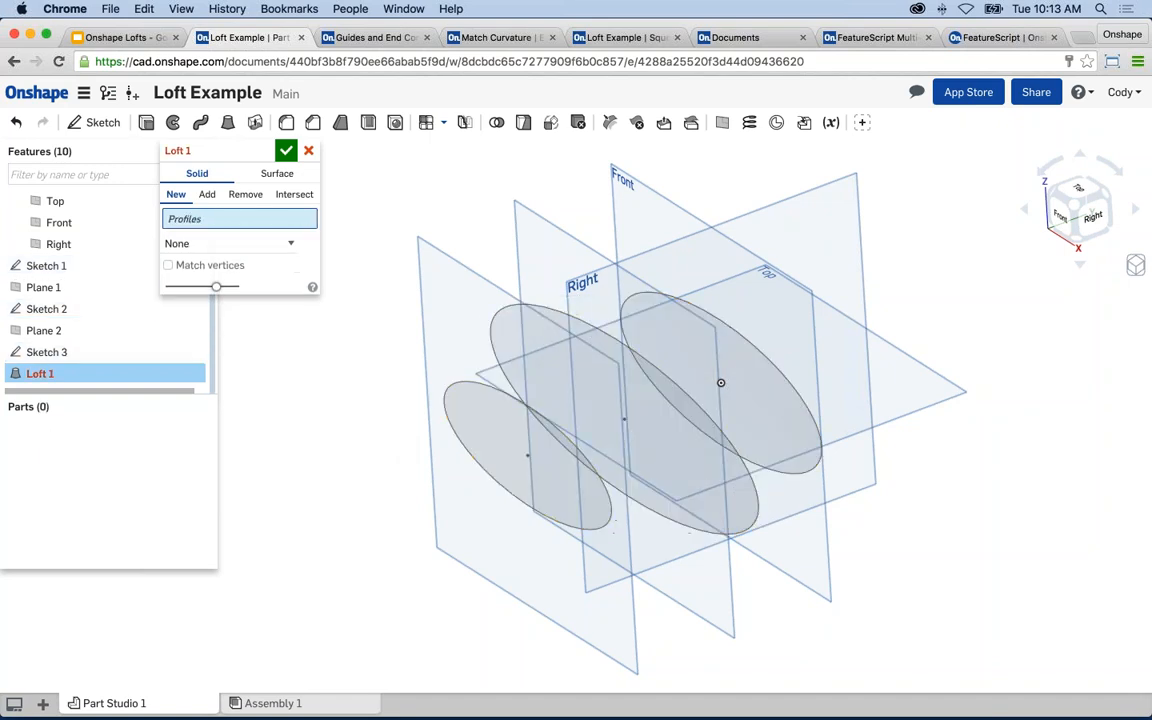
click(458, 402)
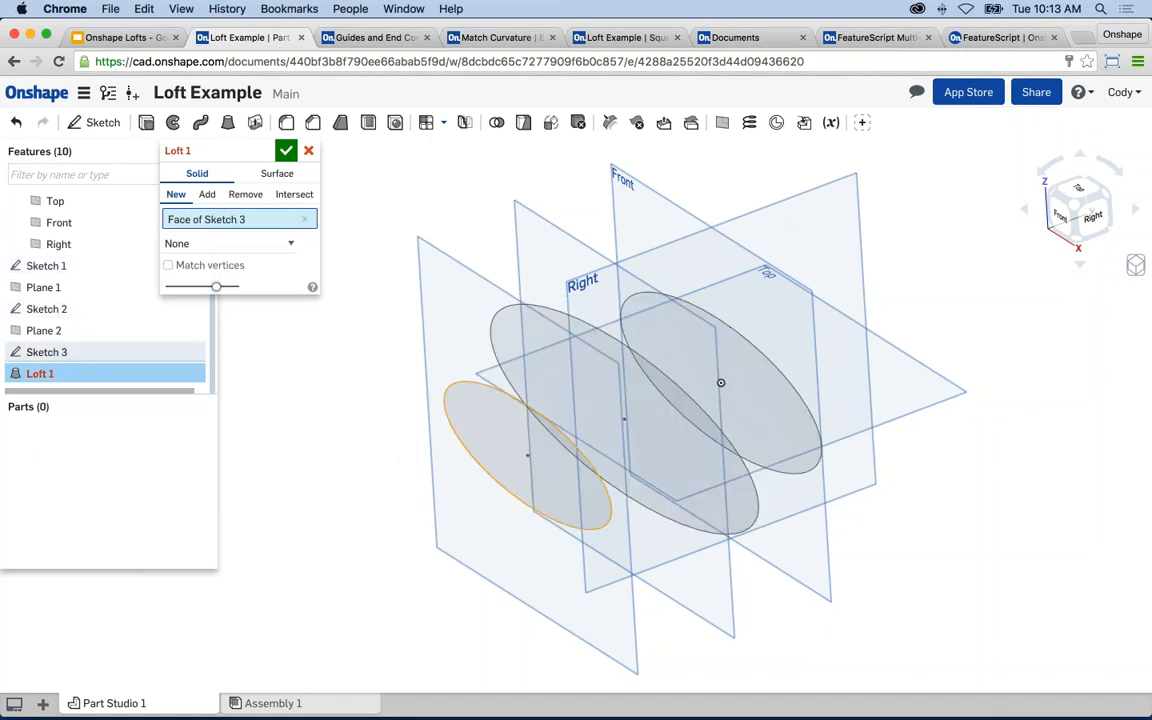
click(530, 335)
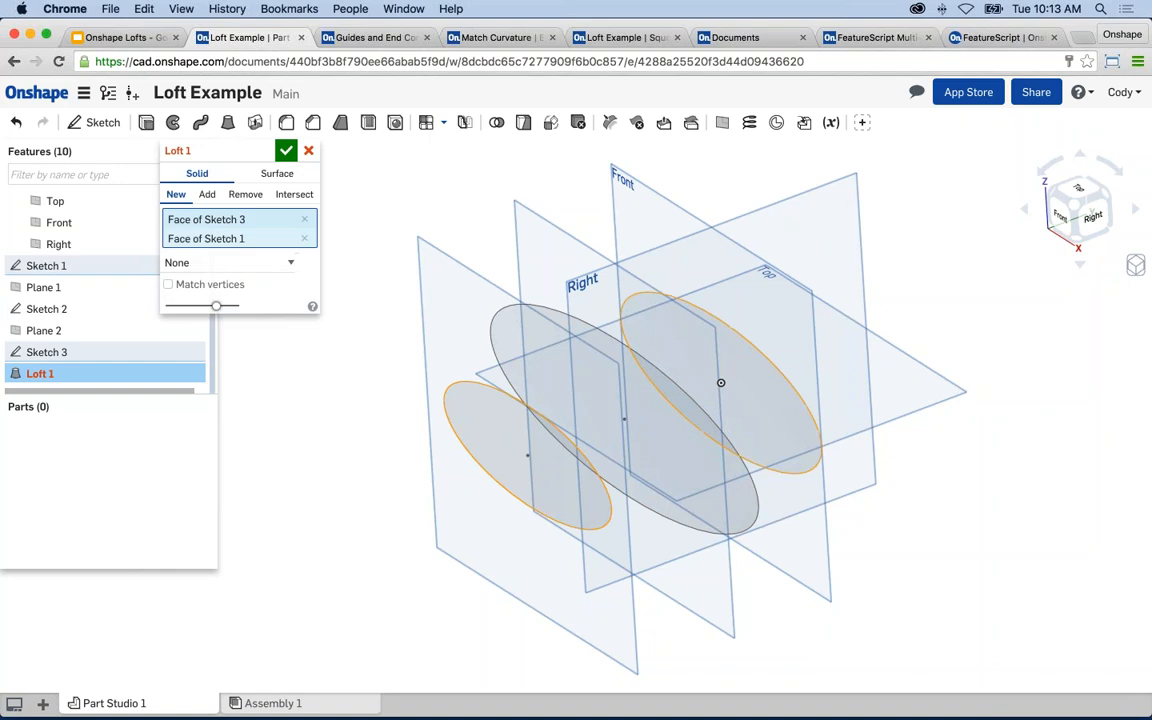
click(530, 335)
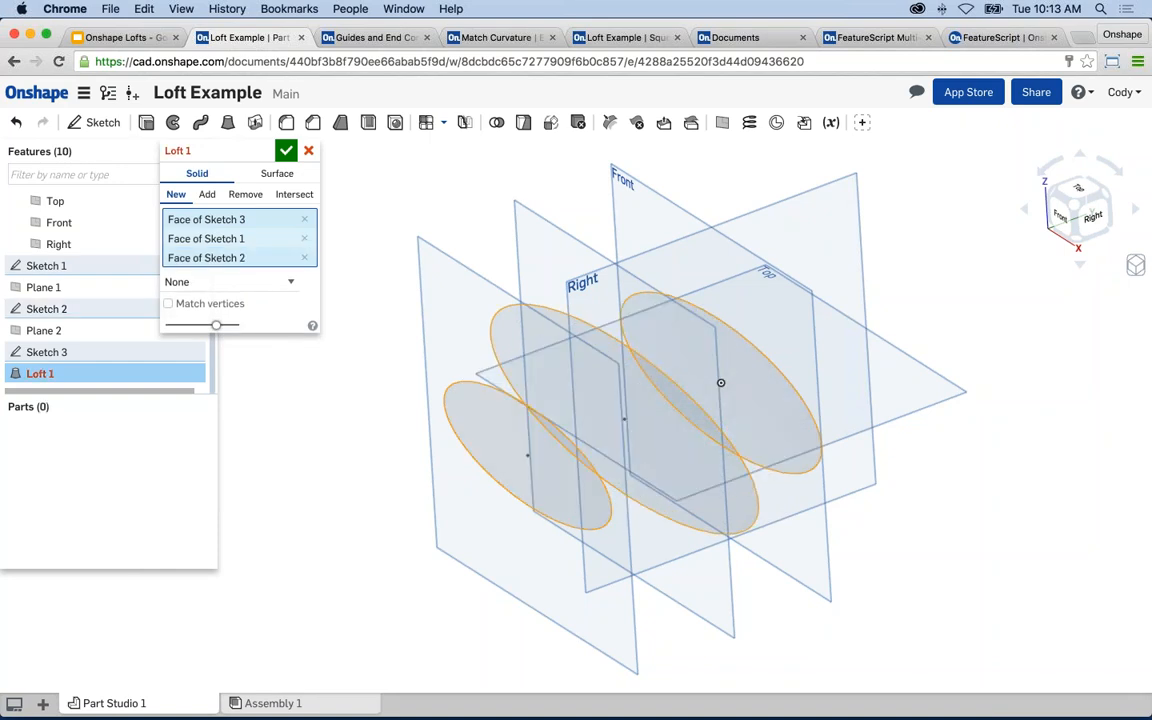
- Clear the loft profiles, reselect them in the order Sketch 3, Sketch 2, Sketch 1, and cancel the loft
click(304, 219)
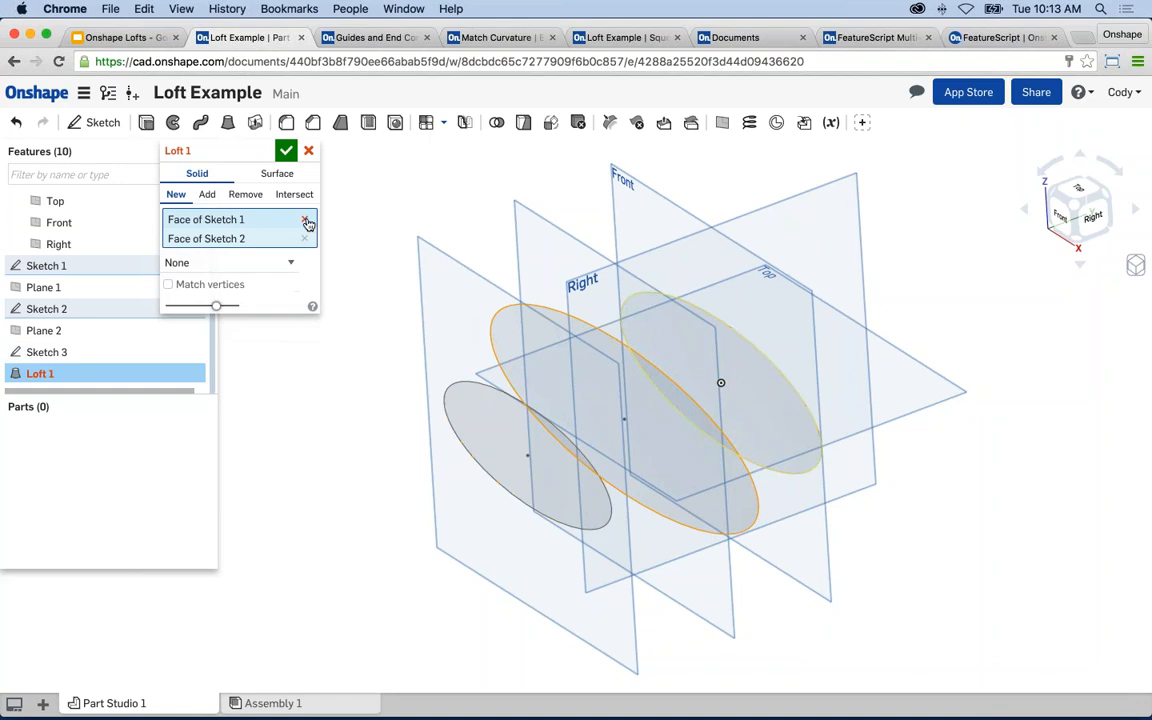
click(304, 219)
click(305, 219)
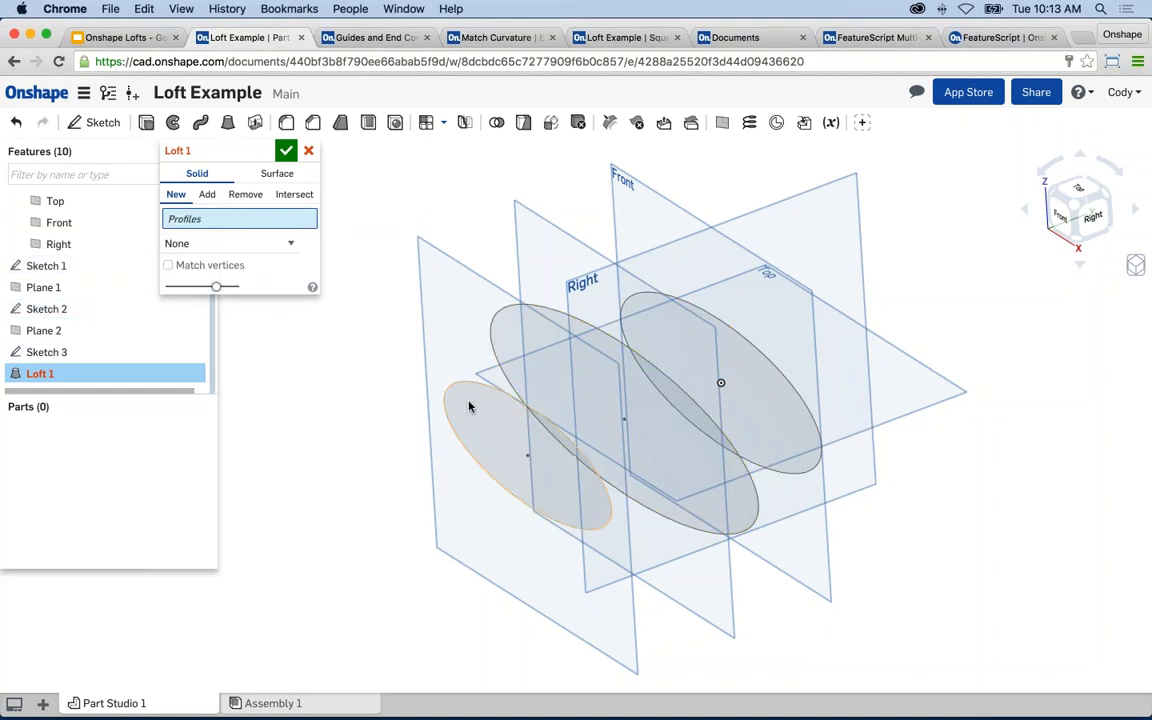
click(470, 420)
click(545, 380)
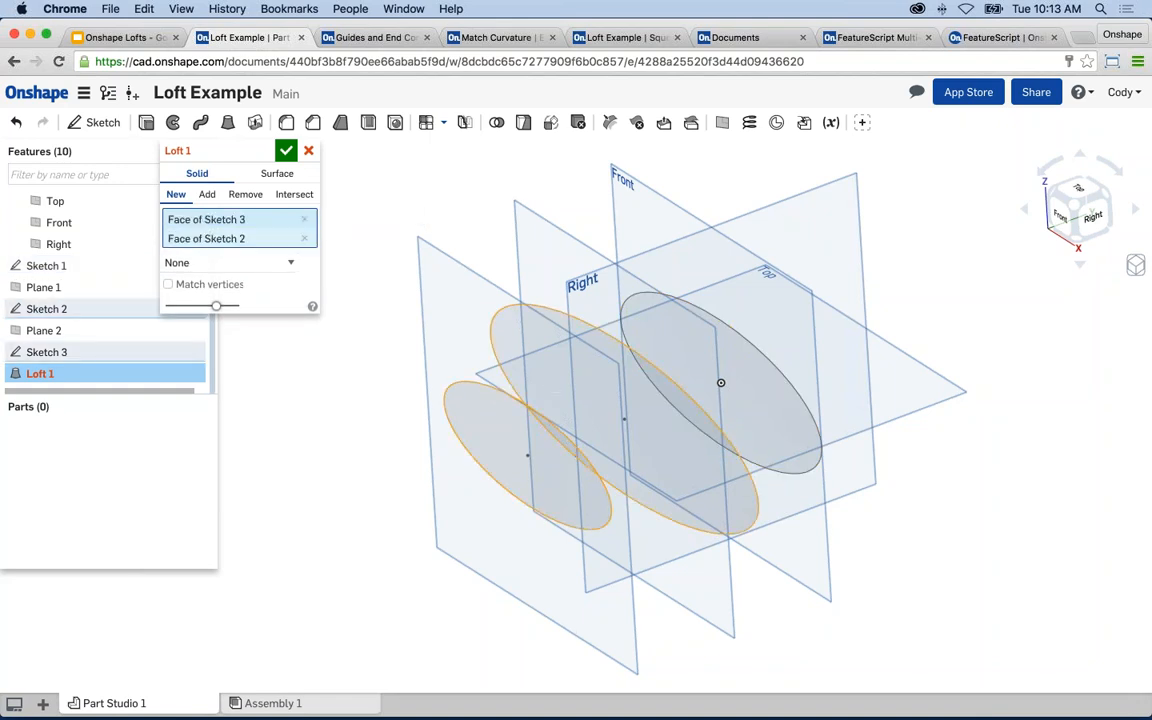
click(671, 334)
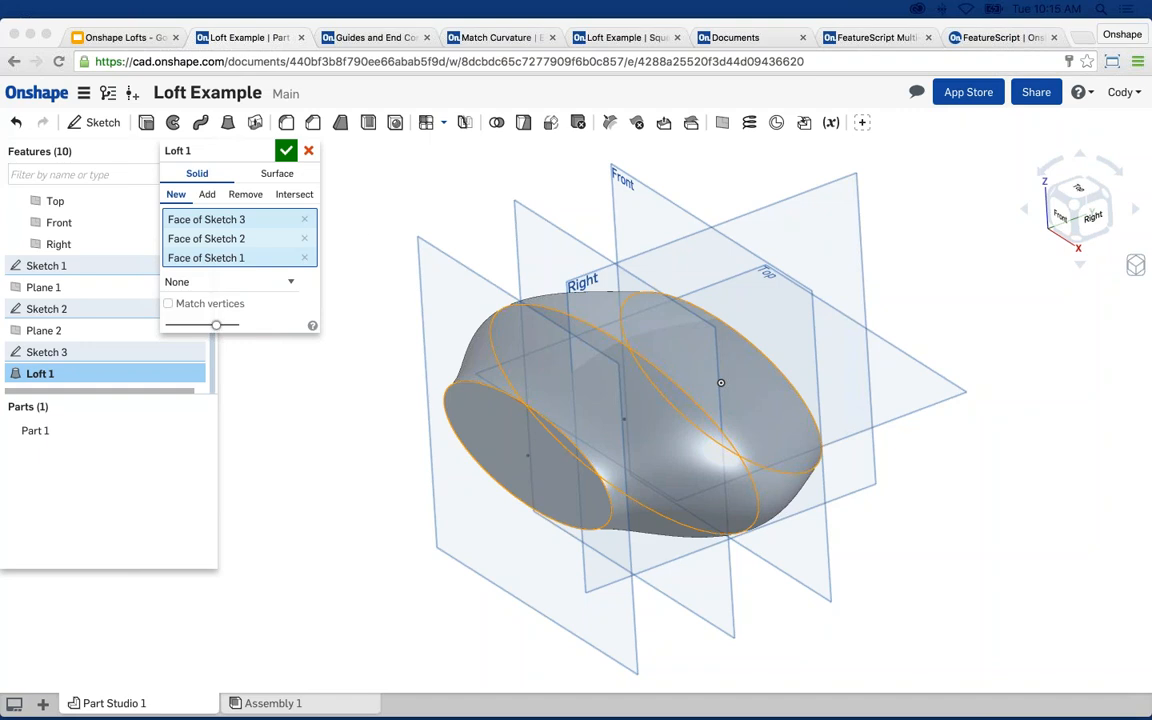
click(311, 152)
- Delete the three ellipse sketches and both offset planes, leaving only the default geometry
click(90, 373)
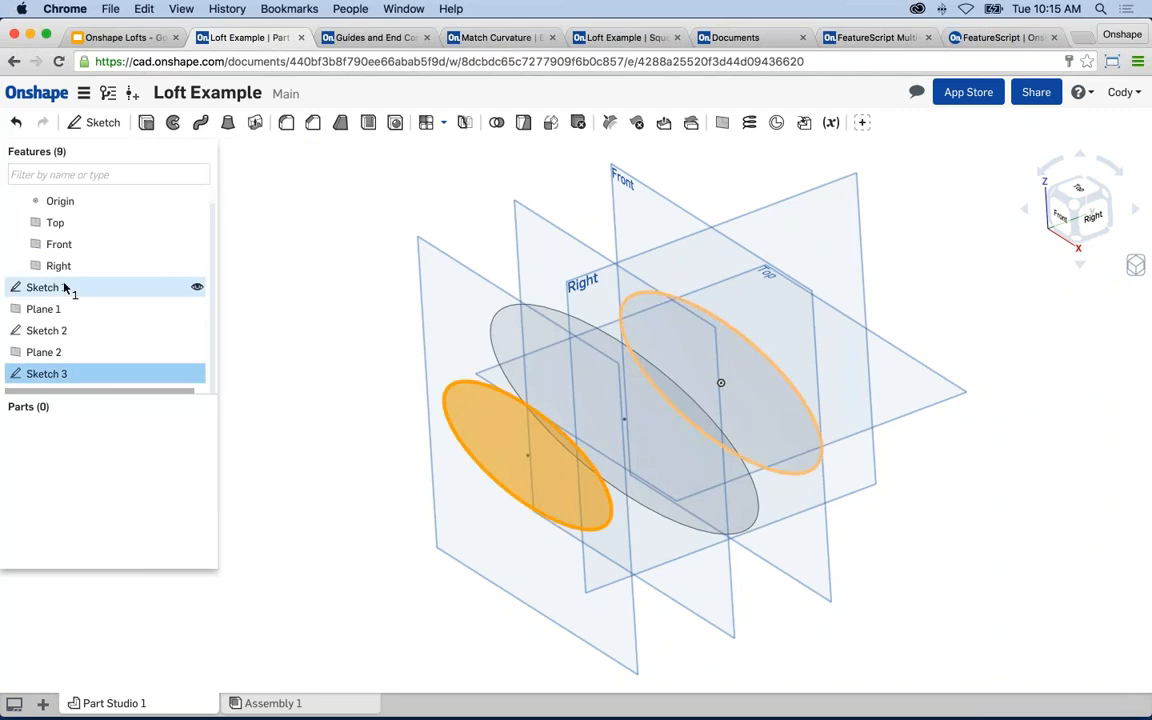
shift+click(64, 288)
key(Escape)
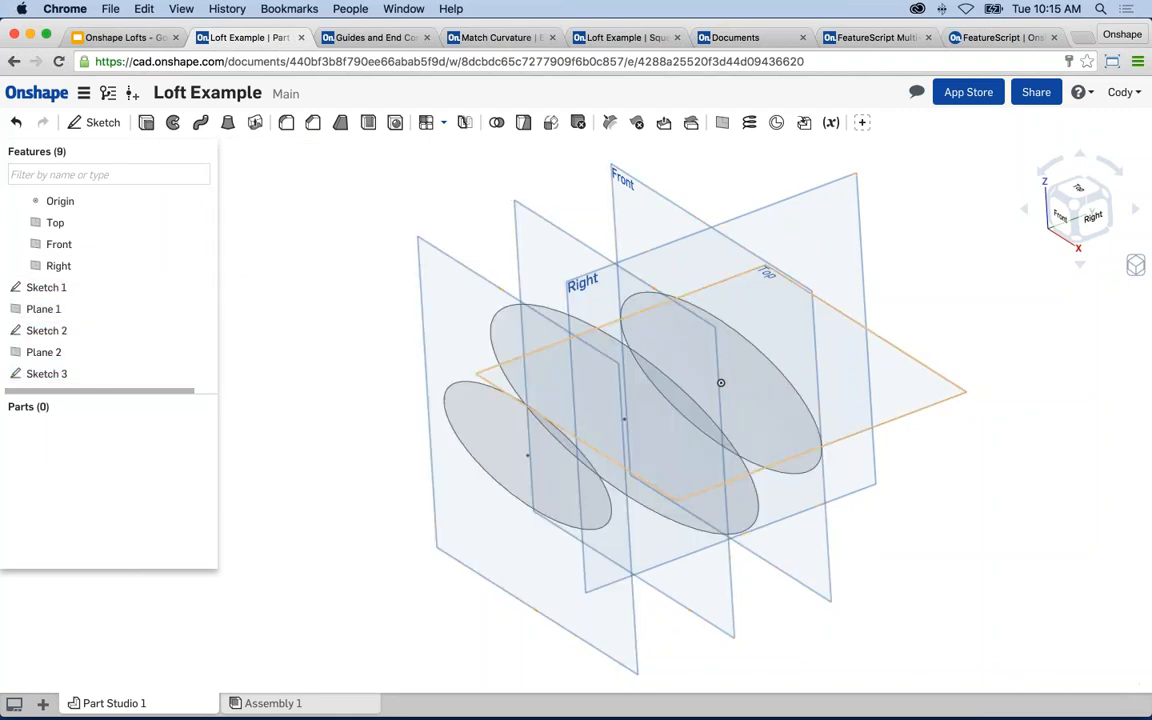
- Start a sketch on the Front plane, viewed face-on, and draw a rectangle centred on the origin
click(600, 212)
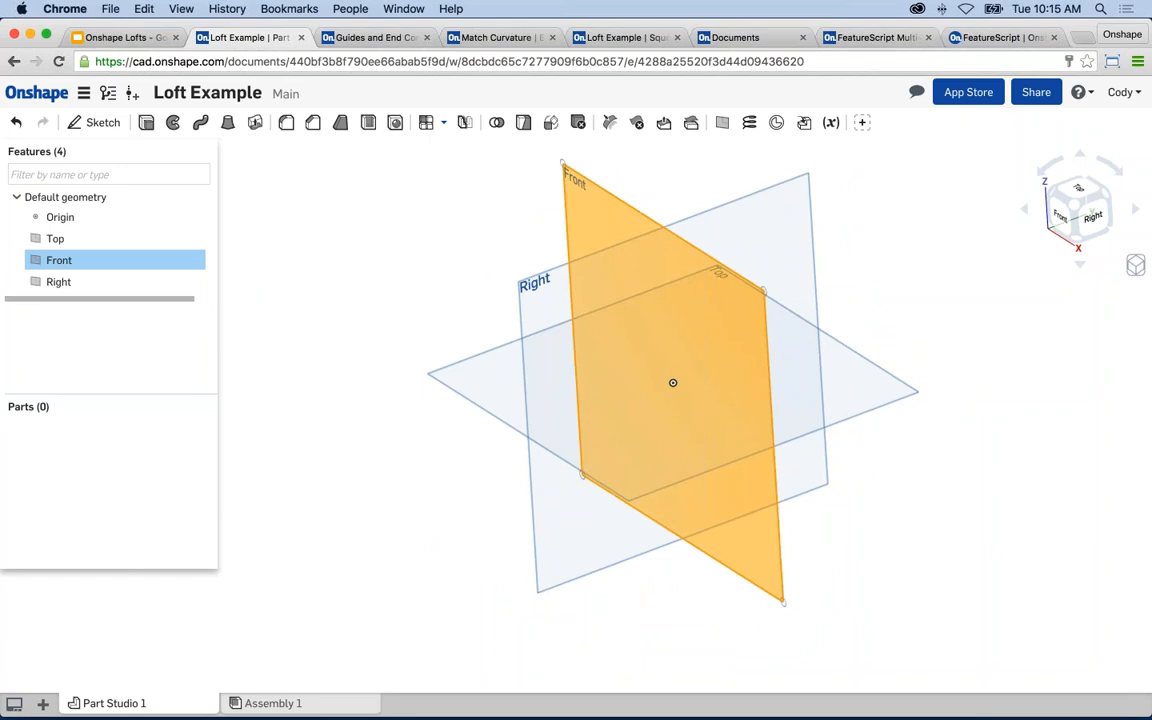
key(shift+s)
key(n)
scroll(717, 298, down, 1)
middle_drag(715, 301, 544, 281)
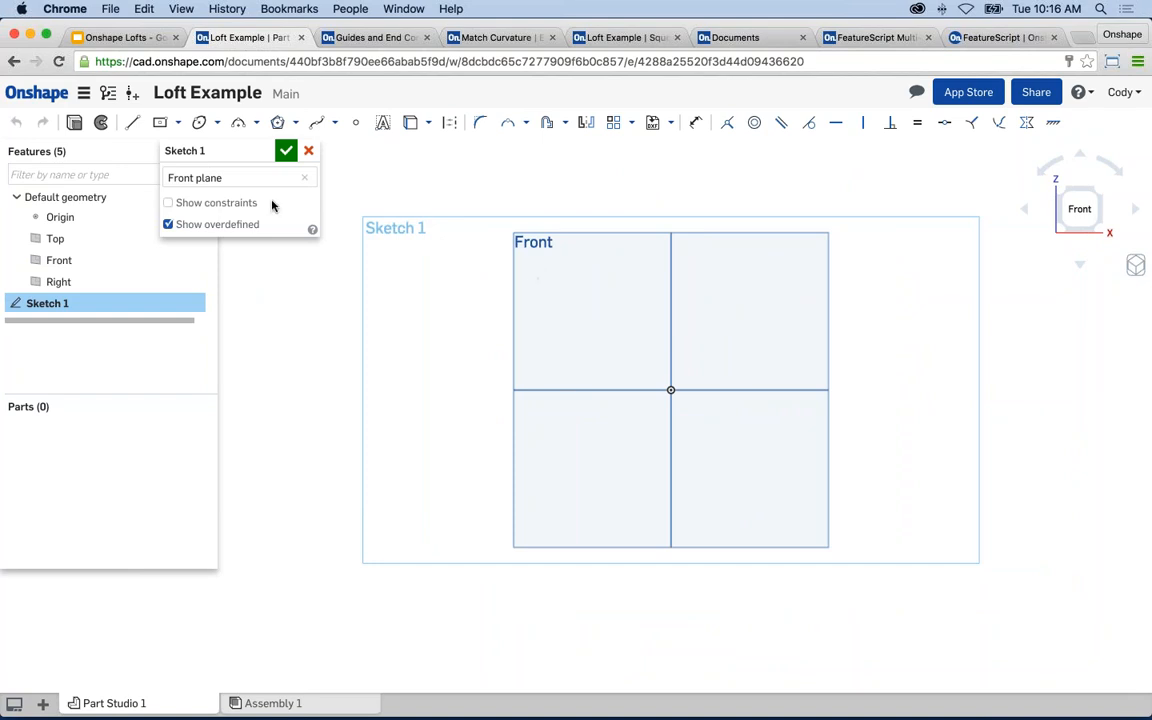
click(162, 124)
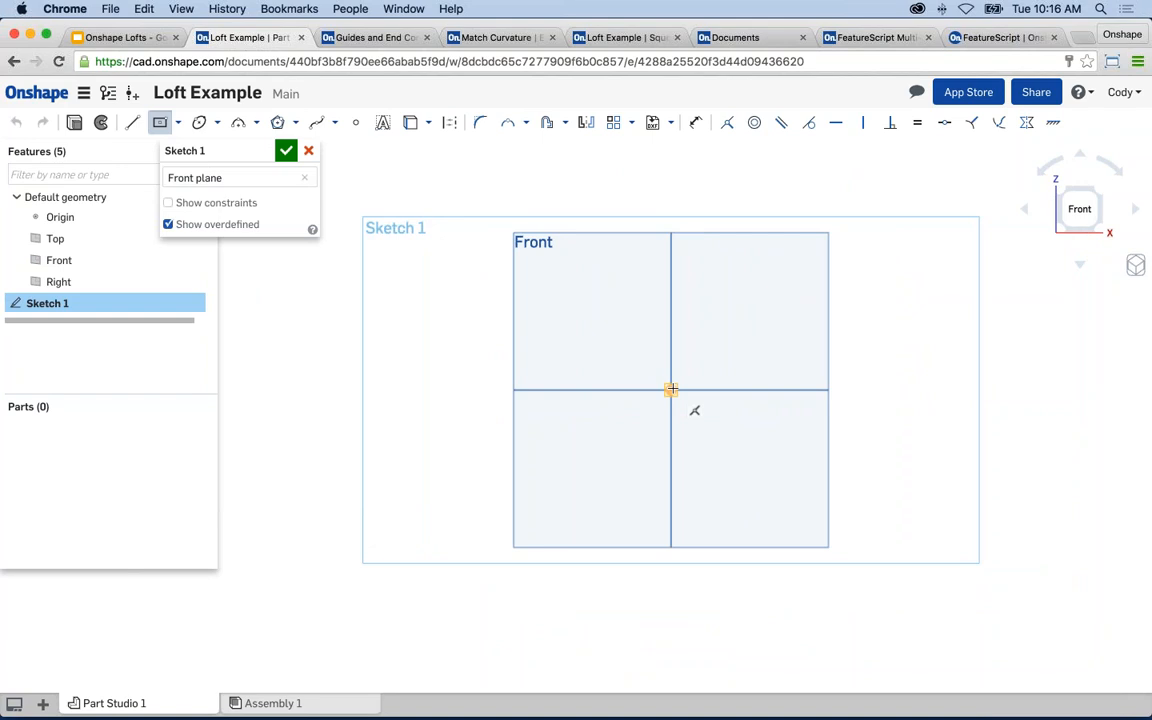
click(670, 390)
click(419, 193)
- Dimension the rectangle's upper edge to a width of 8 in
key(d)
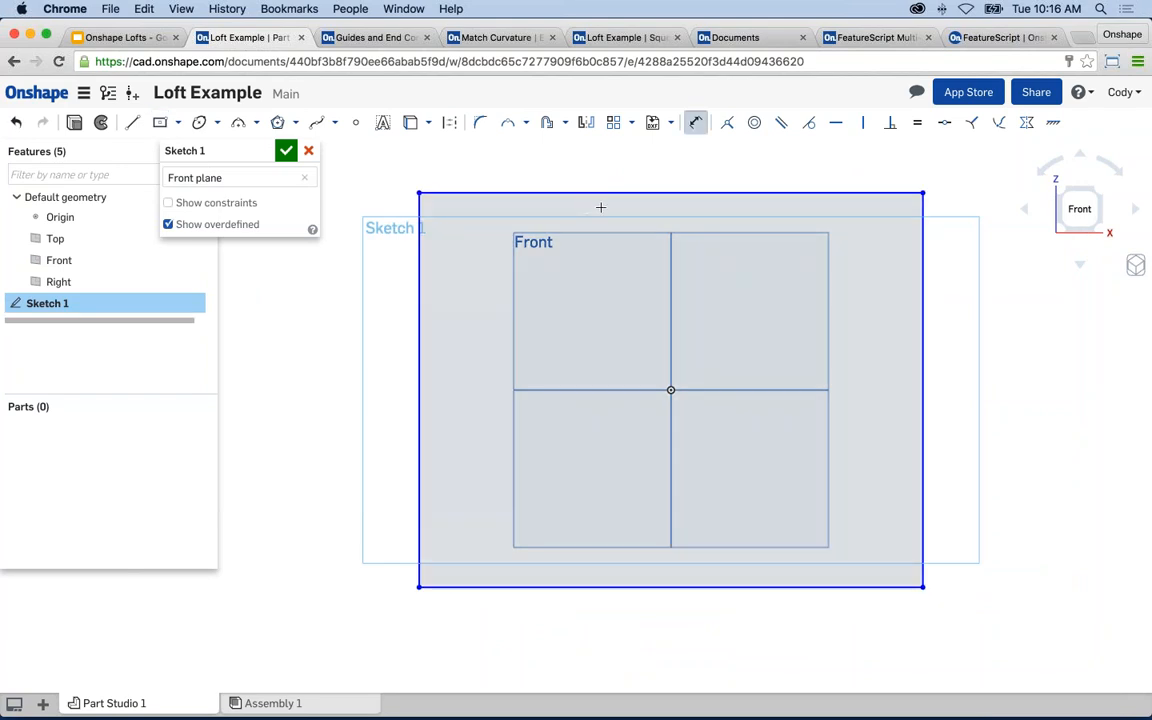
click(604, 193)
click(605, 162)
text(8)
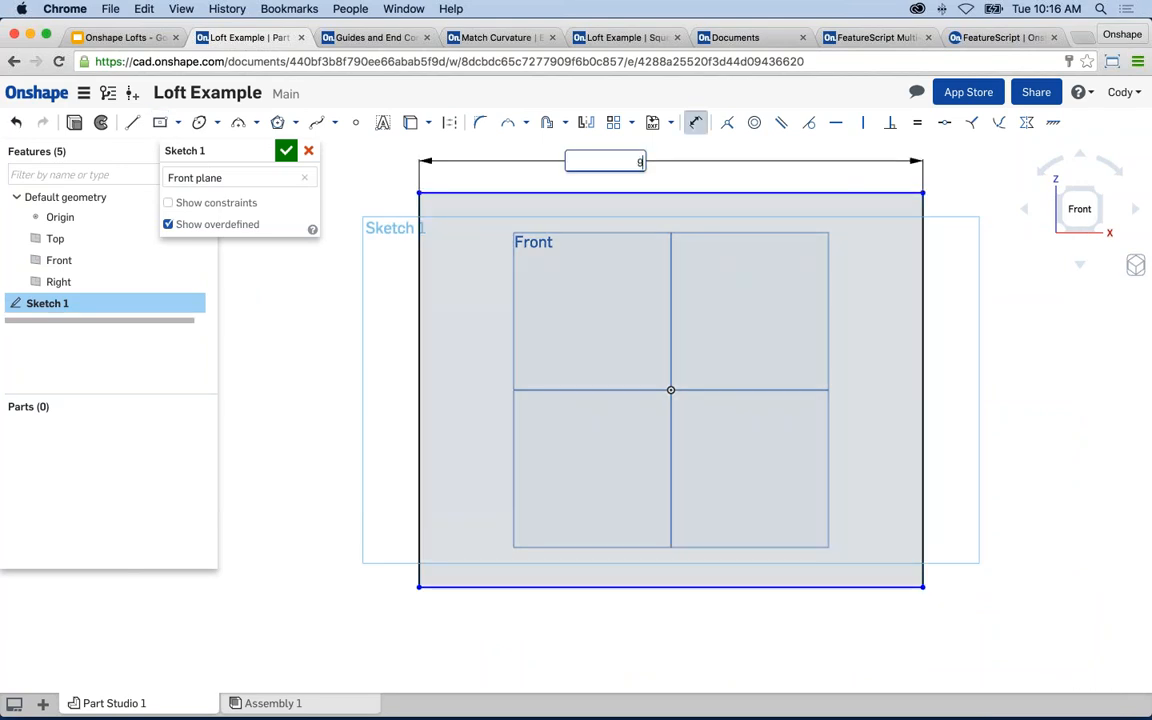
key(Return)
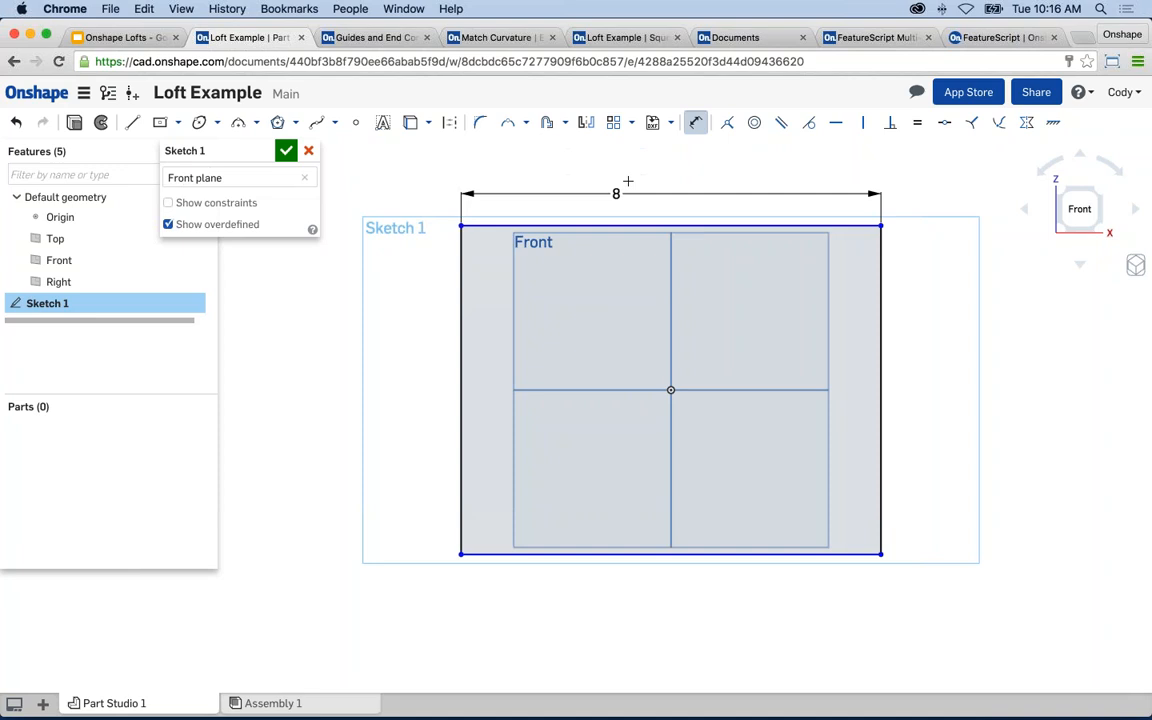
- Dimension the rectangle's height to 8 in and finish the sketch
click(422, 329)
click(420, 330)
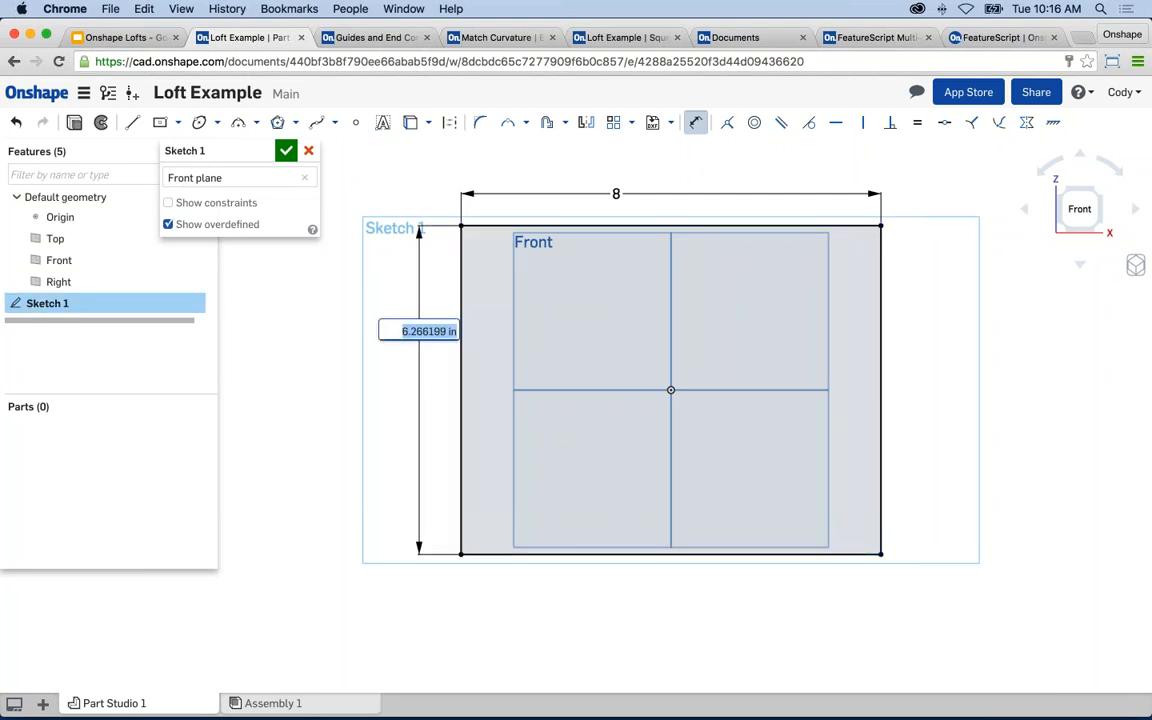
text(8)
key(Return)
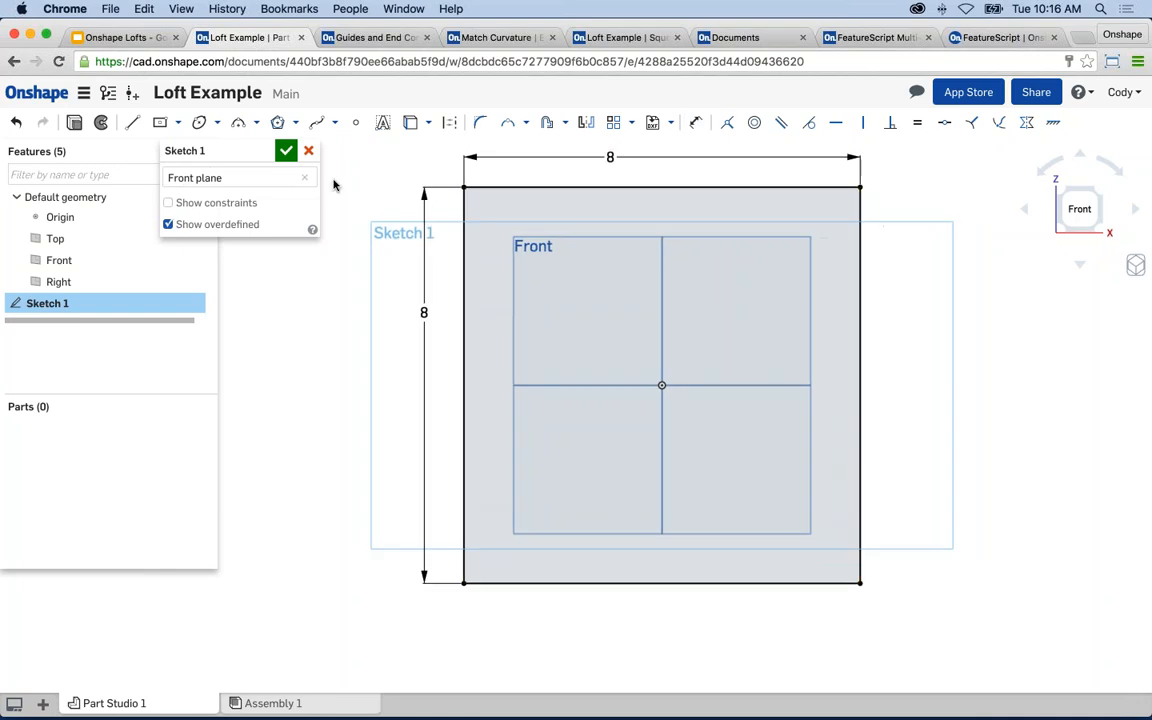
click(286, 152)
- Create a plane offset 4 in from the square face of Sketch 1
key(shift+7)
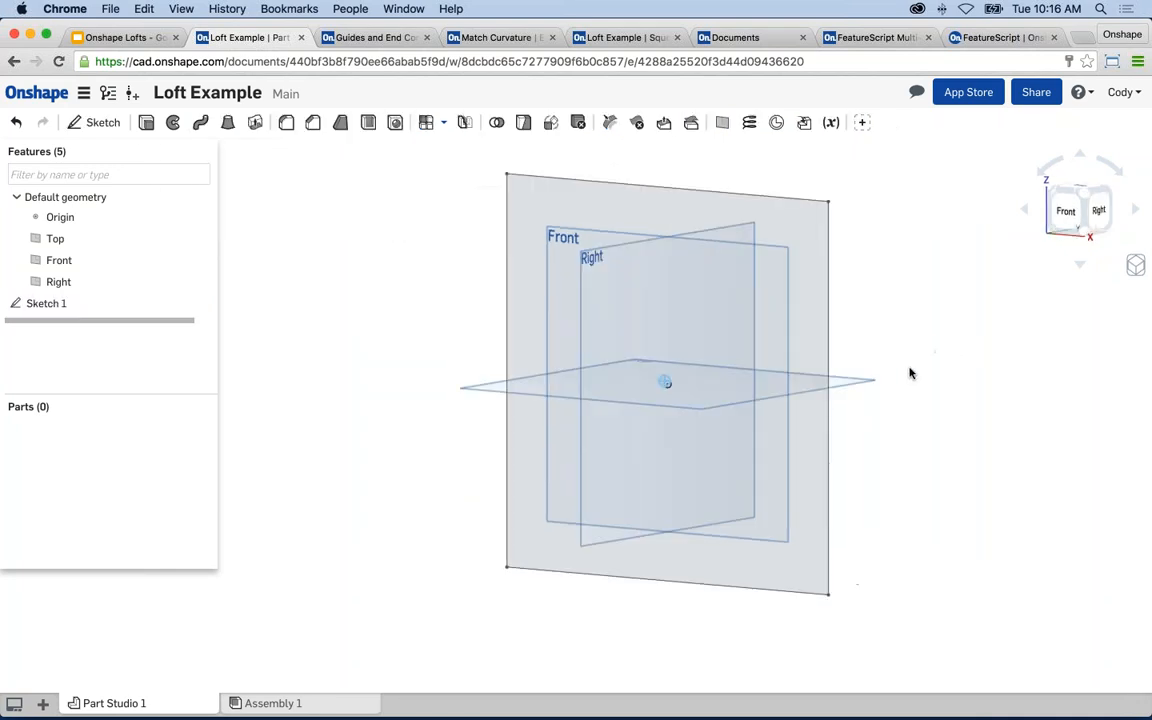
click(722, 122)
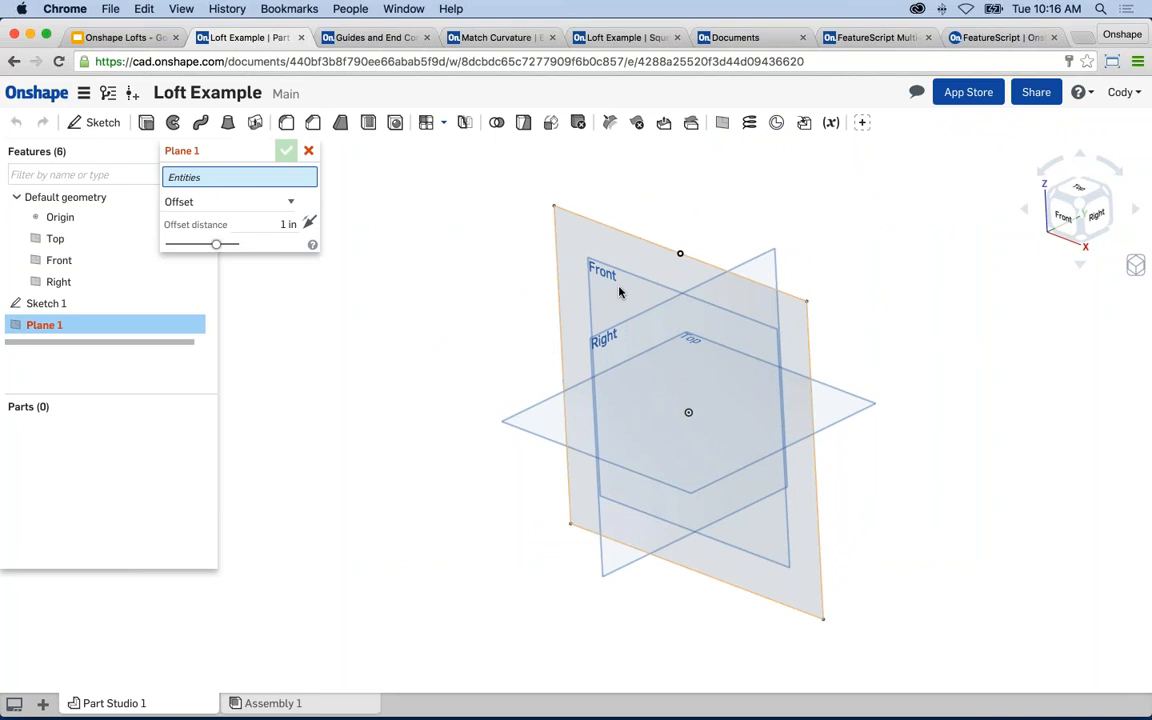
click(285, 224)
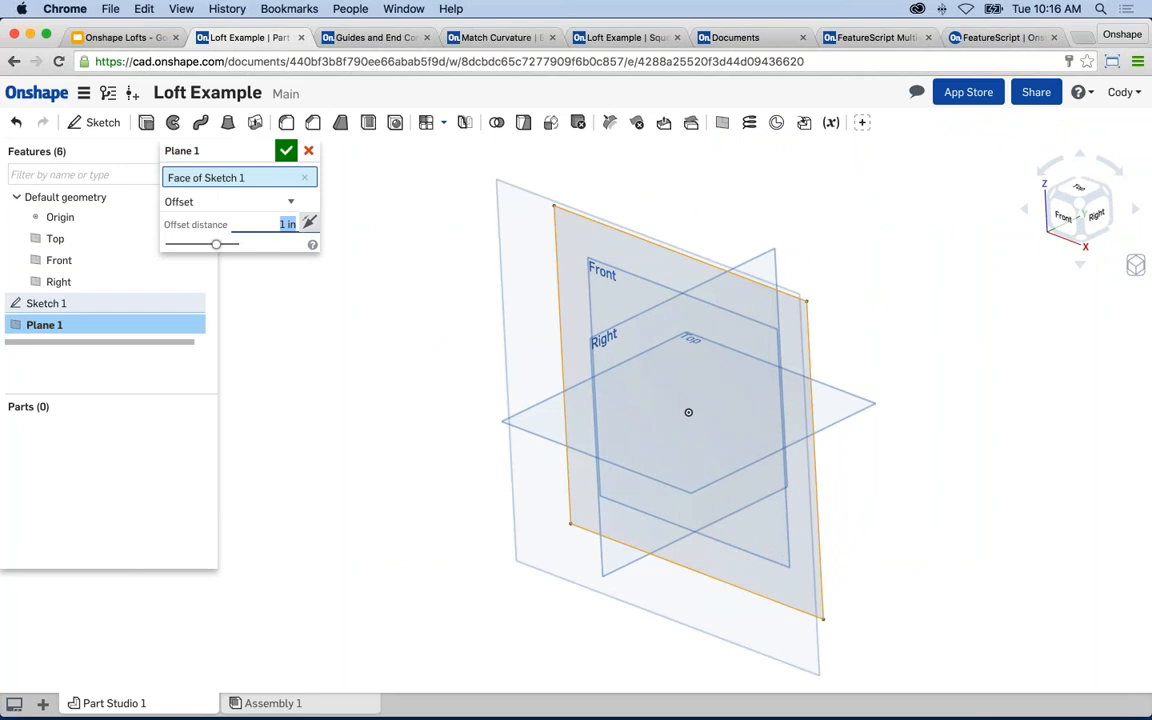
text(4)
key(Return)
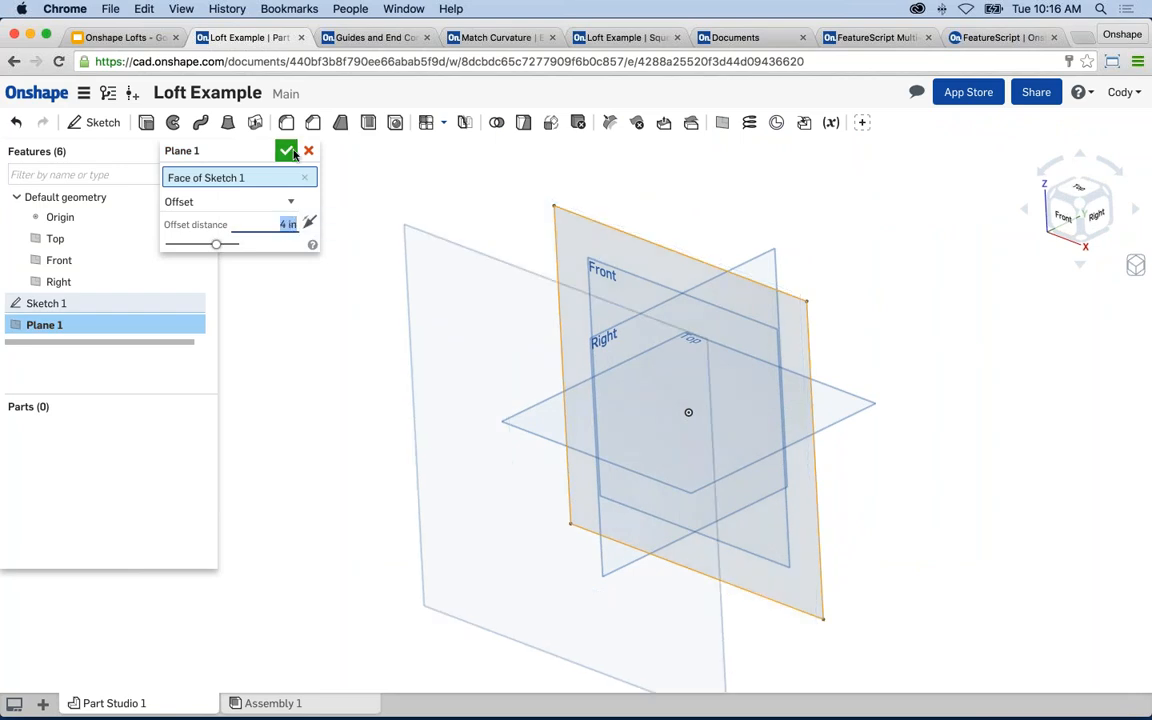
click(289, 152)
- Start a sketch on Plane 1, viewed face-on, and draw a circle about 4.27 in in diameter centred on the origin
scroll(424, 350, down, 2)
click(424, 350)
key(shift+s)
key(n)
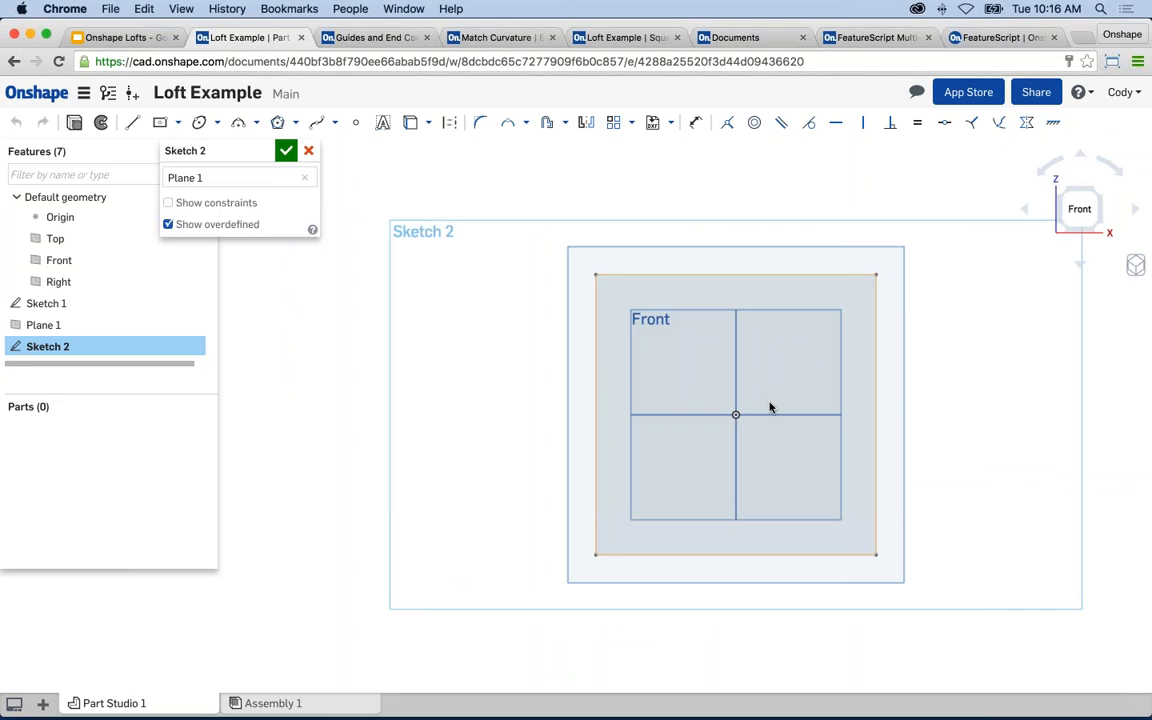
key(c)
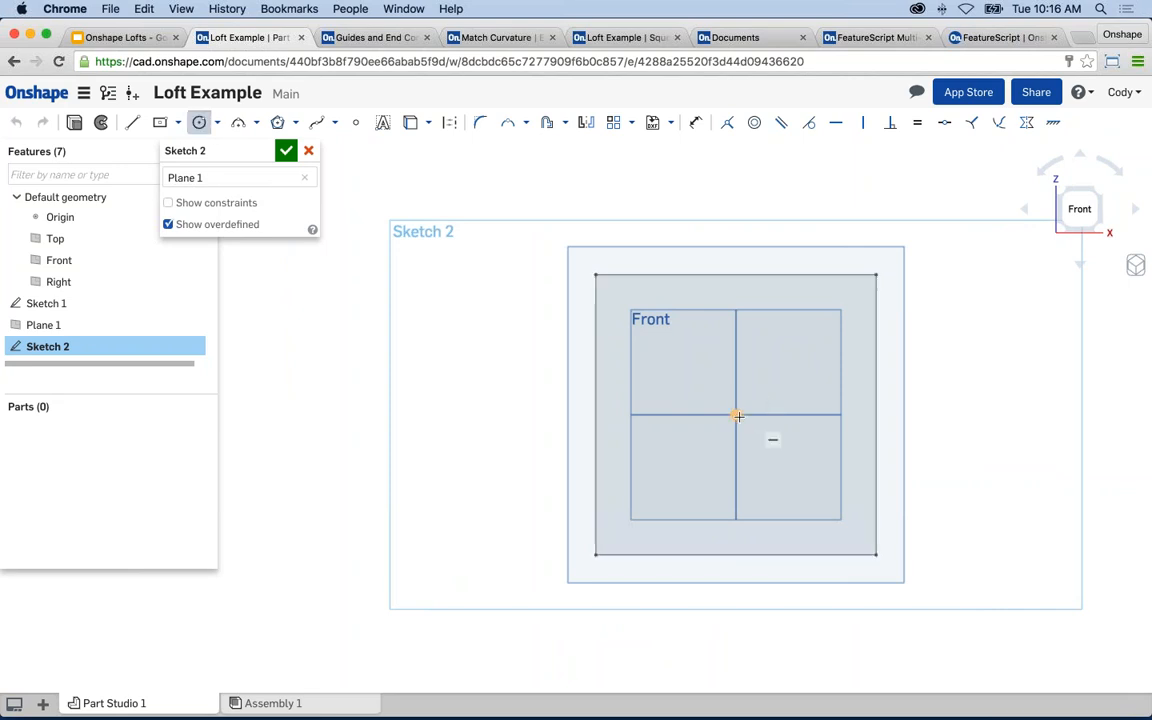
click(736, 414)
click(809, 398)
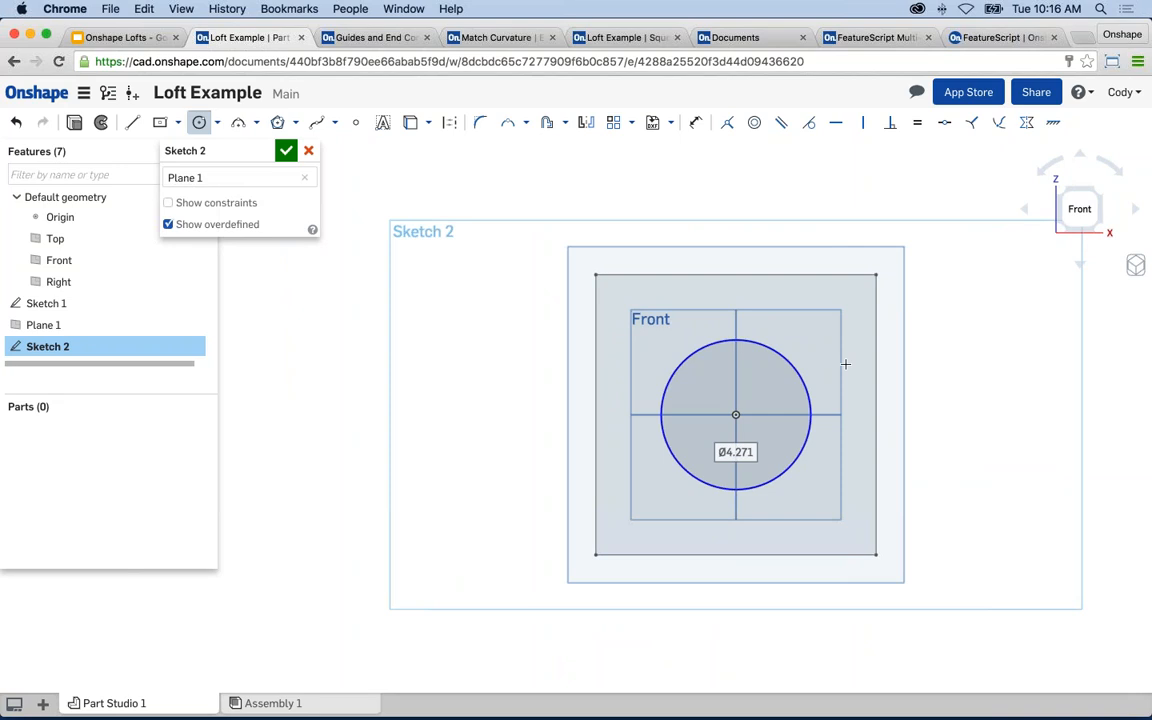
- Dimension the circle's diameter to 4 in and finish the sketch
click(798, 350)
click(823, 222)
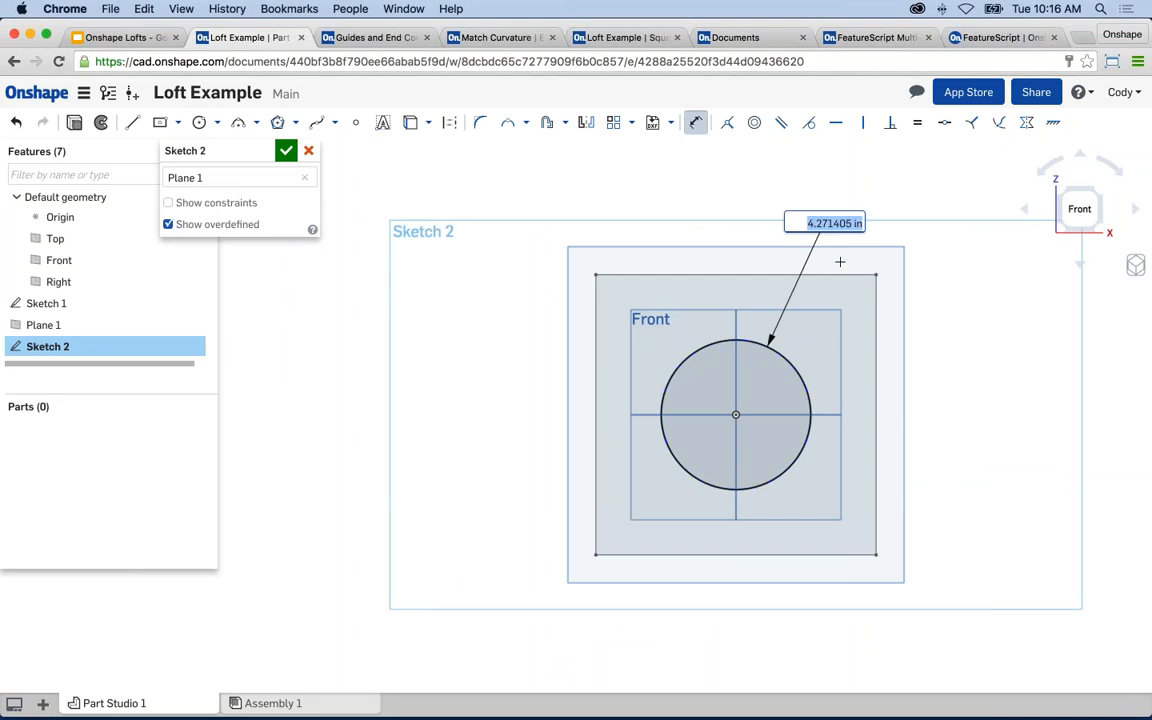
text(4)
key(Return)
key(Escape)
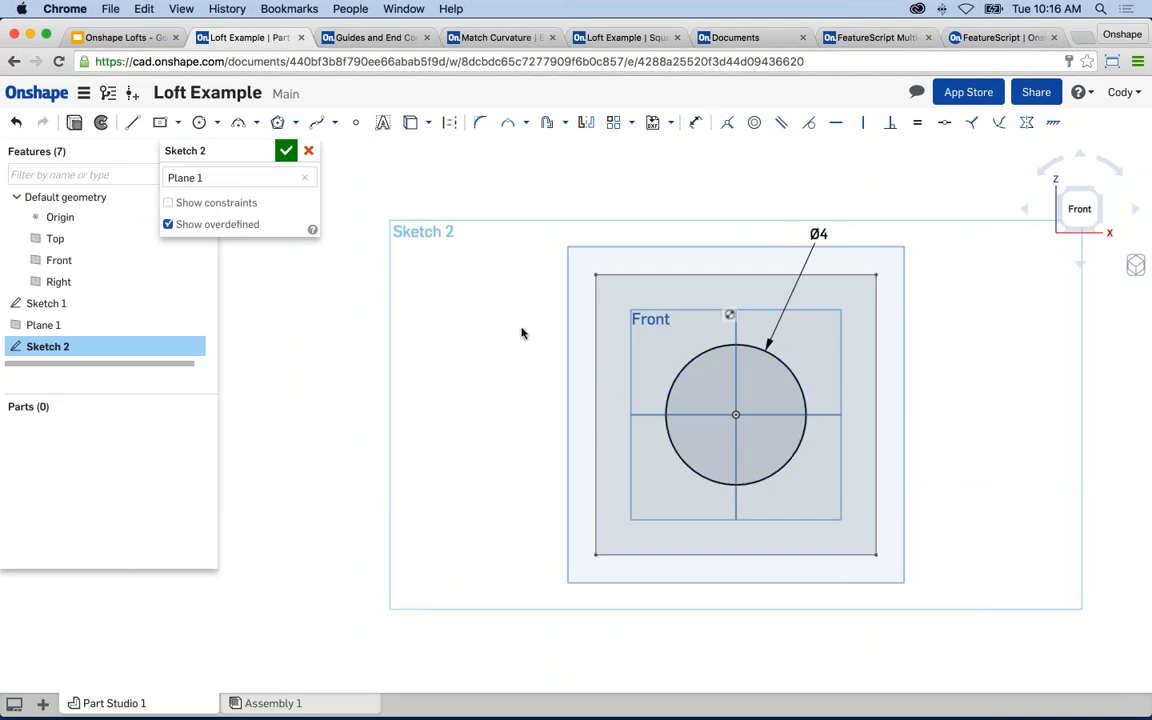
mouse_move(522, 329)
right_down()
mouse_move(483, 350)
mouse_move(382, 184)
mouse_move(357, 208)
right_up()
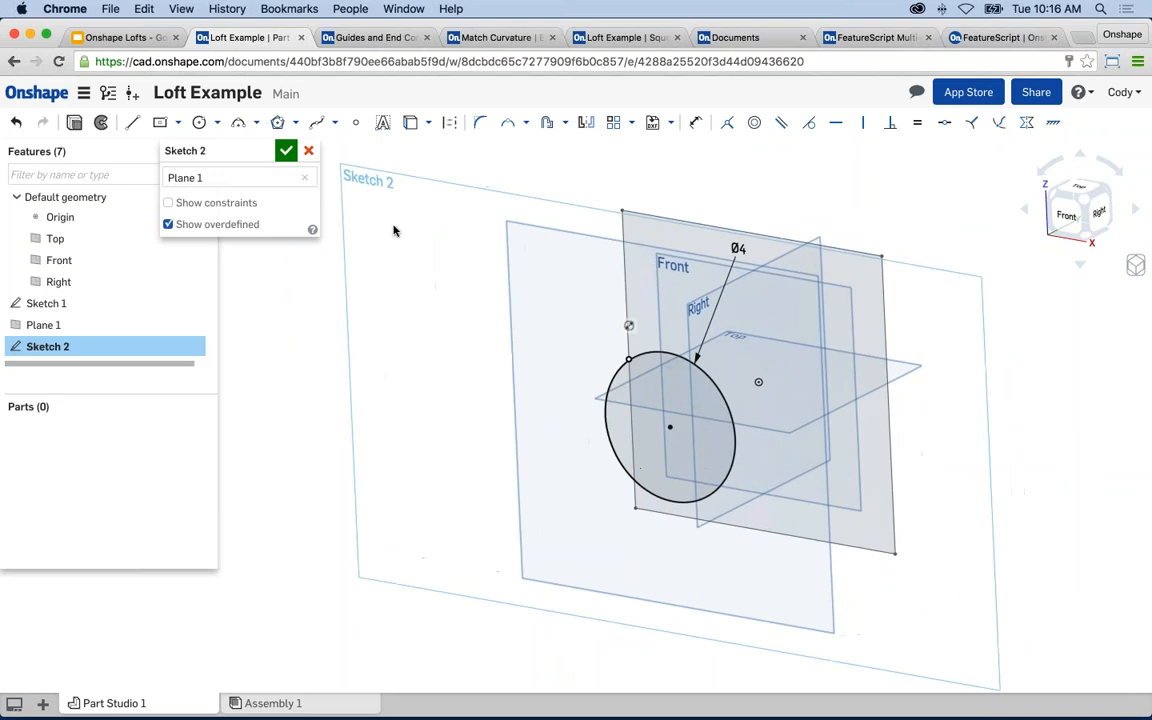
click(286, 150)
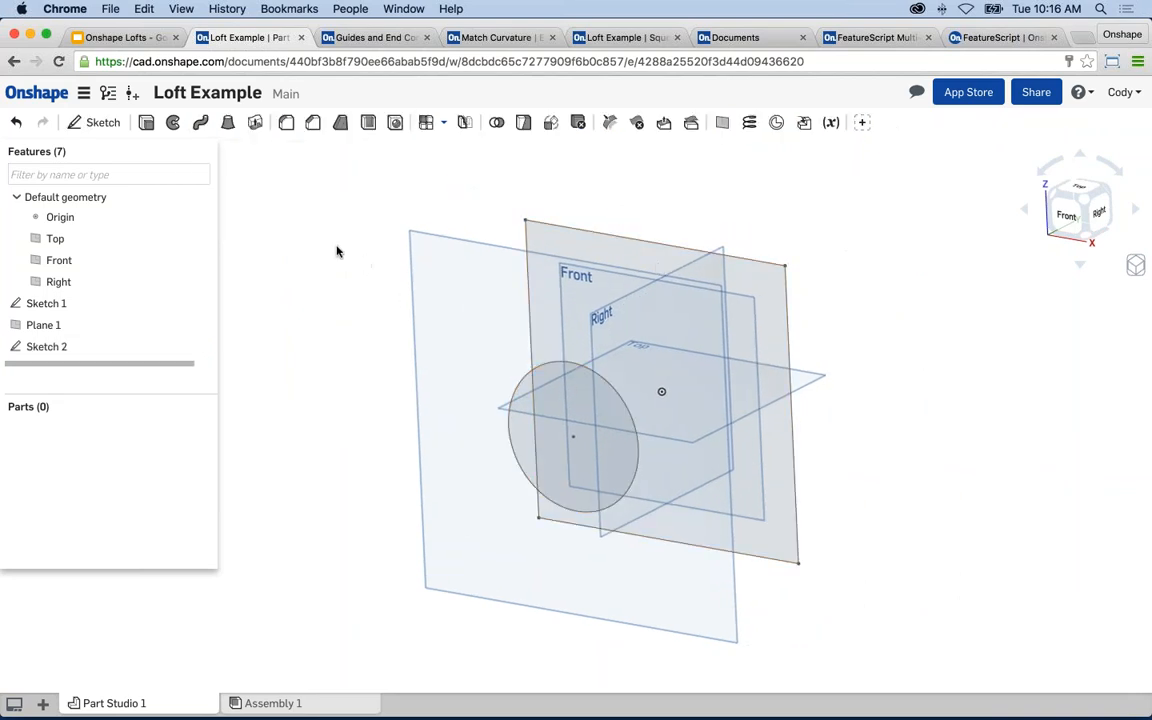
- Preview a new solid loft between the Sketch 1 square and the Sketch 2 circle from the front and at an angle, and cancel it
click(228, 122)
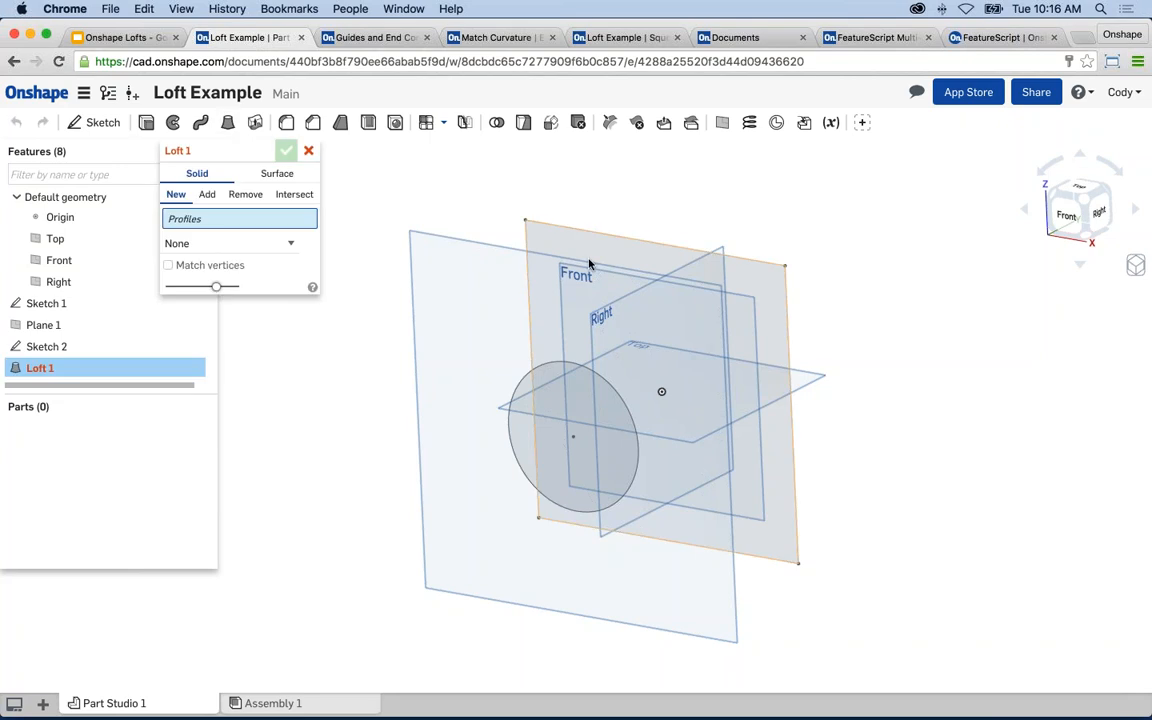
click(563, 382)
click(545, 345)
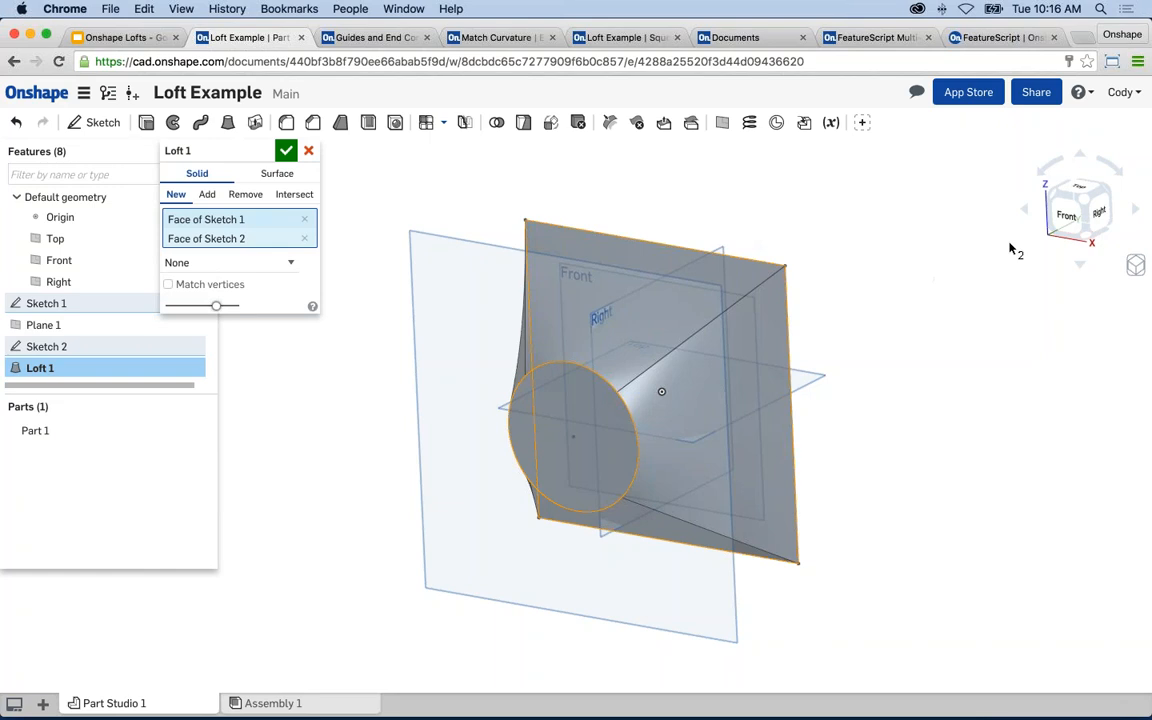
click(1066, 219)
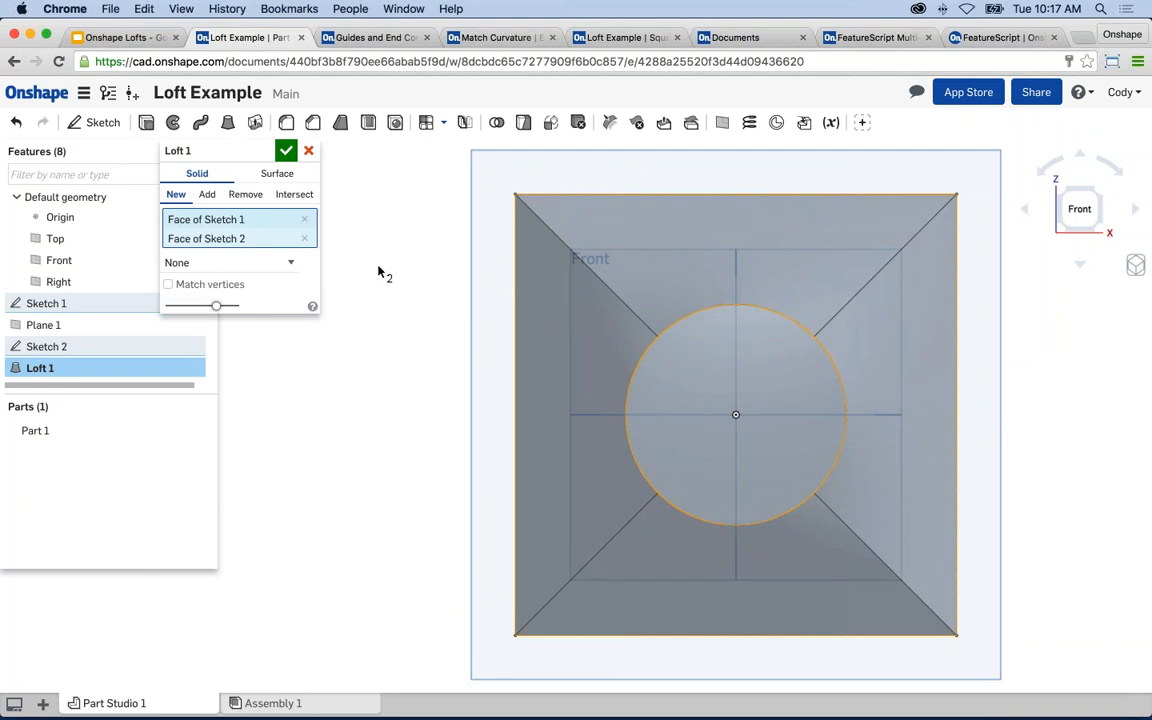
right_drag(476, 291, 383, 337)
middle_drag(383, 332, 333, 370)
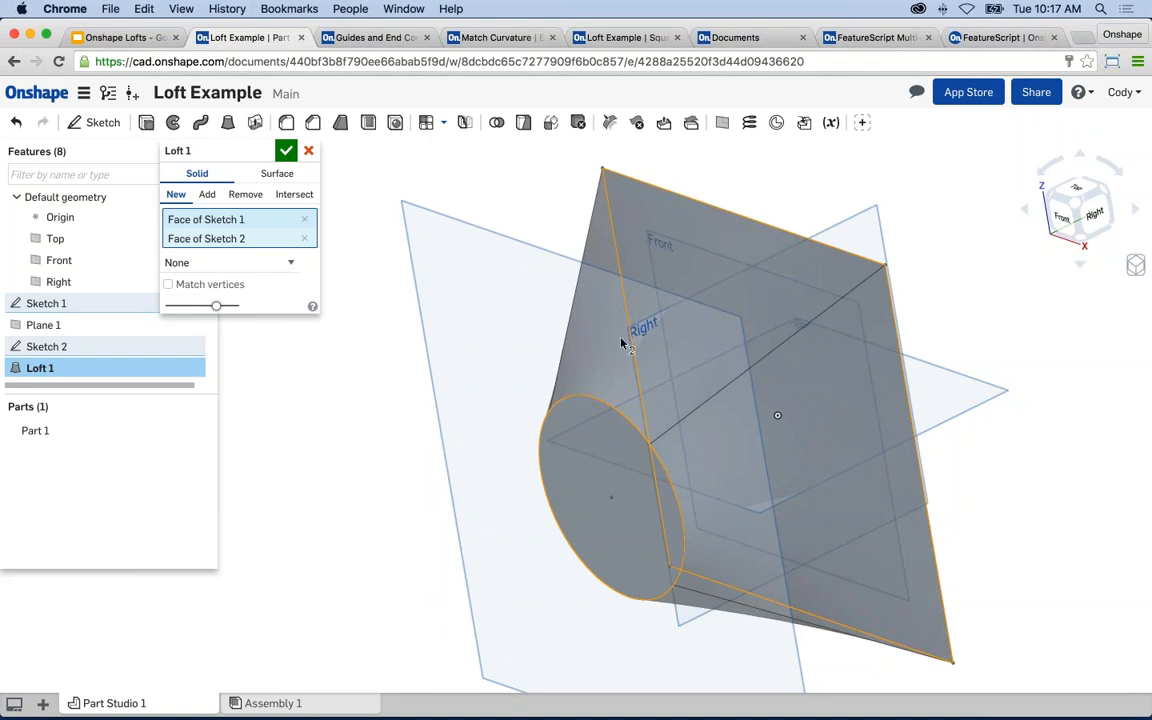
click(308, 153)
- Reopen Sketch 2 for editing, facing its plane, and show its constraints
right_click(68, 346)
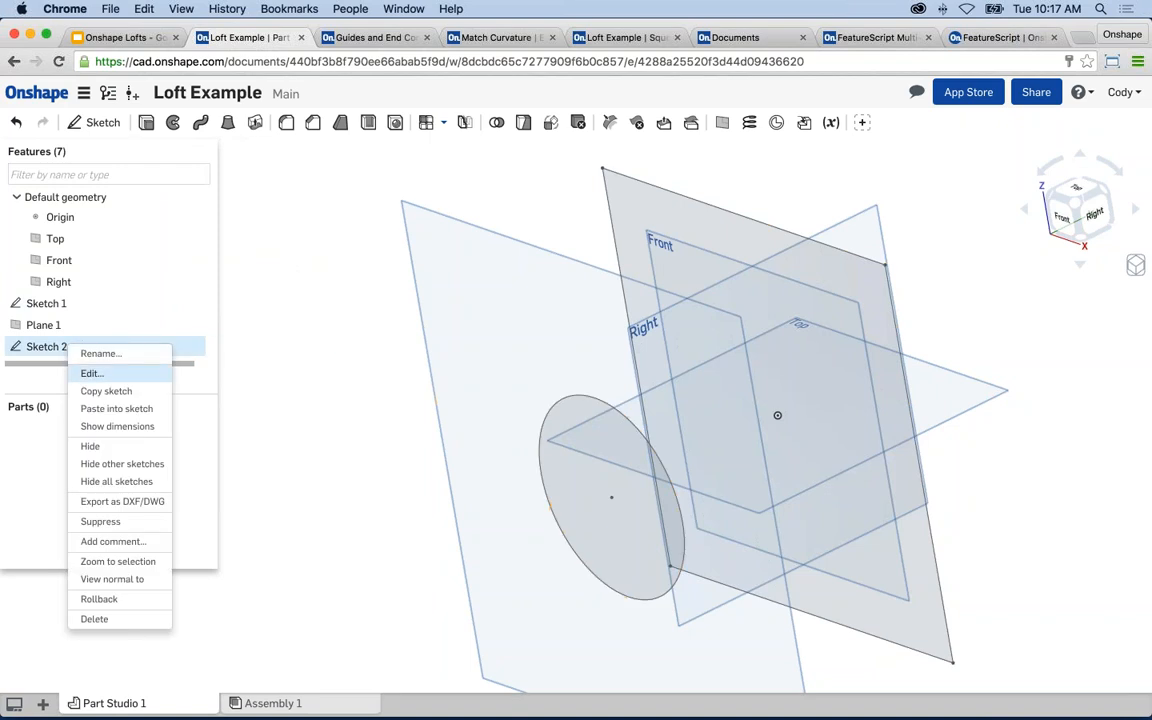
click(92, 373)
key(n)
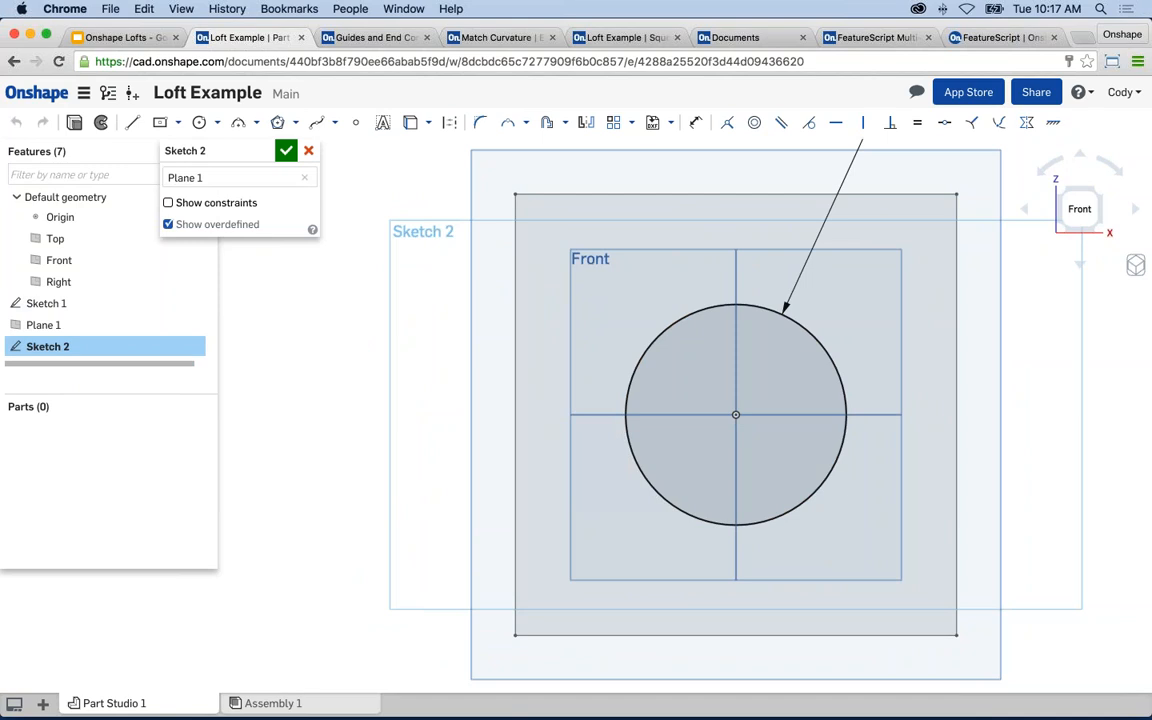
key(shift+c)
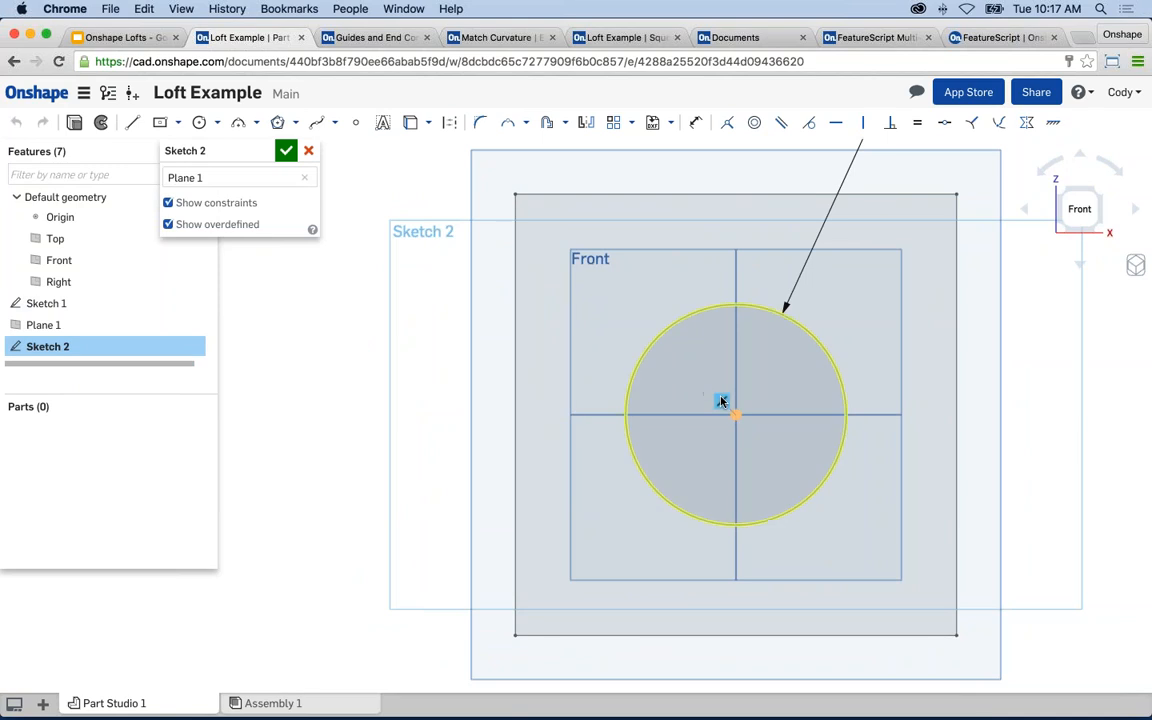
- Delete the coincident constraint between the circle's centre and the origin, and move the circle up about 1.55 in
click(721, 401)
key(Delete)
drag(737, 412, 734, 218)
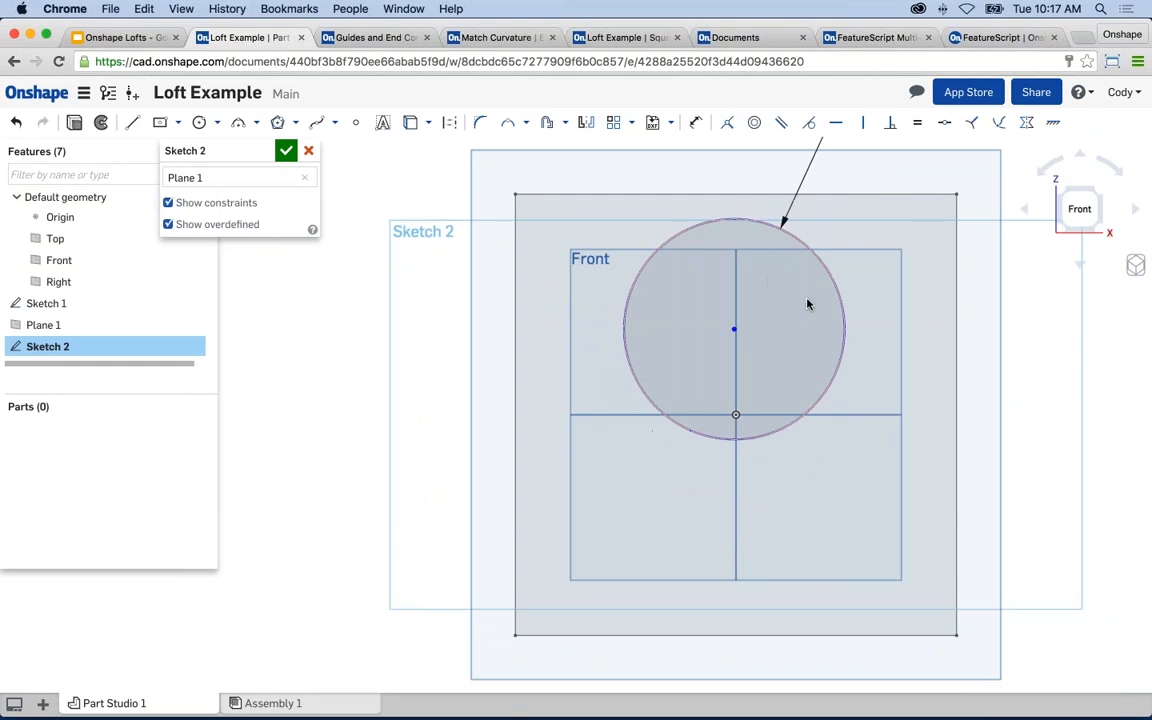
- Dimension the vertical distance between the origin and the circle's centre to 1.5 in
key(d)
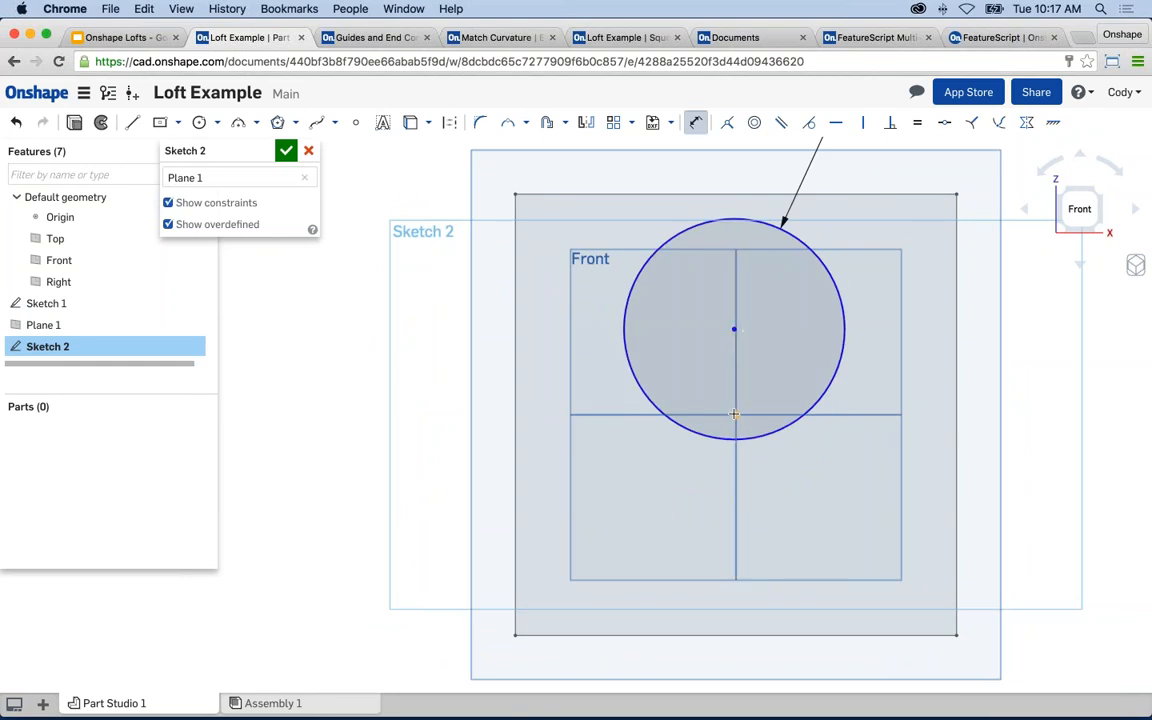
click(734, 414)
click(734, 329)
click(368, 370)
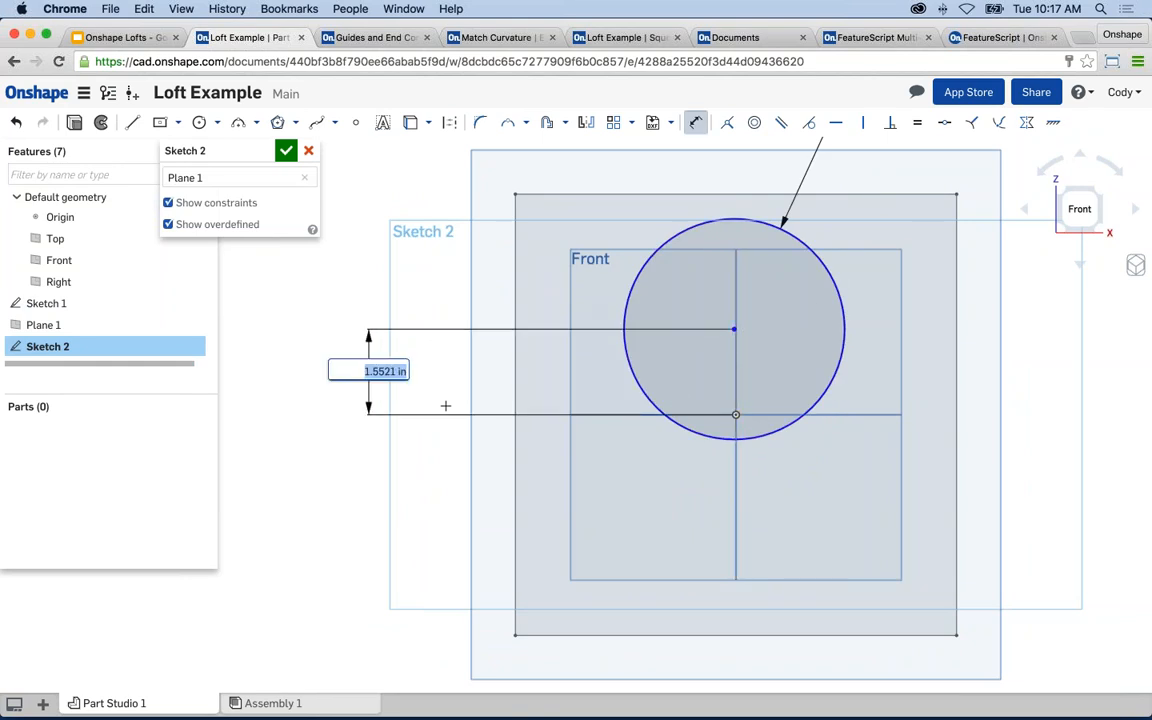
text(1.5)
key(Return)
key(Escape)
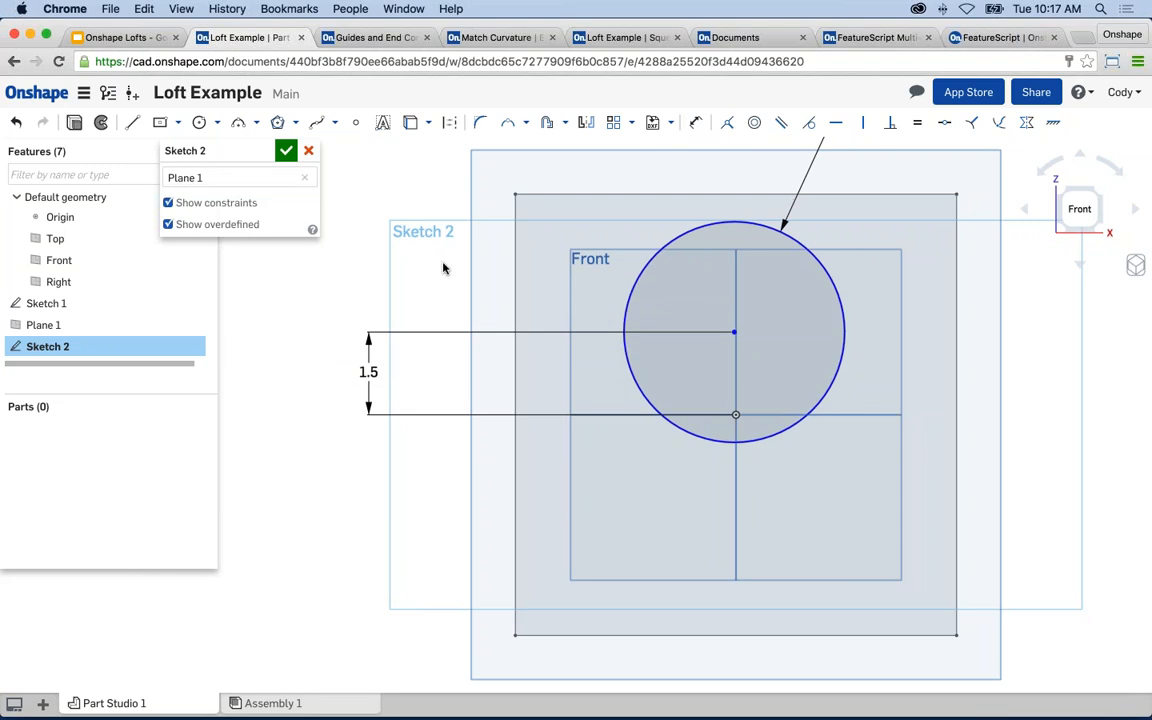
- Apply a vertical constraint between the circle's centre and the origin, and finish Sketch 2
scroll(444, 268, down, 2)
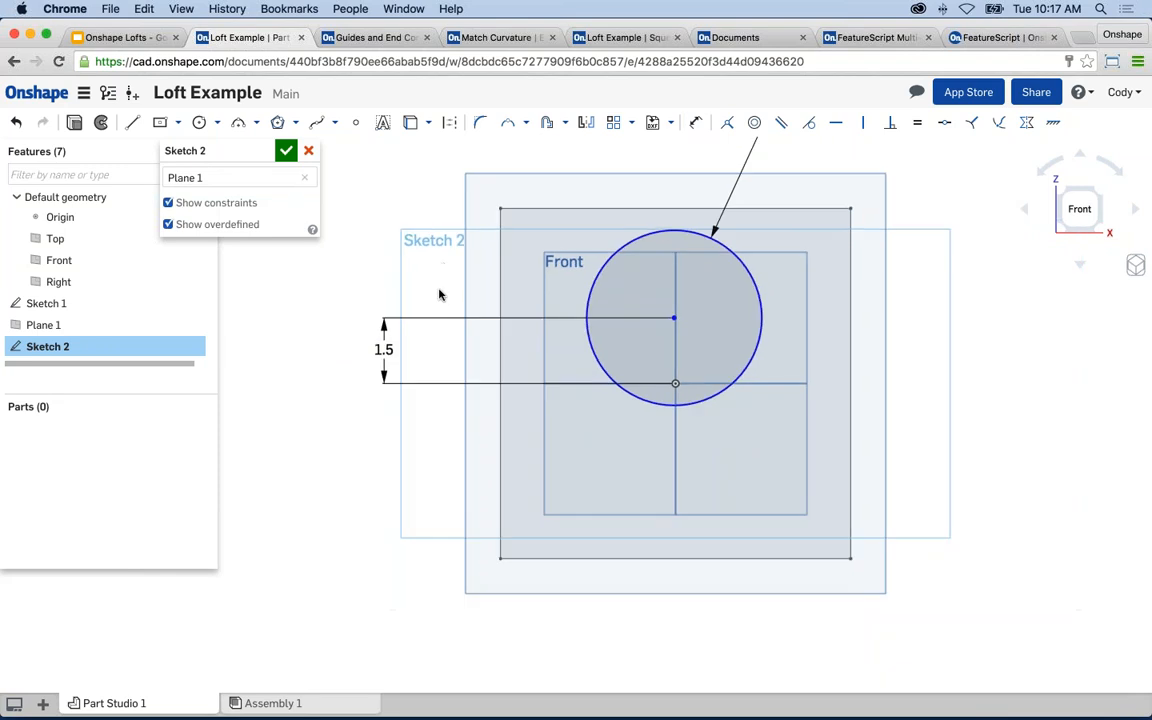
click(675, 319)
click(675, 384)
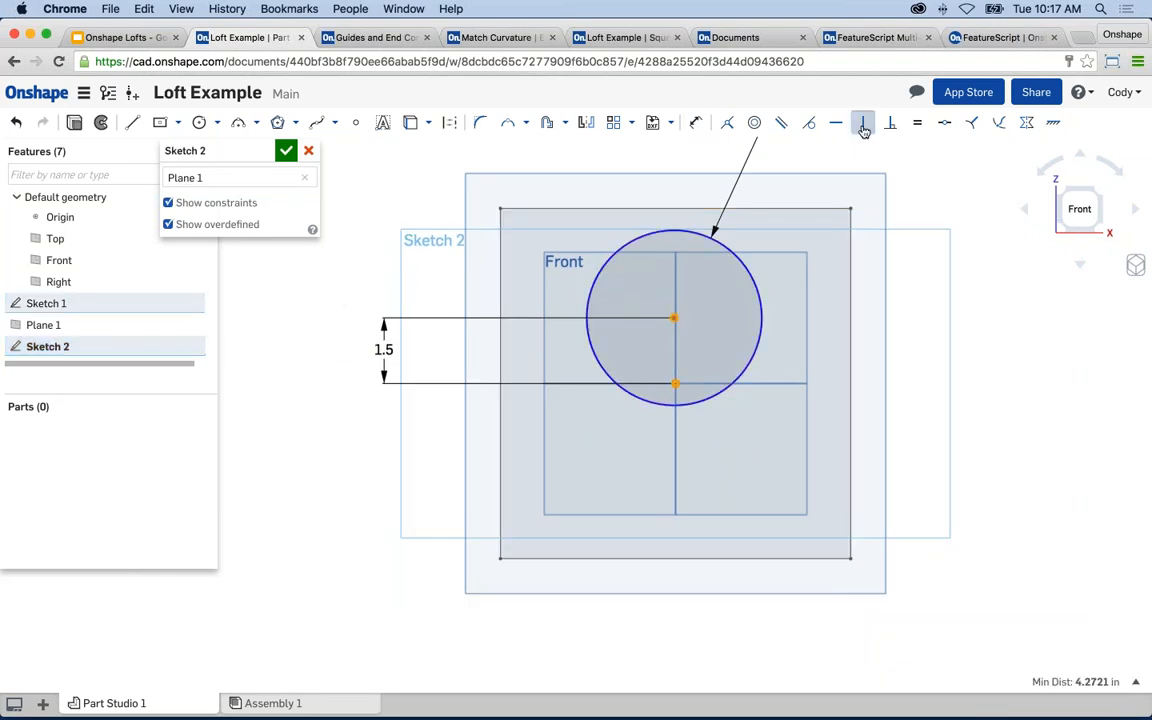
click(864, 124)
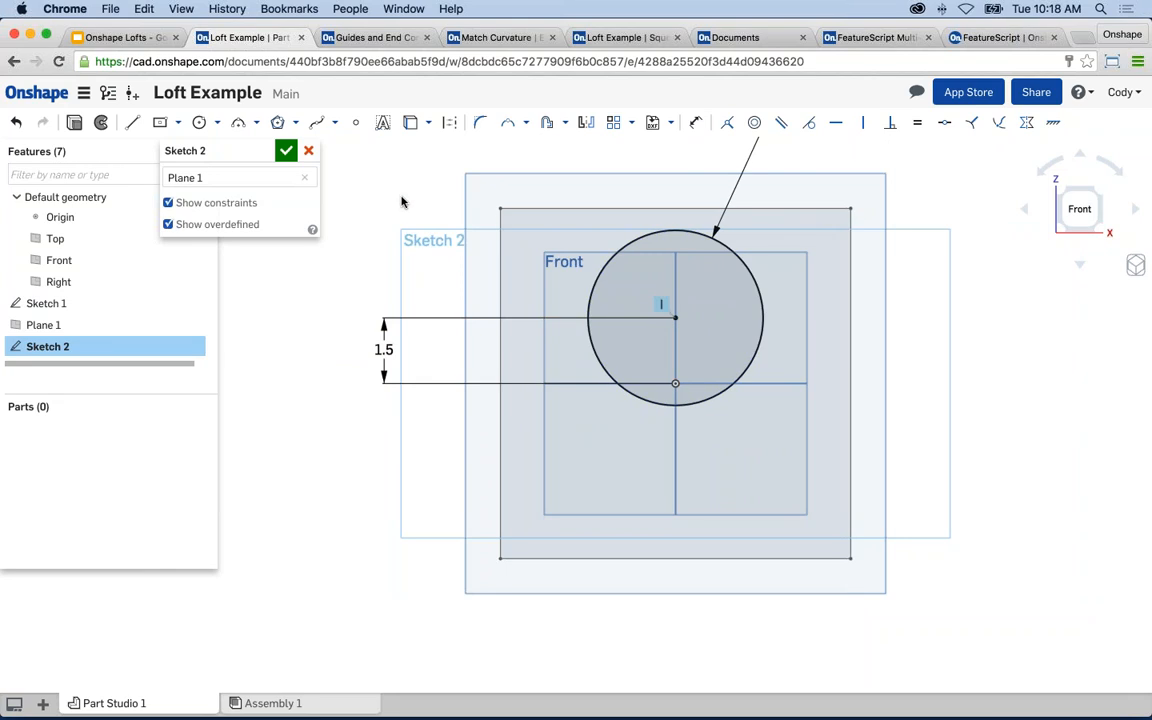
right_drag(404, 185, 344, 187)
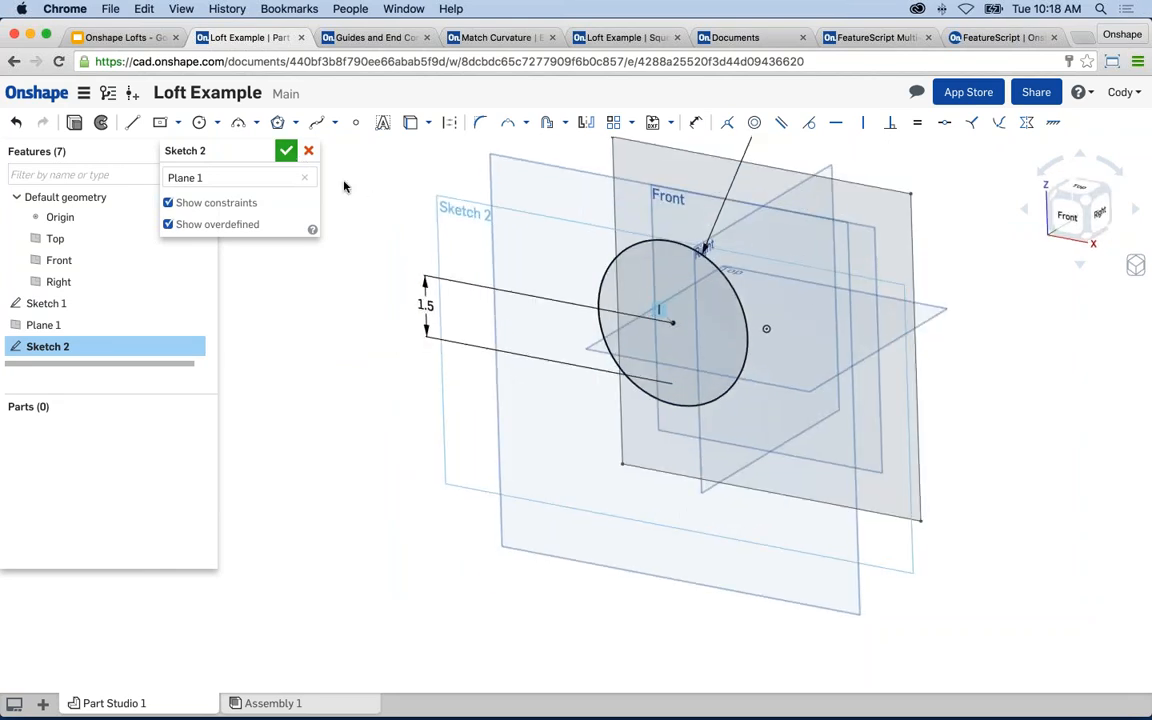
key(Return)
- Preview a new solid loft from the Sketch 1 square to the off-centre Sketch 2 circle, inspect it from the front, and cancel it
click(228, 122)
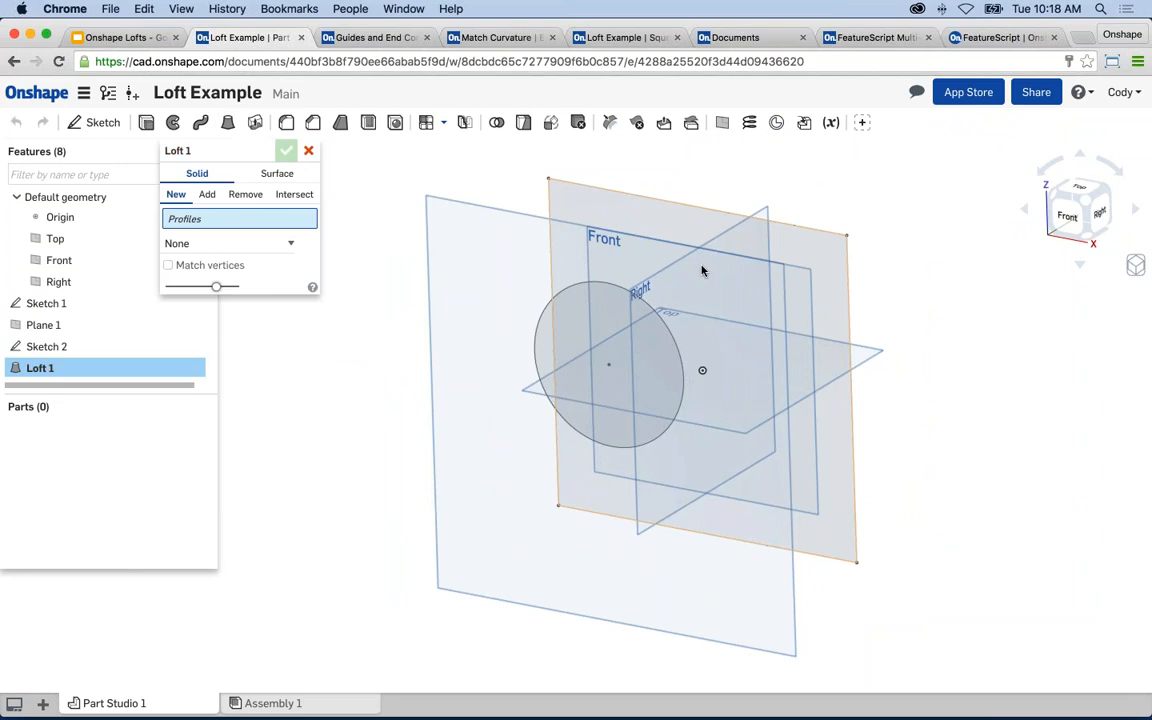
click(702, 268)
click(615, 330)
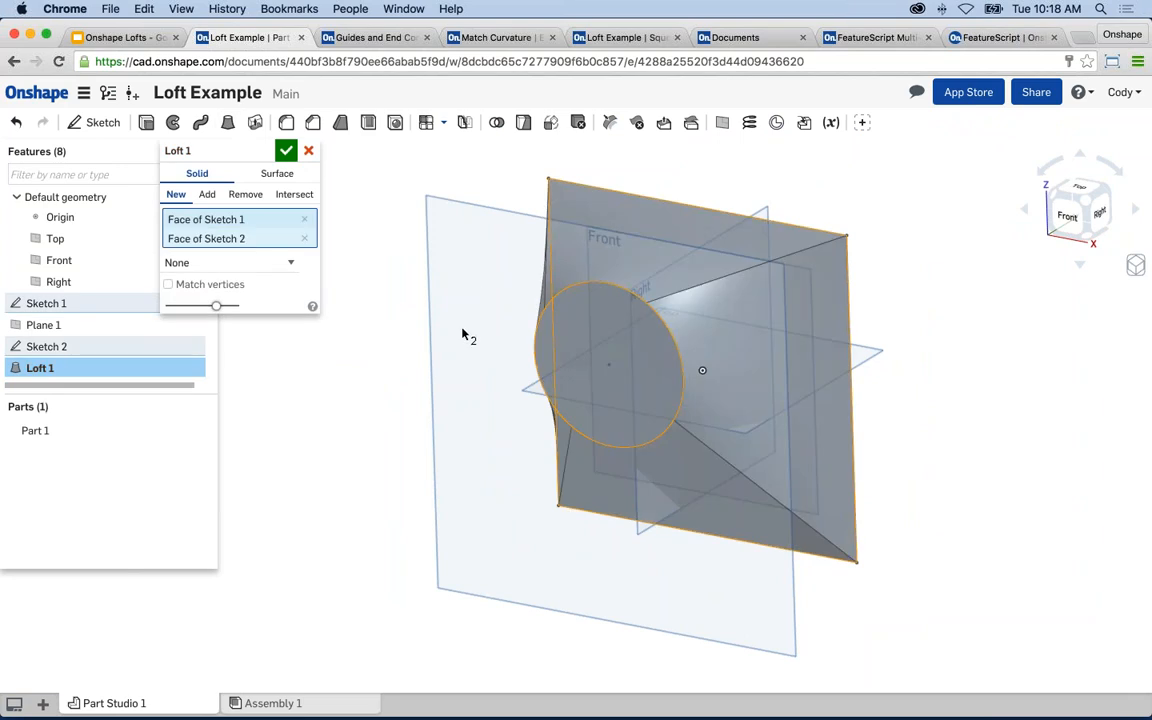
key(shift+1)
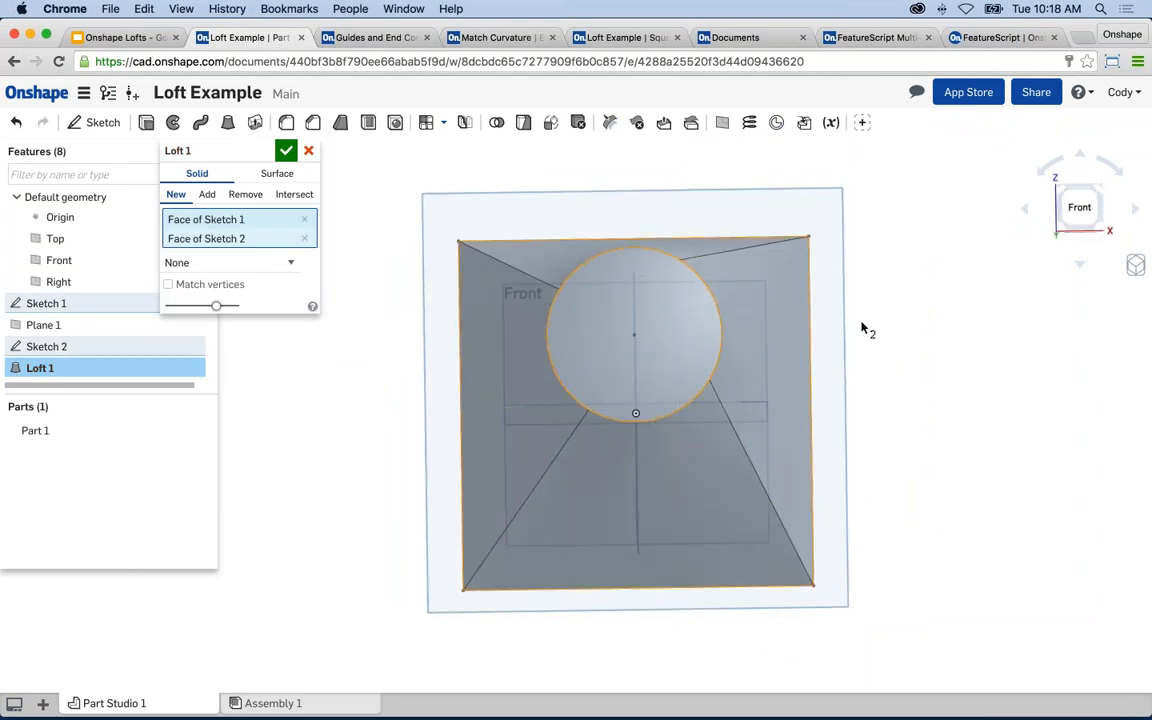
click(1077, 208)
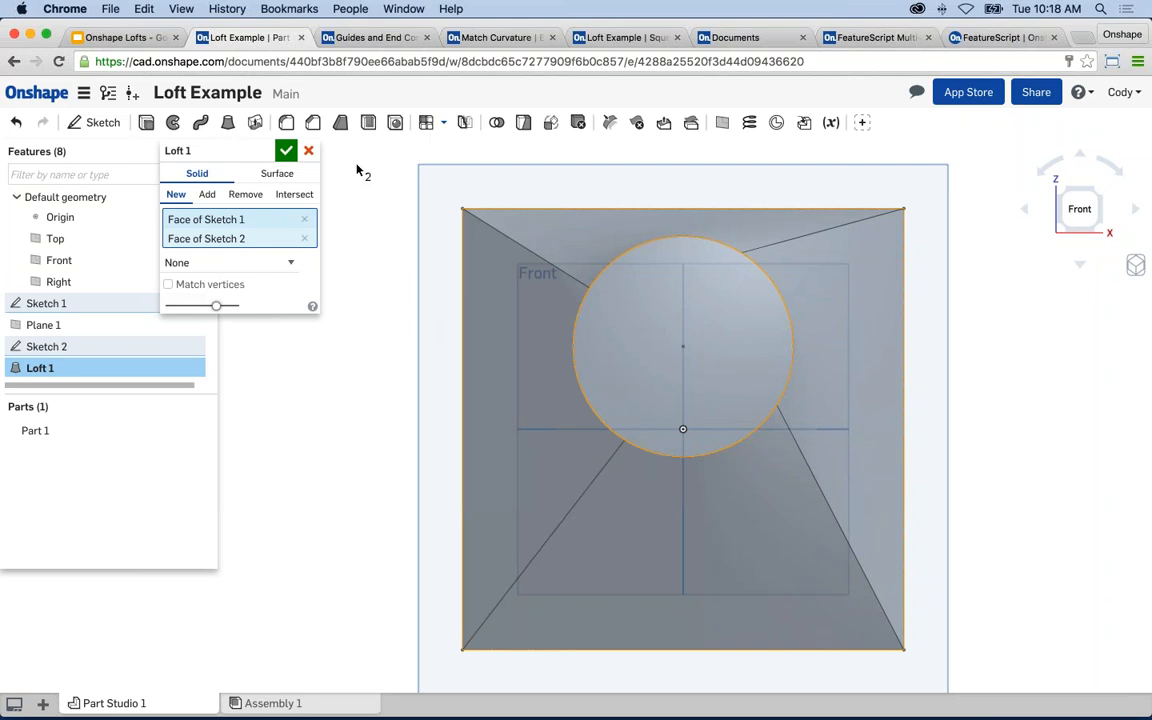
click(308, 151)
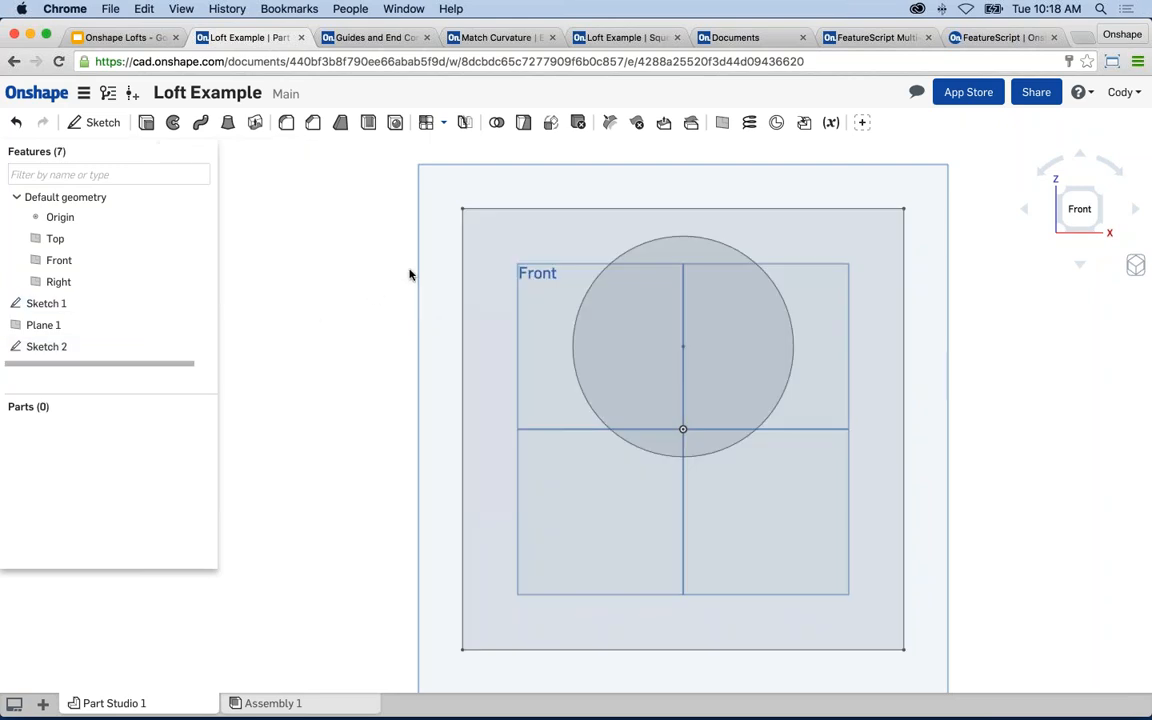
- Reopen Sketch 2 for editing and face its sketch plane
right_drag(388, 296, 352, 318)
middle_drag(424, 301, 381, 345)
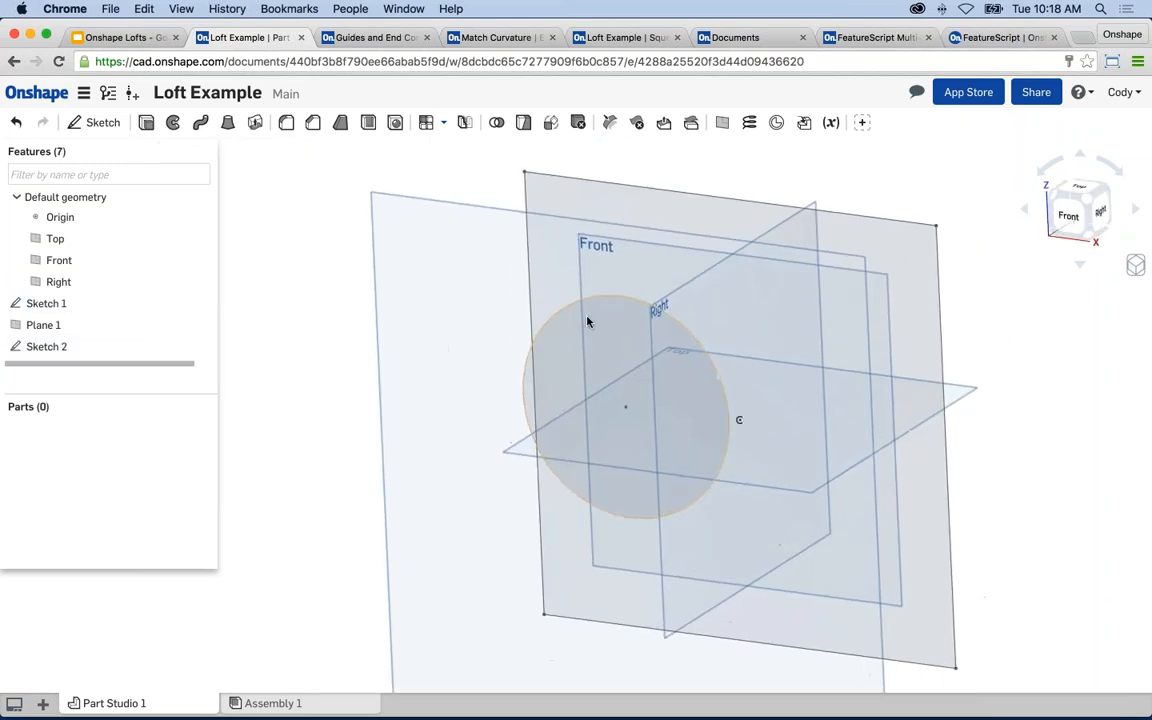
scroll(588, 321, up, 1)
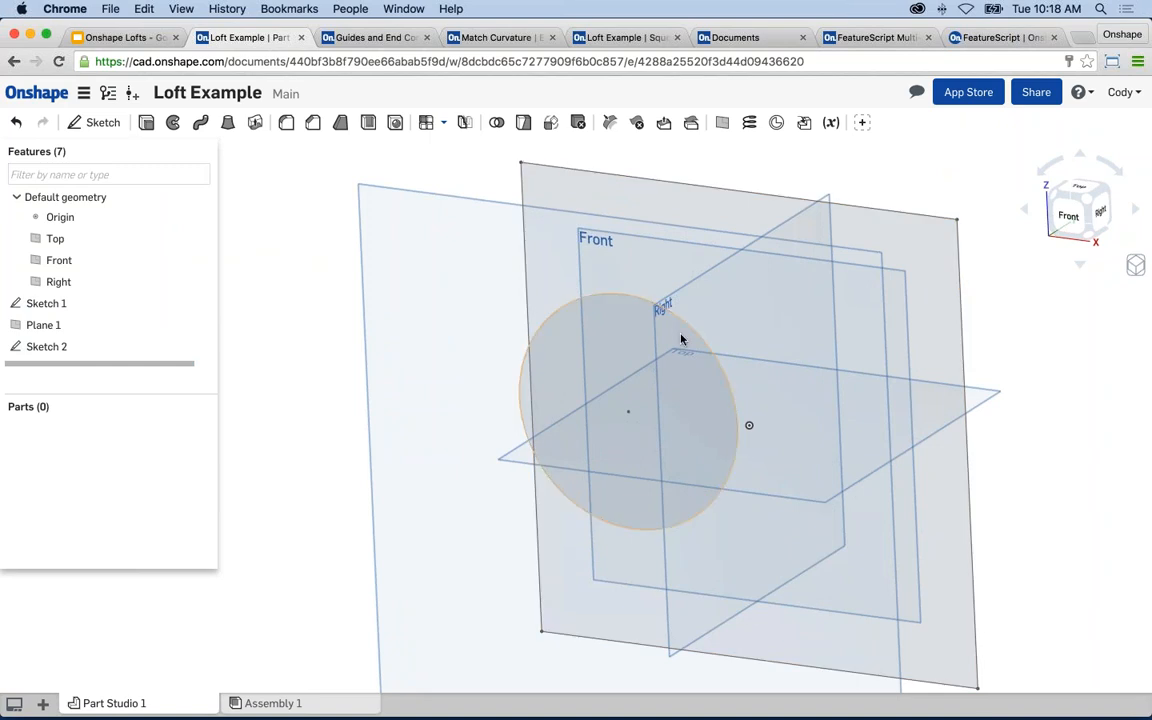
right_click(604, 301)
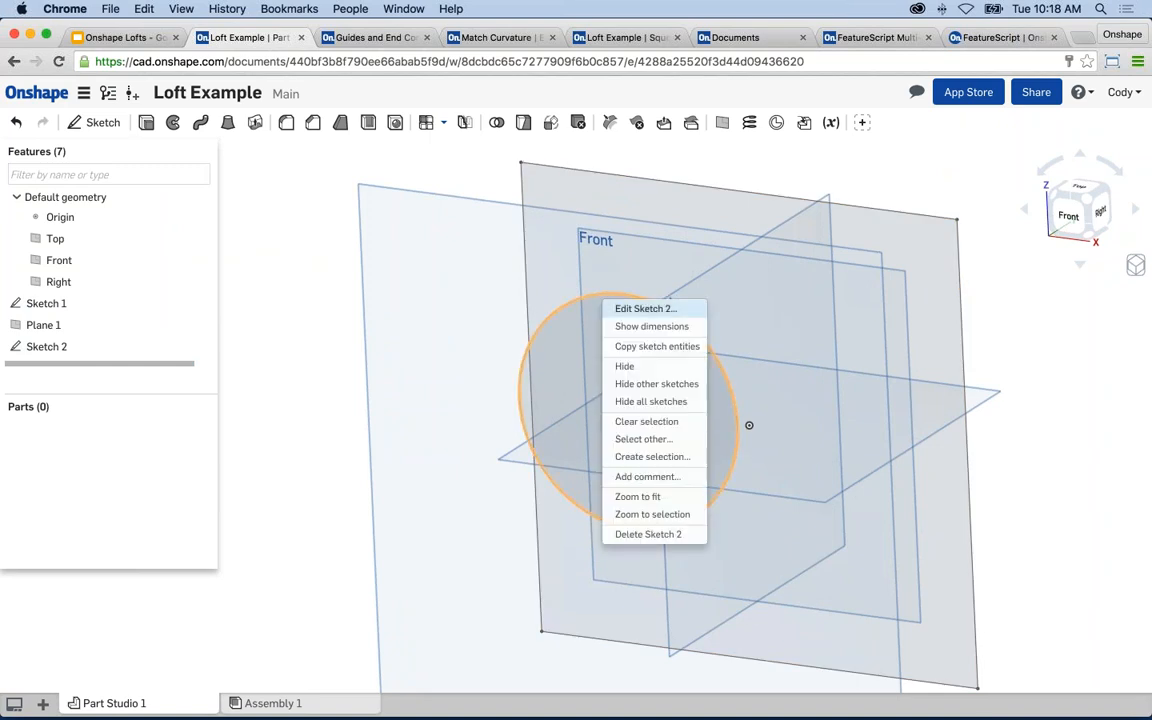
click(630, 306)
key(n)
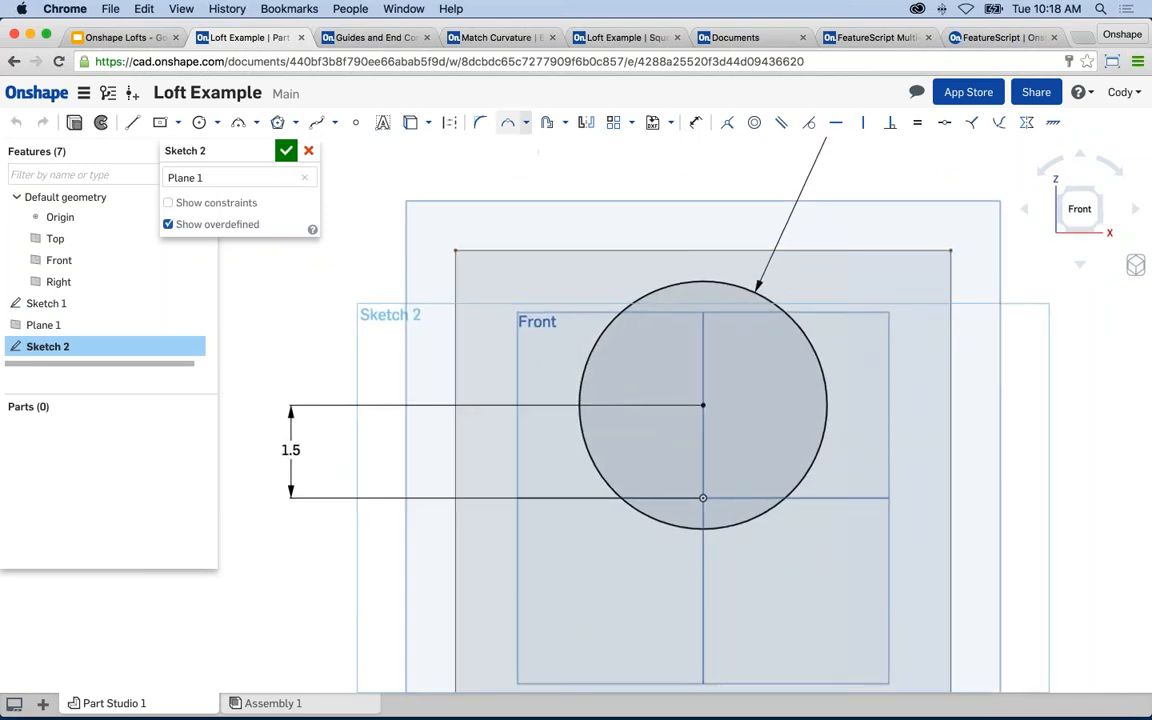
- Split the circle into four arcs at points roughly facing the square's corners, and finish the sketch
click(509, 125)
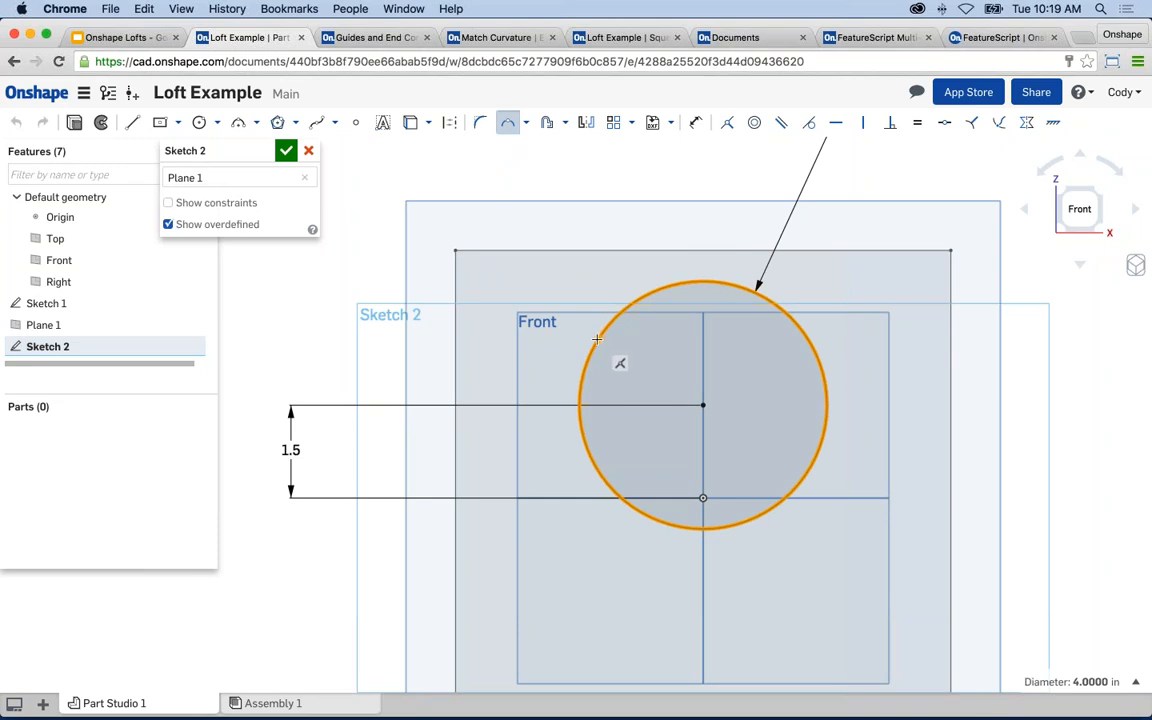
click(597, 340)
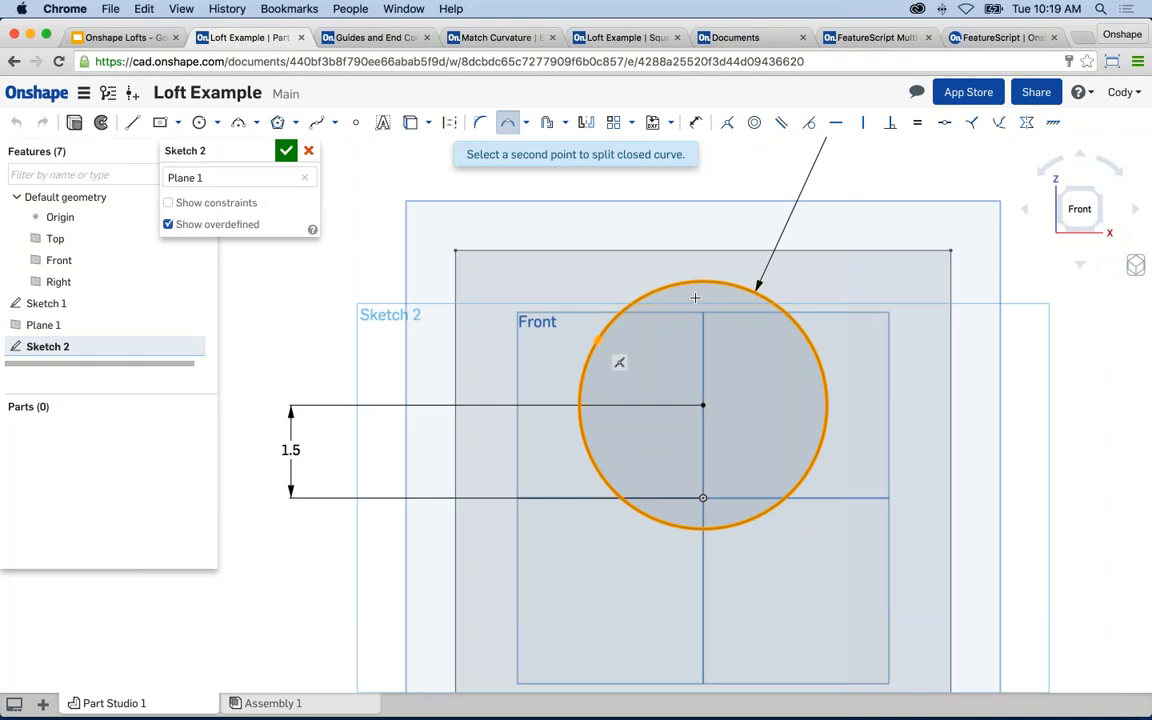
click(808, 342)
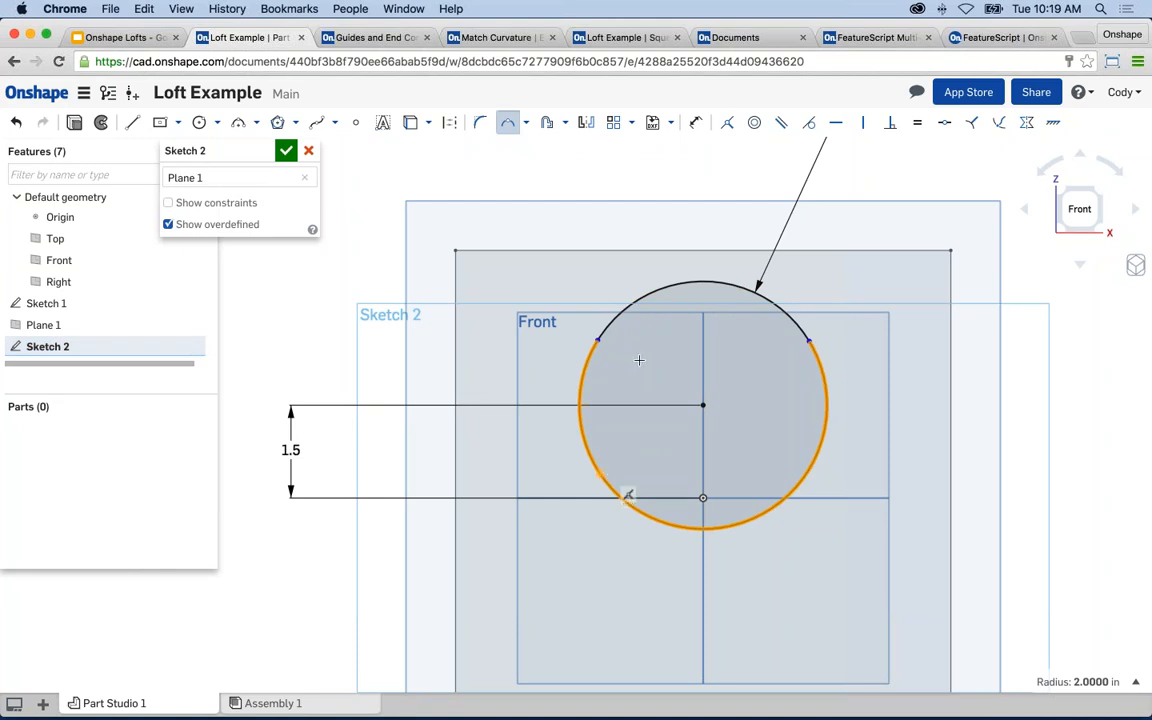
click(789, 489)
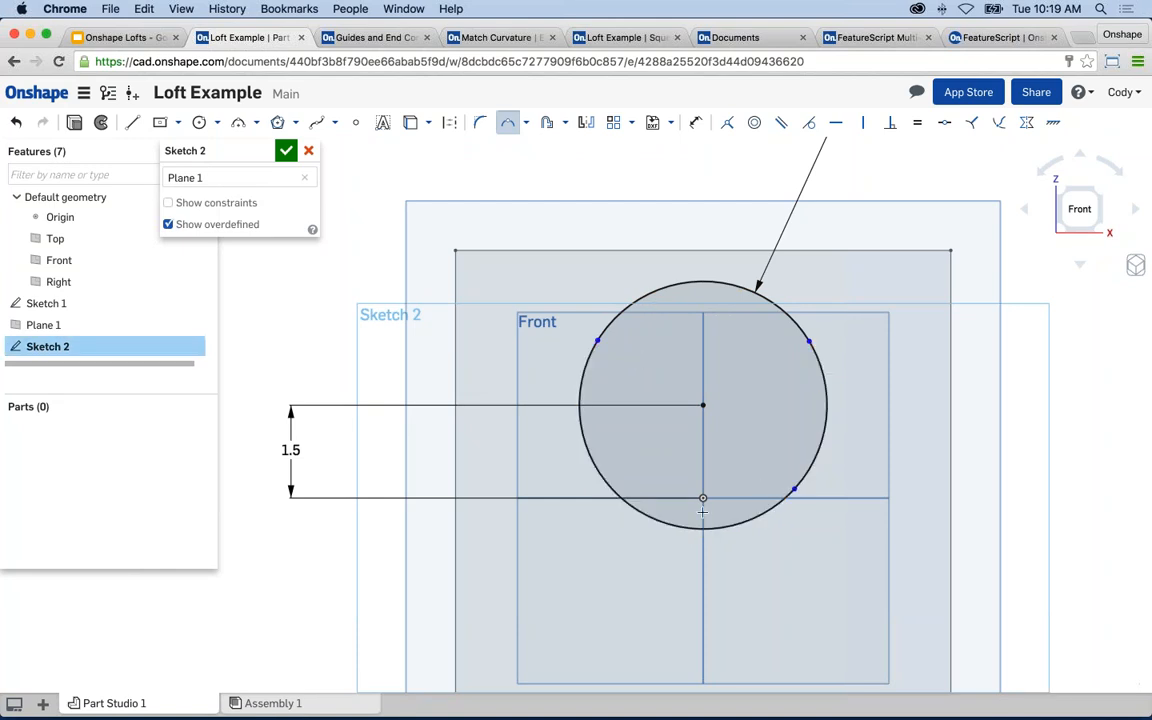
click(626, 499)
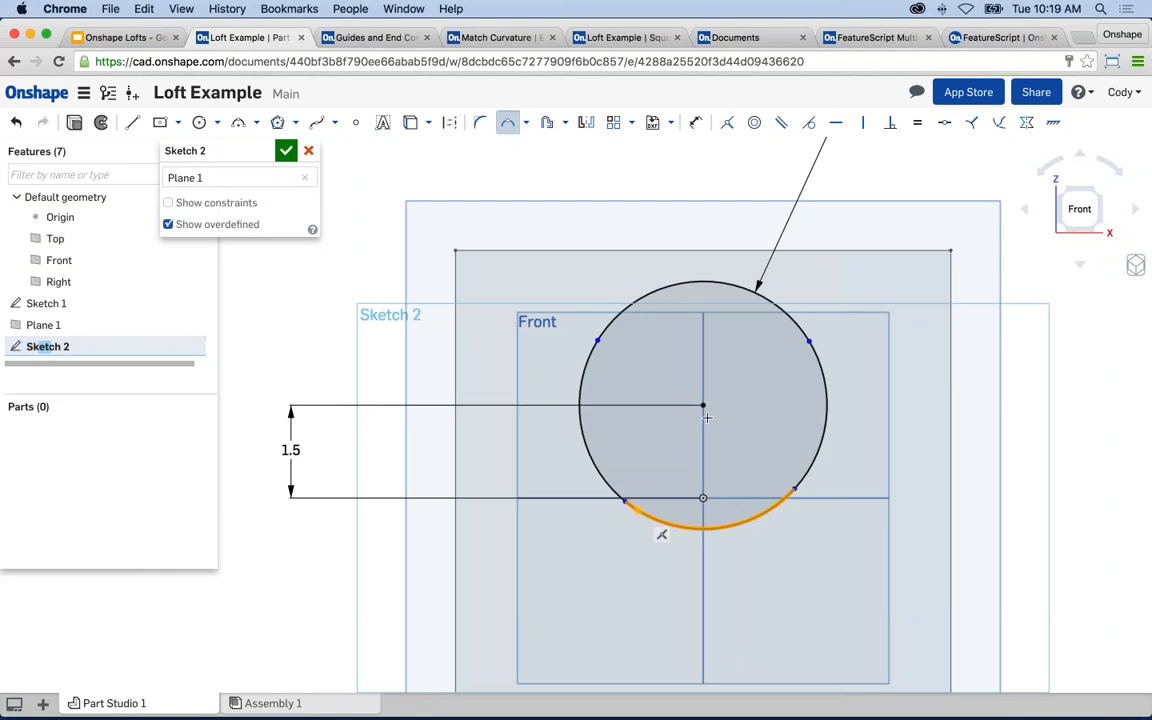
scroll(606, 330, down, 2)
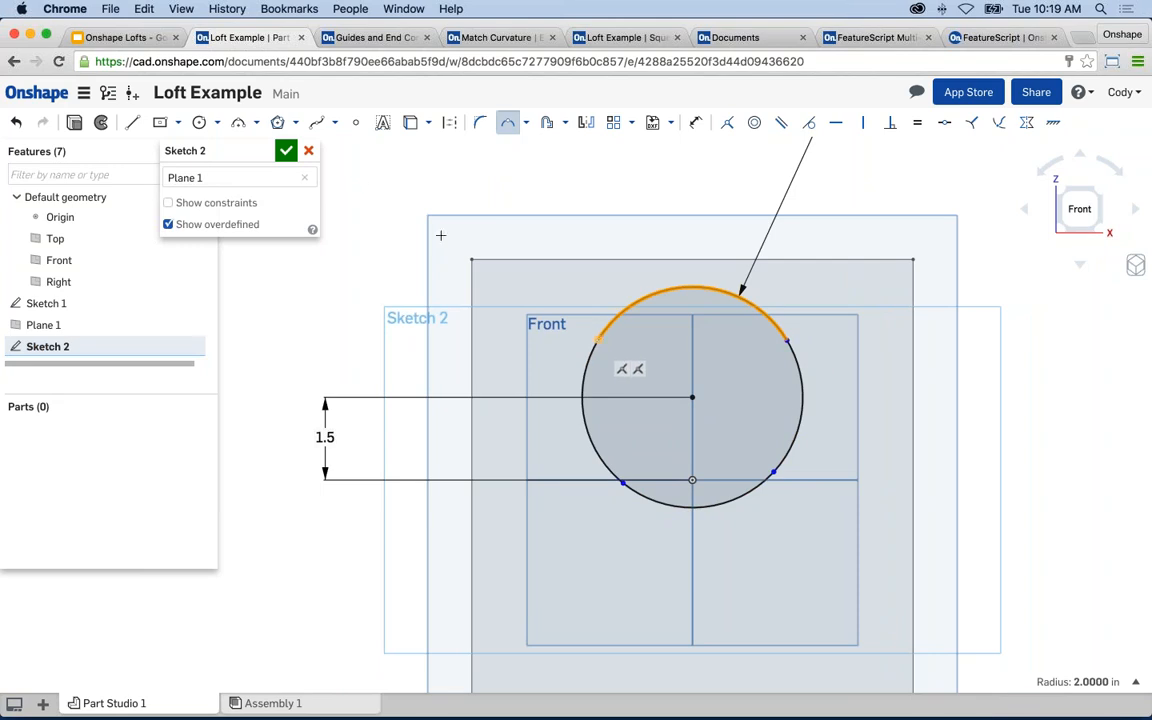
key(Return)
- Create a new solid loft from the Sketch 1 square to the split Sketch 2 circle and inspect it from the front
key(shift+7)
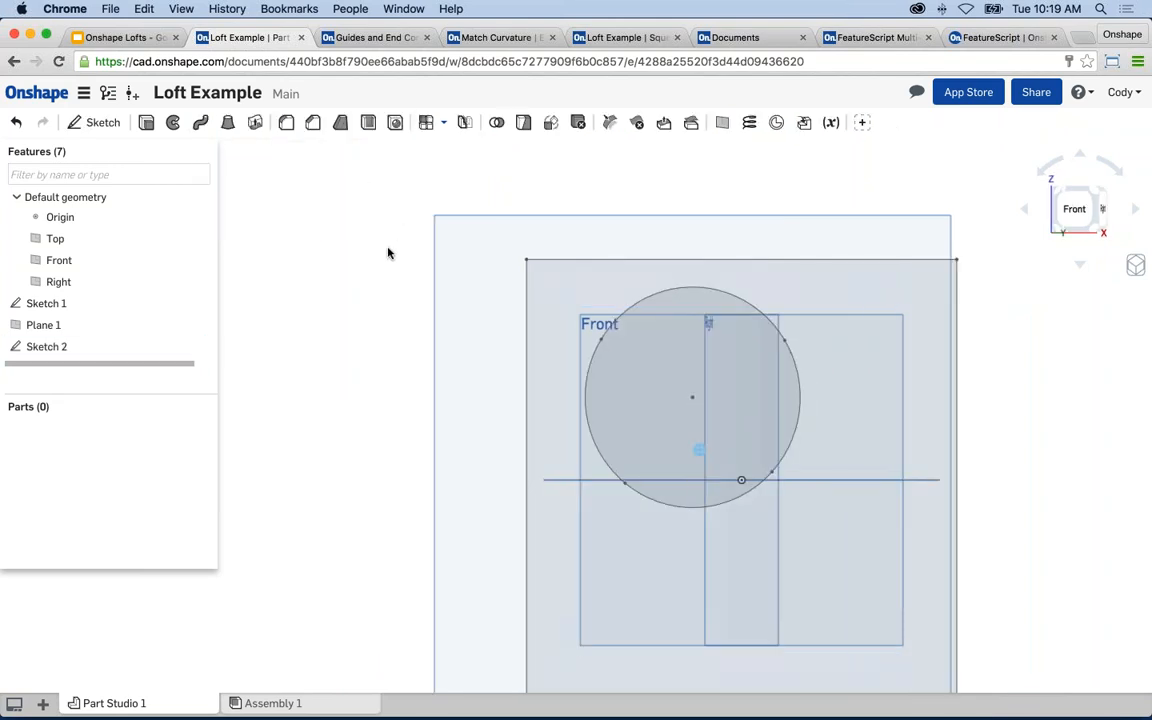
click(228, 122)
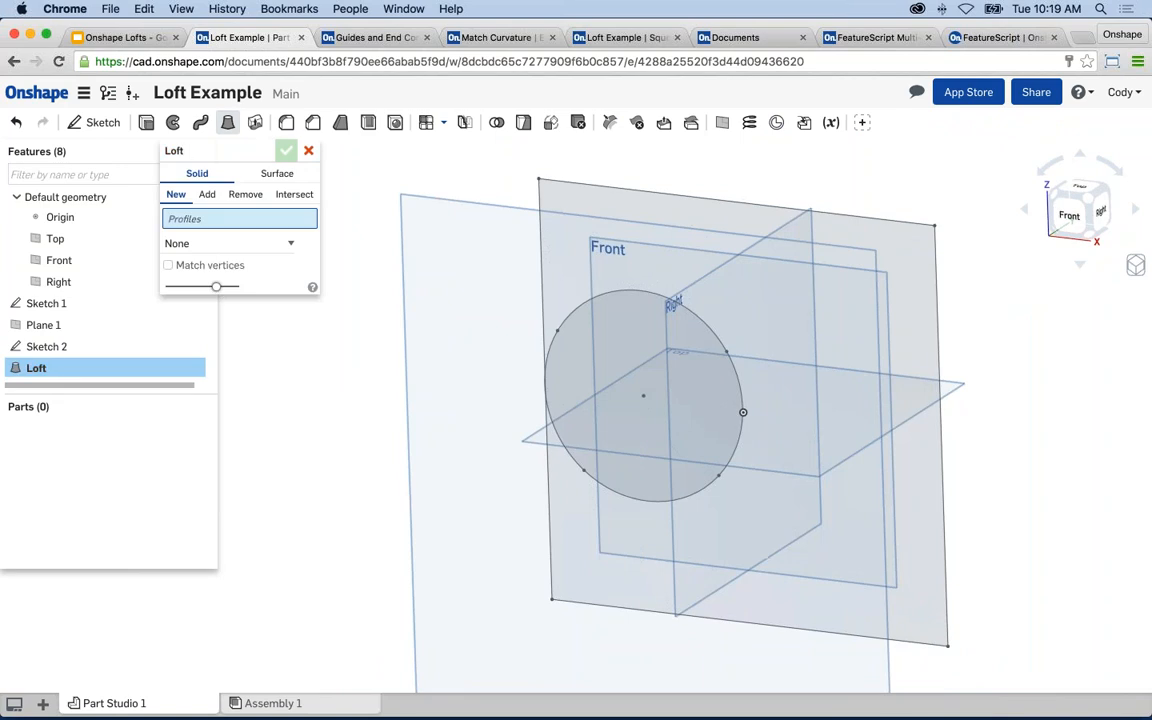
click(838, 303)
click(663, 303)
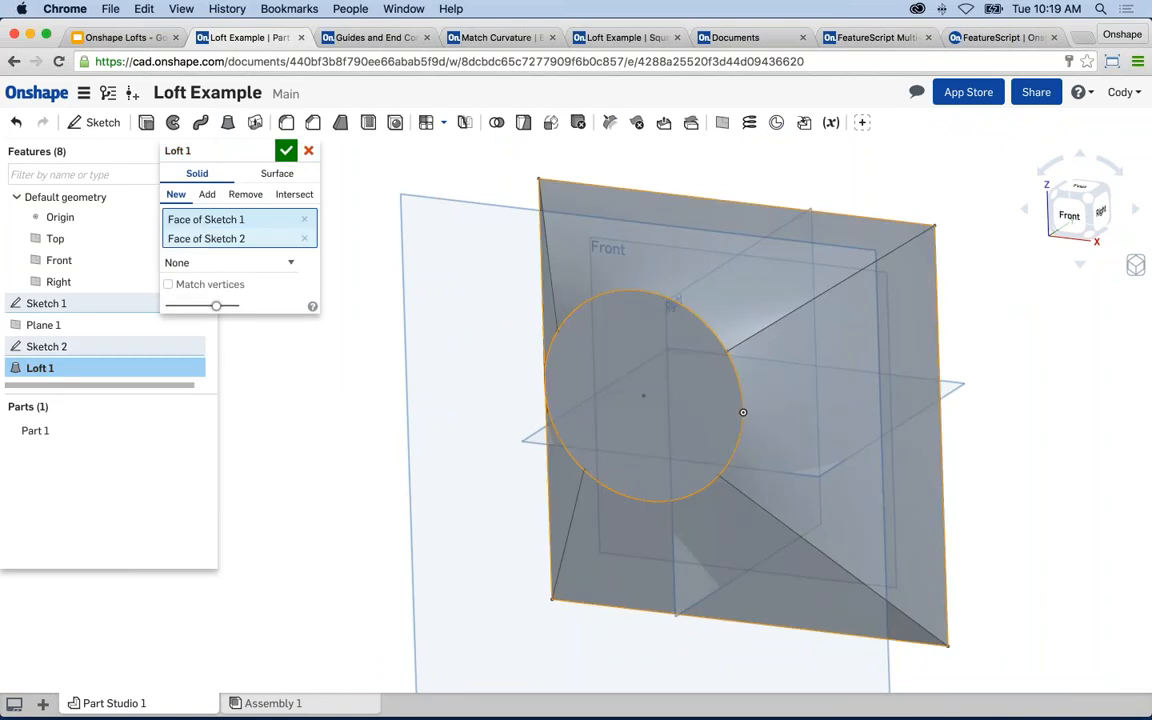
click(1074, 218)
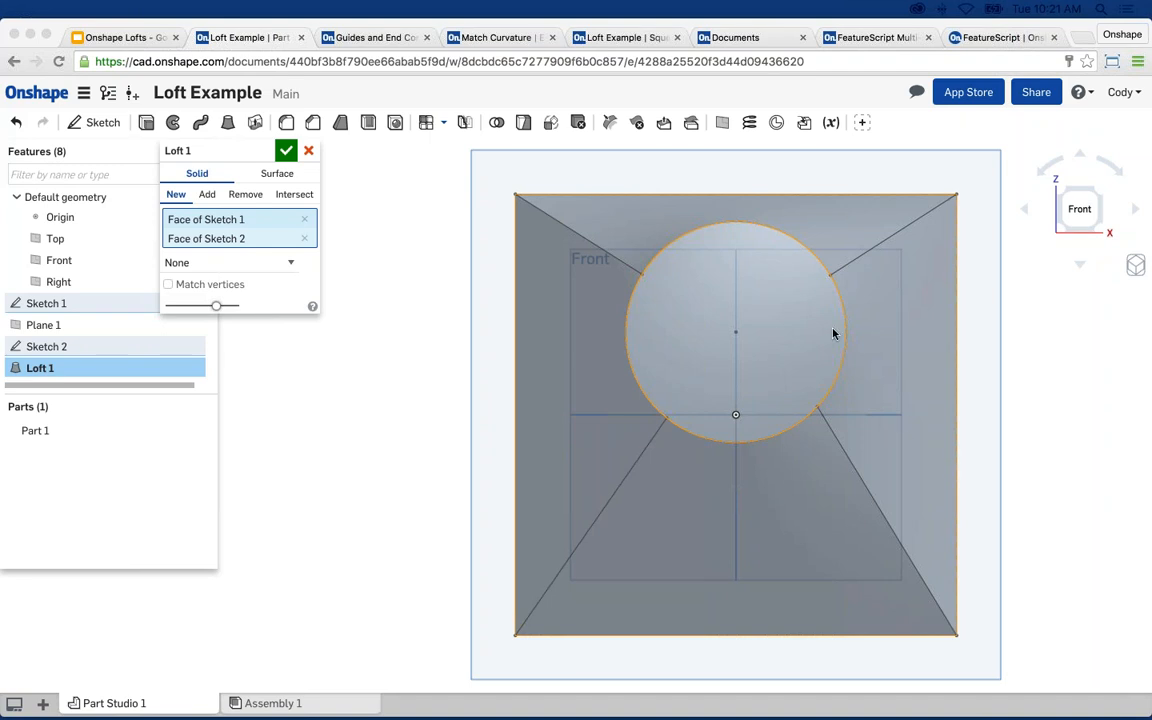
- Review the available plane types for a new construction plane, and cancel the plane
click(724, 124)
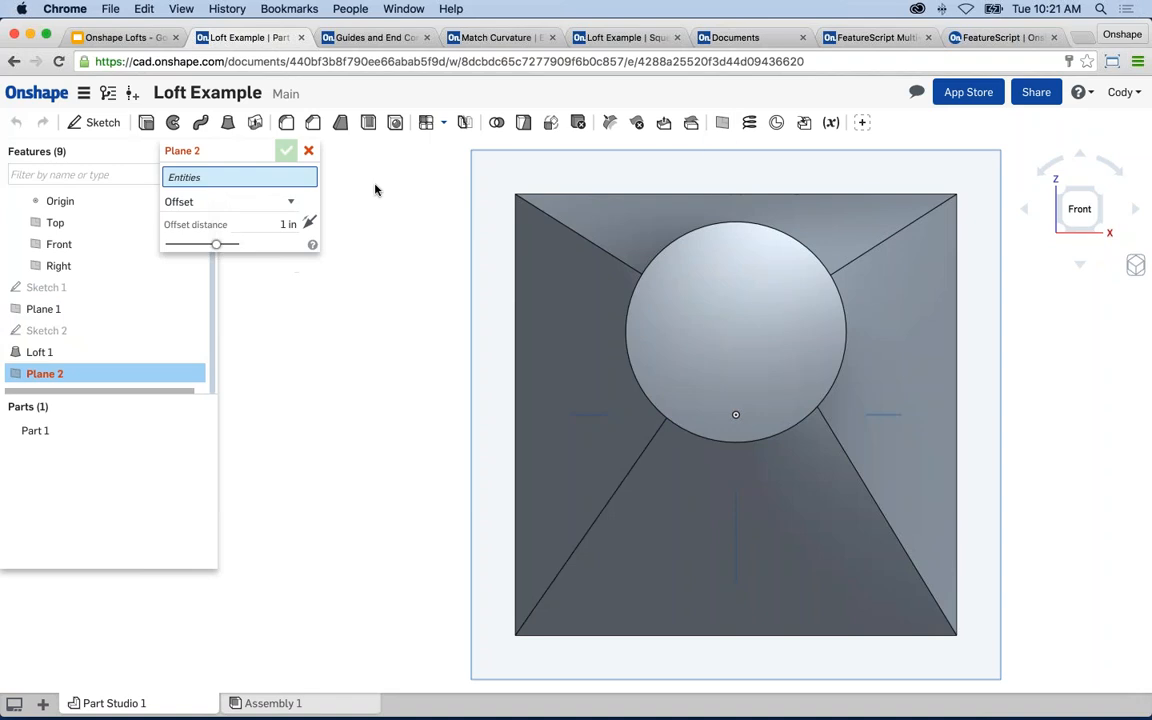
click(240, 202)
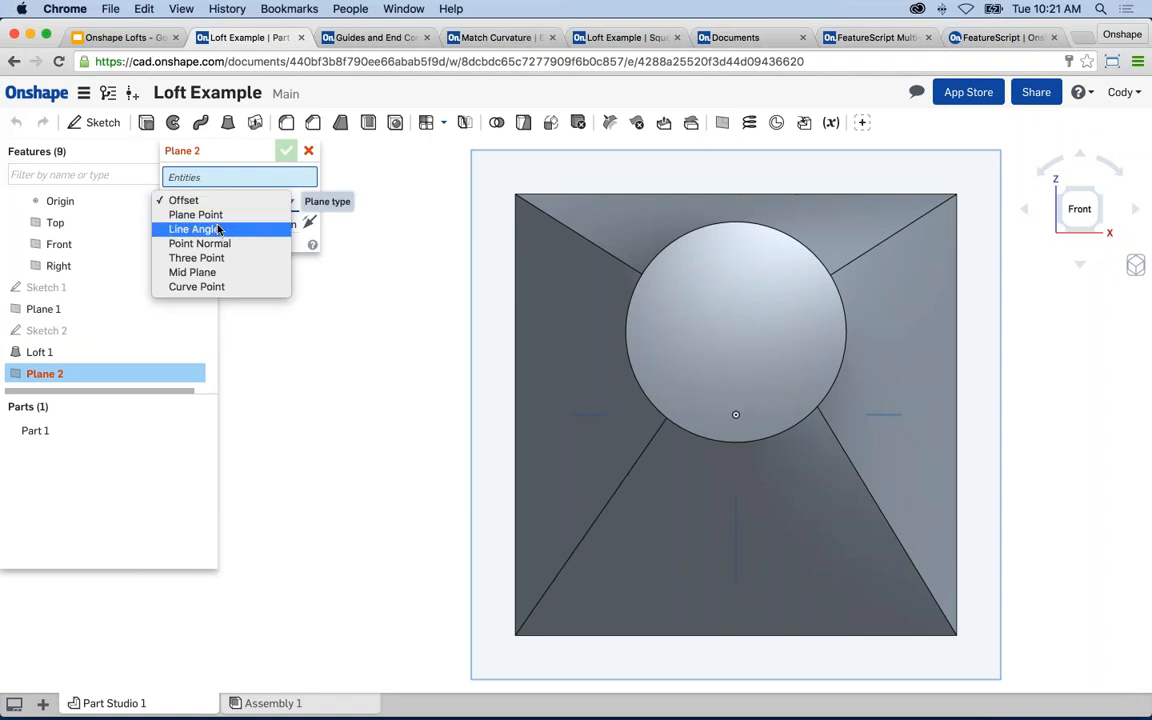
click(306, 150)
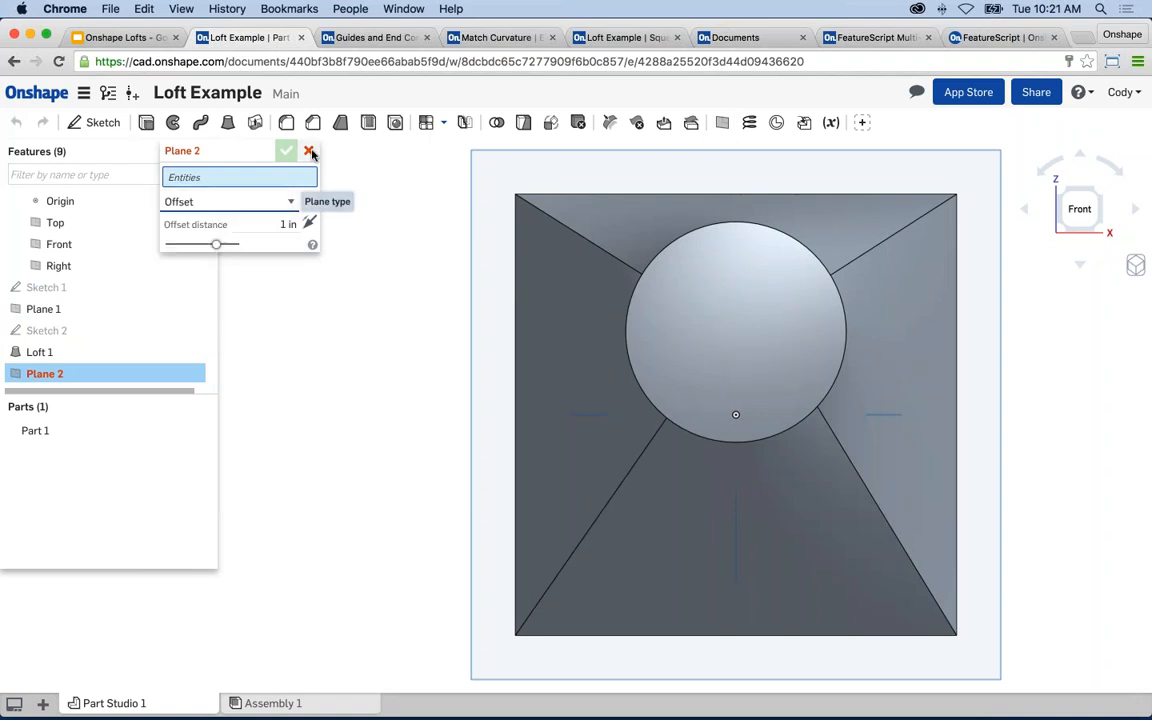
click(308, 150)
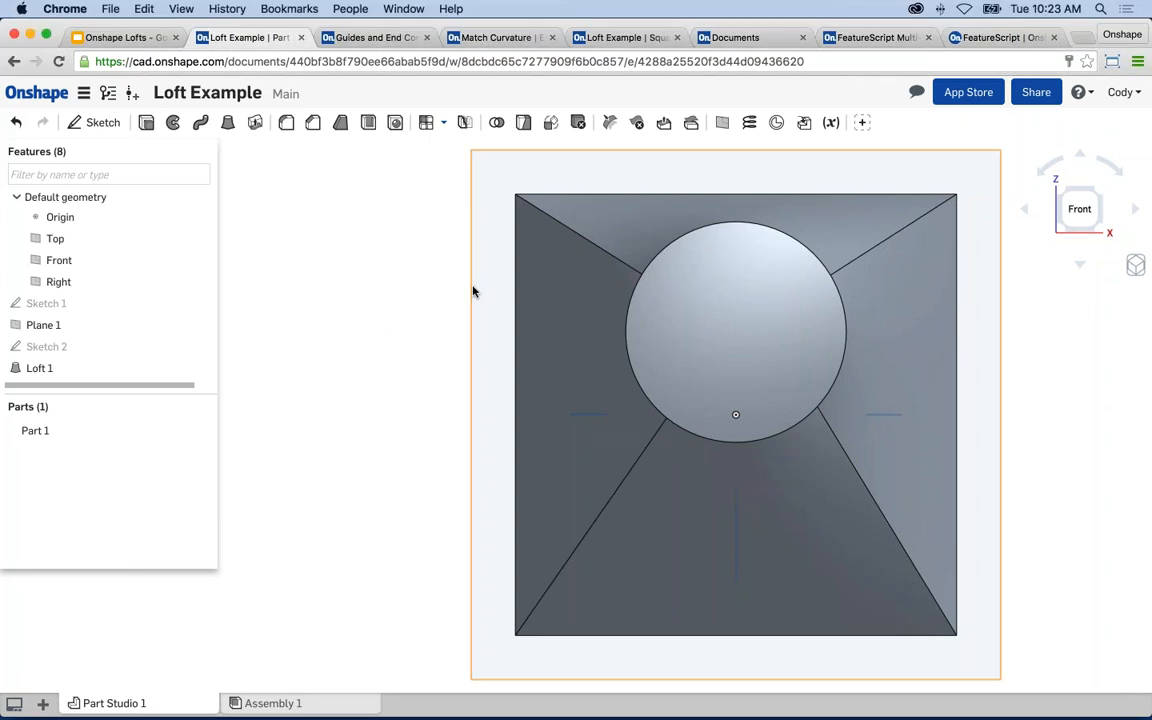
- Delete Sketch 1, Plane 1, Sketch 2 and Loft 1 together, keeping only the default geometry
middle_drag(473, 286, 415, 282)
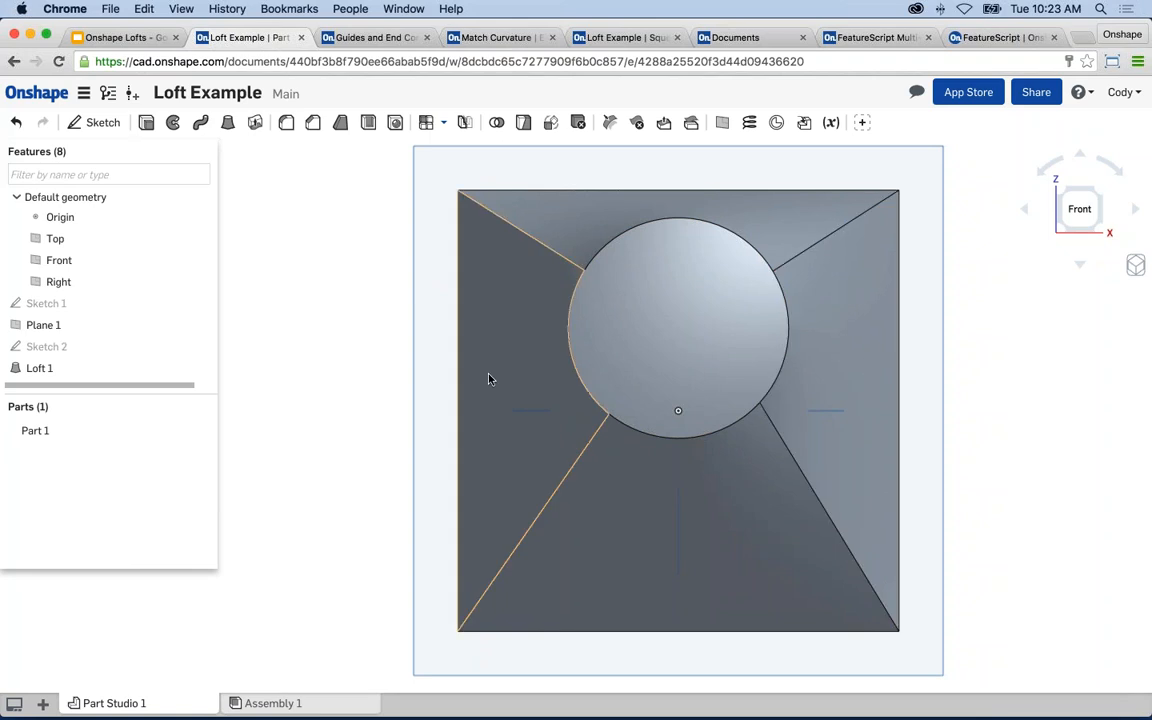
scroll(391, 352, down, 3)
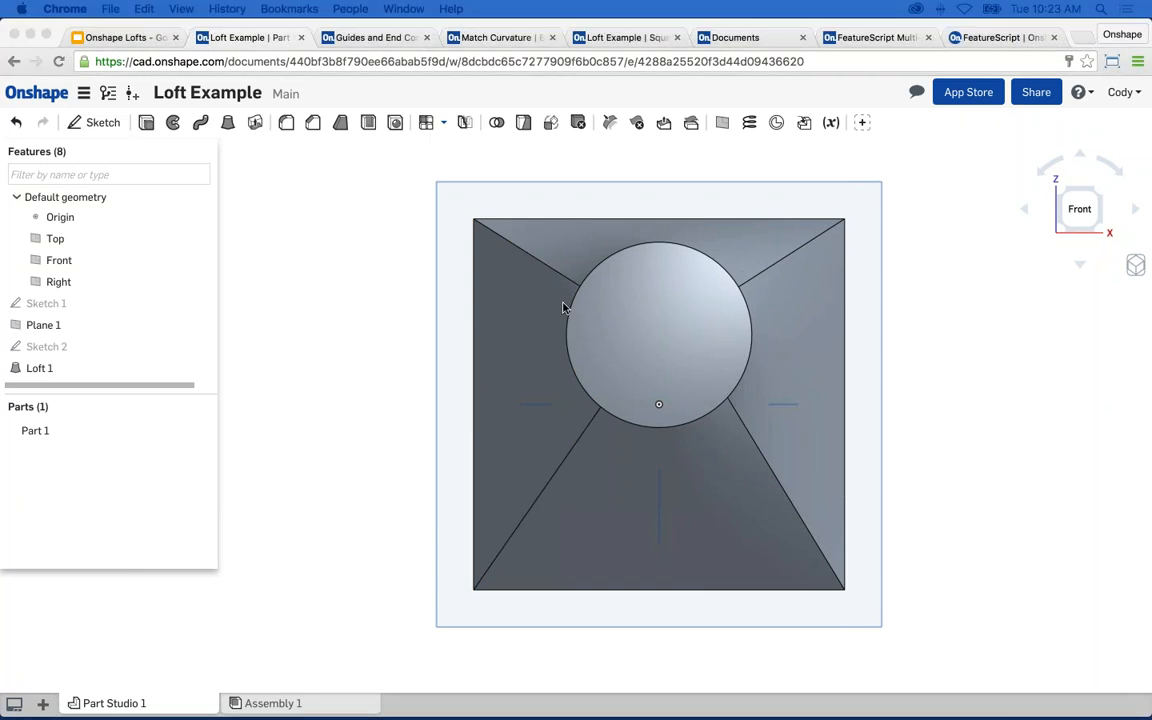
right_drag(365, 257, 330, 284)
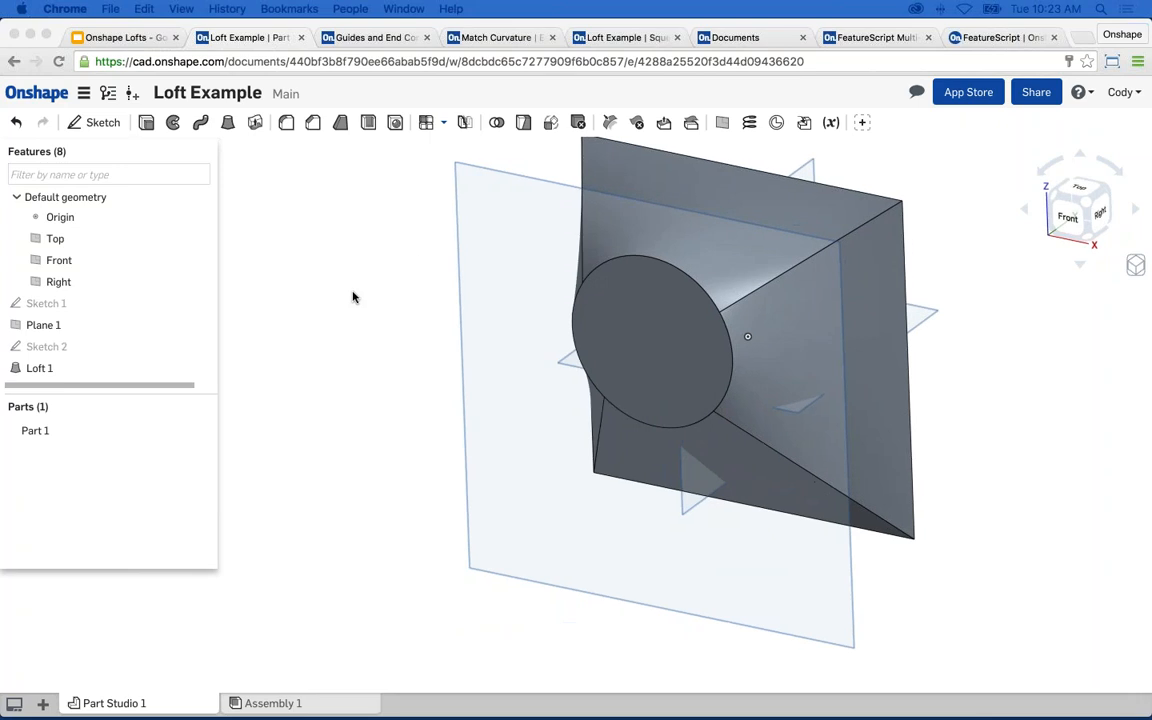
scroll(385, 297, down, 5)
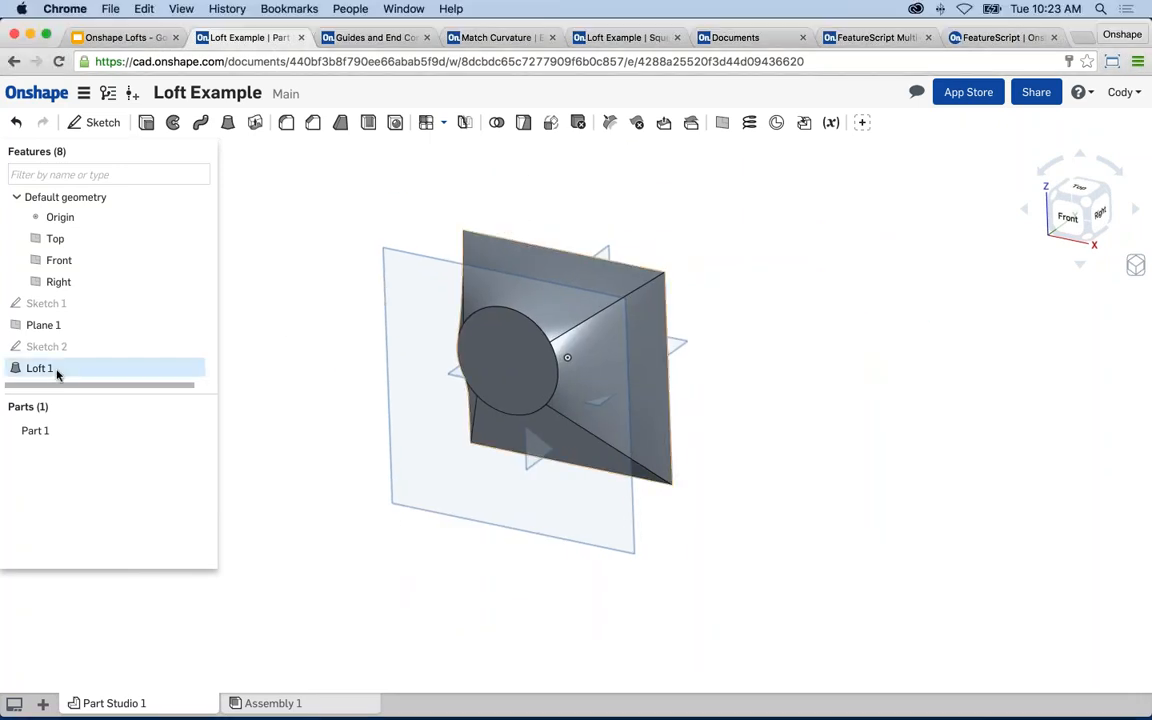
shift+click(63, 304)
click(129, 350)
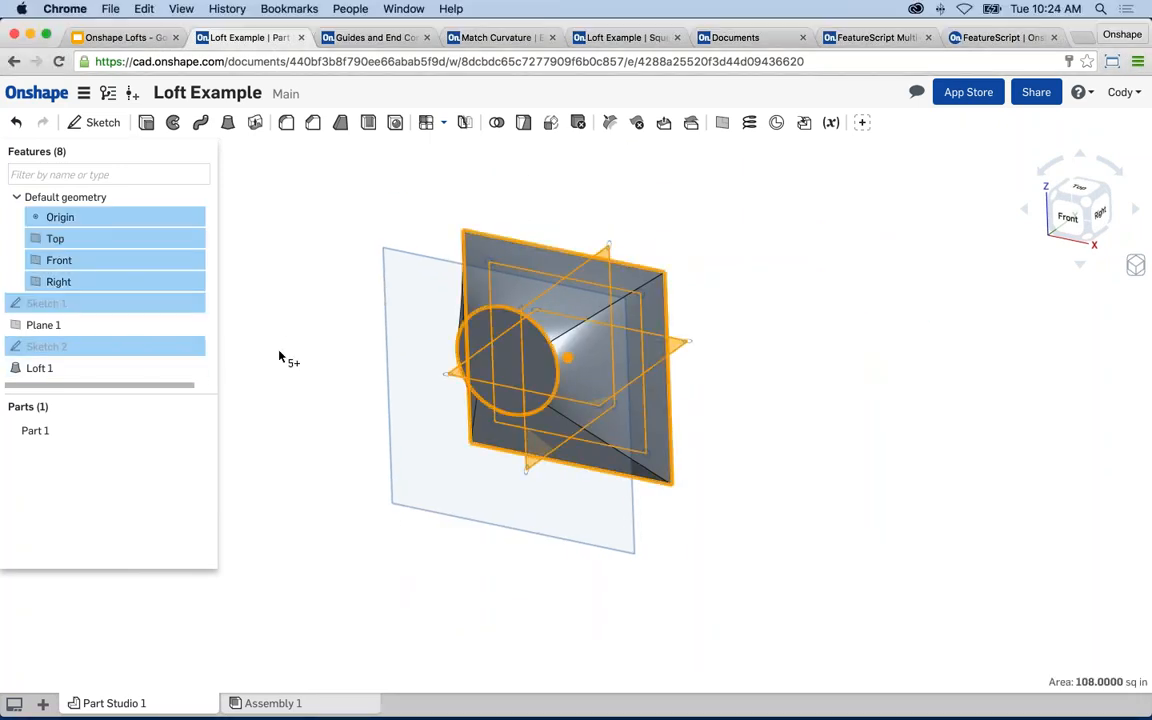
click(280, 352)
click(63, 371)
shift+click(74, 305)
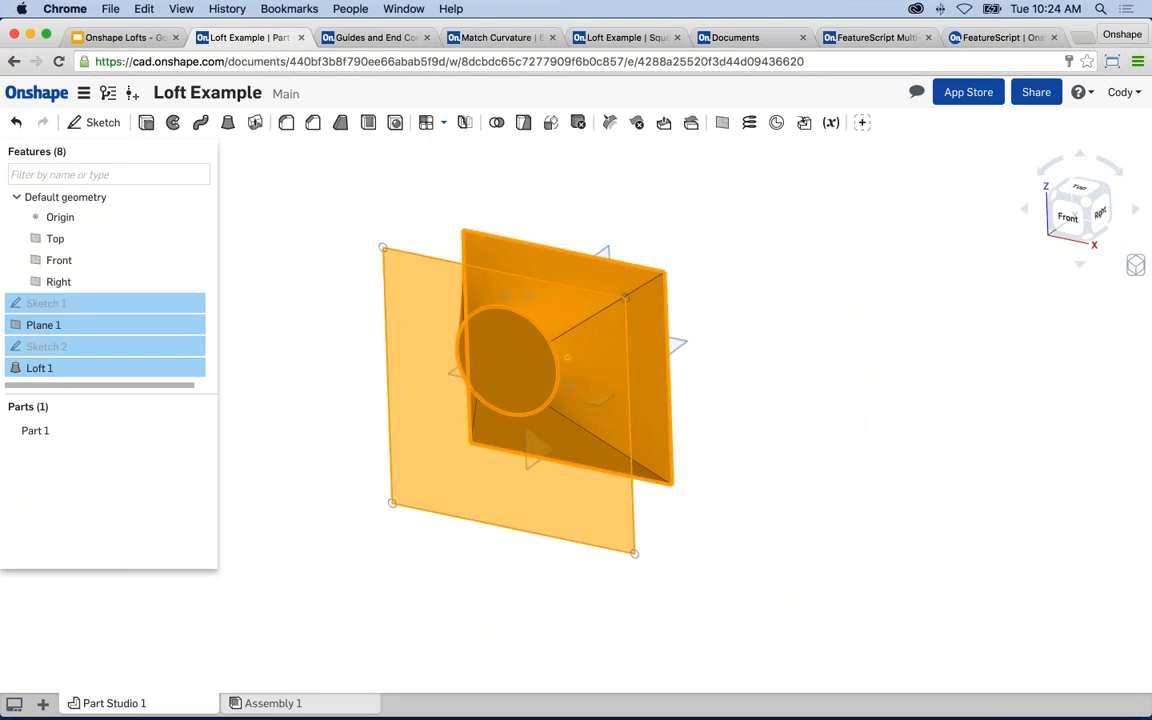
key(Delete)
- Start a new sketch on the Front plane and activate the Ellipse tool
click(521, 285)
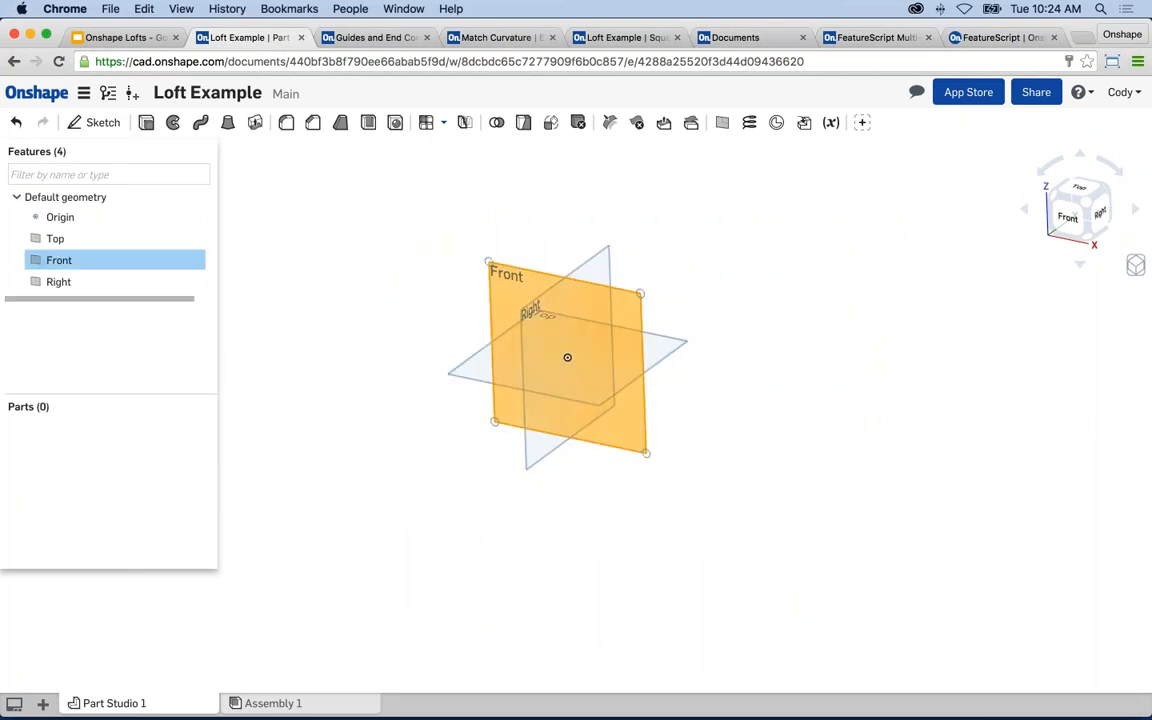
key(shift+s)
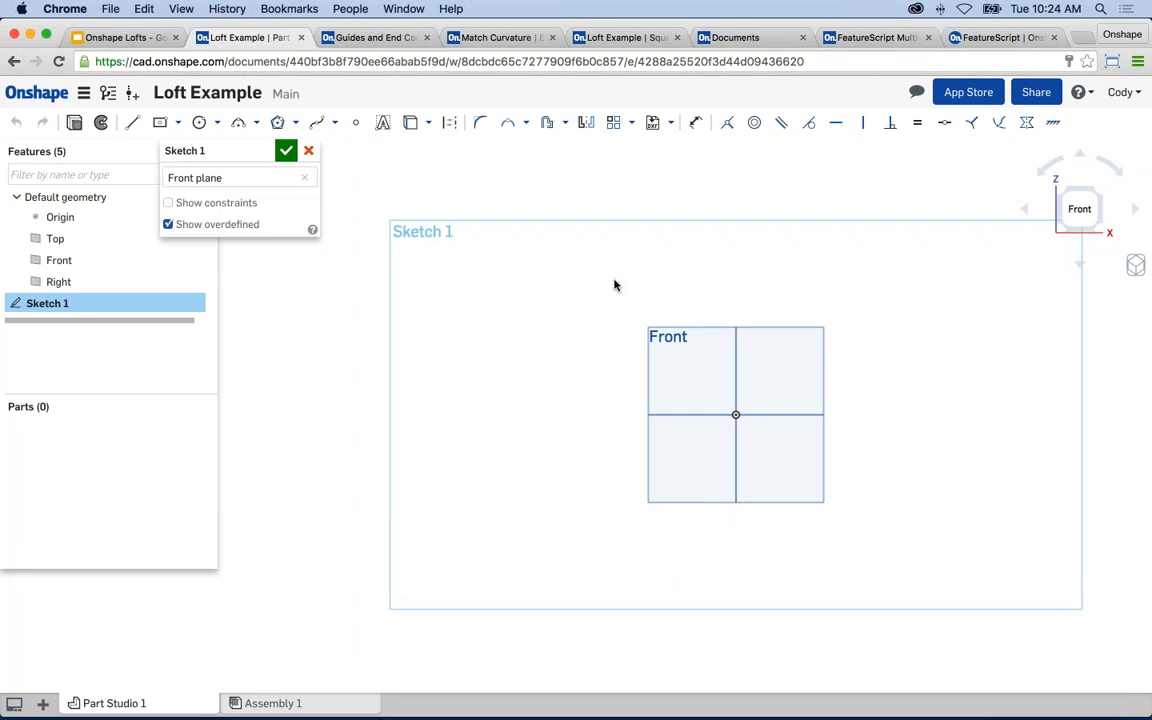
click(256, 122)
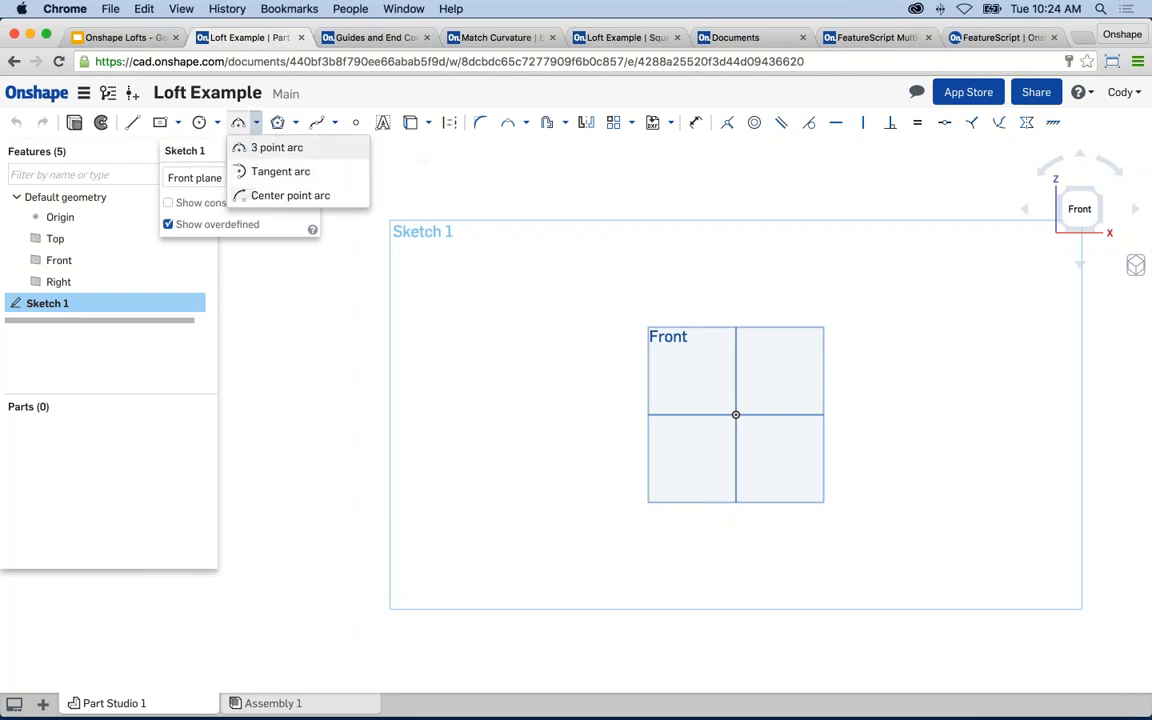
click(217, 122)
click(212, 195)
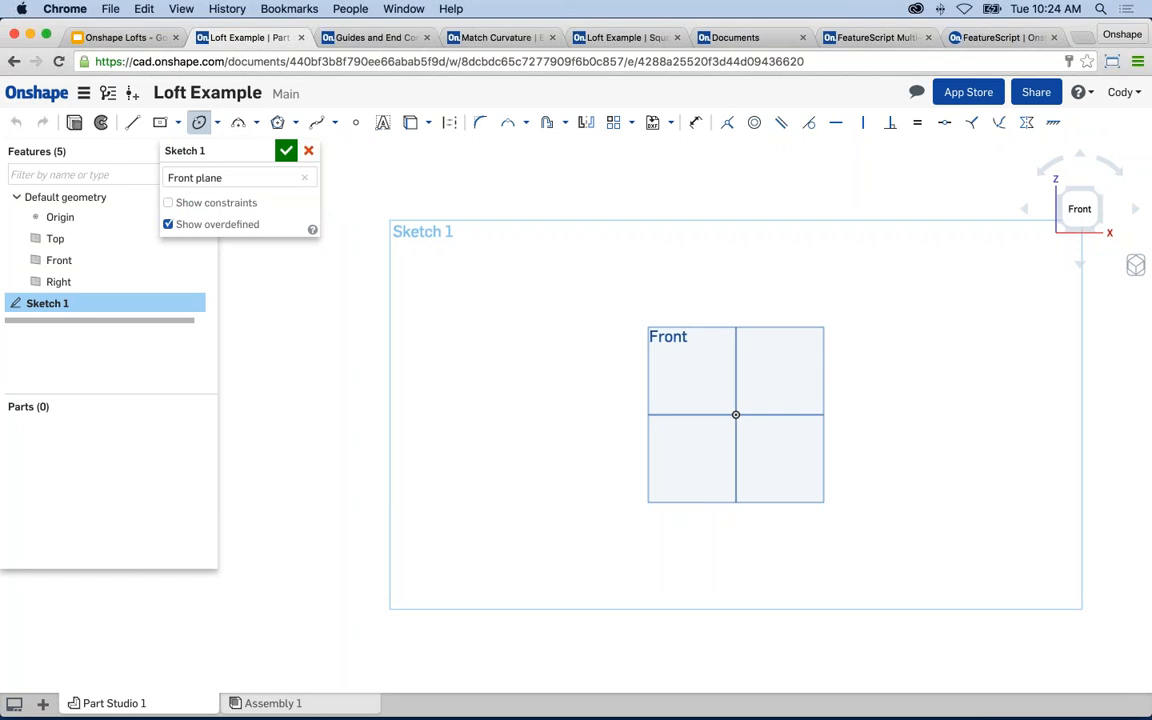
click(735, 414)
click(573, 416)
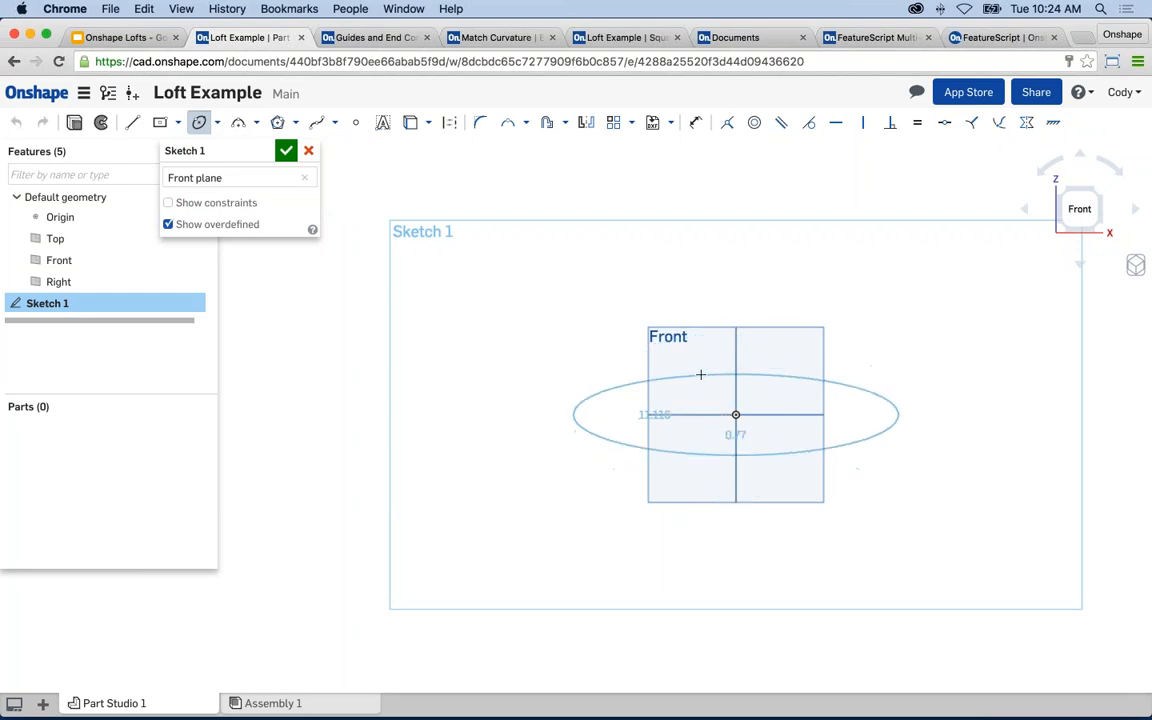
key(d)
- Sketch an ellipse centred on the origin with a horizontal long axis, about 9.5 in wide
click(199, 122)
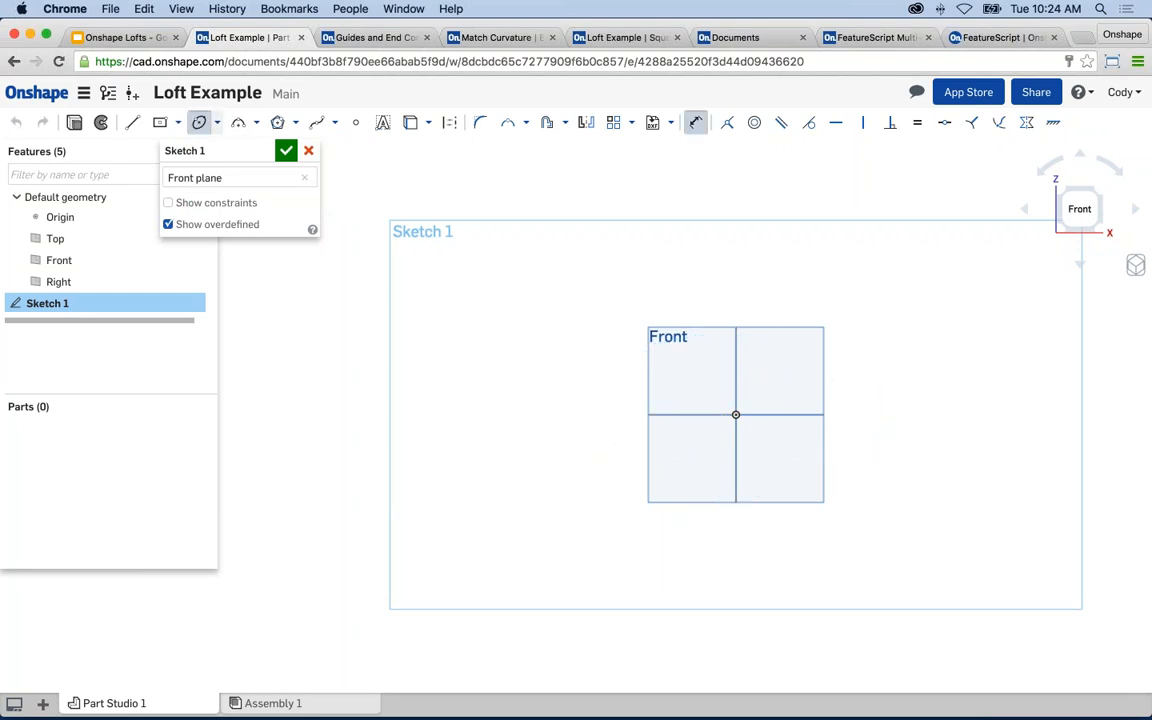
click(735, 414)
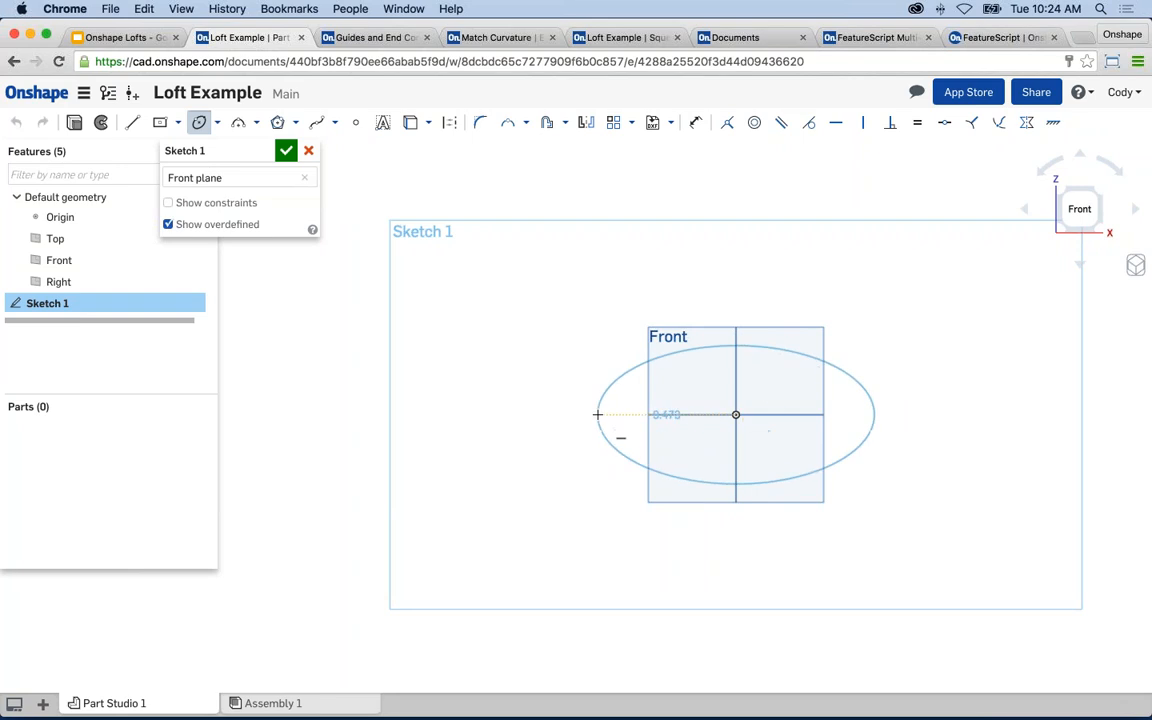
click(598, 414)
click(607, 381)
- Dimension the ellipse to 6 in high and 8 in wide, and finish the sketch
key(d)
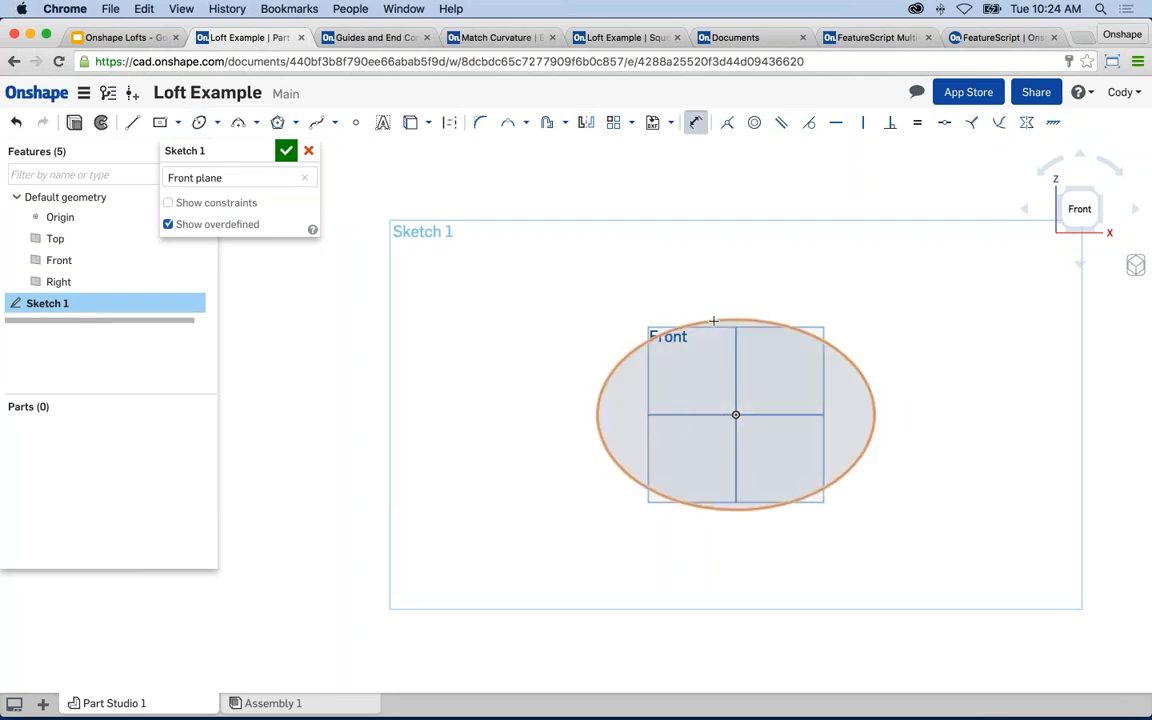
click(609, 377)
click(533, 400)
text(6)
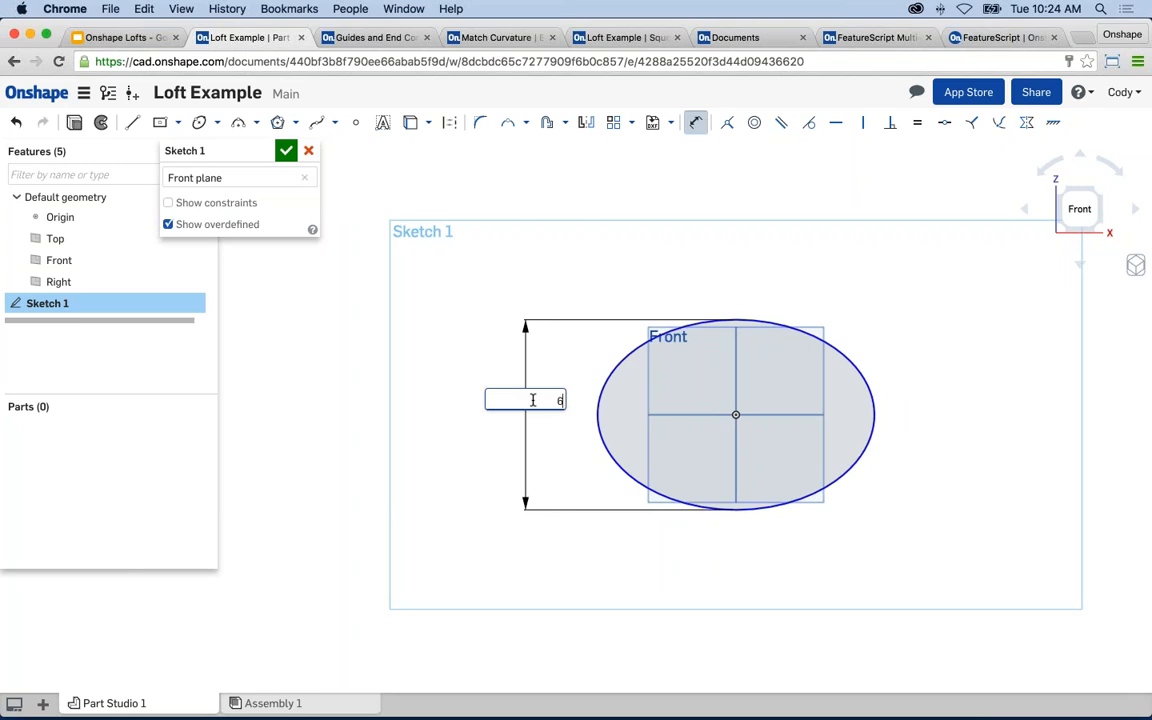
key(Return)
click(740, 328)
click(735, 254)
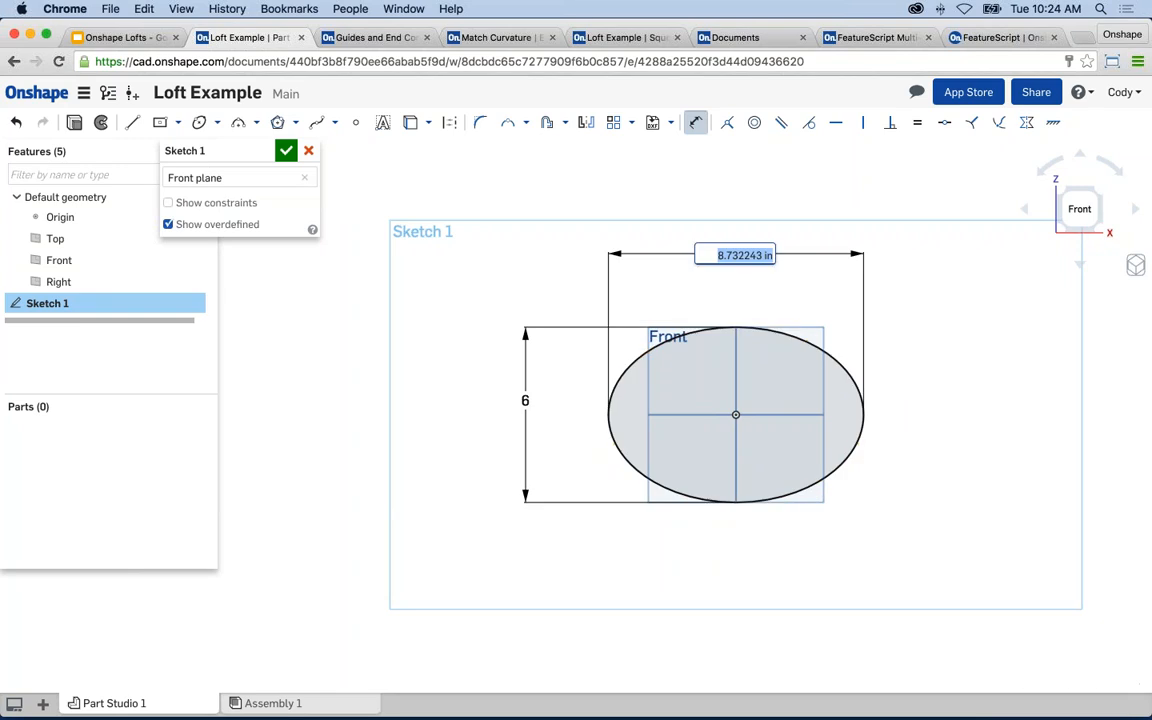
text(8)
key(Return)
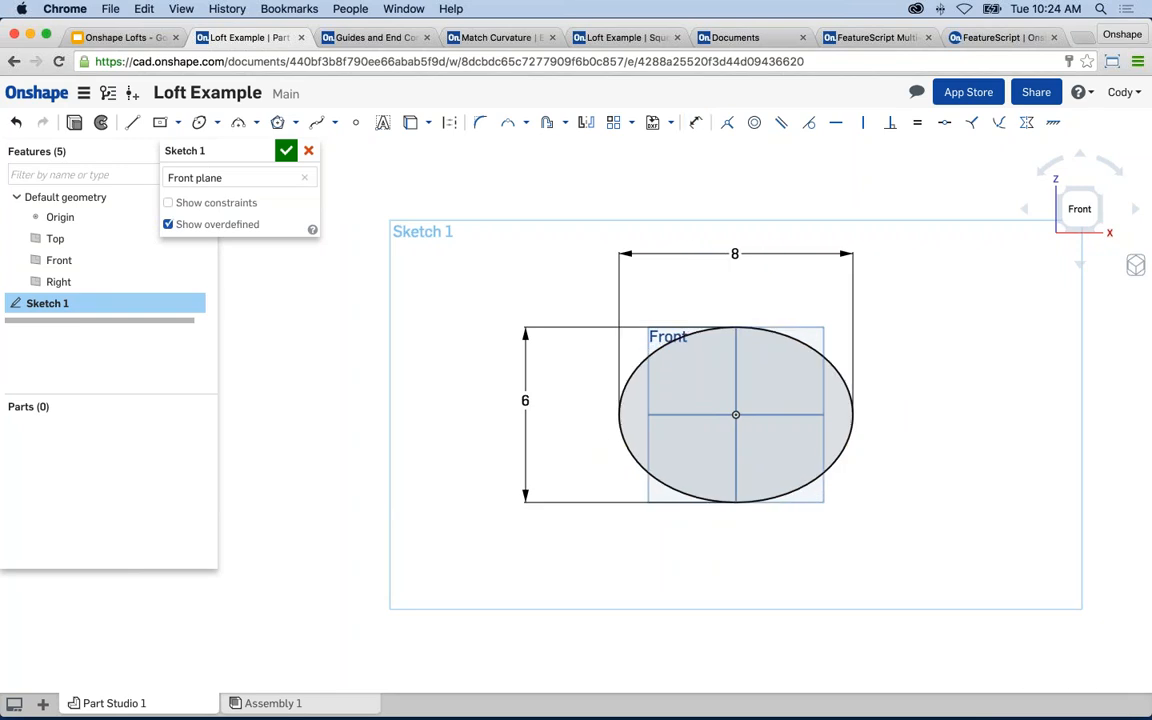
key(shift+7)
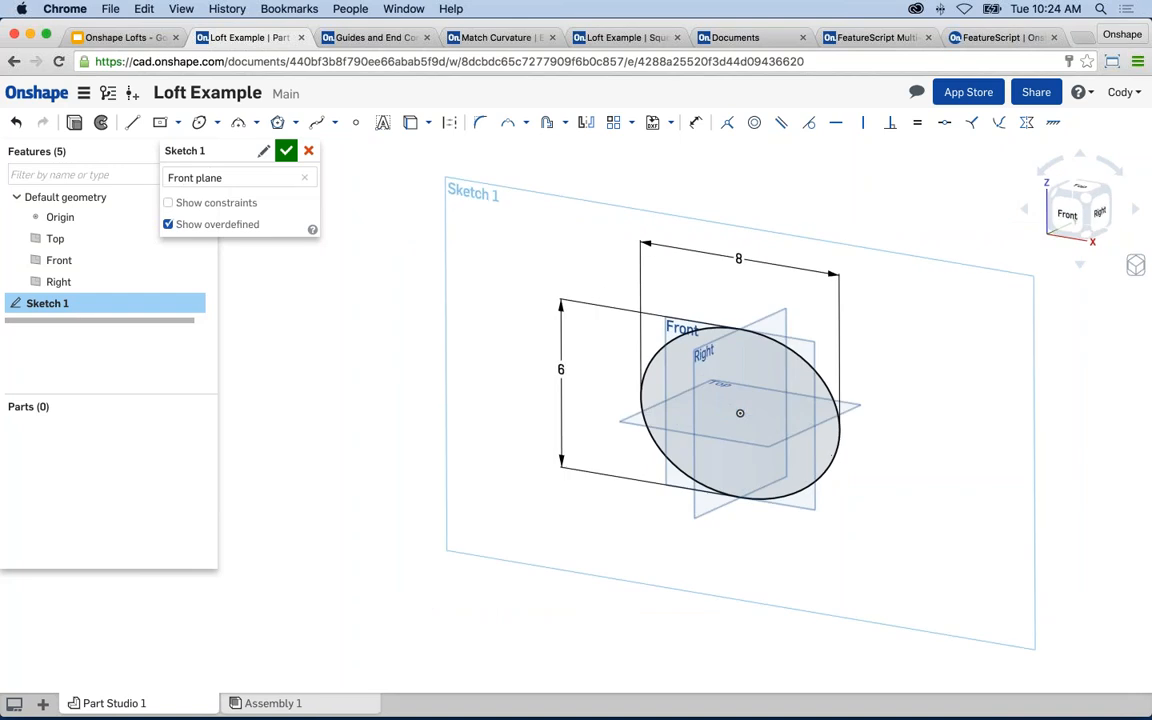
click(287, 151)
- Create a construction plane offset 3 in from the Front plane
scroll(398, 211, down, 3)
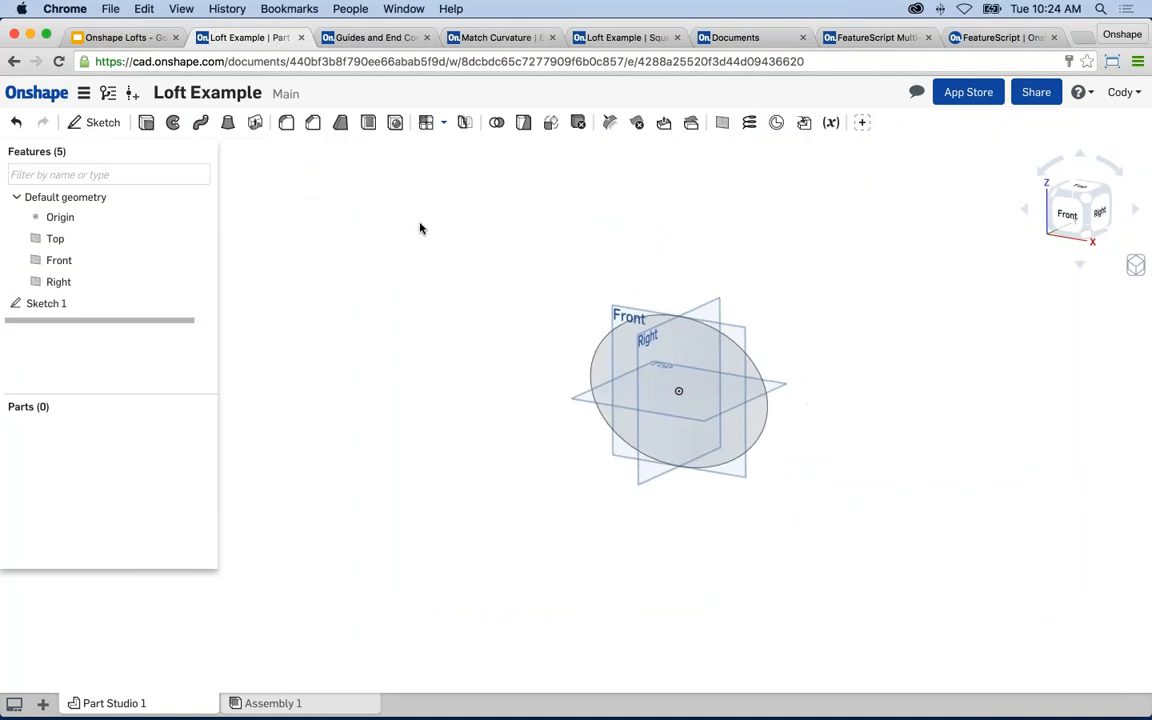
click(616, 302)
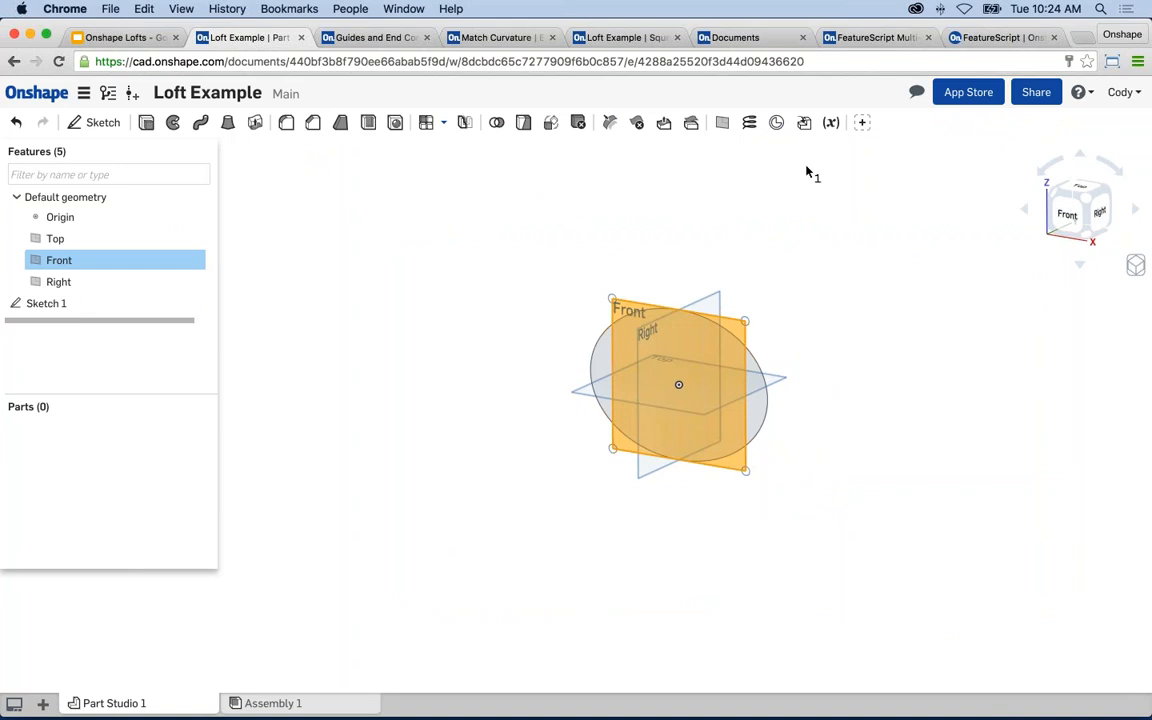
key(p)
double_click(288, 224)
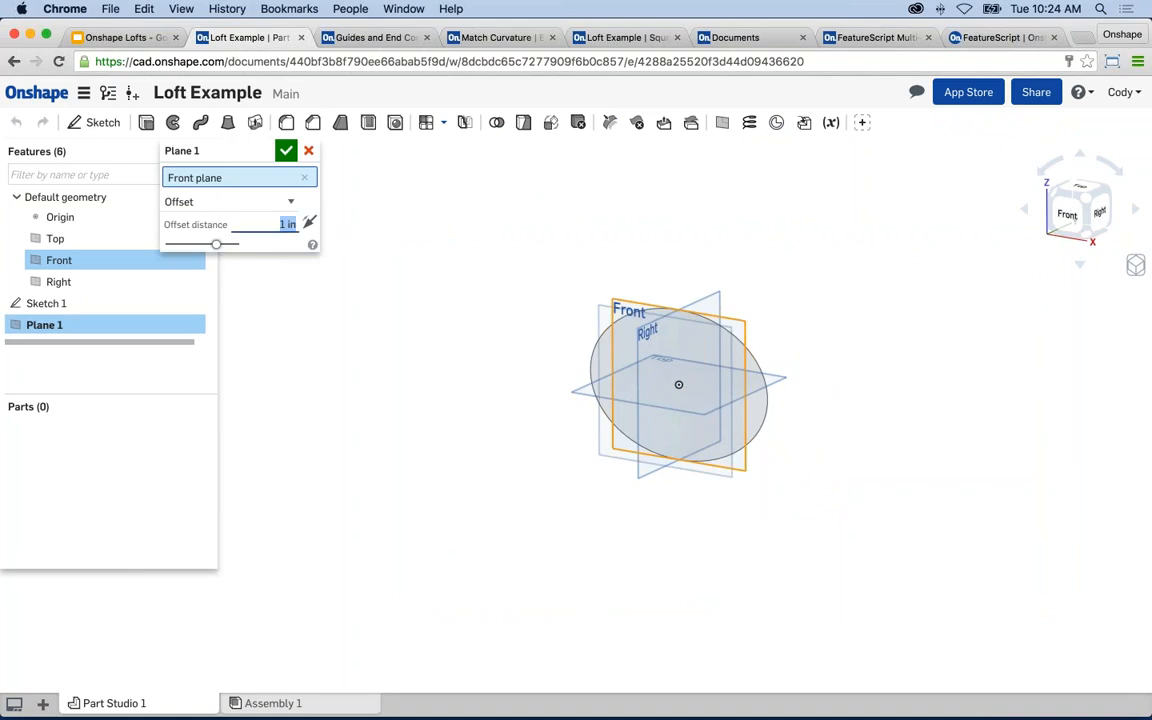
text(3)
click(287, 151)
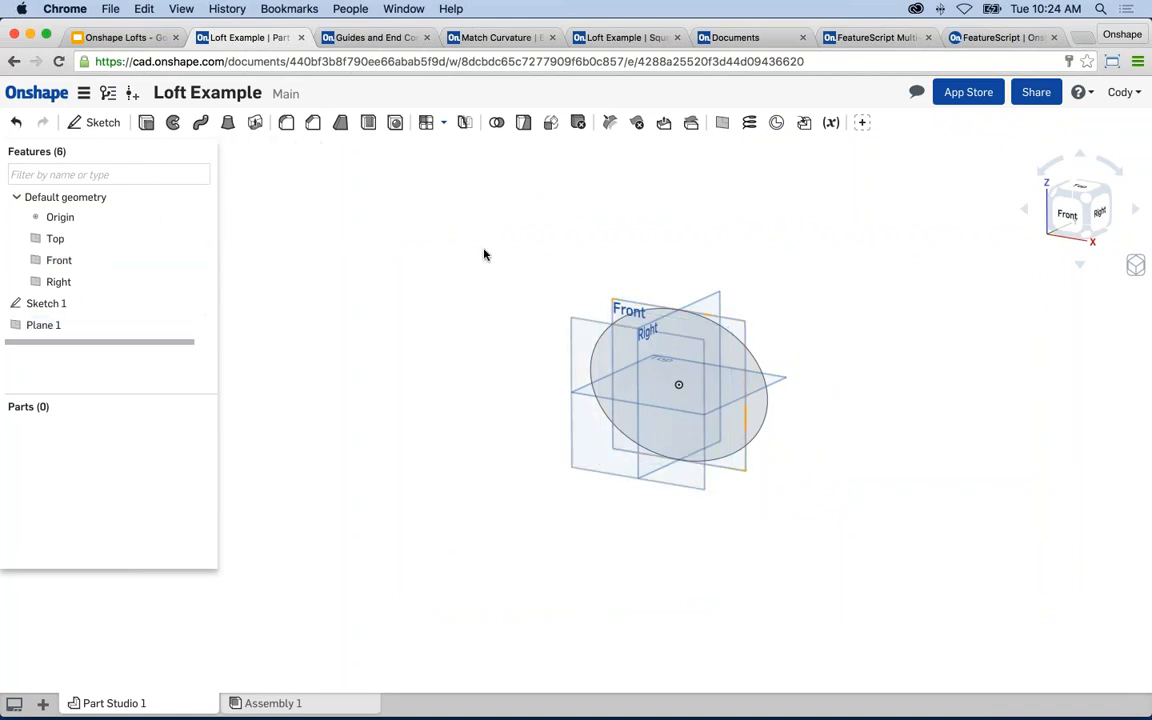
- Start a sketch on Plane 1 and draw a larger horizontal ellipse centred on the origin, about 13.6 in wide and 8.7 in high
click(582, 329)
key(shift+s)
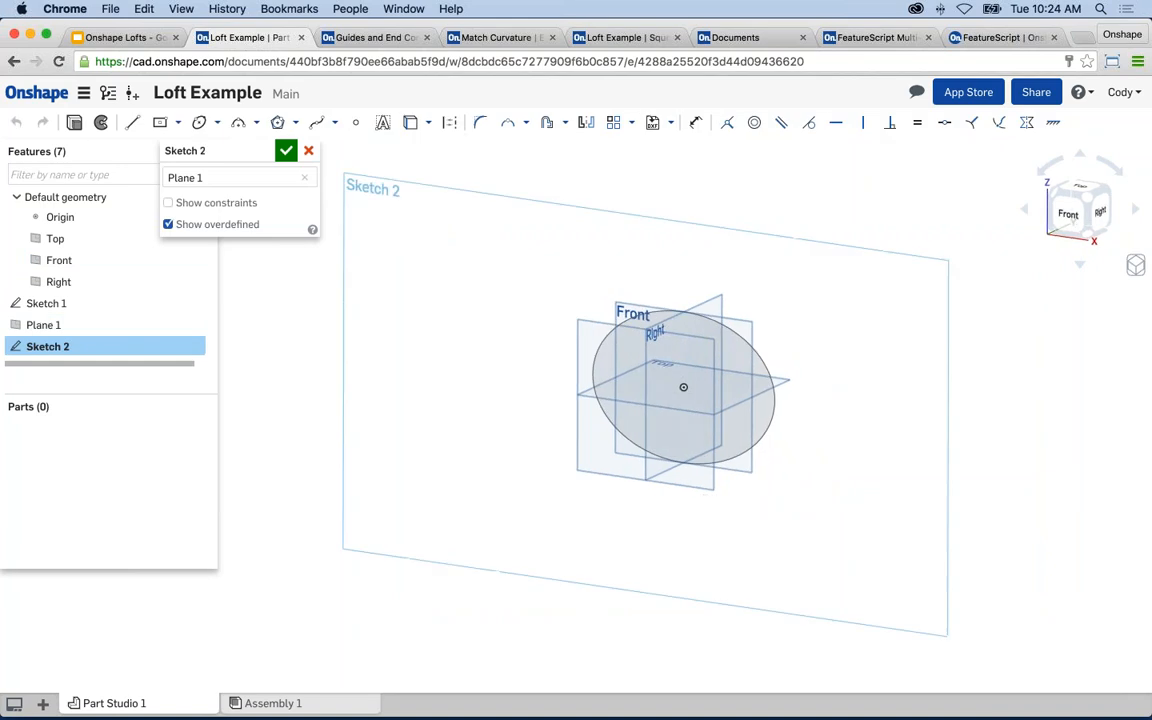
click(199, 122)
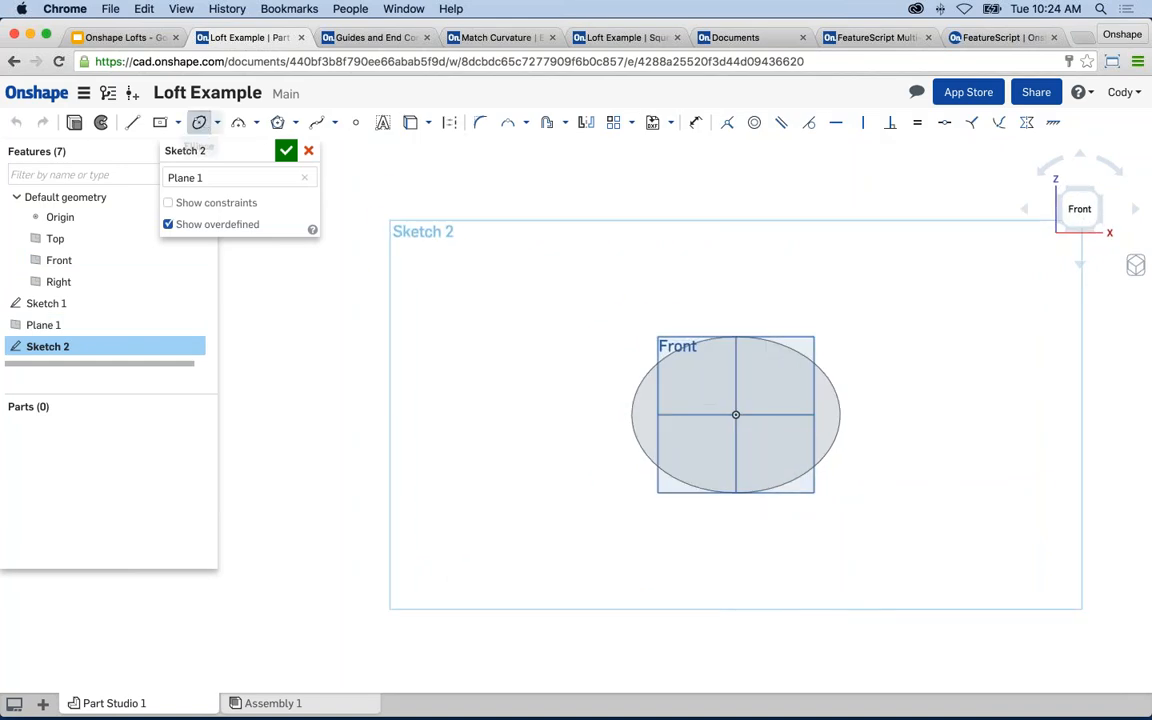
click(736, 414)
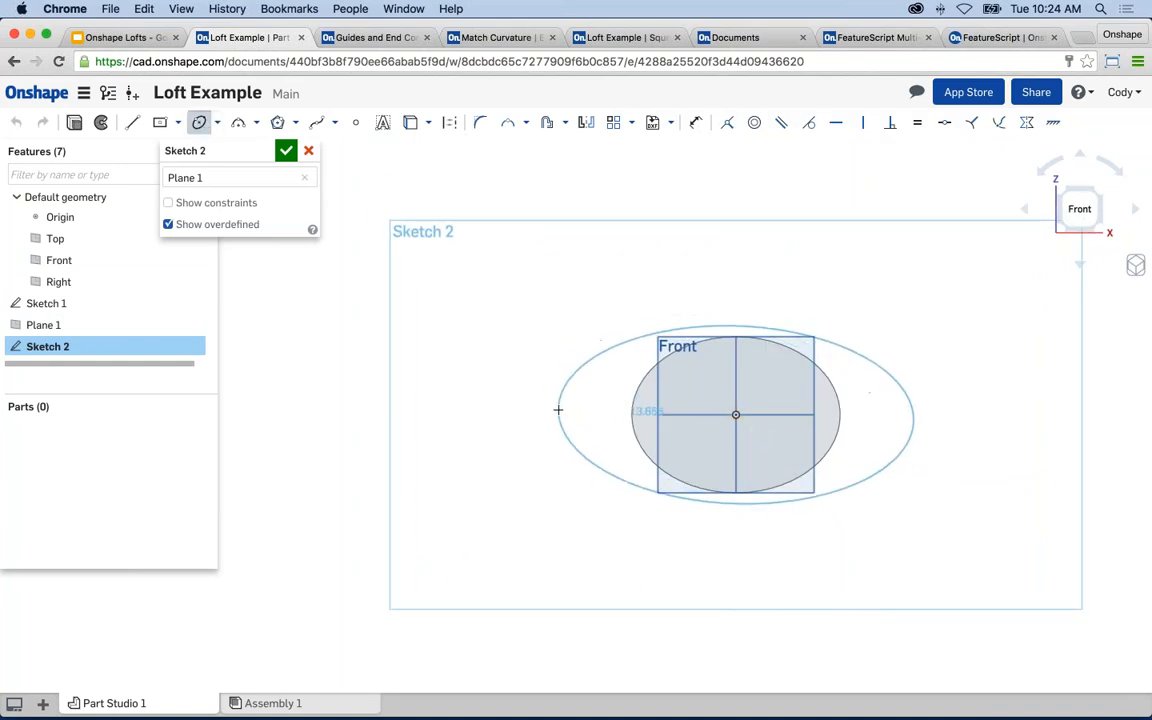
click(558, 410)
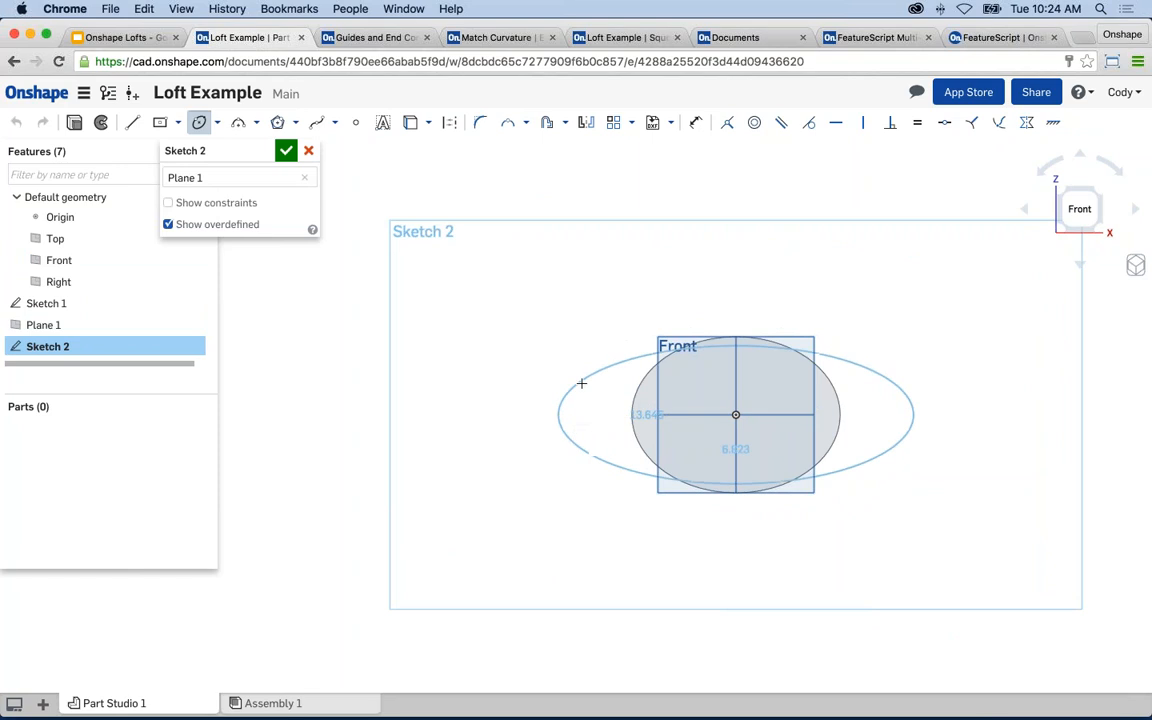
click(627, 326)
- Dimension the larger ellipse to 8.5 in high and 12 in wide, and finish the sketch
key(d)
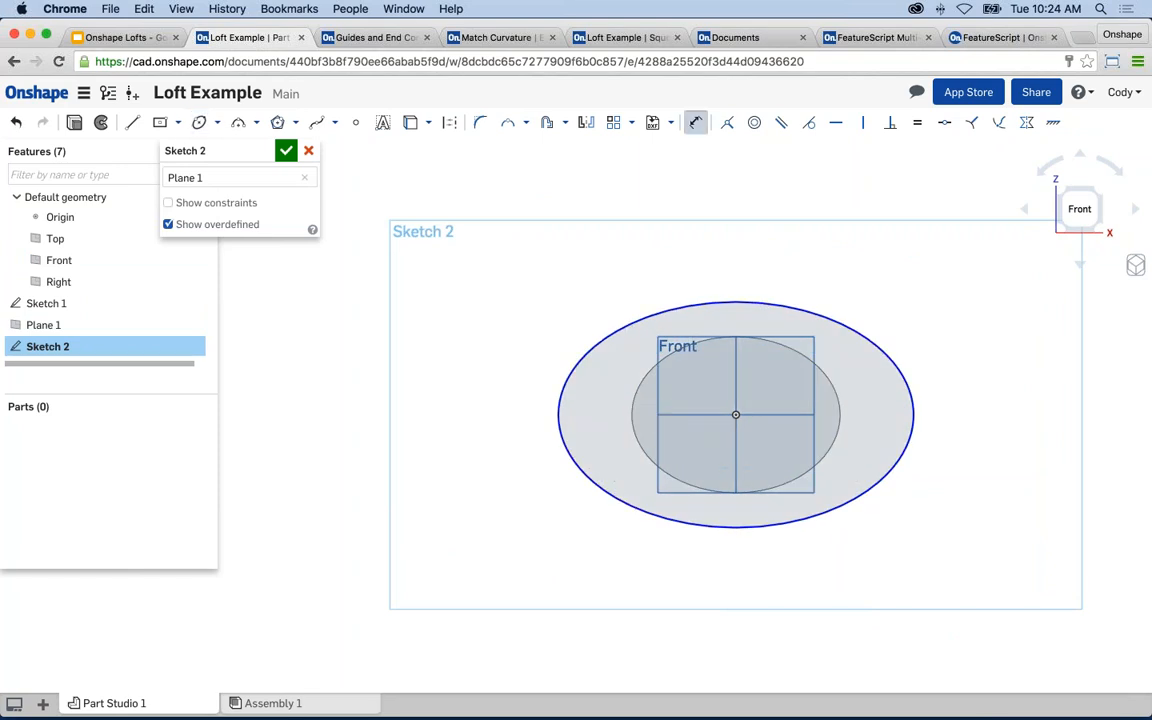
click(711, 302)
click(488, 381)
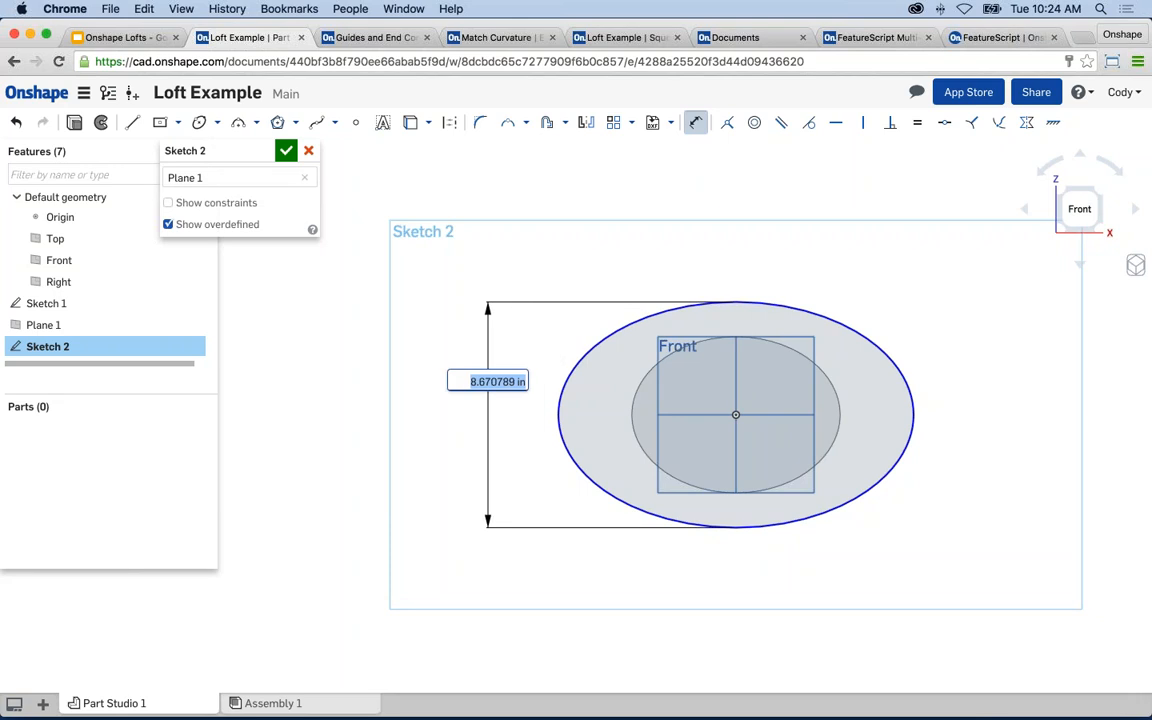
key(BackSpace)
text(8.5)
key(Return)
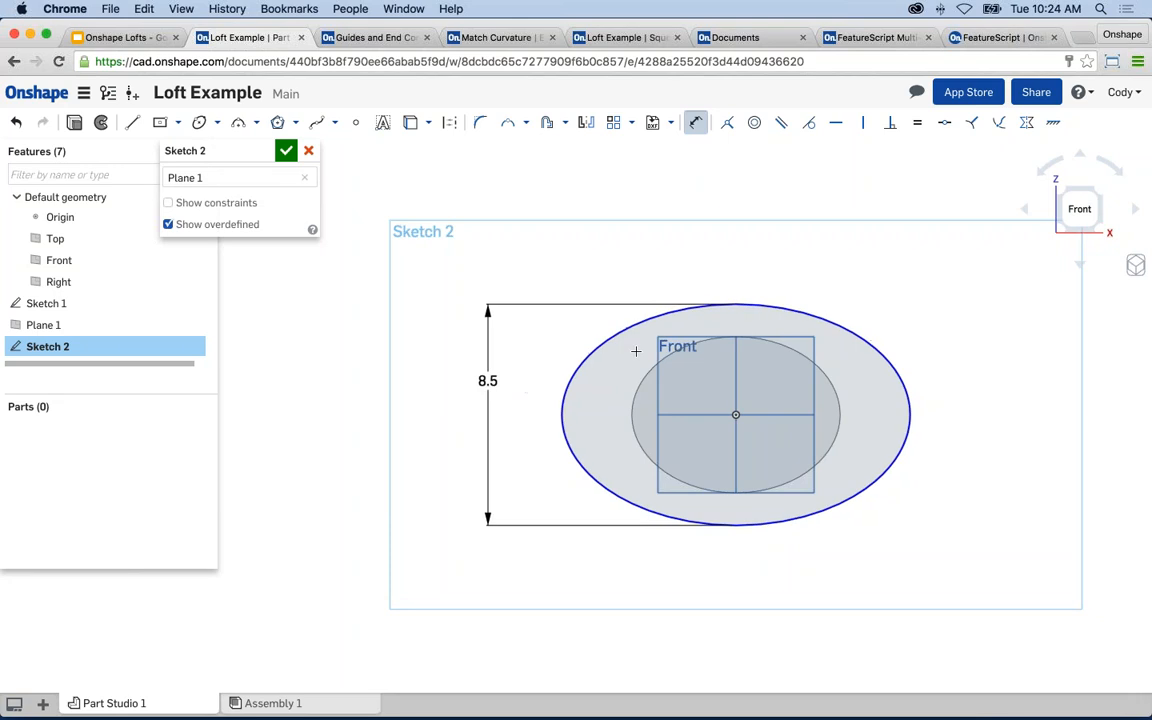
click(733, 294)
click(735, 232)
text(12)
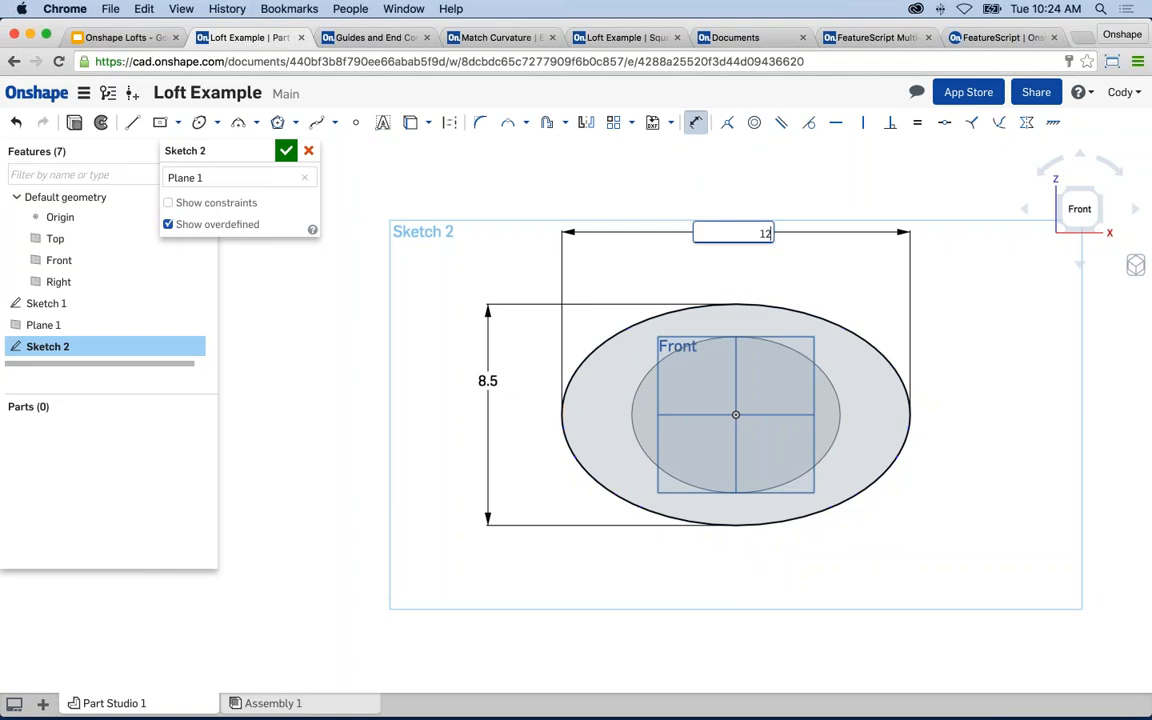
key(Return)
mouse_move(527, 324)
right_down()
mouse_move(455, 372)
mouse_move(399, 365)
mouse_move(296, 195)
right_up()
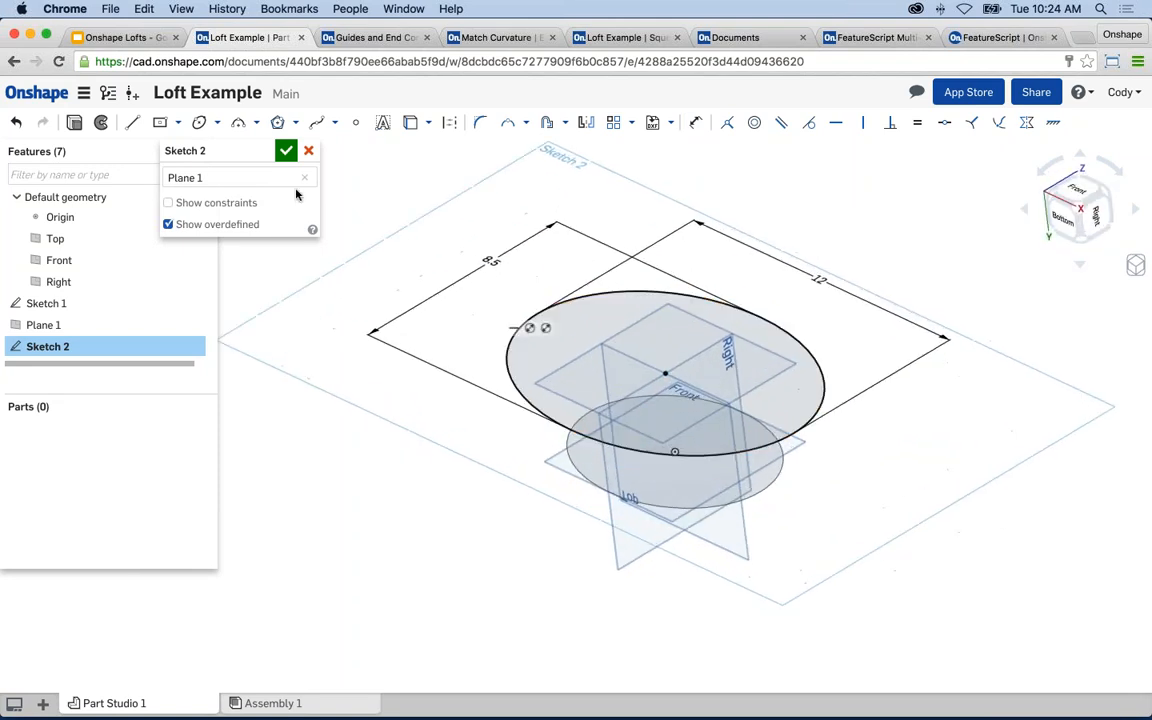
click(286, 150)
- Try a new solid loft from the Sketch 1 ellipse to the Sketch 2 ellipse, inspect its preview, and cancel it
click(228, 122)
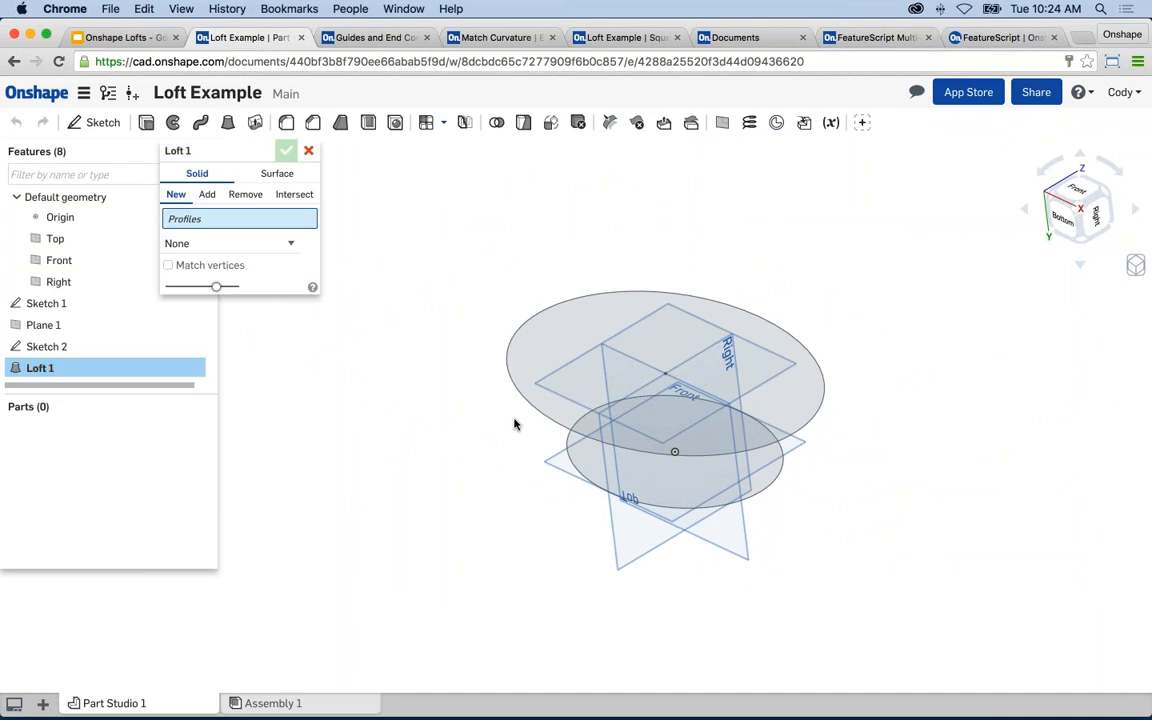
click(597, 462)
click(537, 418)
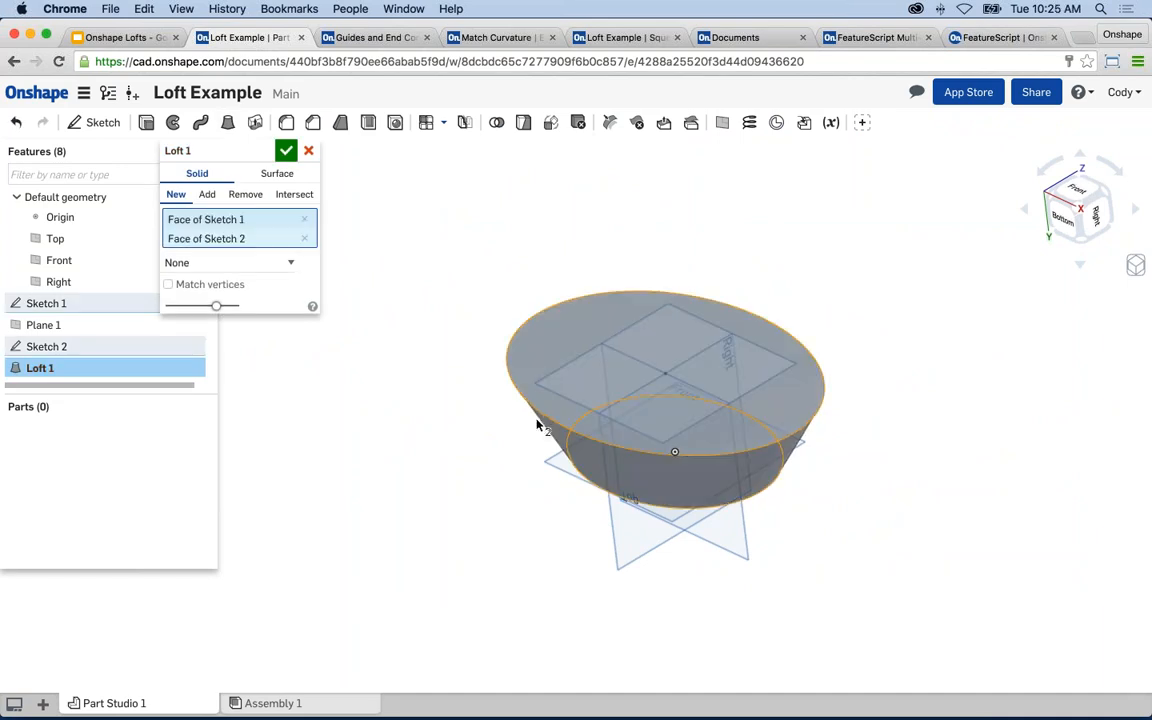
mouse_move(496, 424)
right_down()
mouse_move(445, 410)
mouse_move(501, 442)
right_up()
scroll(643, 388, up, 3)
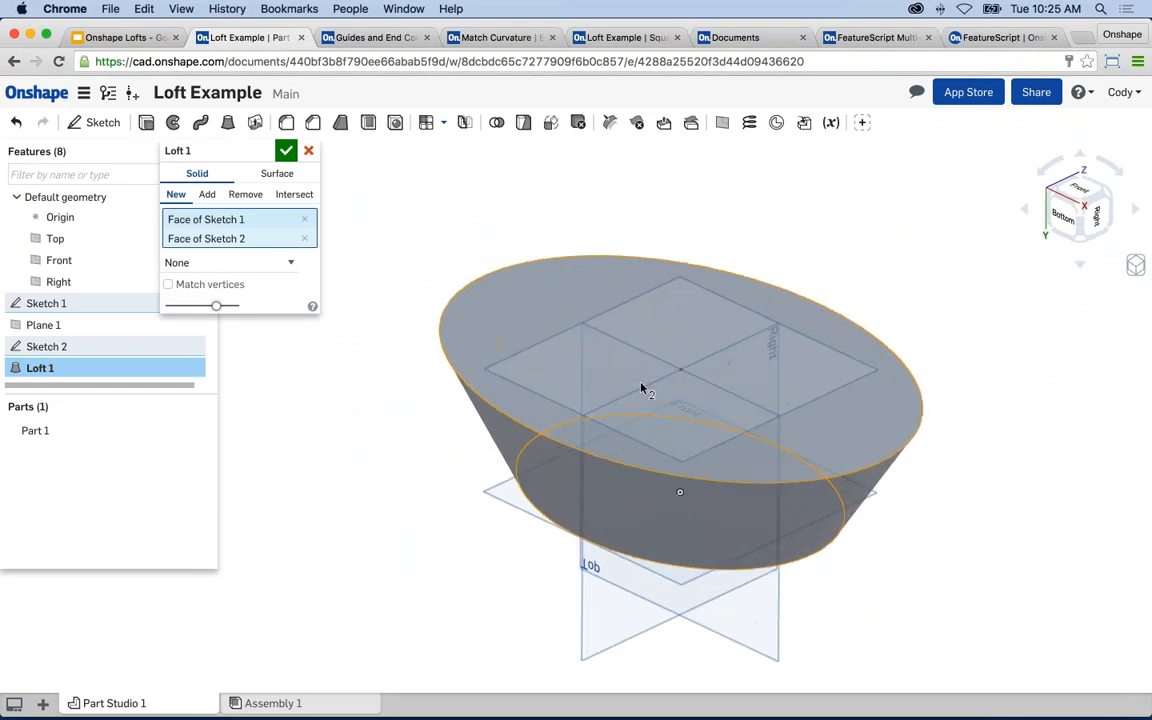
click(308, 152)
- Edit Sketch 1 and draw a circle centred on the origin inside the smaller ellipse
right_click(553, 478)
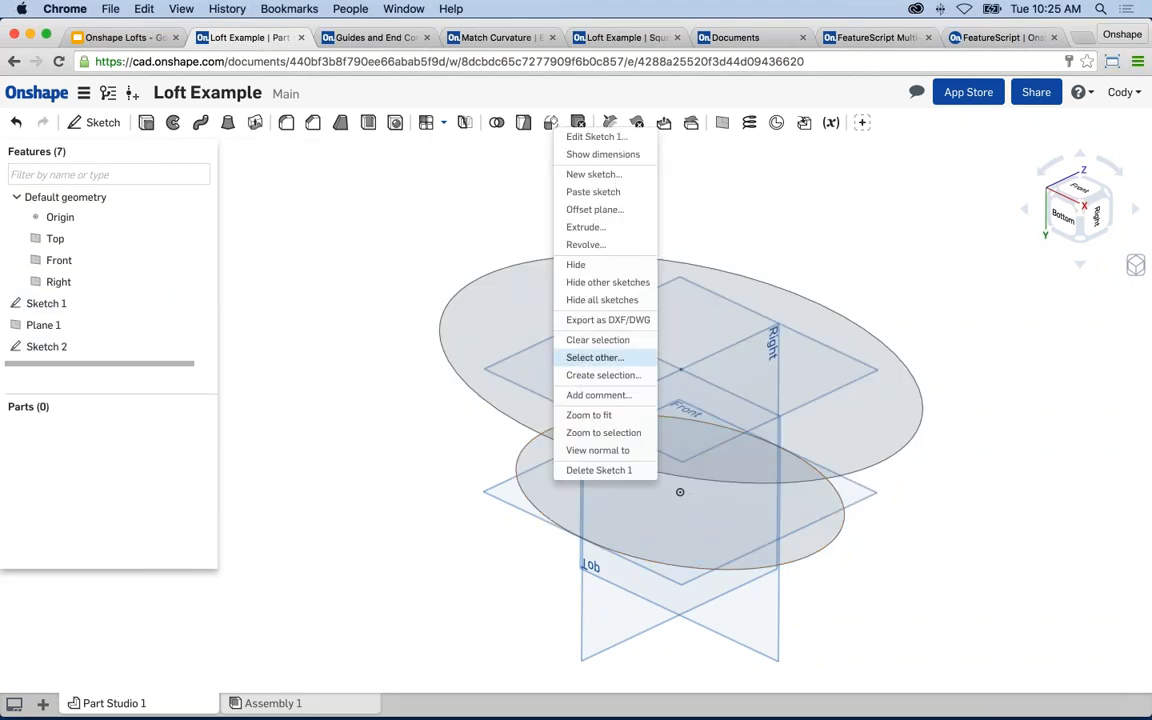
click(596, 136)
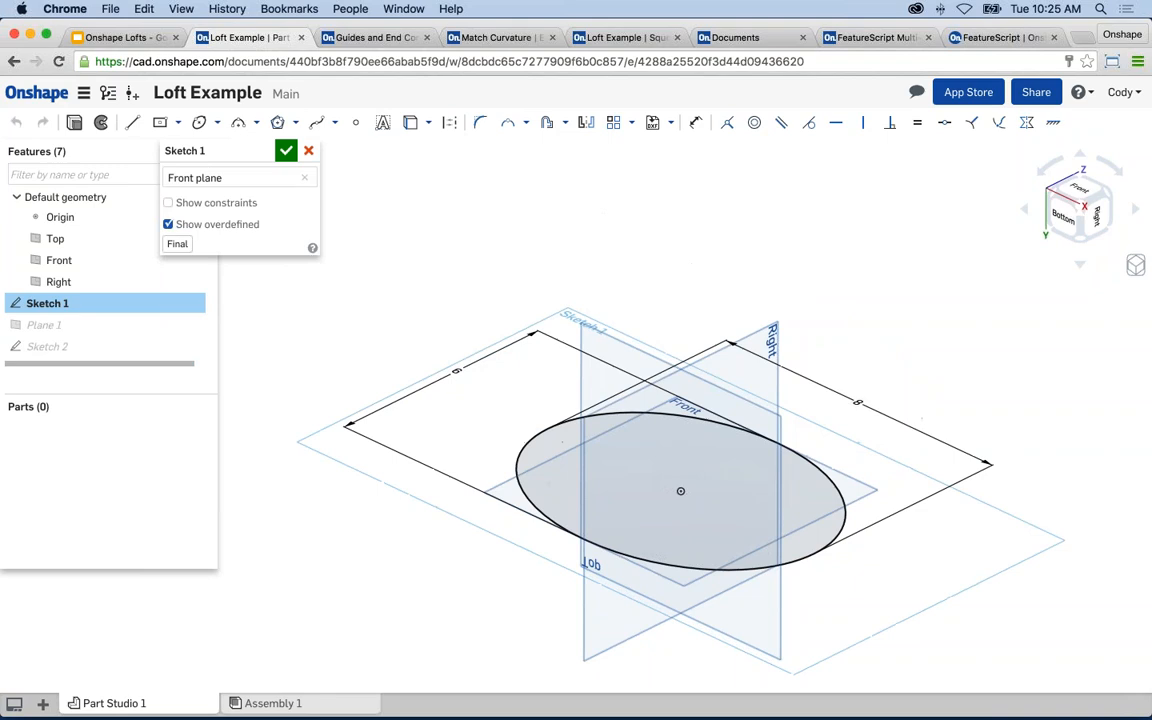
click(212, 127)
click(205, 147)
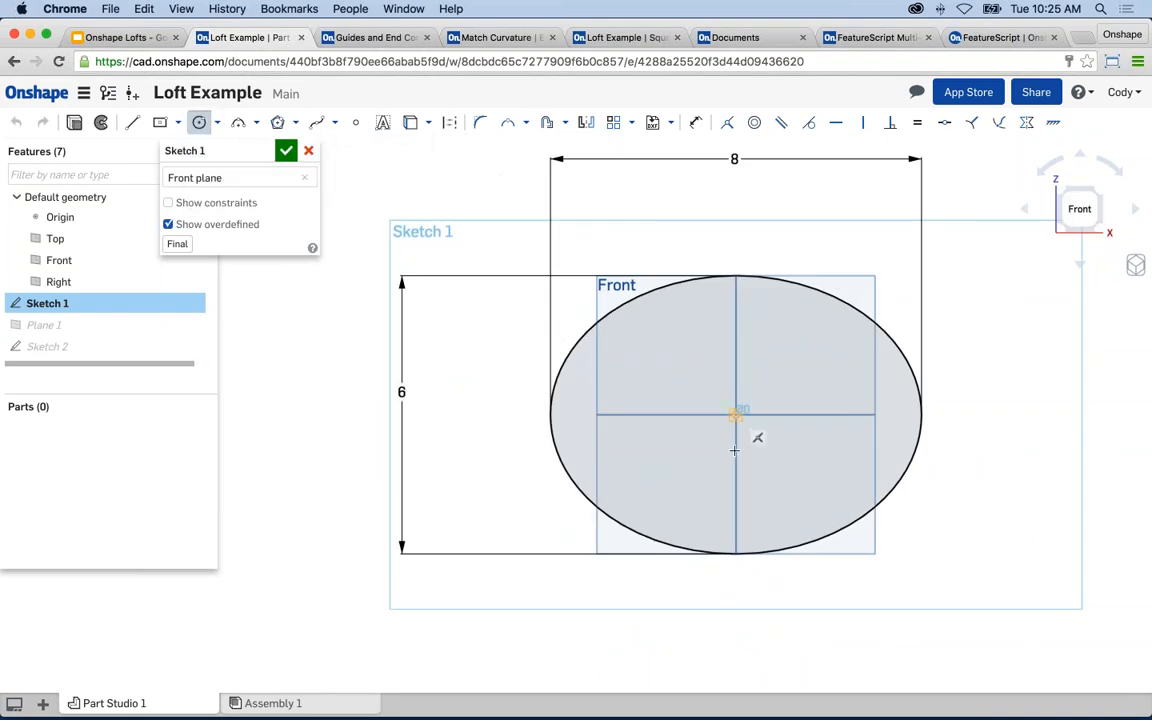
click(736, 414)
click(766, 378)
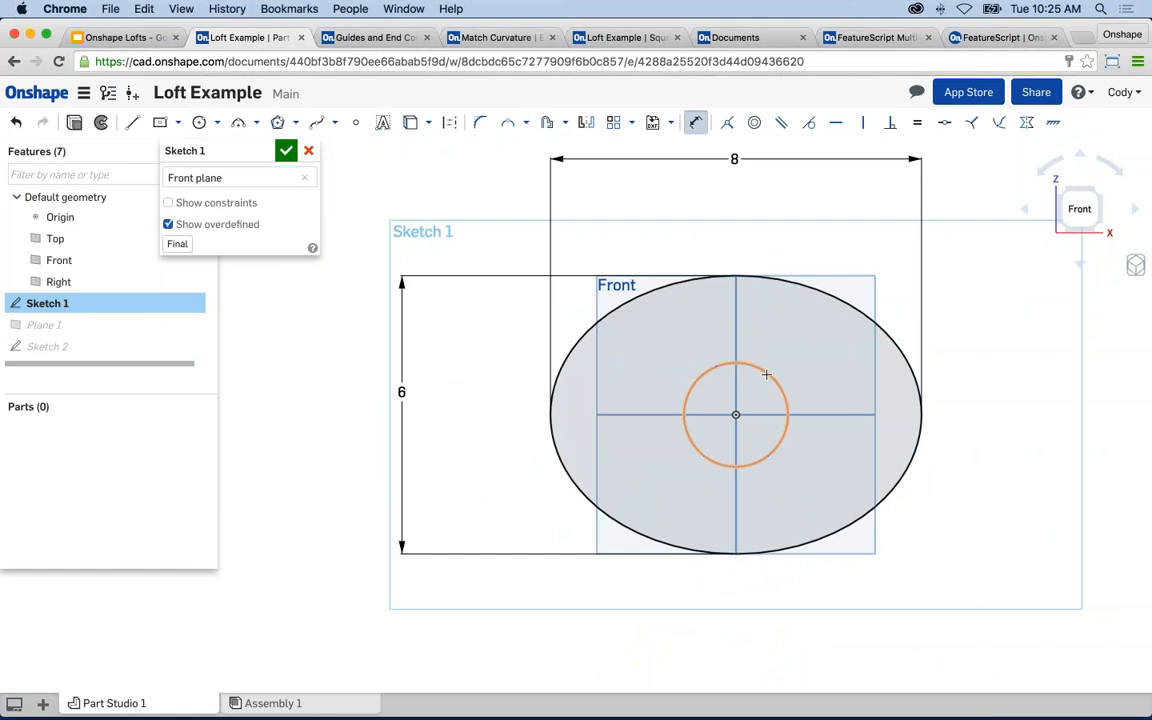
- Dimension the inner circle's diameter to 2.5 in and finish editing Sketch 1
click(766, 375)
click(997, 303)
text(2)
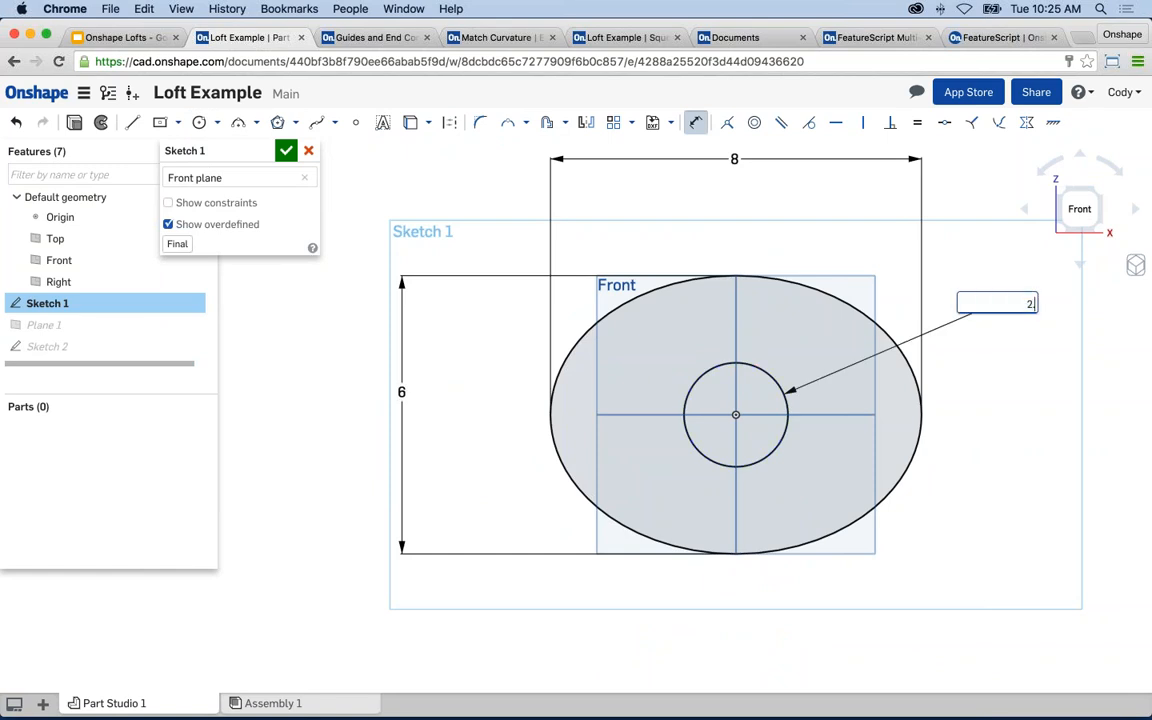
text(.5)
key(Return)
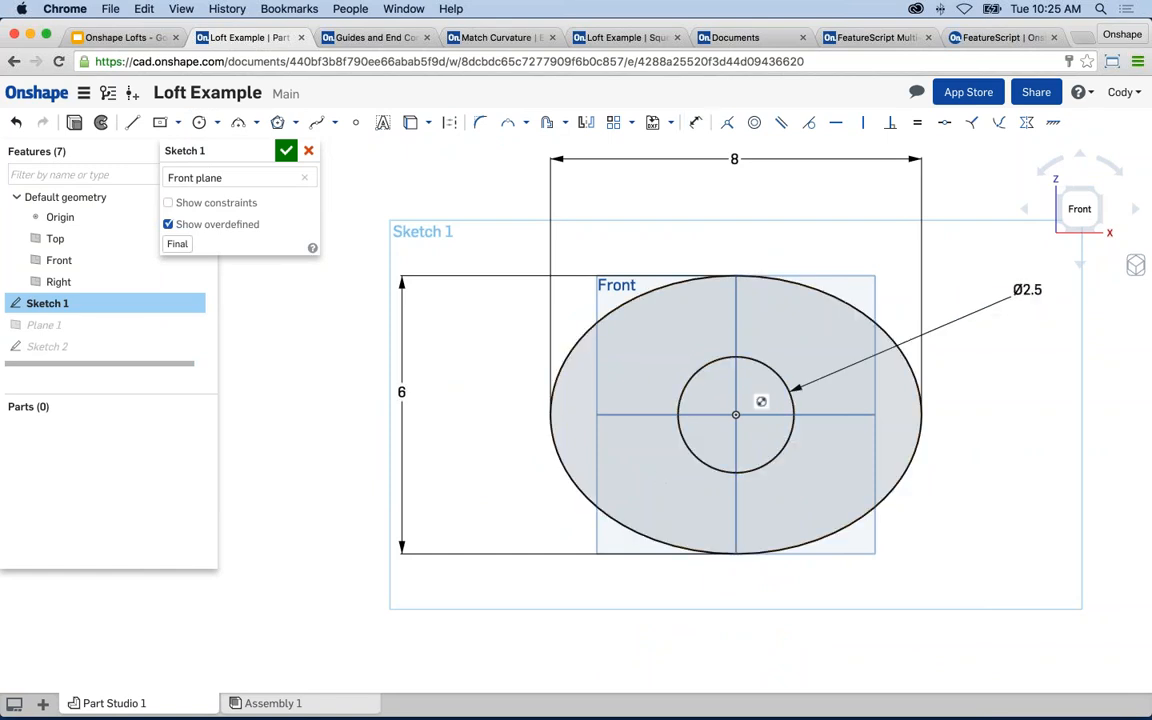
right_drag(978, 518, 944, 535)
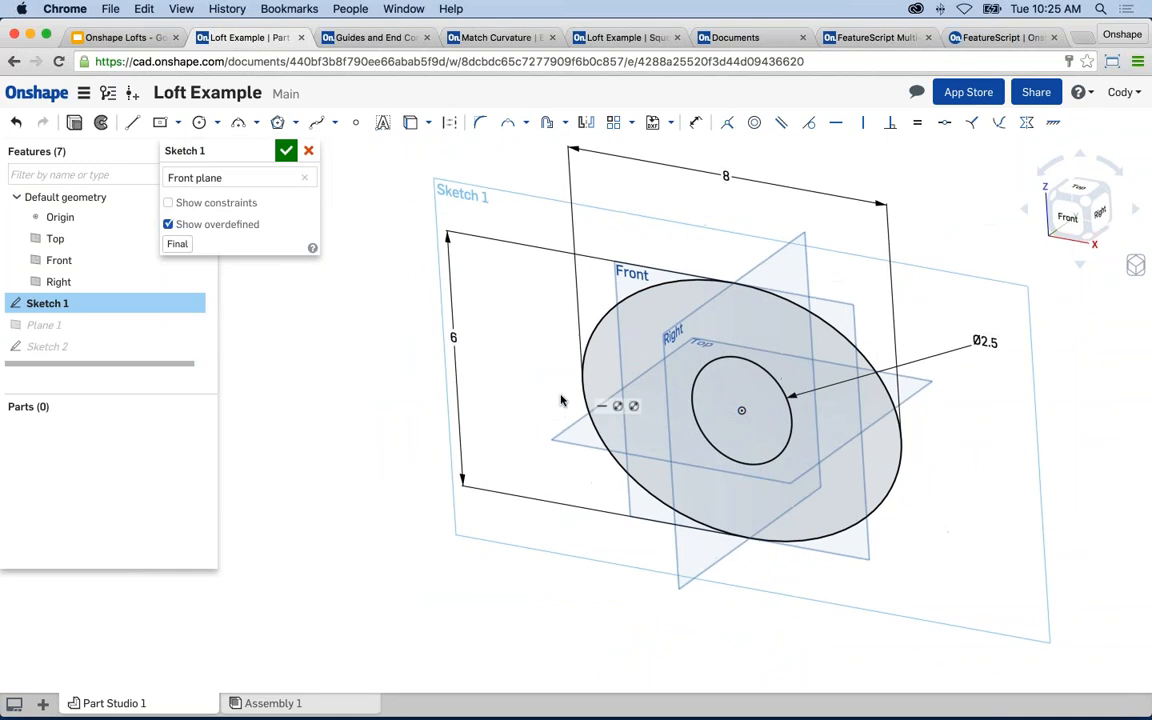
click(286, 150)
- Try a new solid loft from the ring-shaped Sketch 1 face to the Sketch 2 ellipse, and cancel it
scroll(398, 223, down, 1)
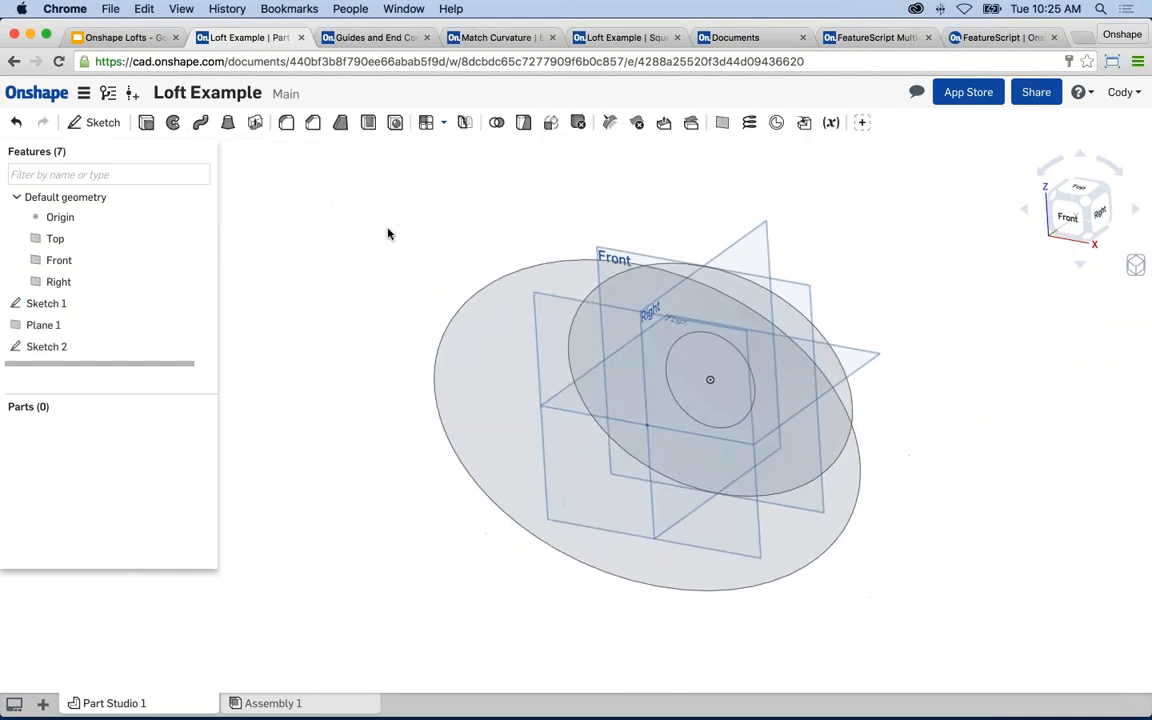
click(228, 124)
click(808, 346)
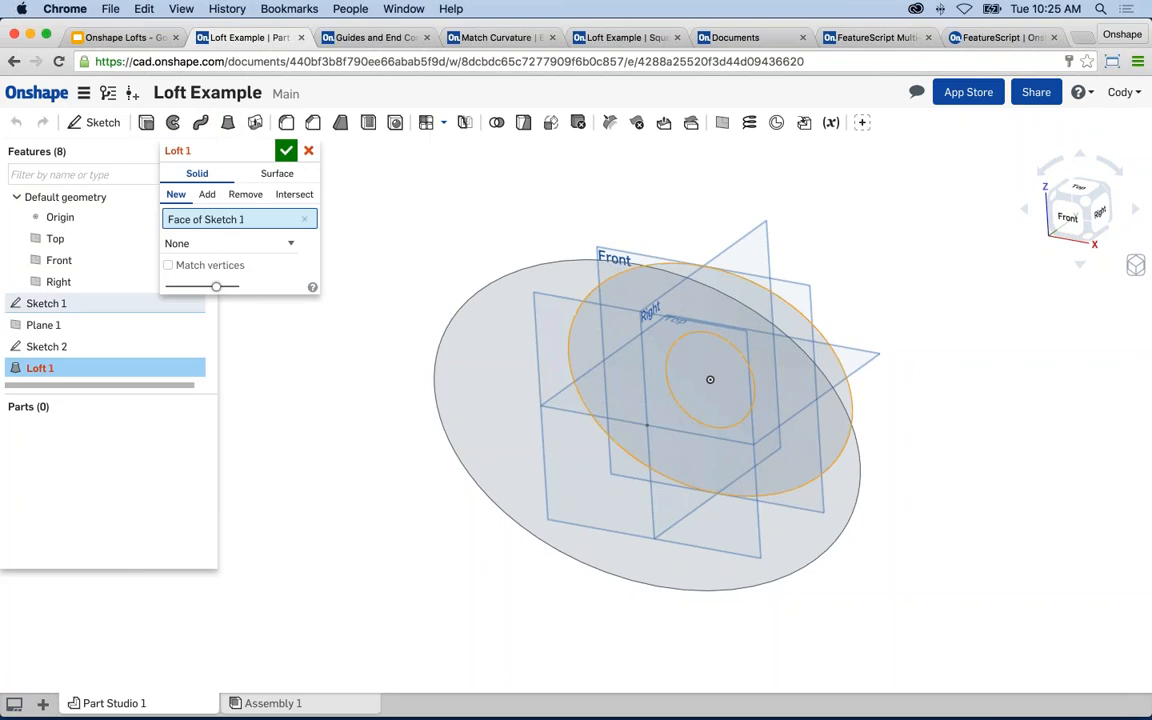
click(658, 430)
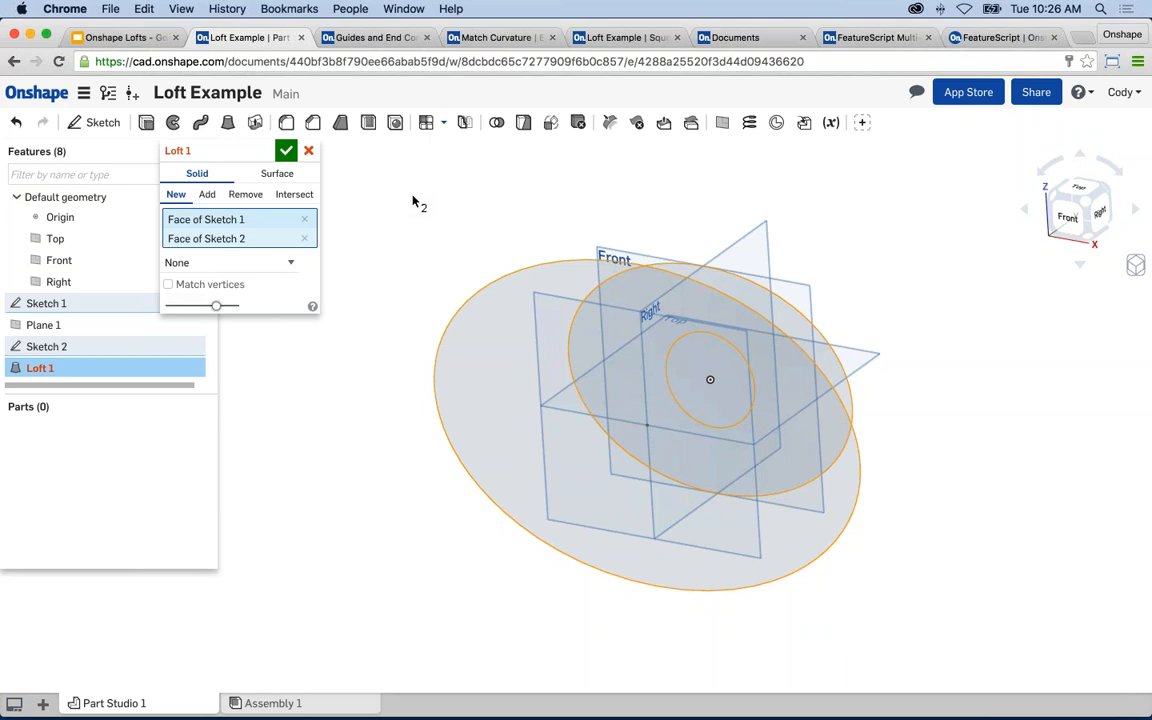
key(Escape)
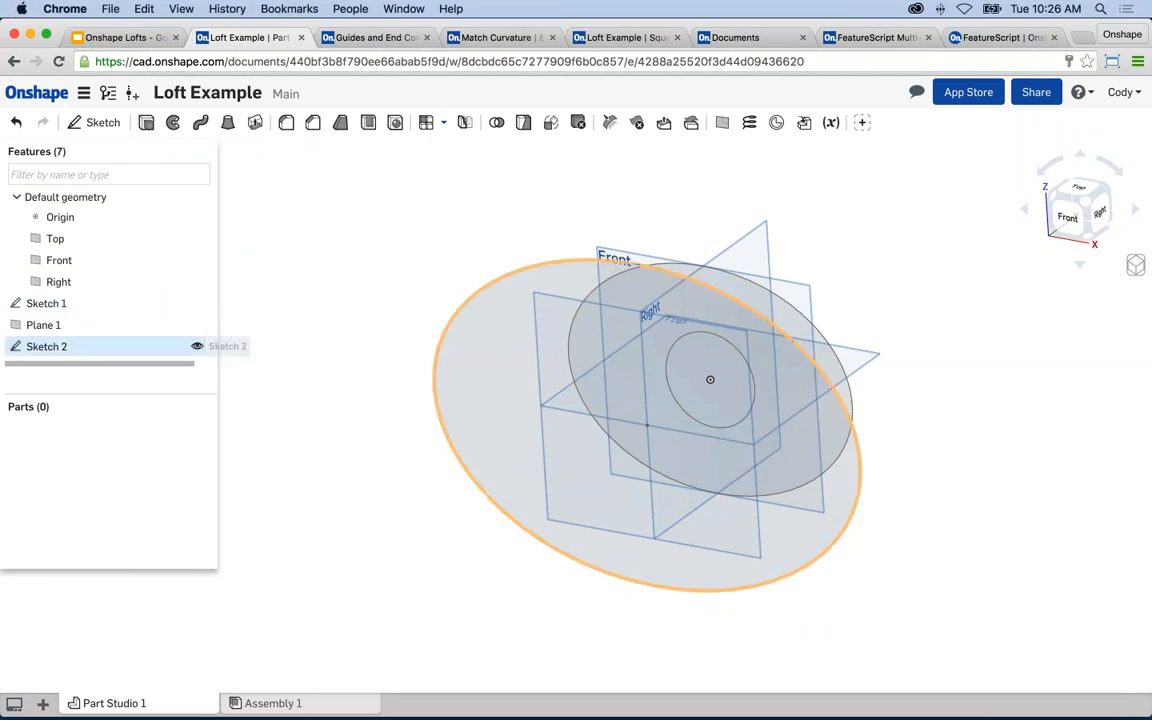
- Delete Sketch 1, Sketch 2 and Plane 1, leaving only the default geometry
click(73, 347)
click(72, 305)
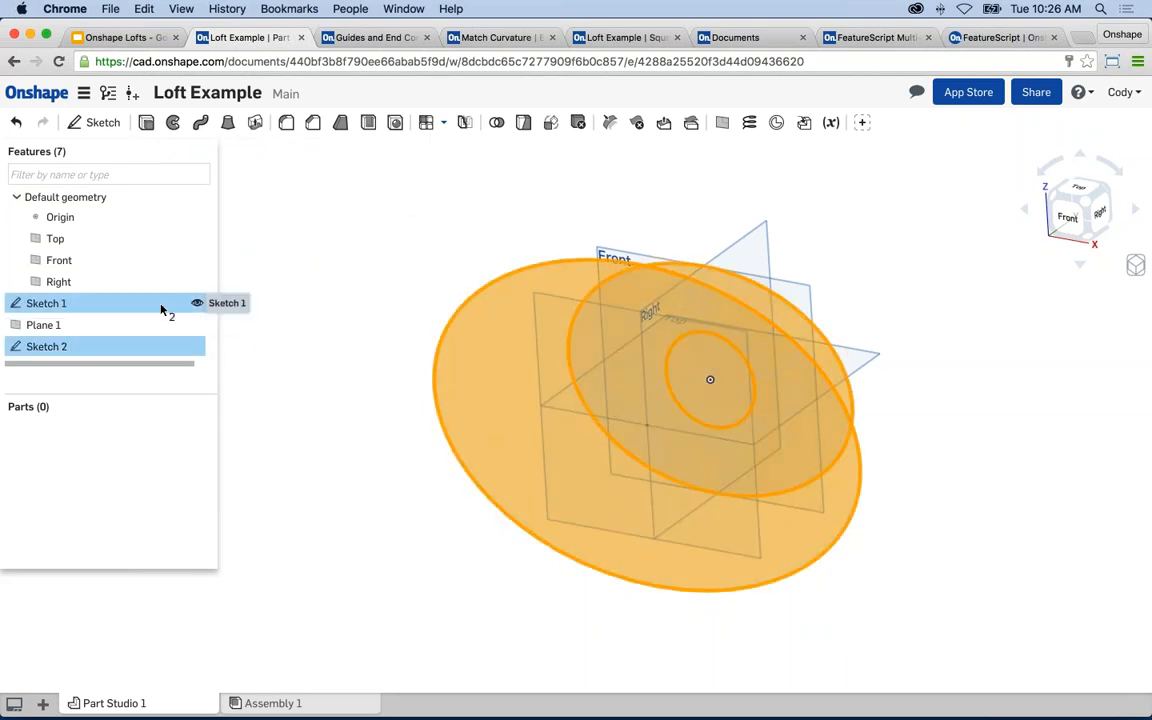
key(Delete)
click(60, 304)
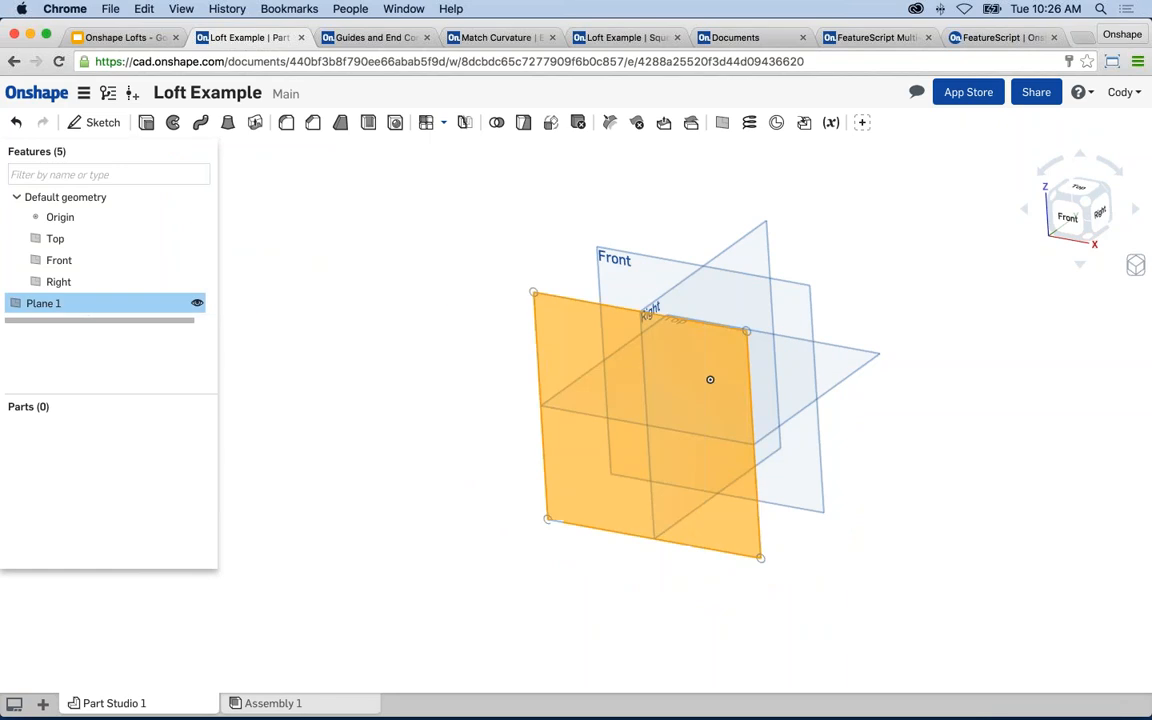
key(Delete)
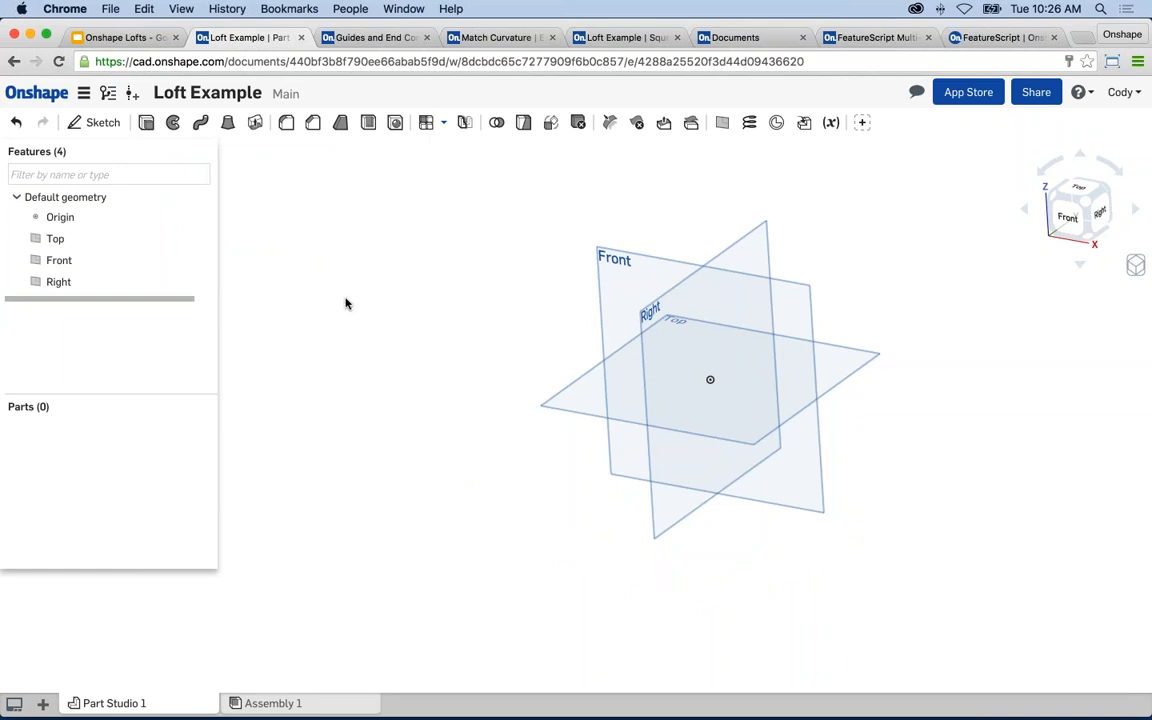
middle_drag(416, 335, 386, 329)
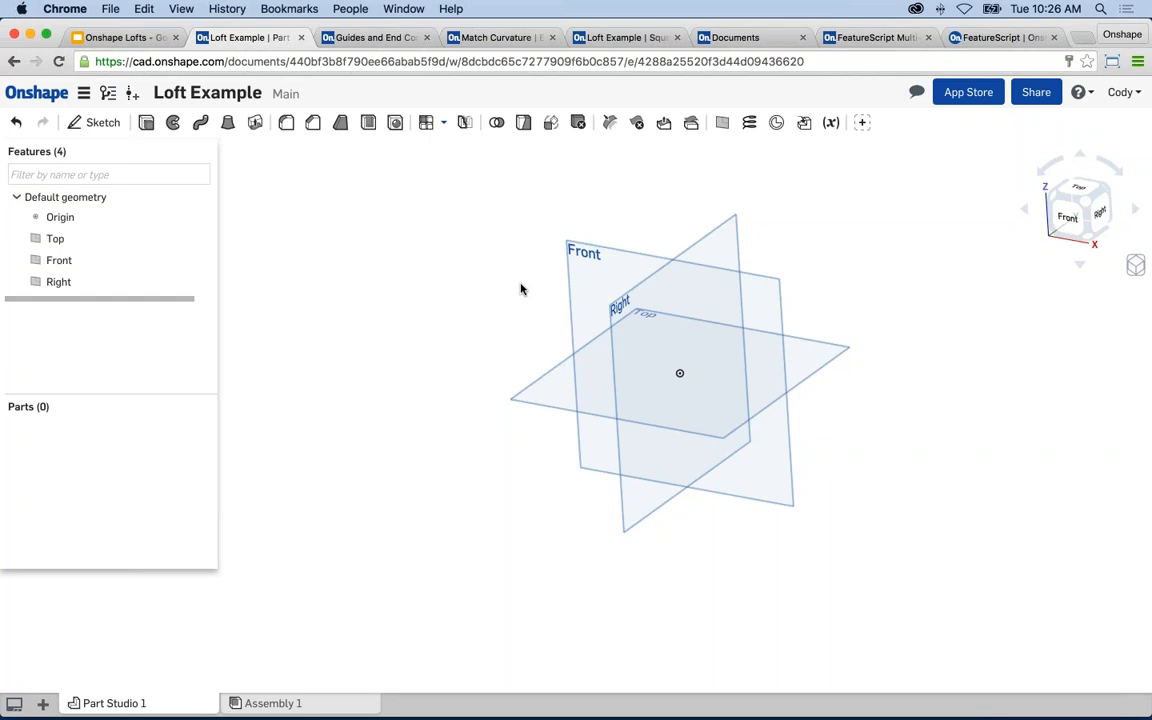
scroll(491, 307, down, 2)
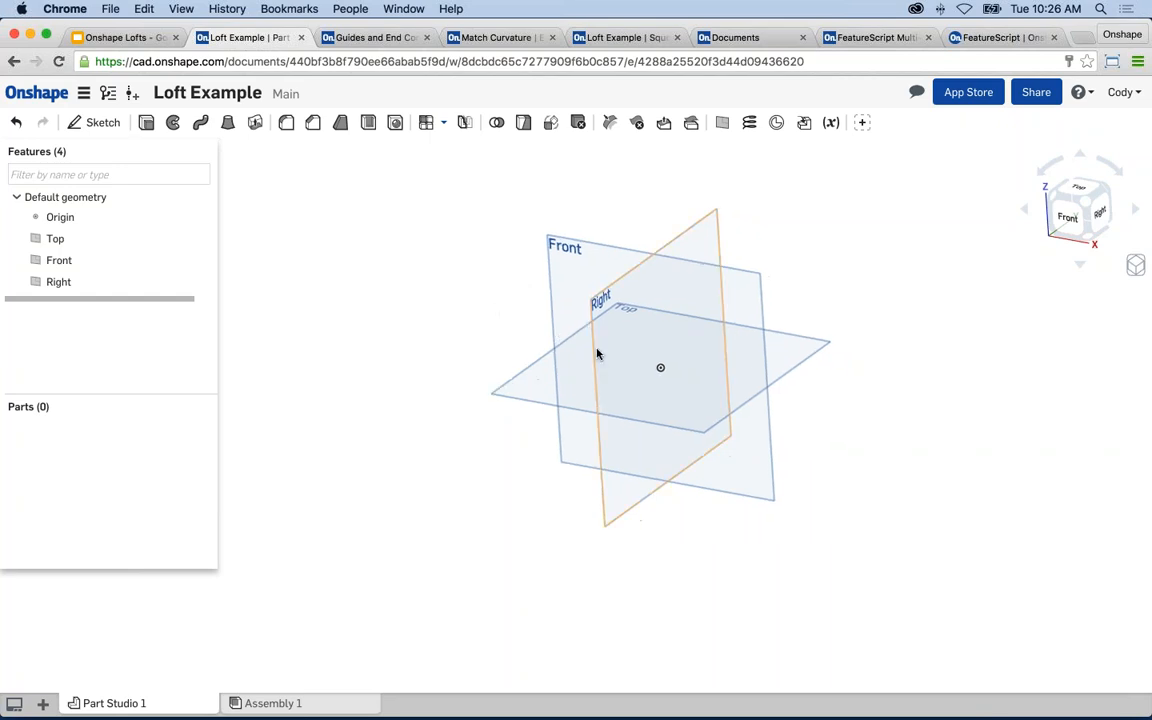
scroll(597, 348, up, 3)
scroll(597, 349, up, 1)
middle_drag(605, 347, 597, 366)
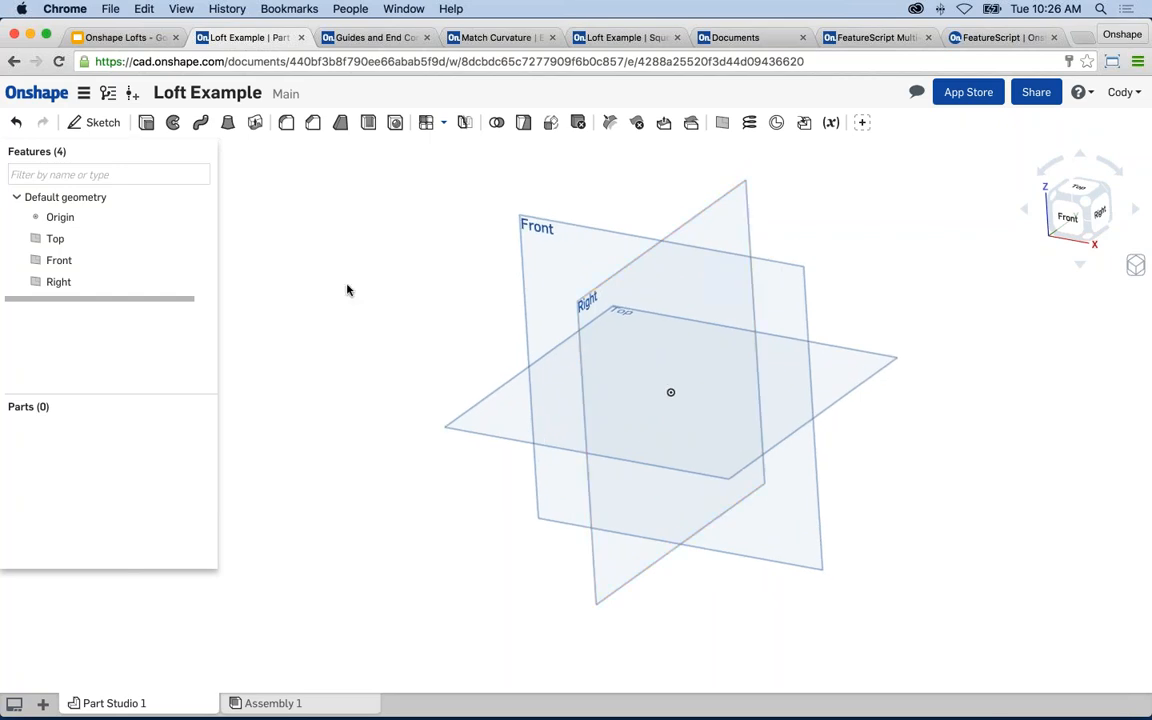
- Switch to the Onshape Lofts presentation and show the slide "Other useful tips when creating Lofts"
click(141, 40)
key(Right)
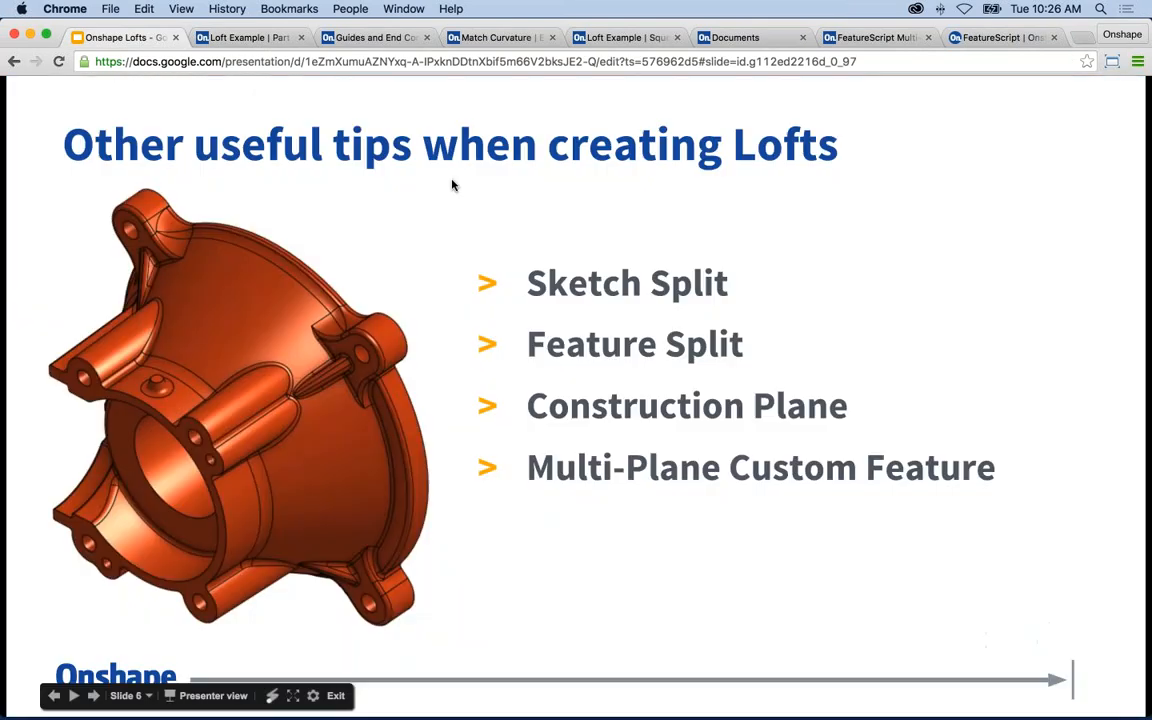
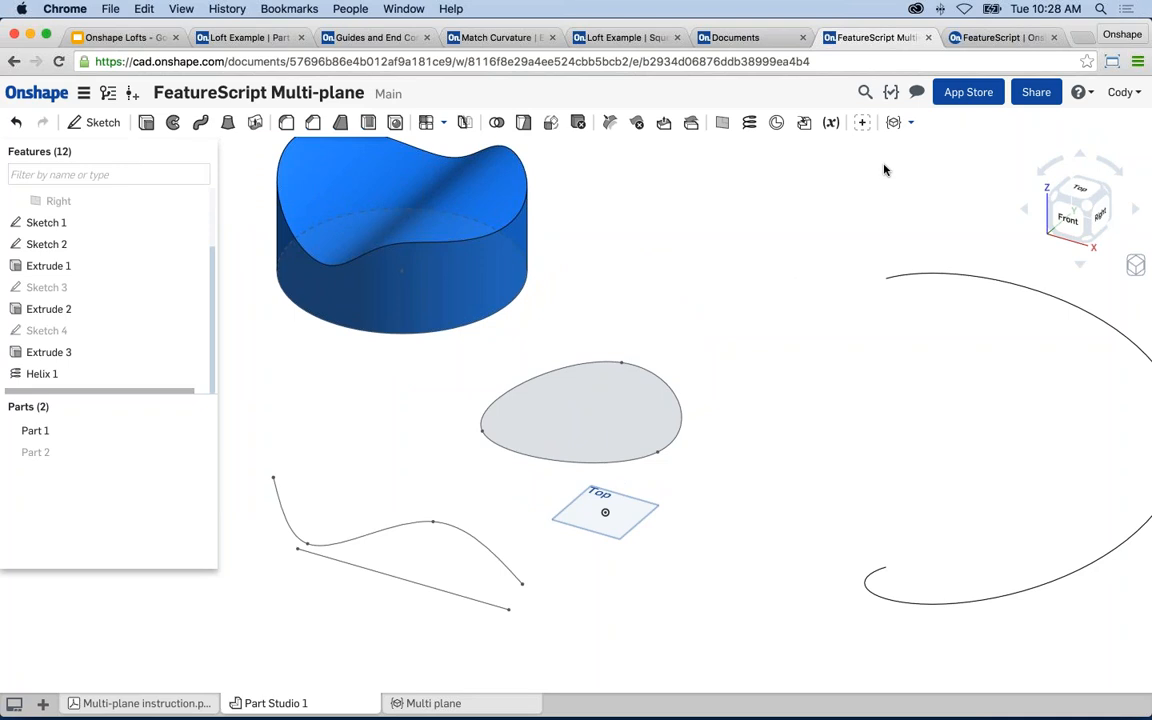
- Start an offset Multi plane feature from the Top plane with 12 planes spaced 2 in apart
click(897, 122)
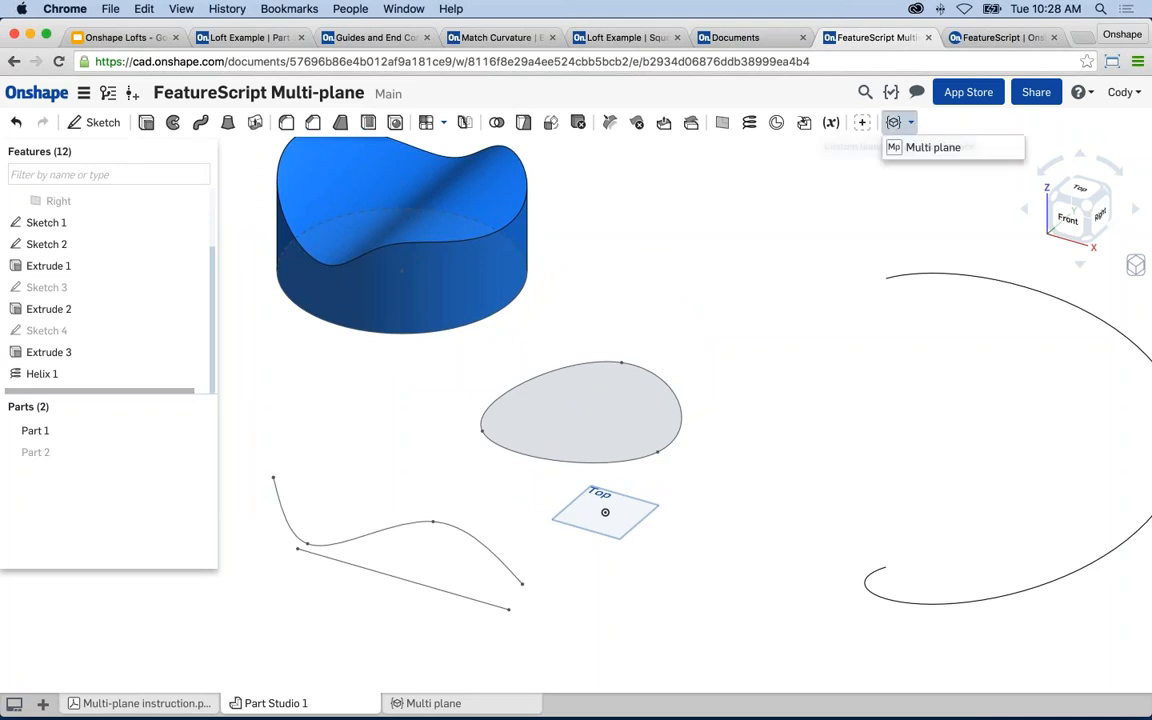
click(922, 146)
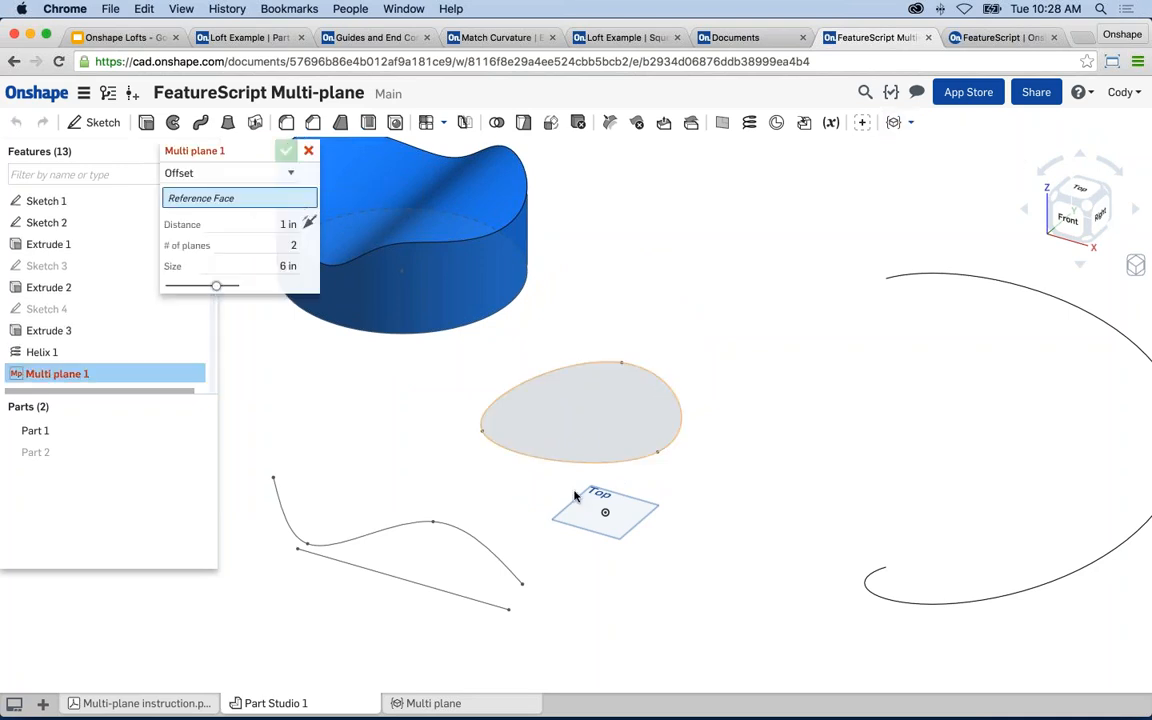
click(582, 507)
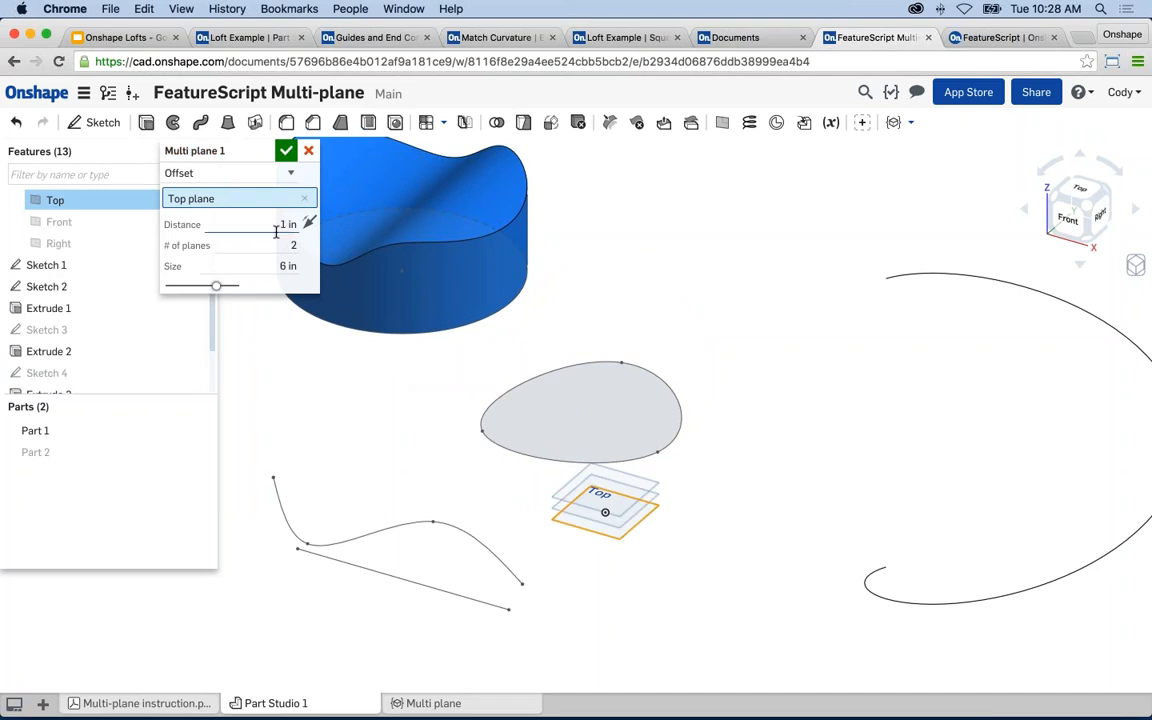
click(311, 241)
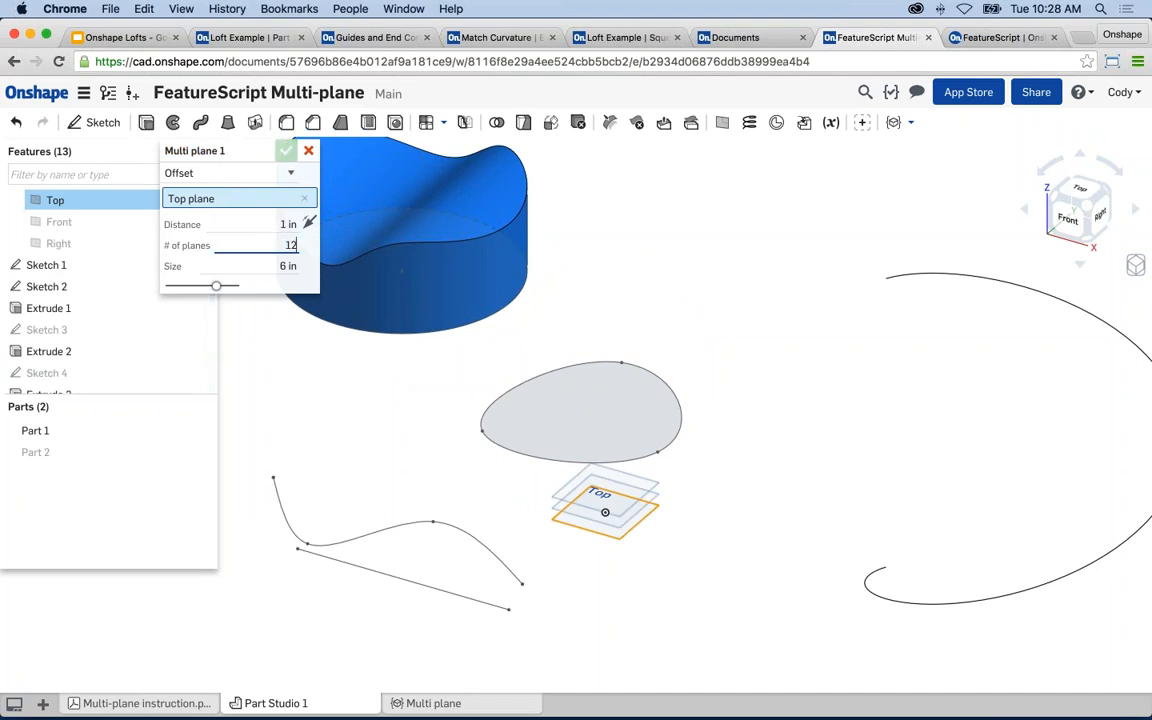
text(12)
click(297, 224)
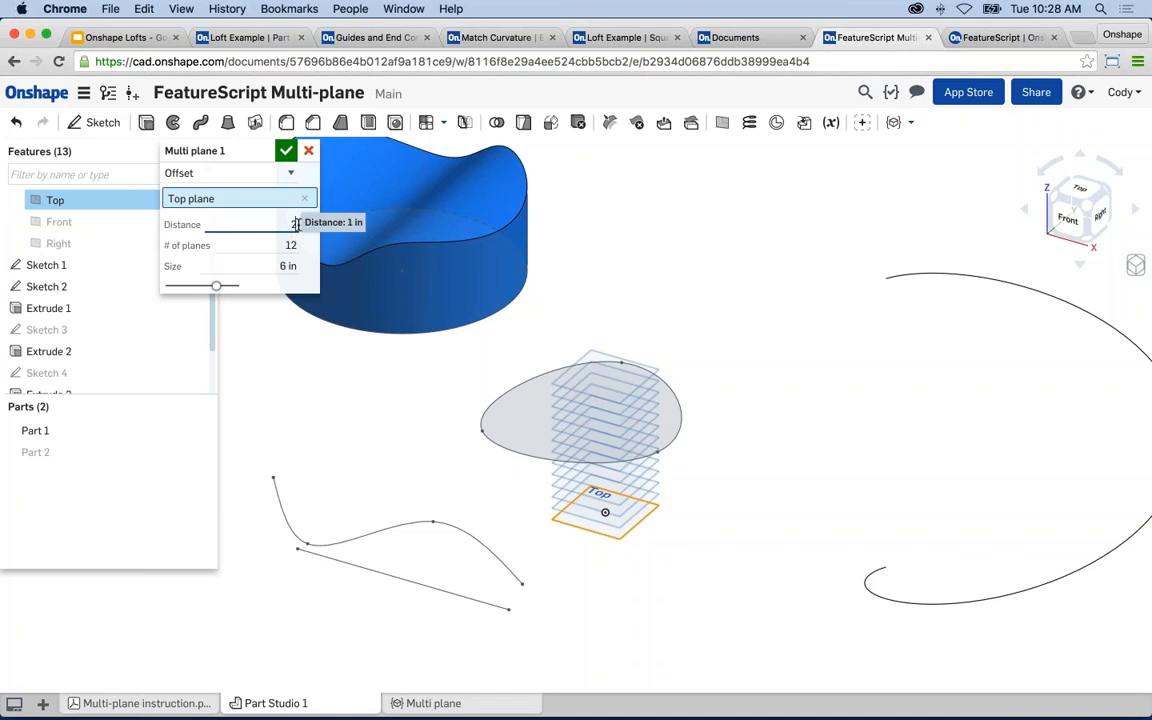
text(2)
right_drag(718, 474, 808, 428)
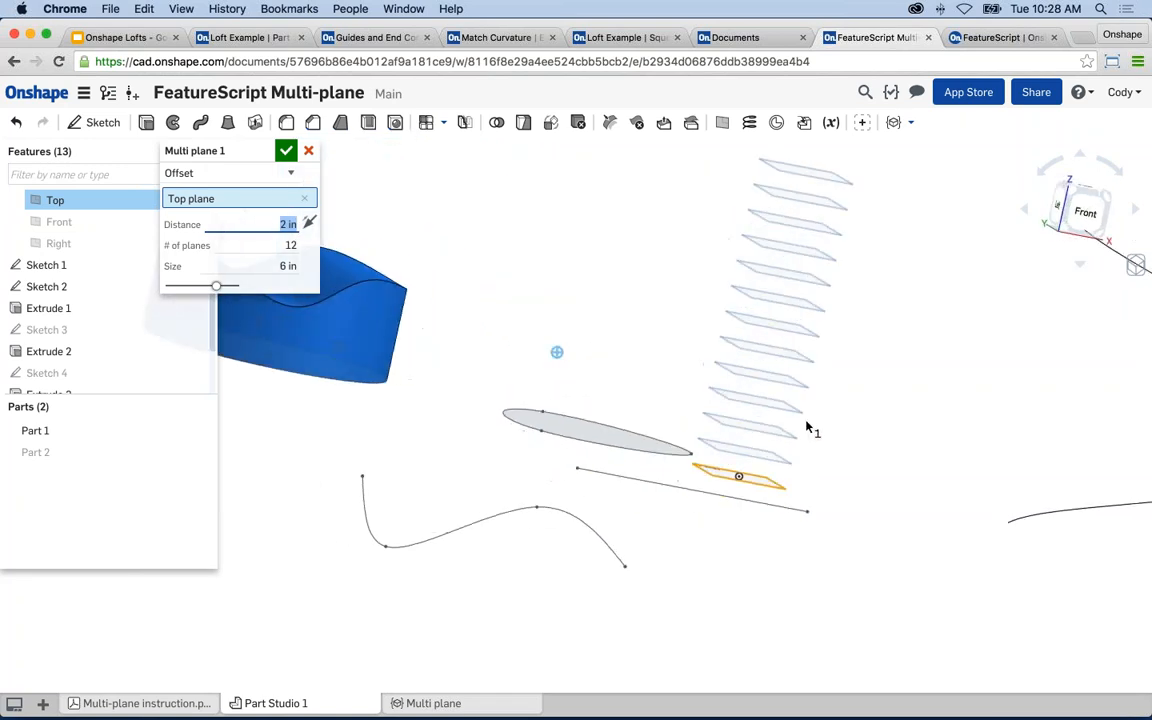
middle_drag(871, 345, 816, 395)
scroll(831, 370, up, 3)
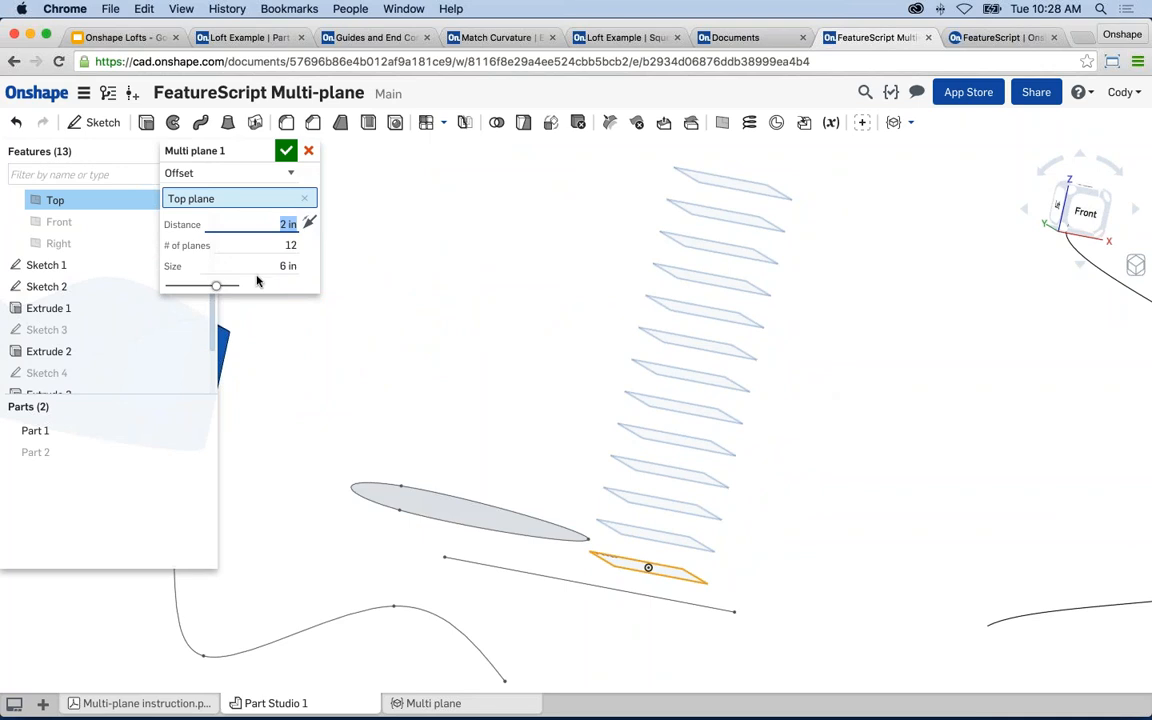
- Set the size of the offset planes to 12 in and accept the Multi plane feature
click(289, 266)
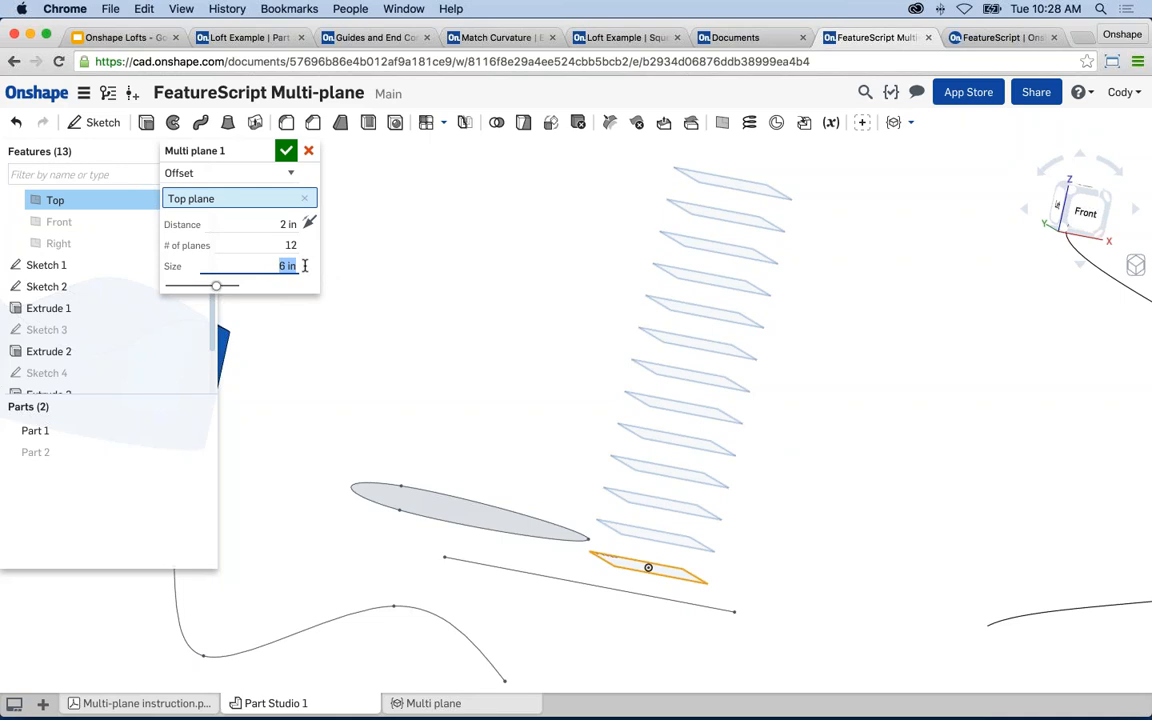
text(12)
key(Return)
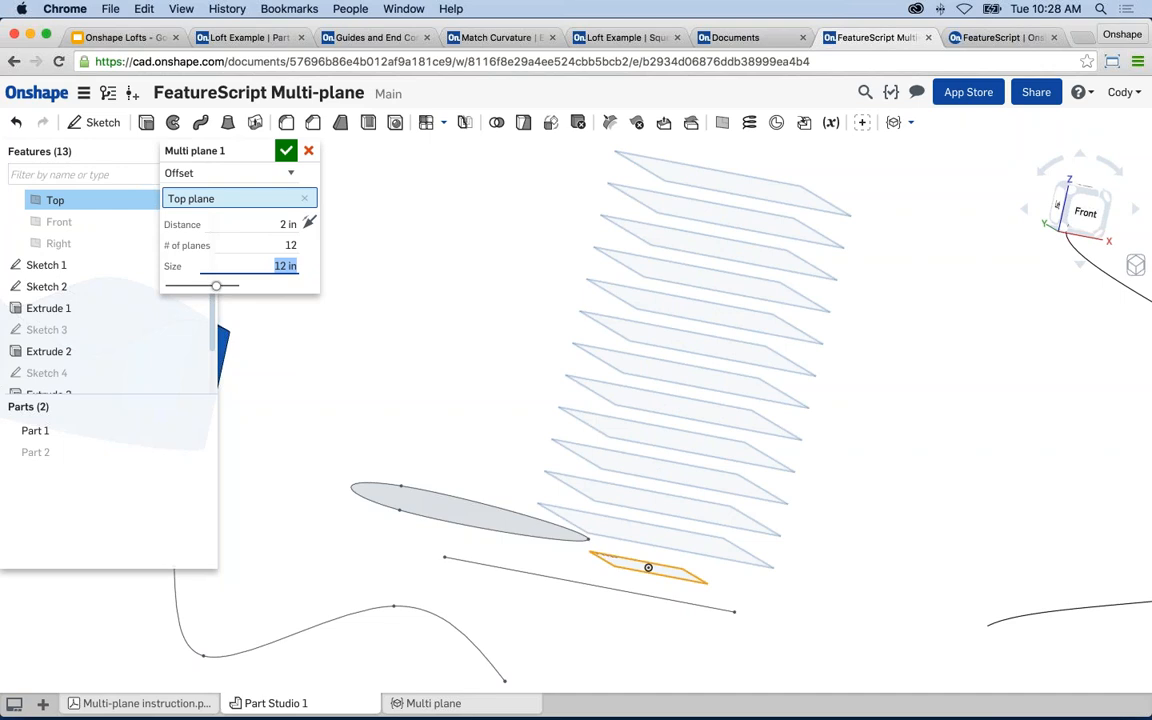
click(298, 244)
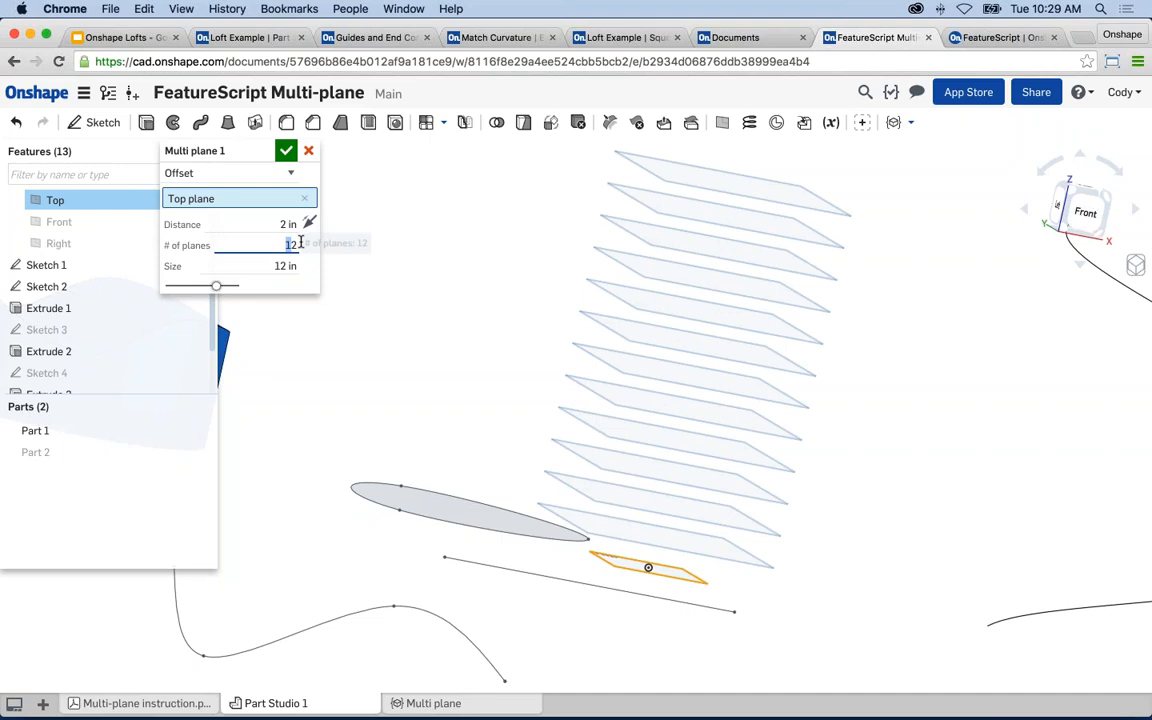
click(286, 224)
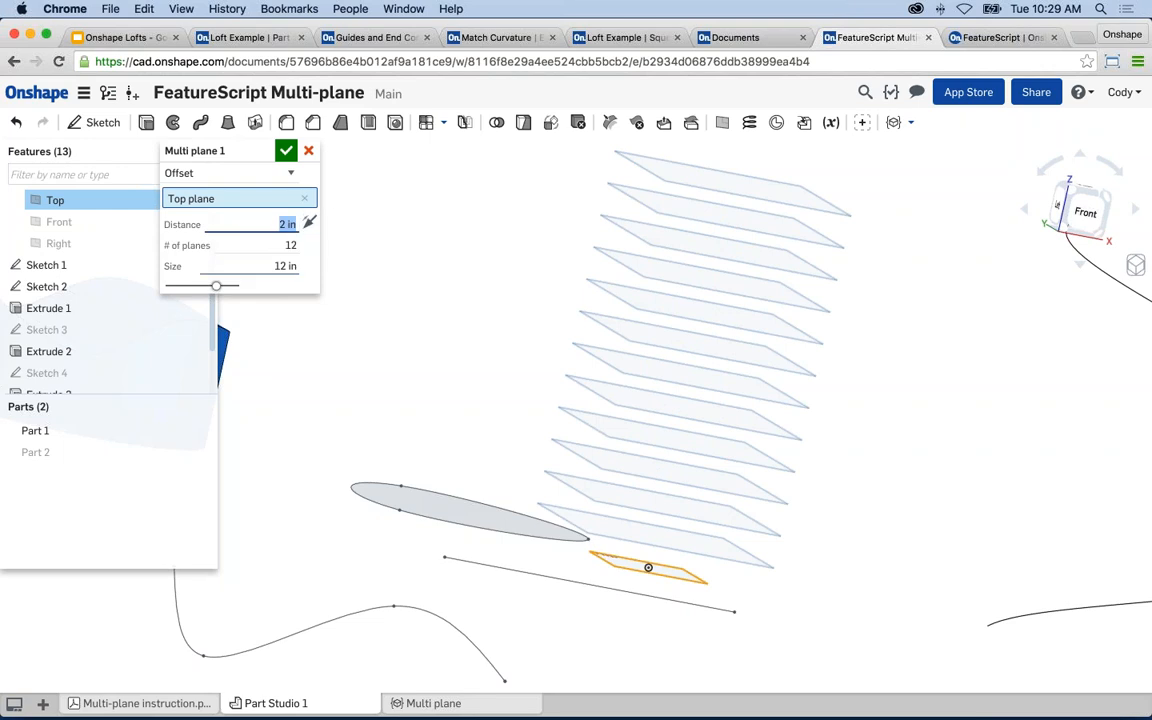
click(289, 156)
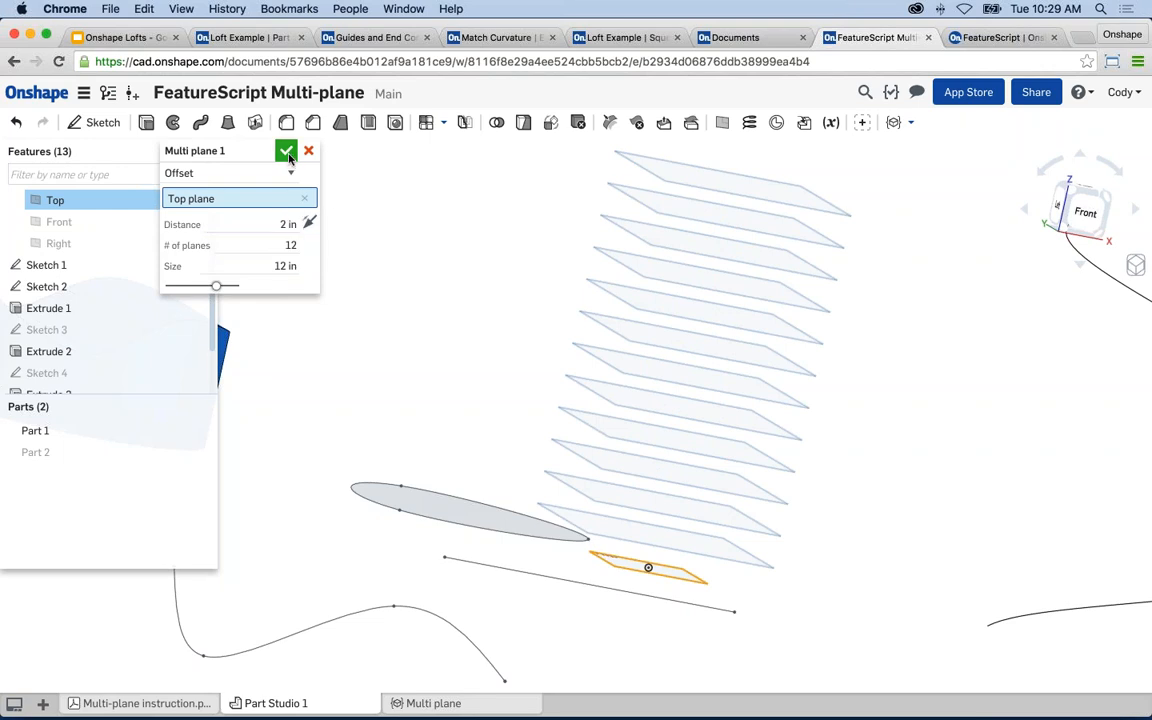
- Select the three uppermost offset planes individually, and clear the selection
click(692, 177)
click(680, 203)
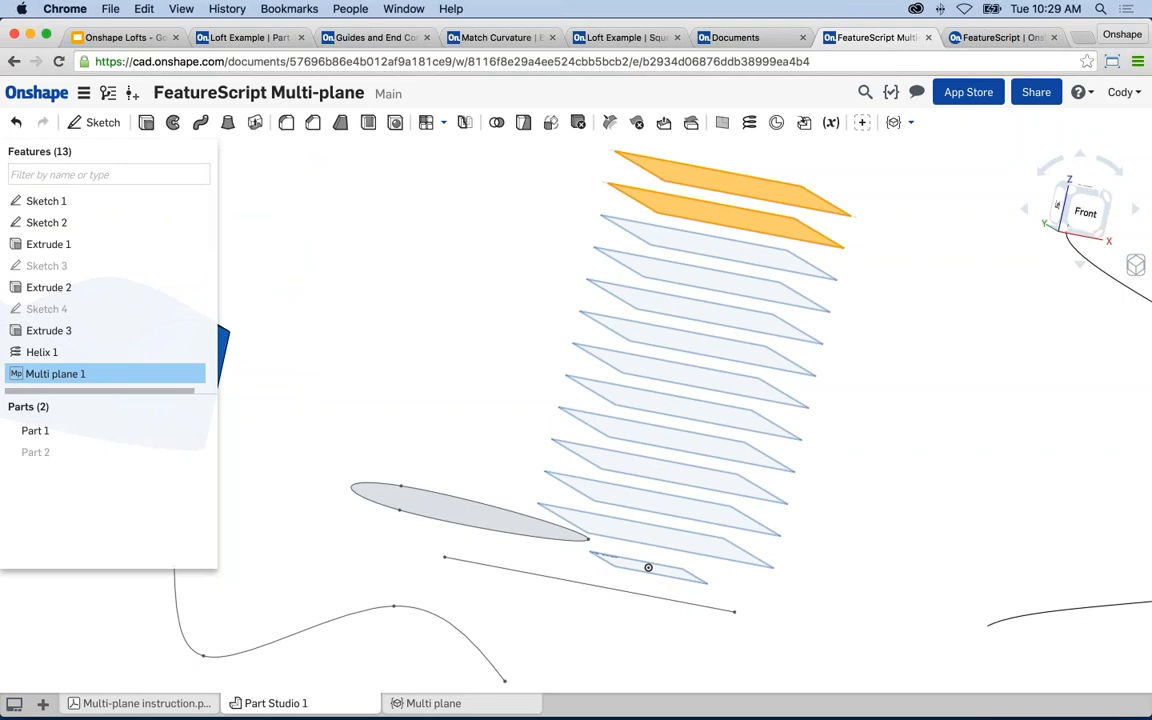
click(715, 247)
key(space)
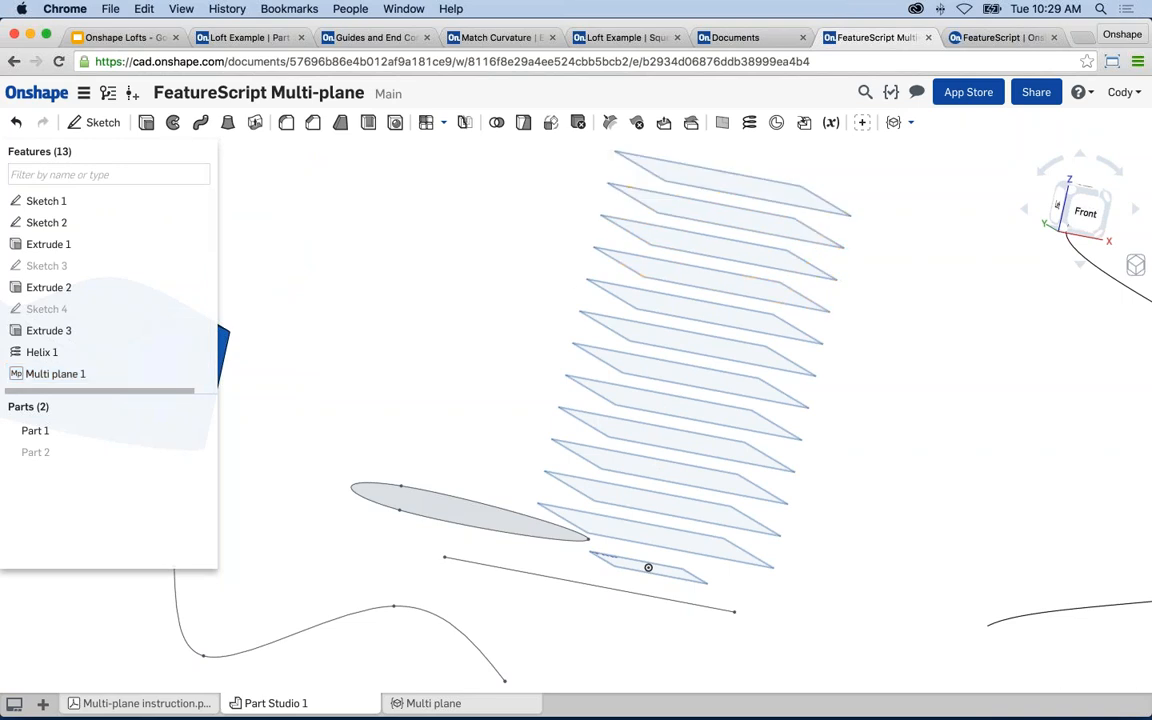
- Start a Curve/point Multi plane feature along the wavy upper edge of the blue extruded part
scroll(508, 325, down, 3)
middle_drag(511, 328, 527, 326)
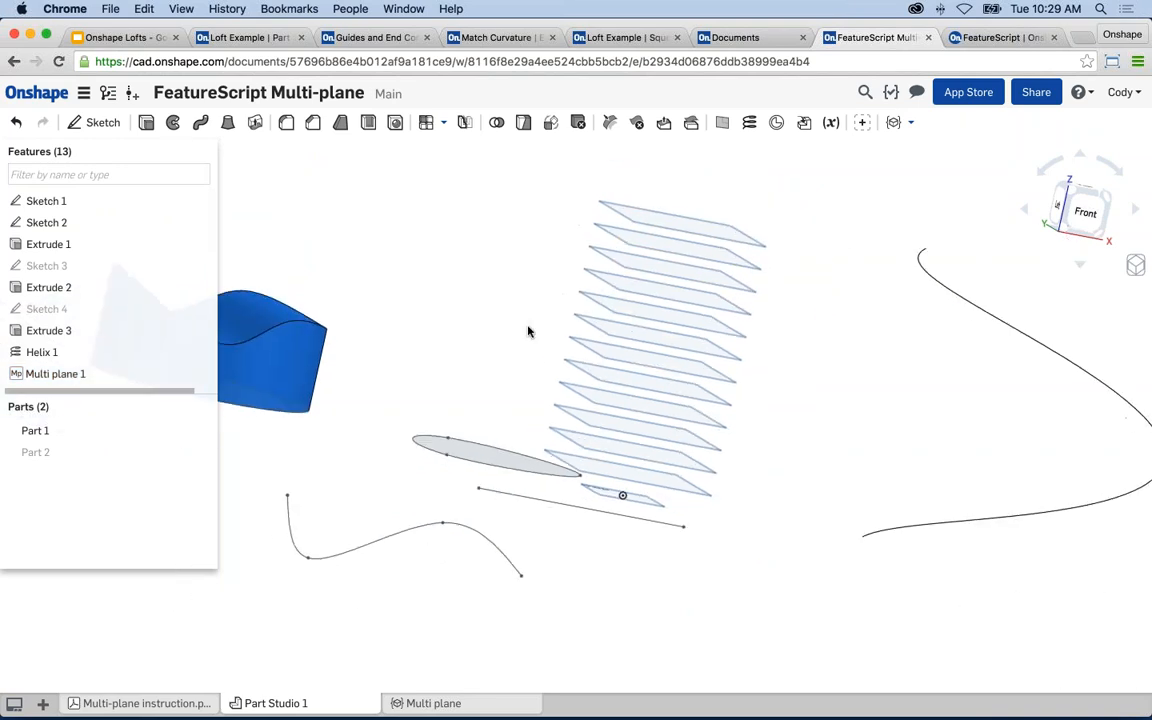
mouse_move(501, 314)
right_down()
mouse_move(555, 298)
mouse_move(504, 300)
mouse_move(535, 294)
right_up()
click(899, 122)
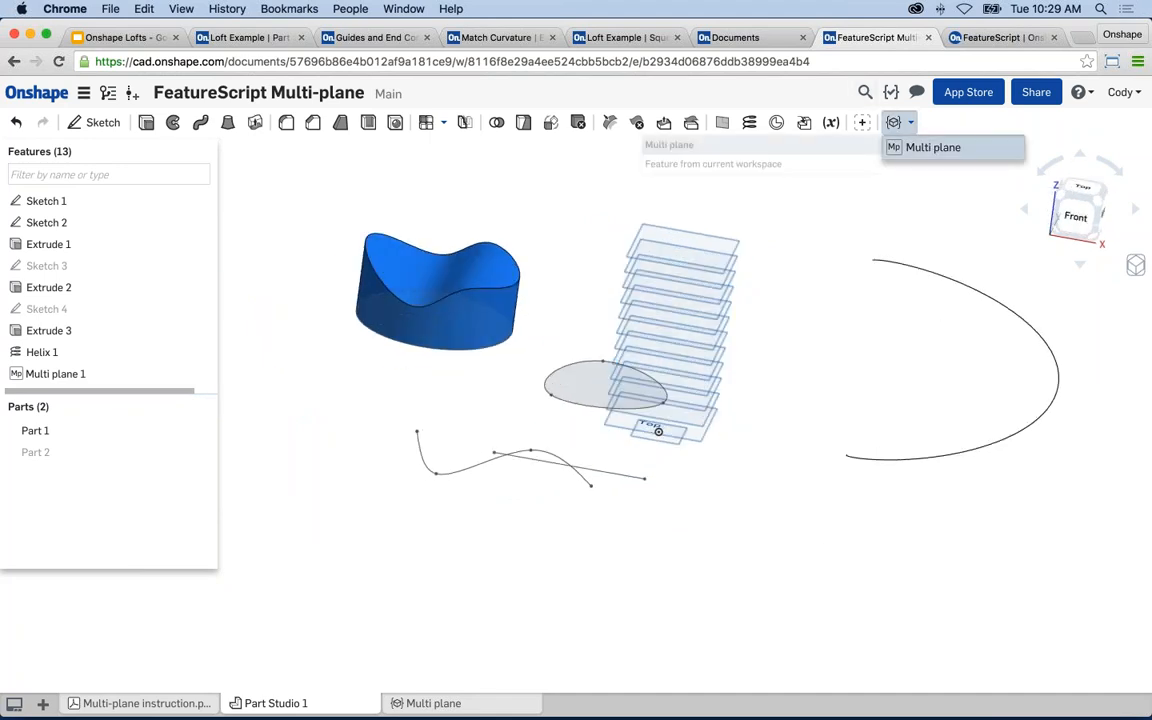
click(933, 147)
click(218, 172)
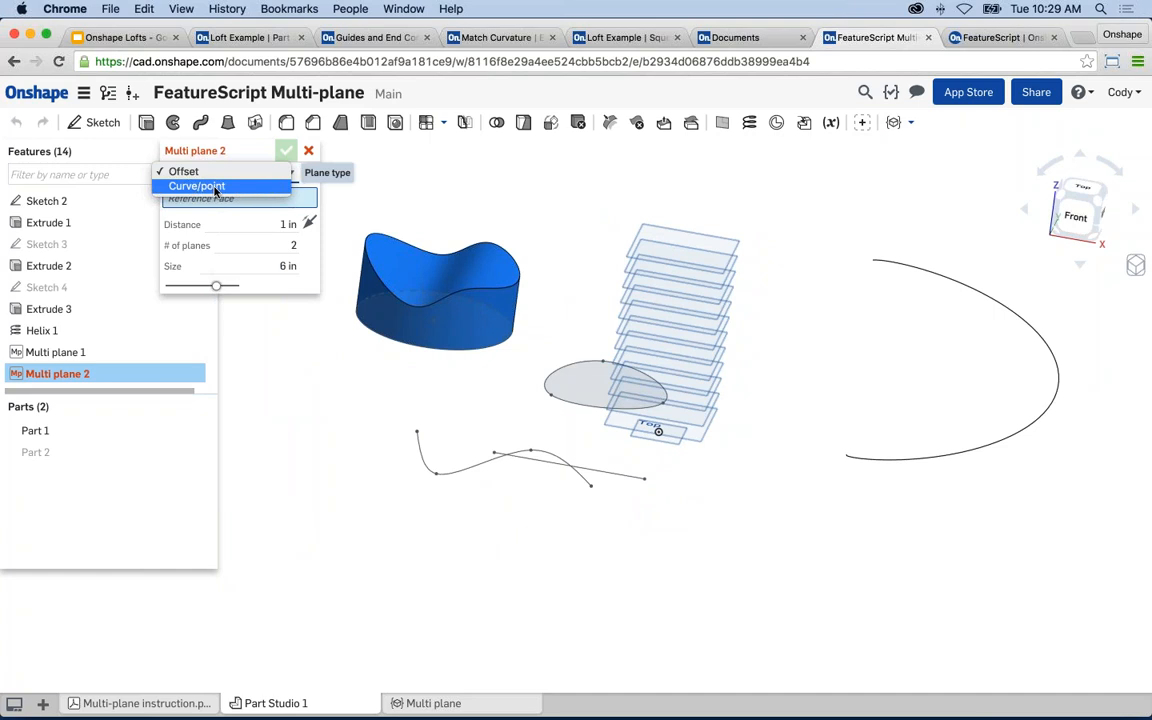
click(214, 187)
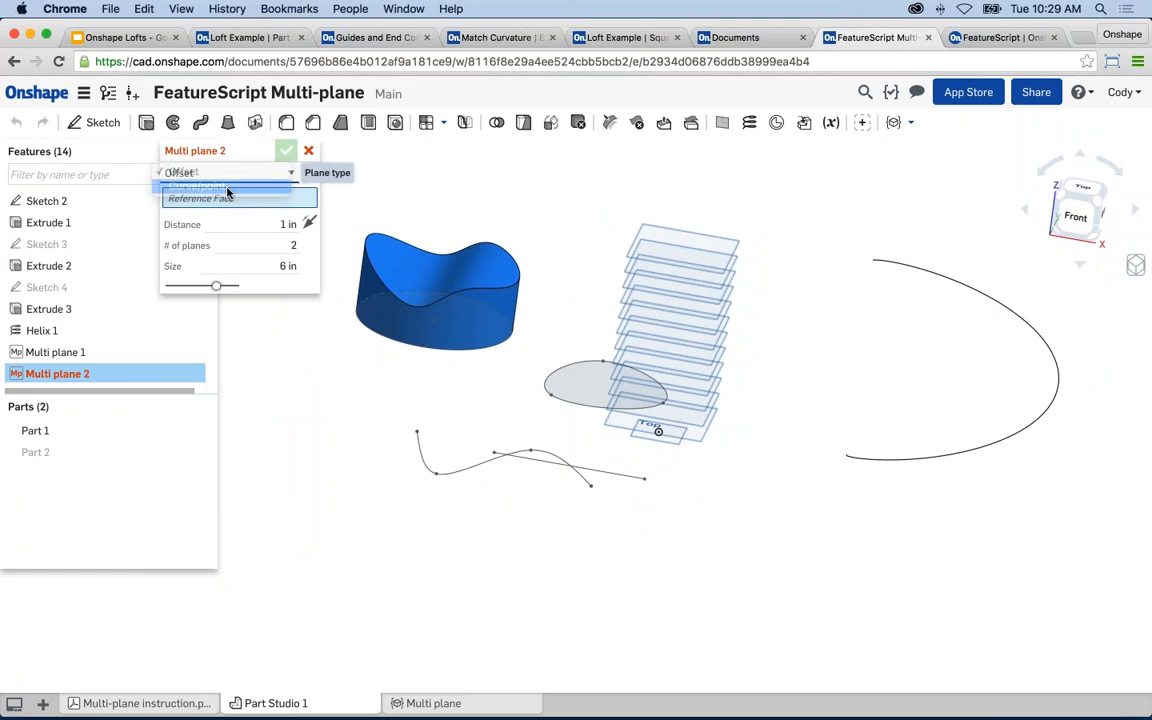
click(475, 295)
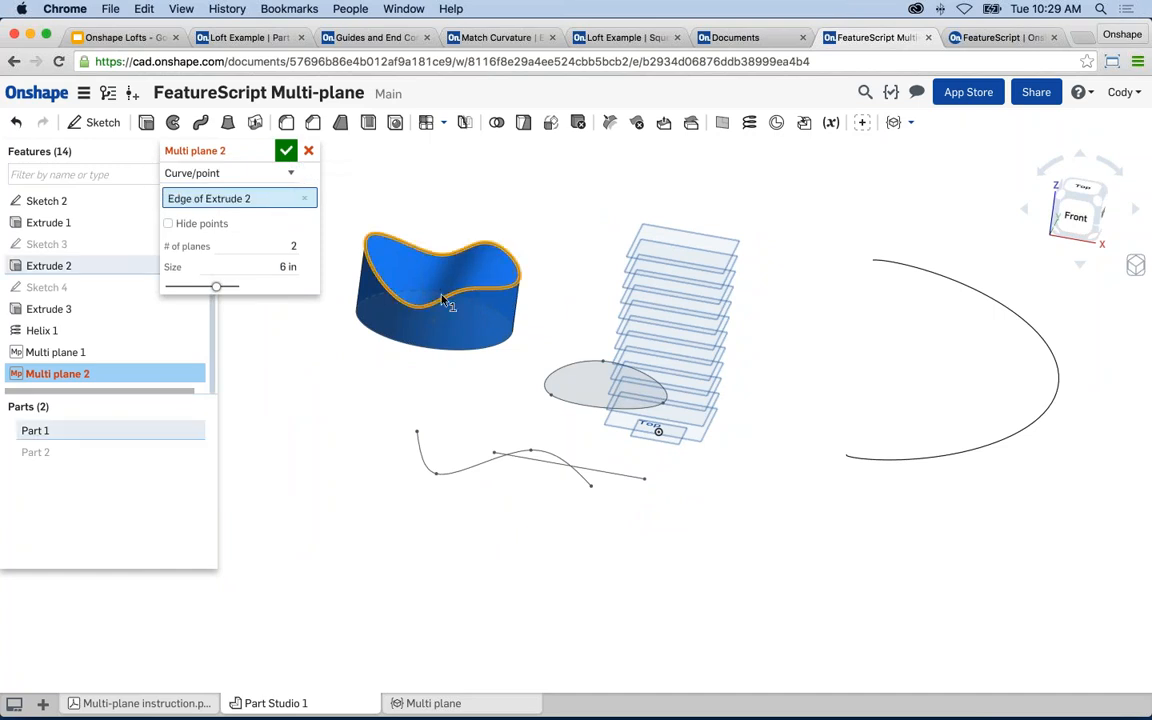
- Set the number of planes along the edge to 12 and accept the Multi plane feature
double_click(301, 250)
text(12)
key(Return)
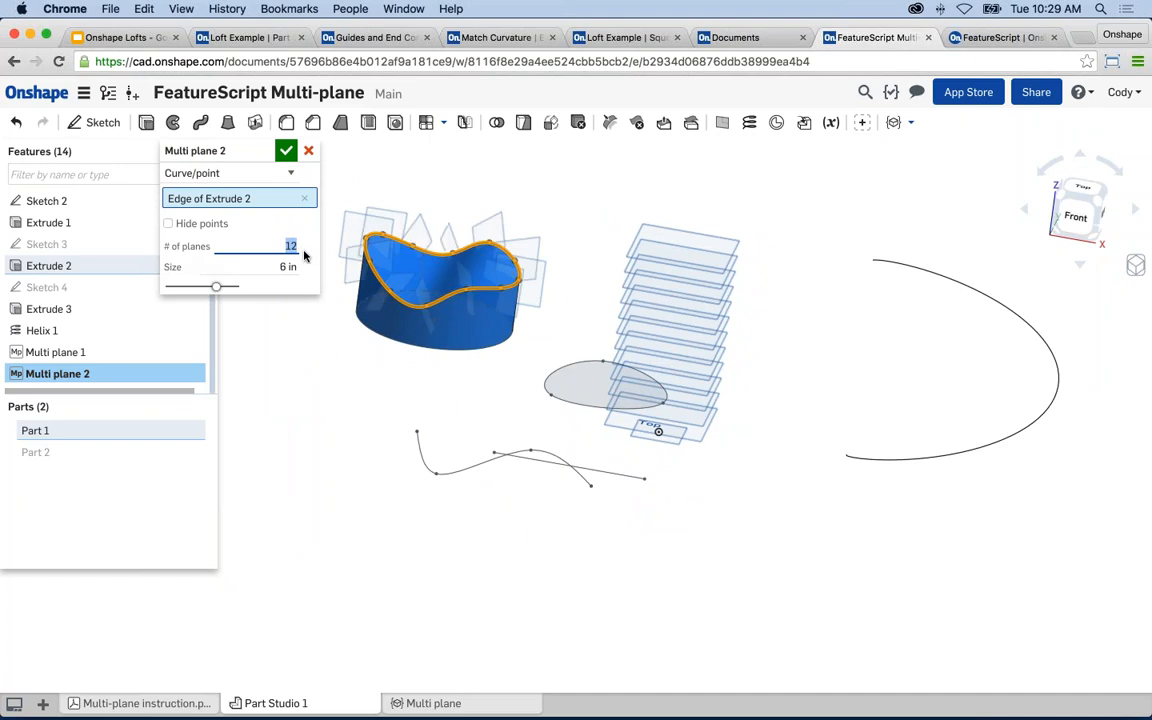
middle_drag(420, 311, 518, 348)
scroll(518, 348, up, 10)
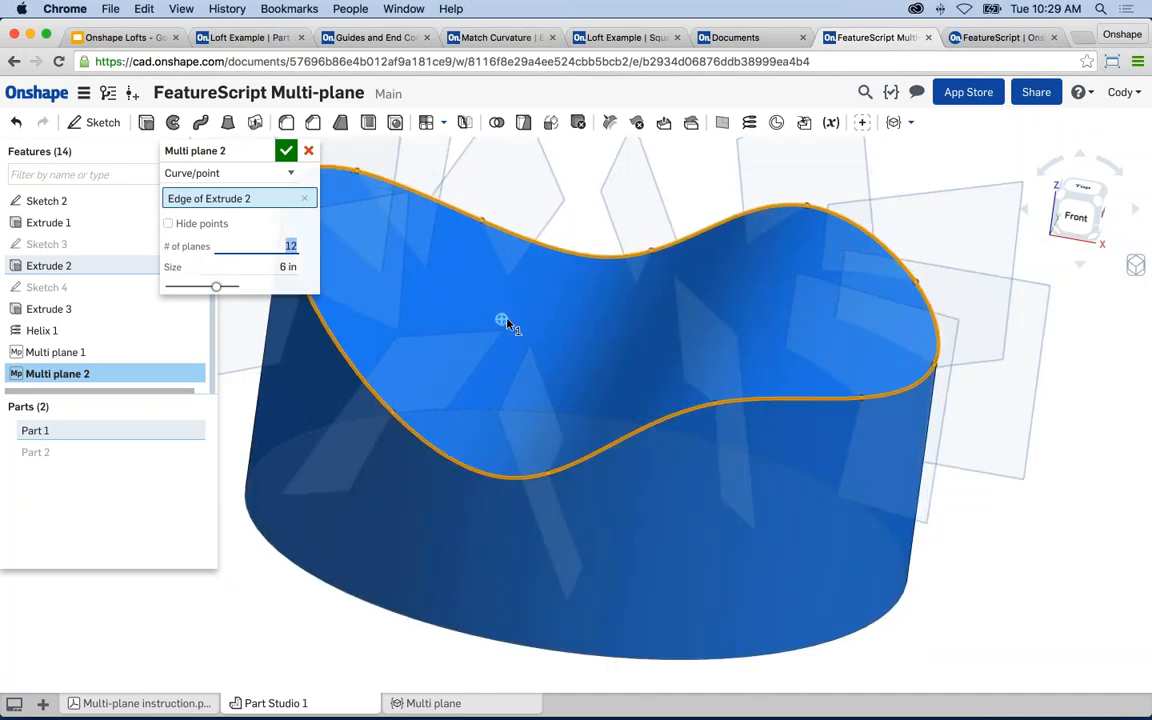
mouse_move(507, 325)
right_down()
mouse_move(571, 330)
mouse_move(482, 325)
right_up()
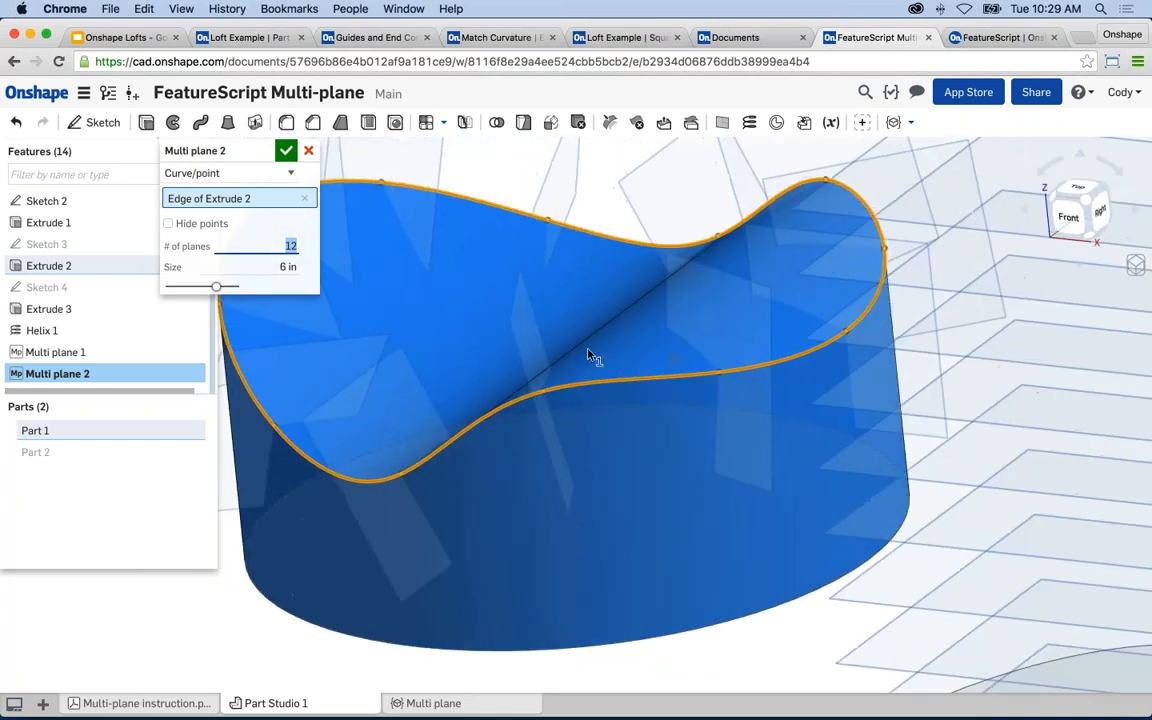
scroll(560, 358, down, 10)
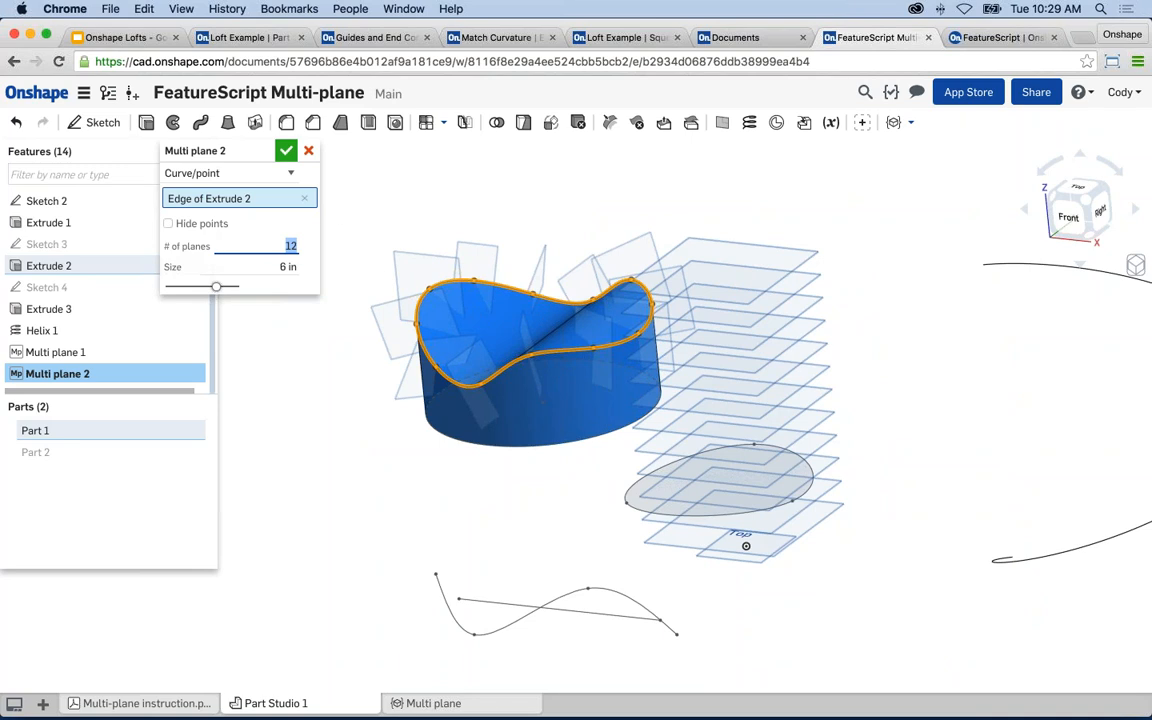
click(286, 150)
scroll(365, 330, down, 5)
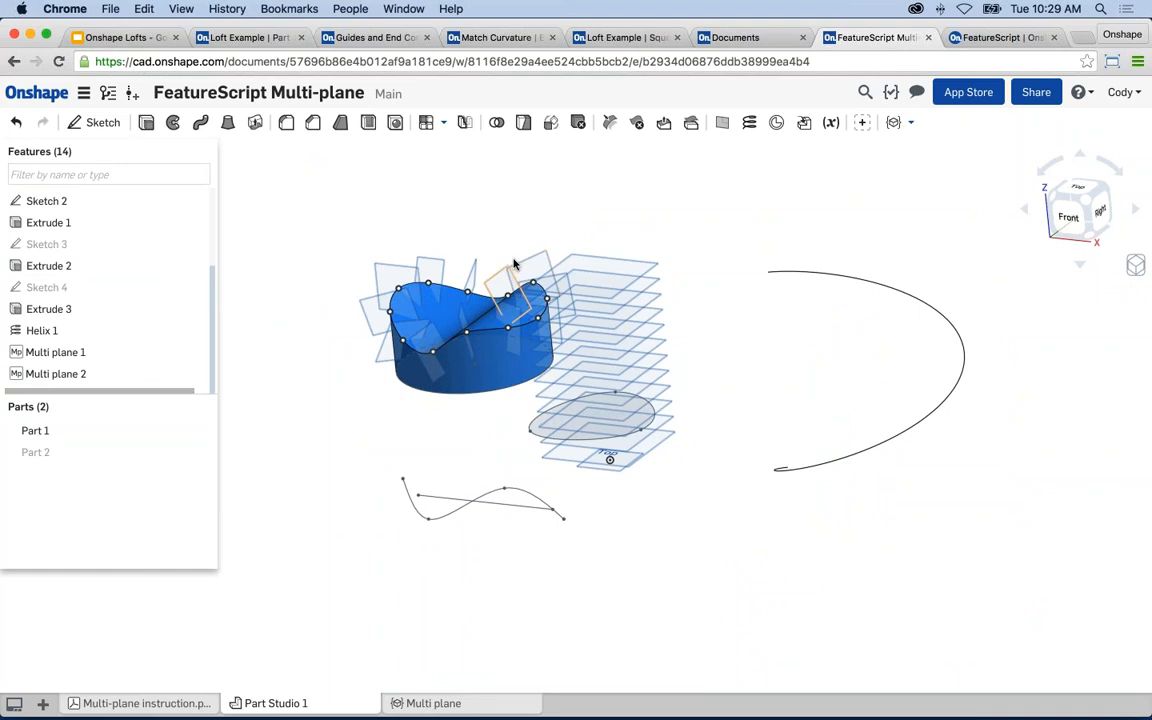
middle_drag(700, 264, 700, 254)
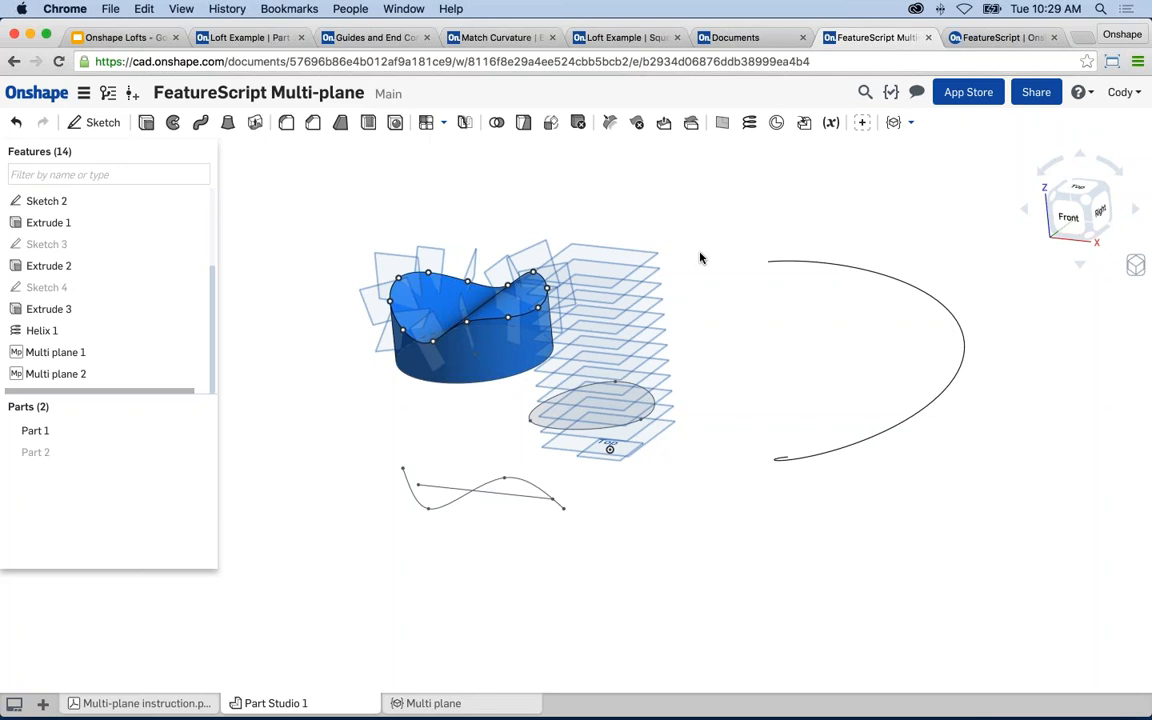
- Browse the FeatureScript samples available as custom features down to FeatureScript Multi-plane, and close the list without adding any
click(862, 122)
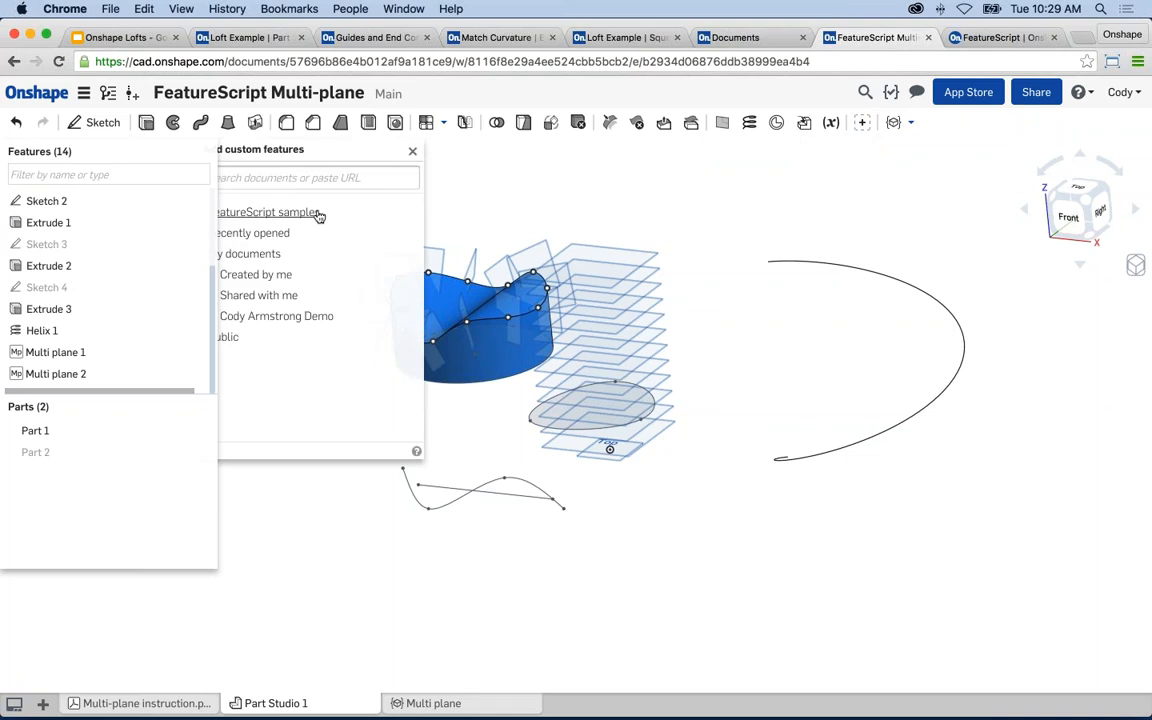
click(268, 212)
drag(338, 152, 377, 154)
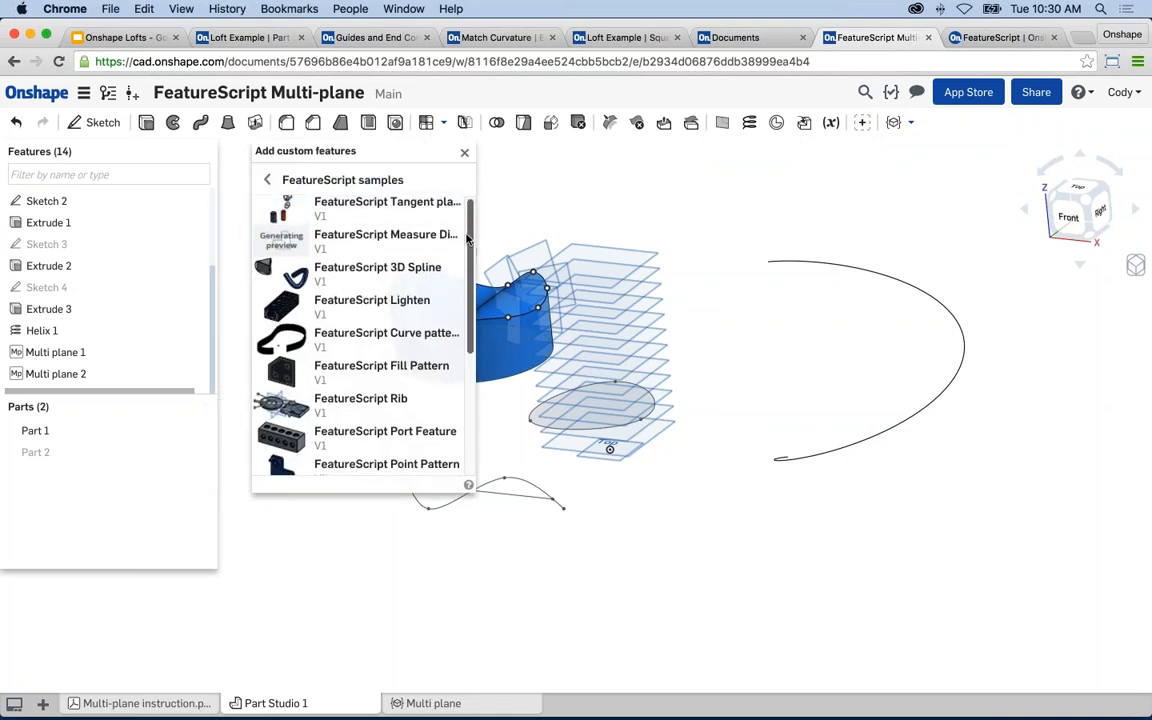
drag(466, 233, 466, 337)
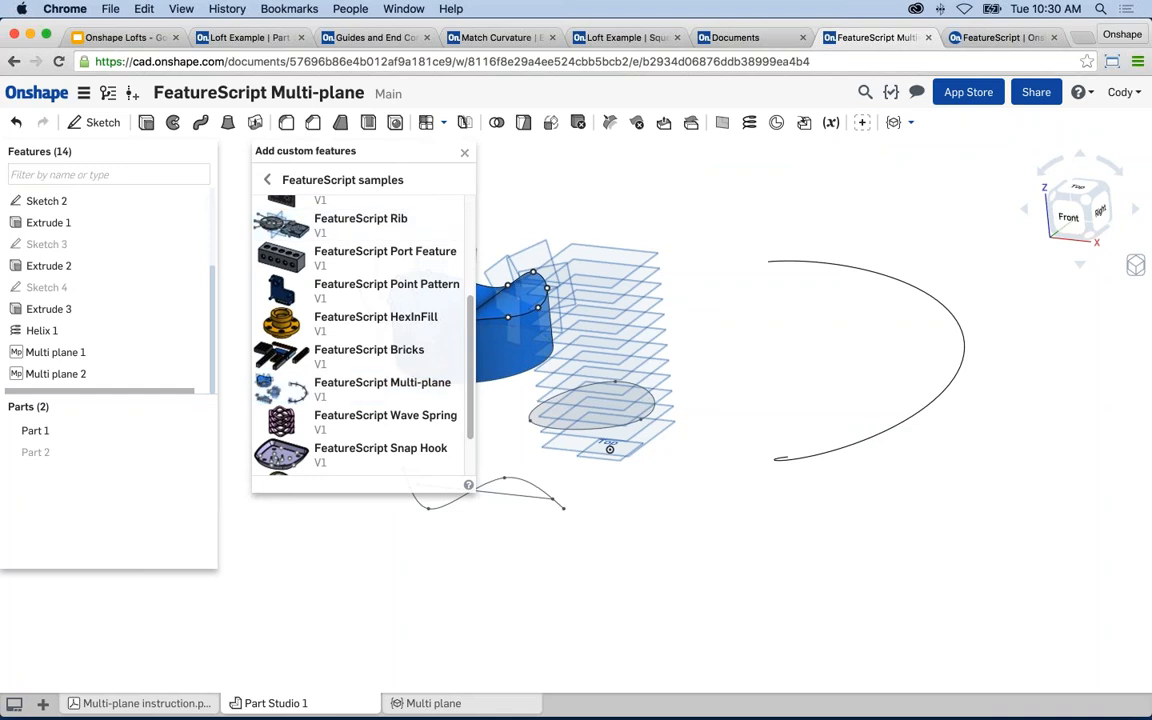
click(464, 152)
scroll(600, 300, up, 2)
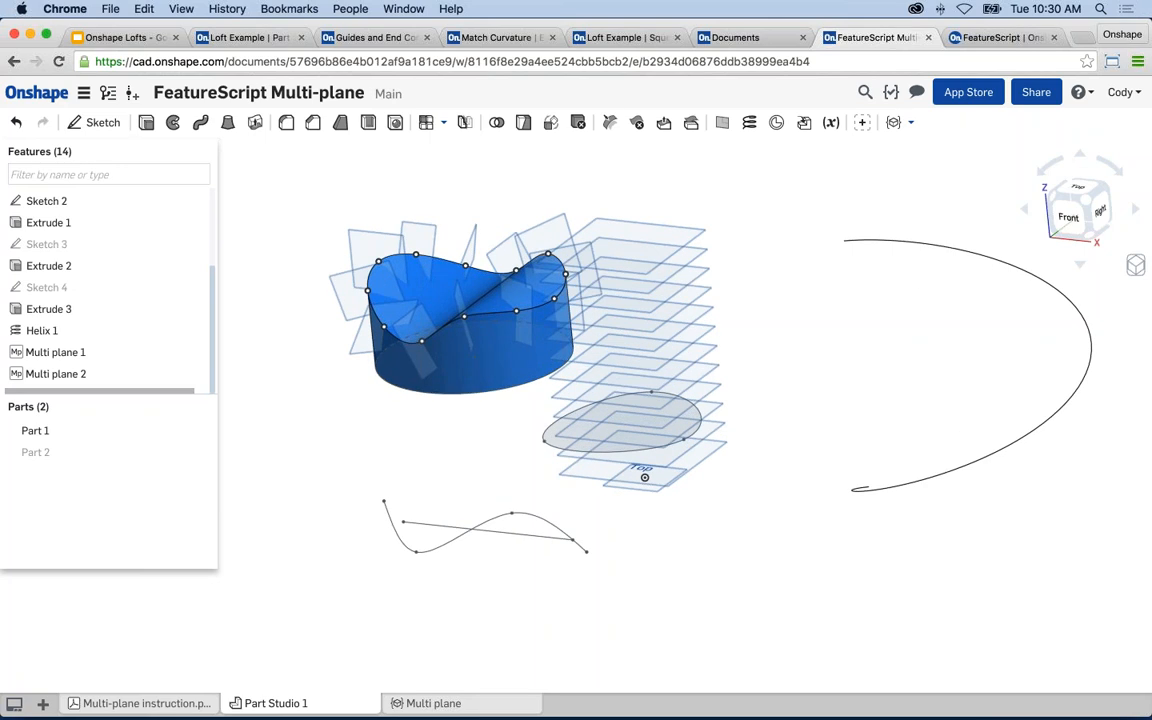
- Switch to the Onshape Lofts presentation and advance to the slide "Tips for Guides"
click(123, 40)
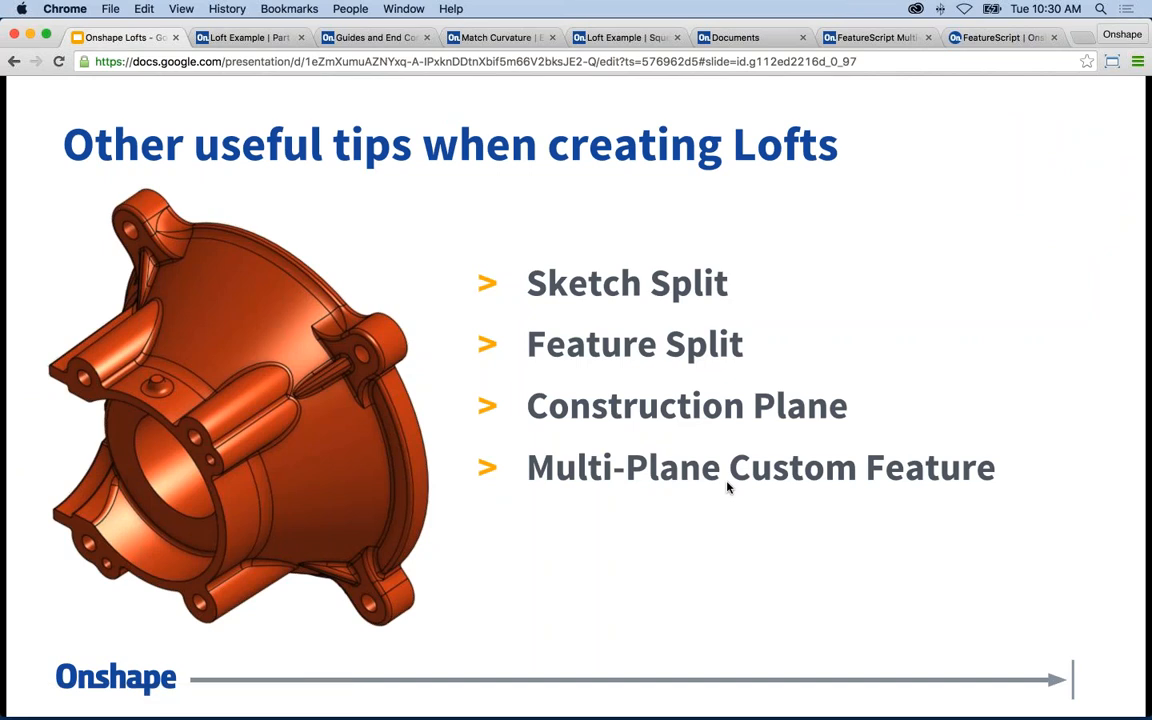
key(Right)
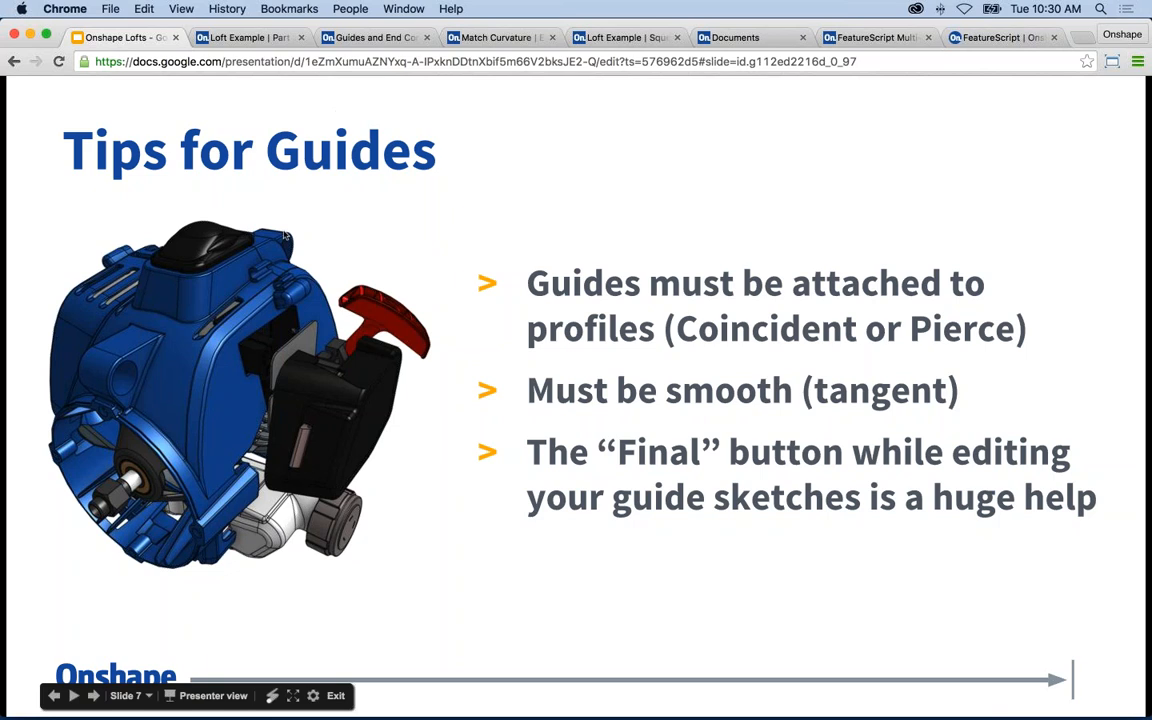
- Switch to the Guides and End Conditions document and reload it
click(352, 40)
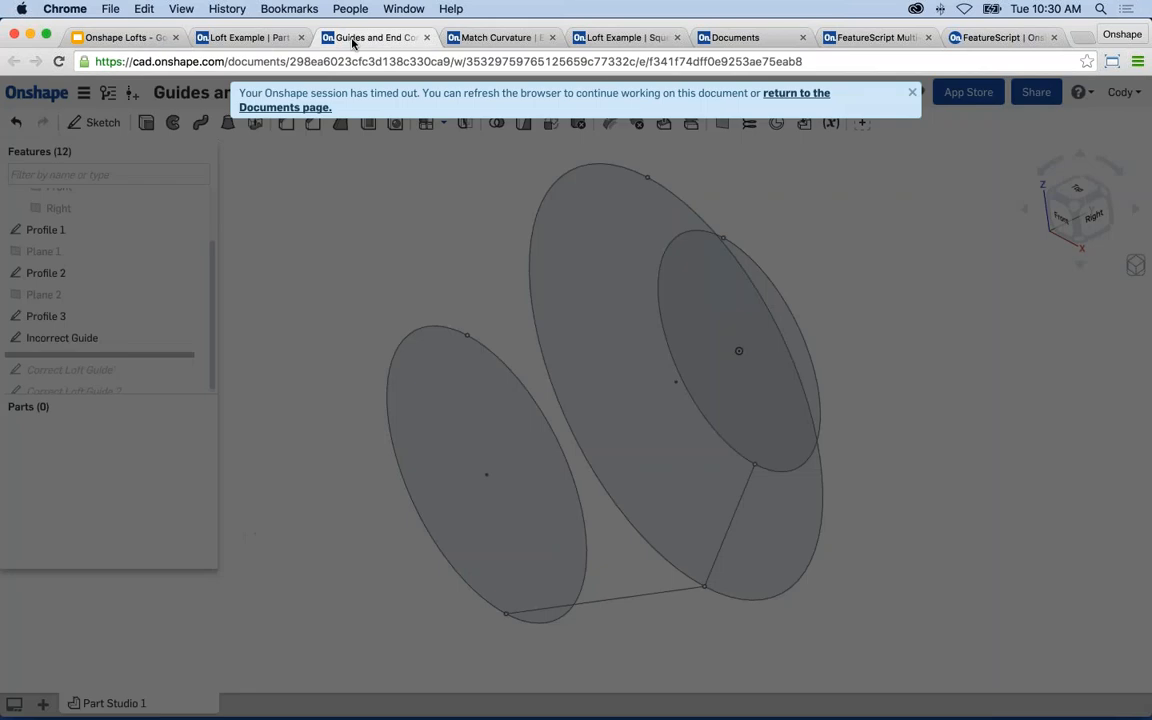
click(60, 62)
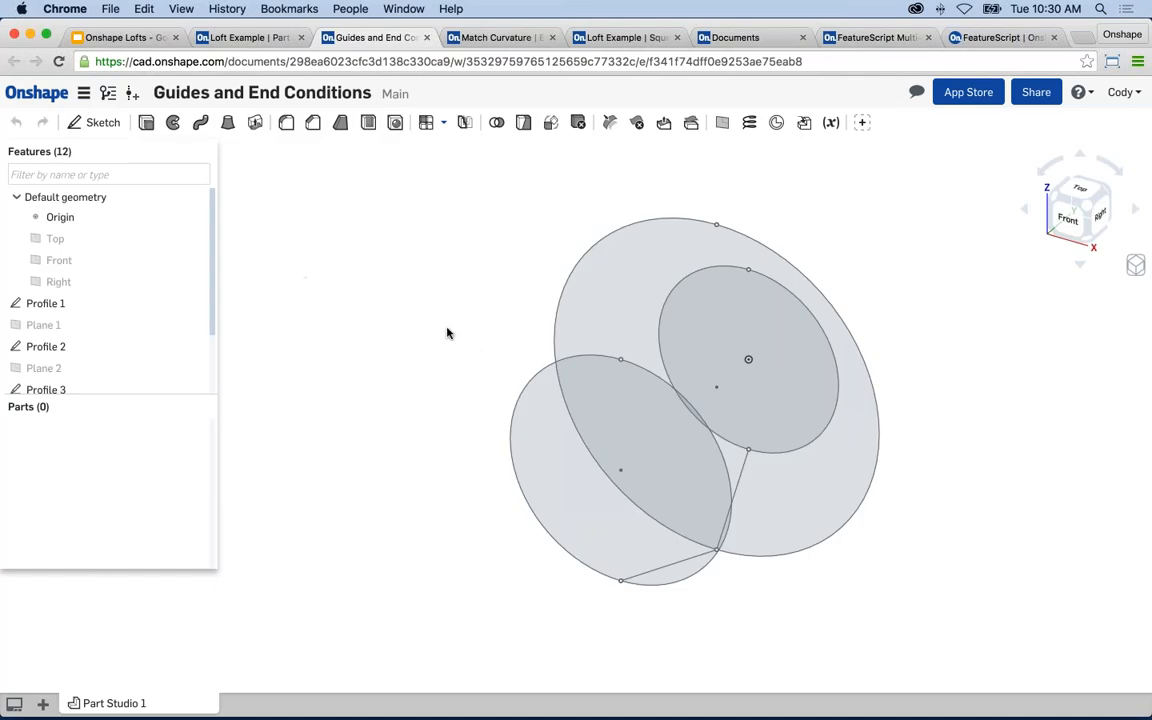
- Start a new solid loft through the faces of Profile 1, Profile 2 and Profile 3, and view it from the bottom
mouse_move(445, 332)
right_down()
mouse_move(413, 337)
mouse_move(445, 305)
right_up()
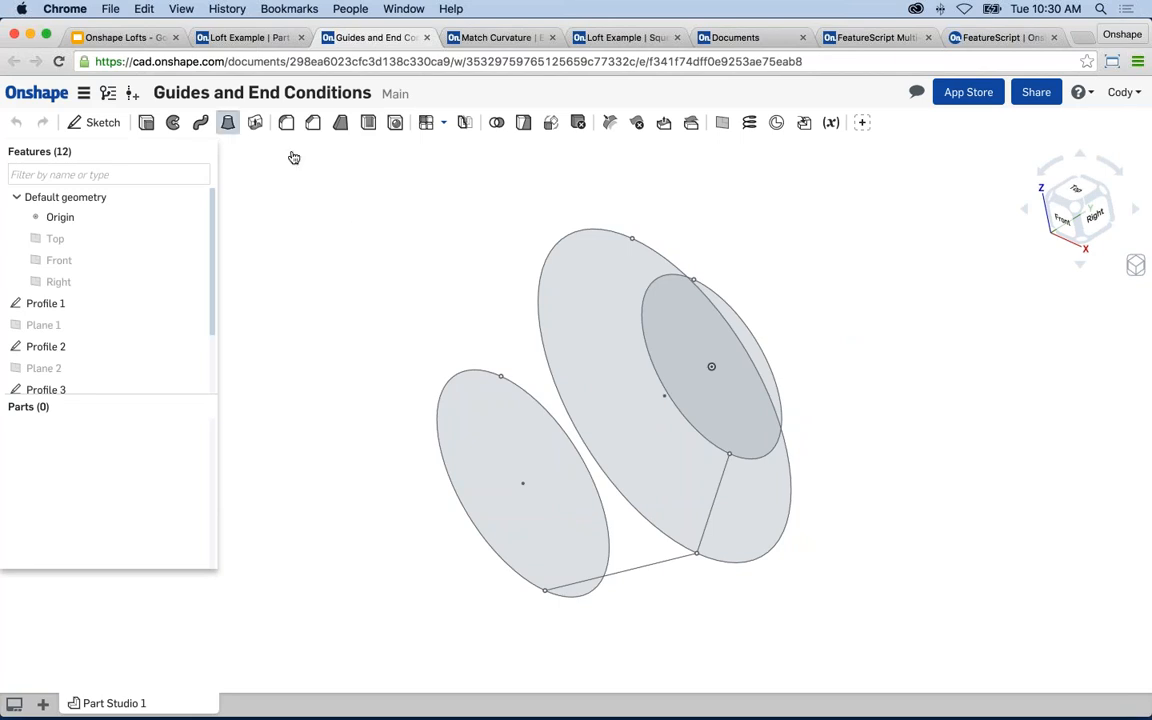
click(228, 122)
click(661, 286)
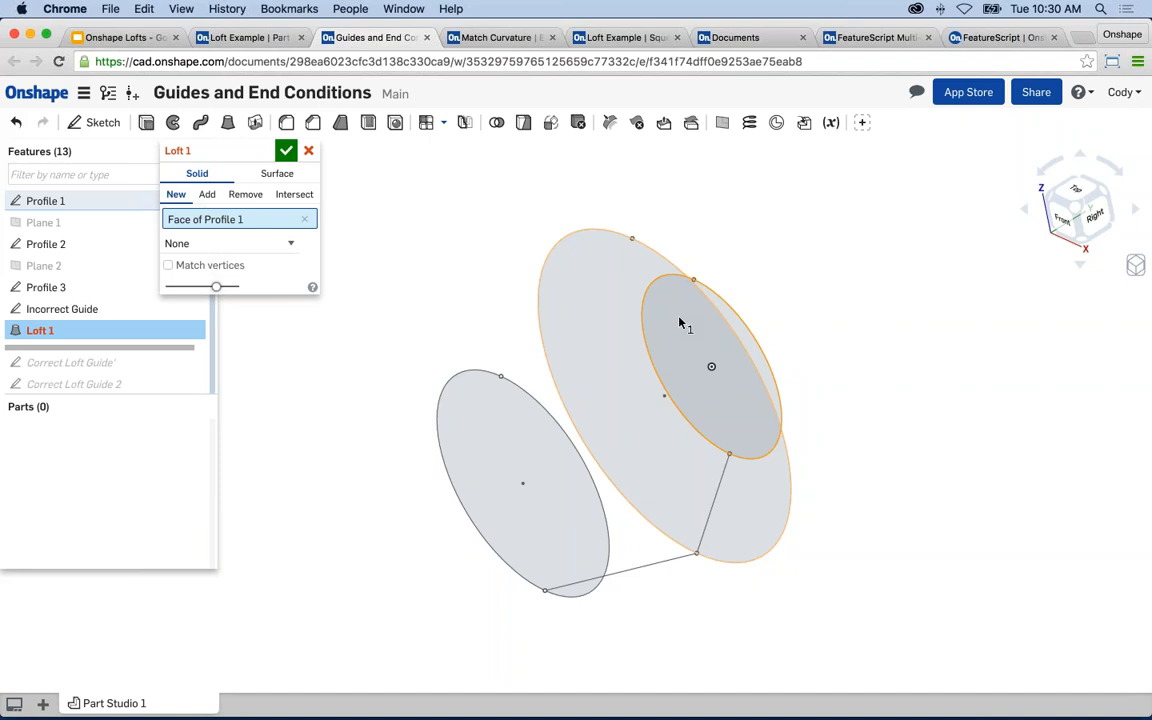
click(610, 350)
click(527, 406)
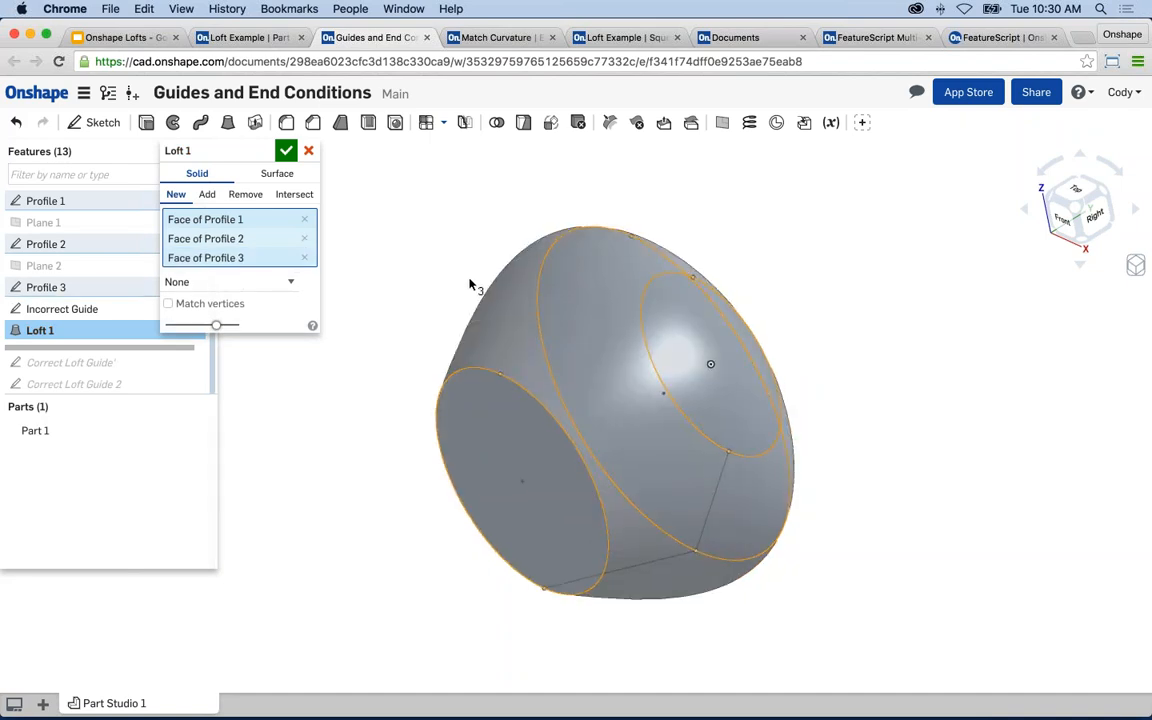
right_drag(390, 352, 678, 228)
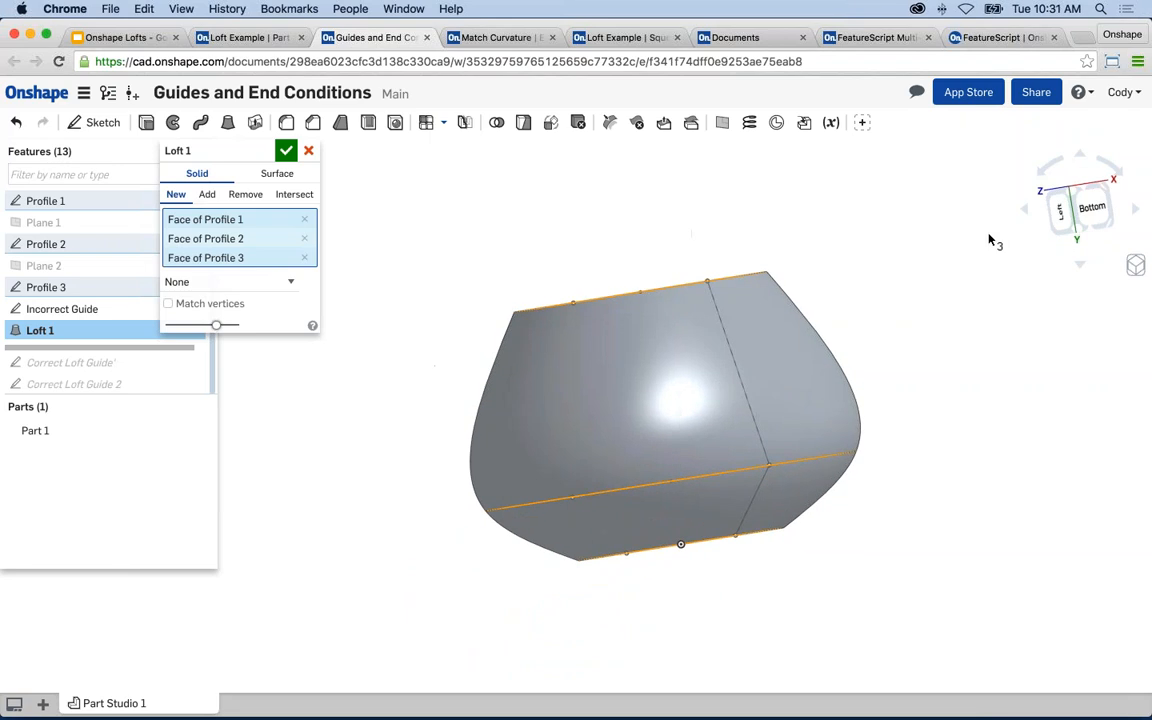
click(1088, 206)
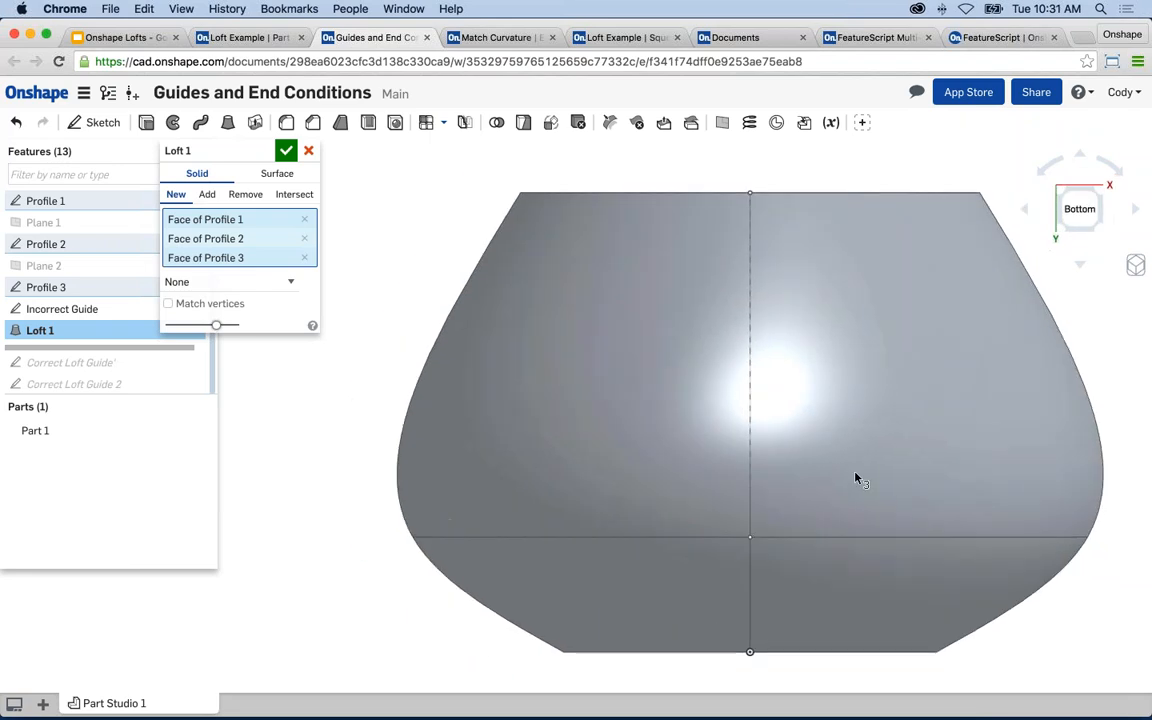
- Control the loft with end conditions and set the start profile condition to Normal to profile
middle_drag(856, 472, 737, 430)
scroll(686, 514, down, 2)
middle_drag(670, 522, 708, 524)
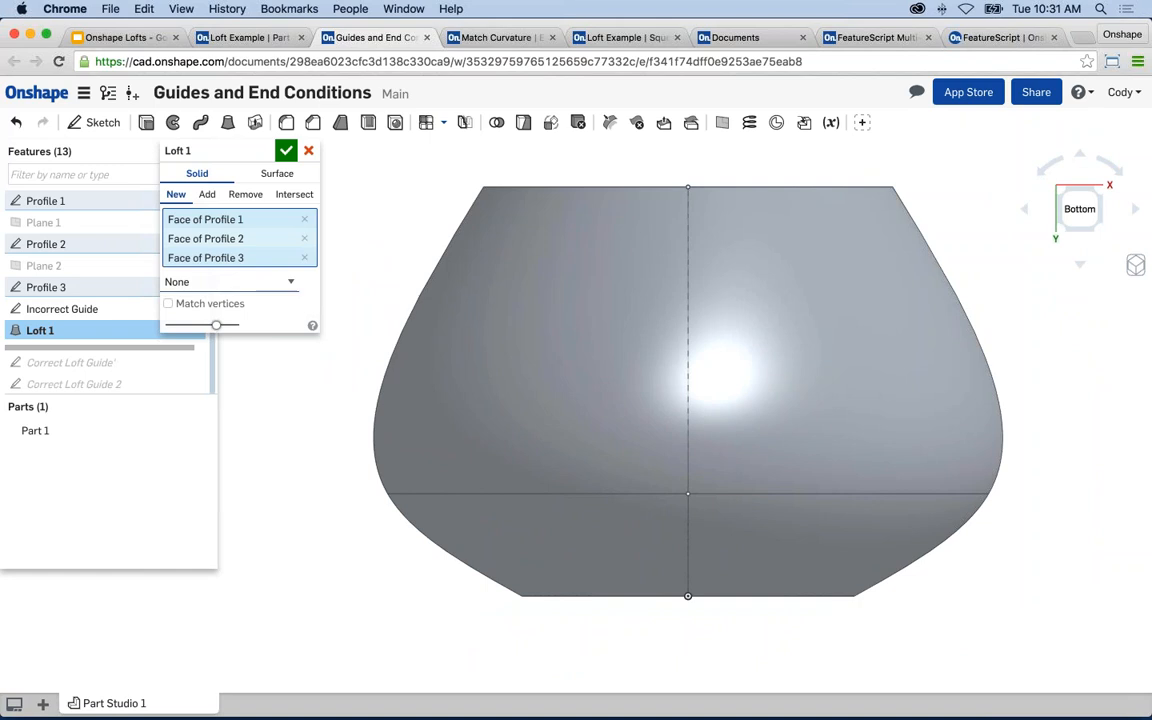
click(289, 282)
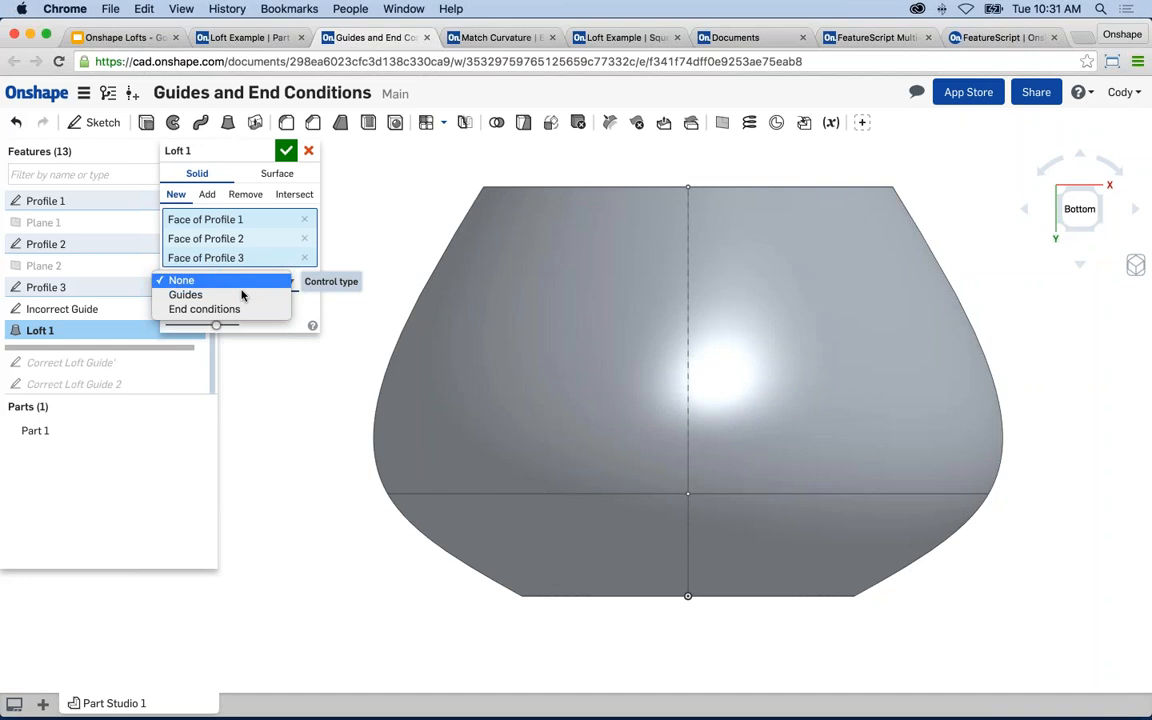
click(219, 284)
click(218, 283)
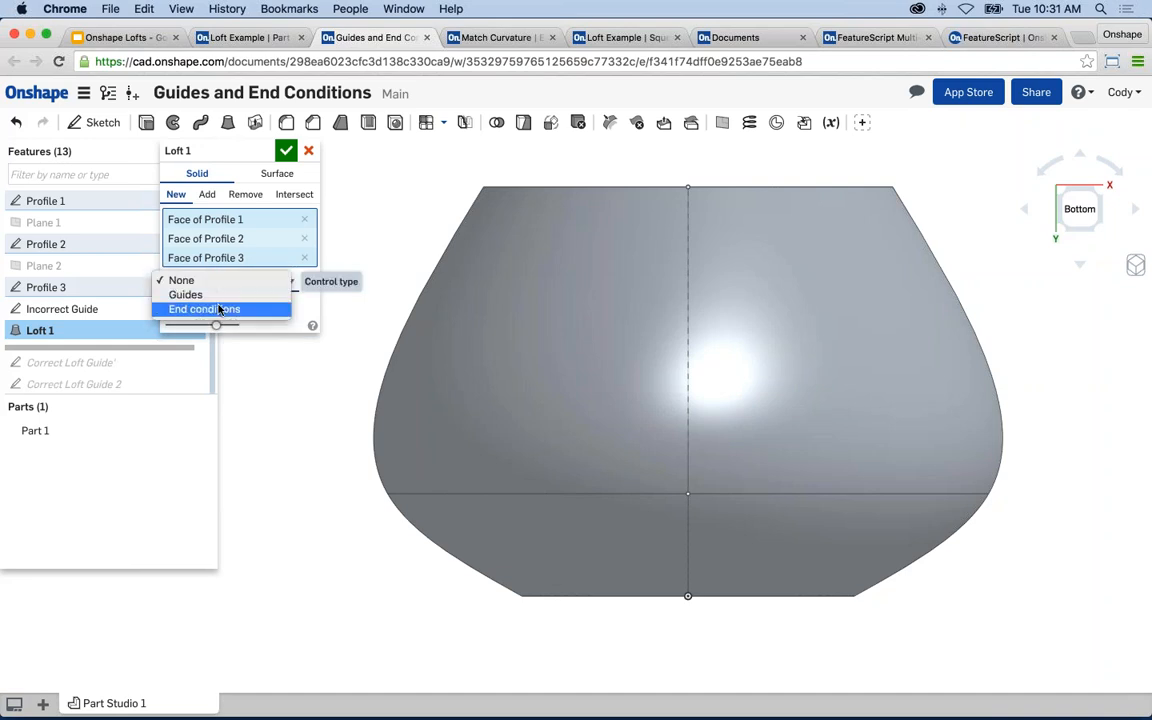
click(223, 311)
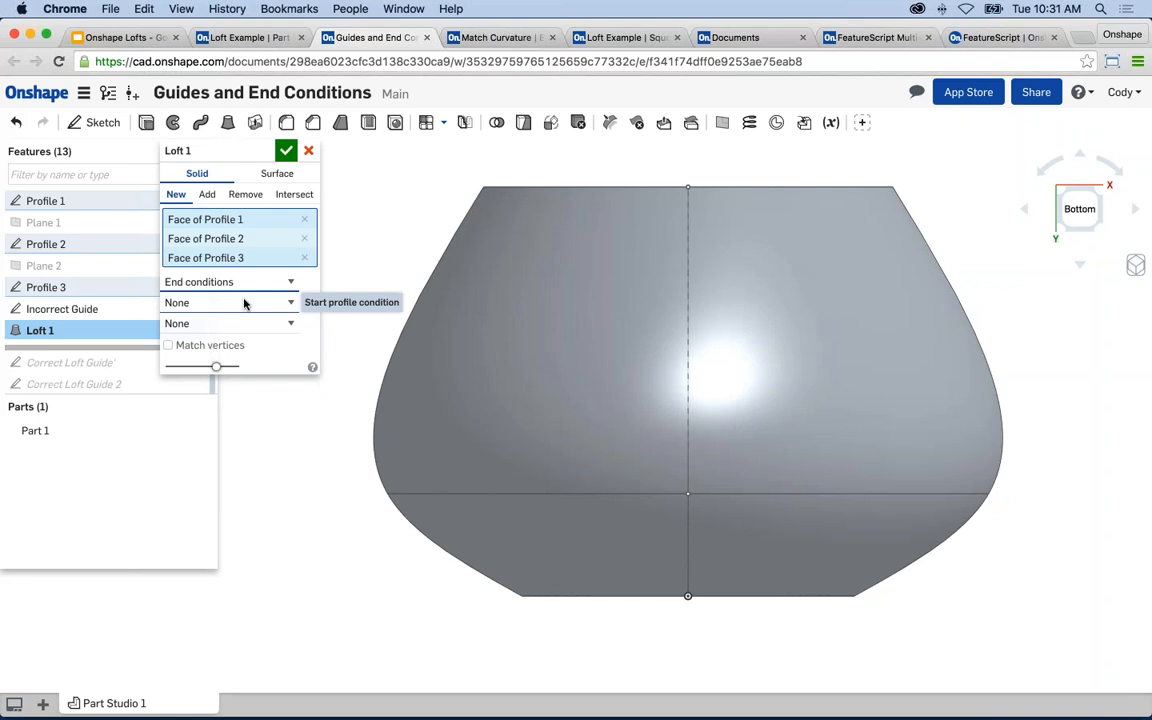
click(241, 305)
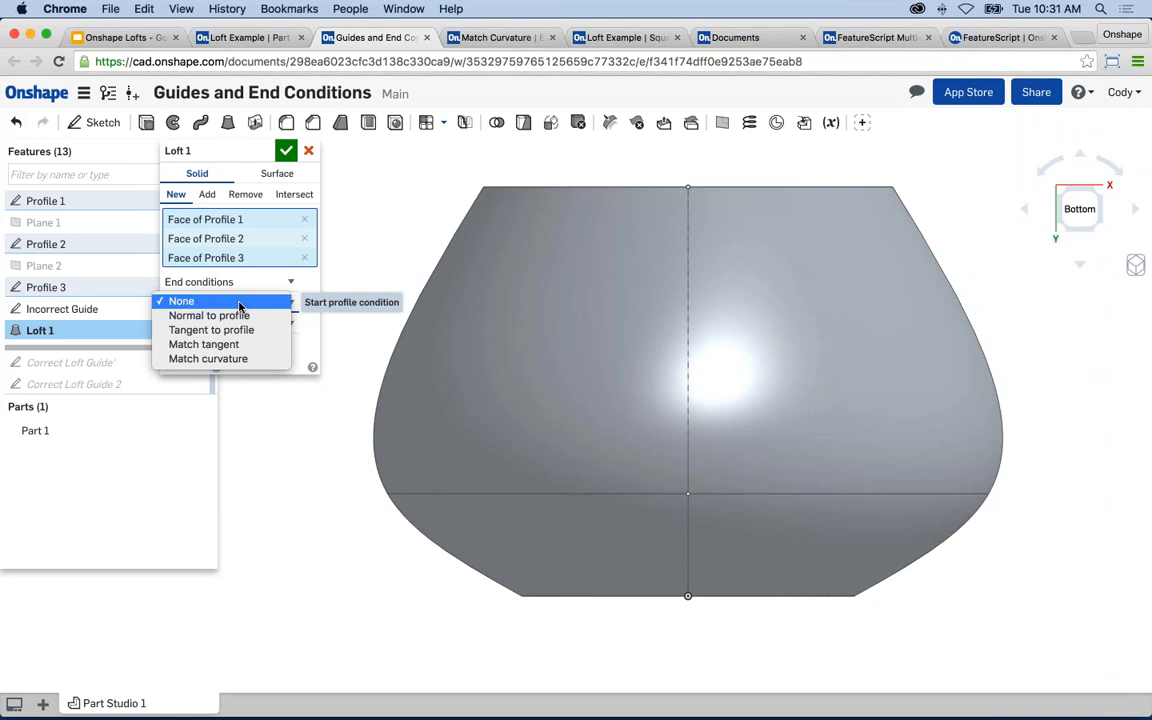
click(238, 316)
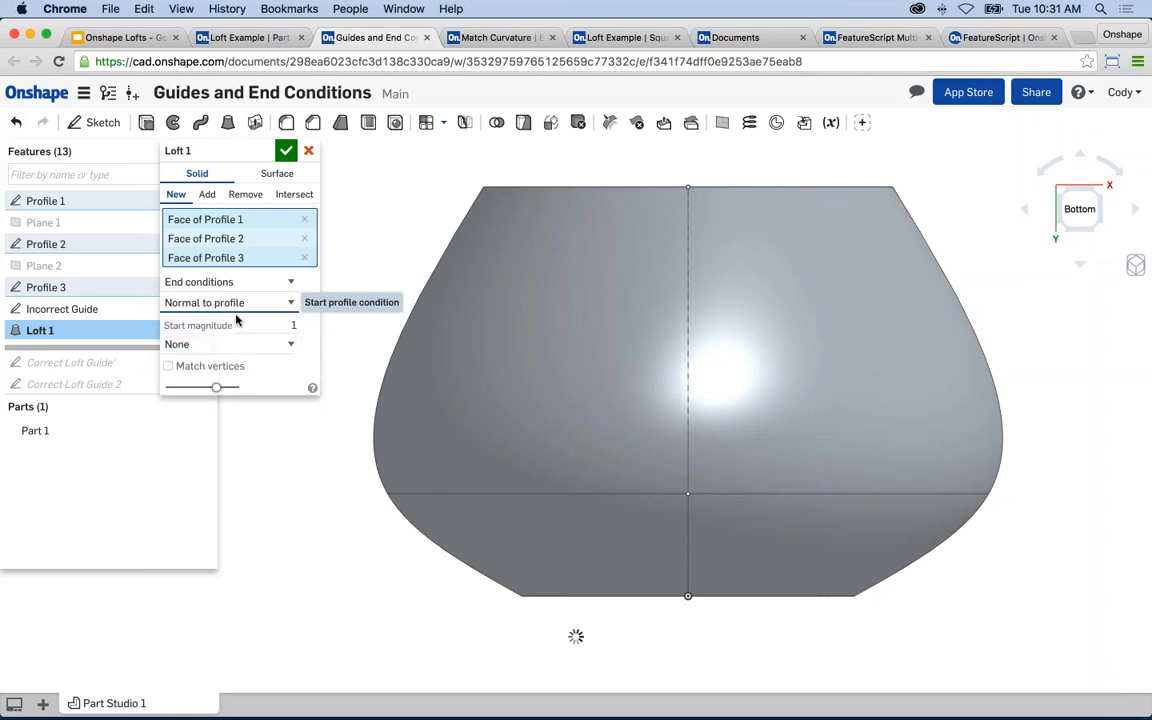
scroll(519, 584, up, 5)
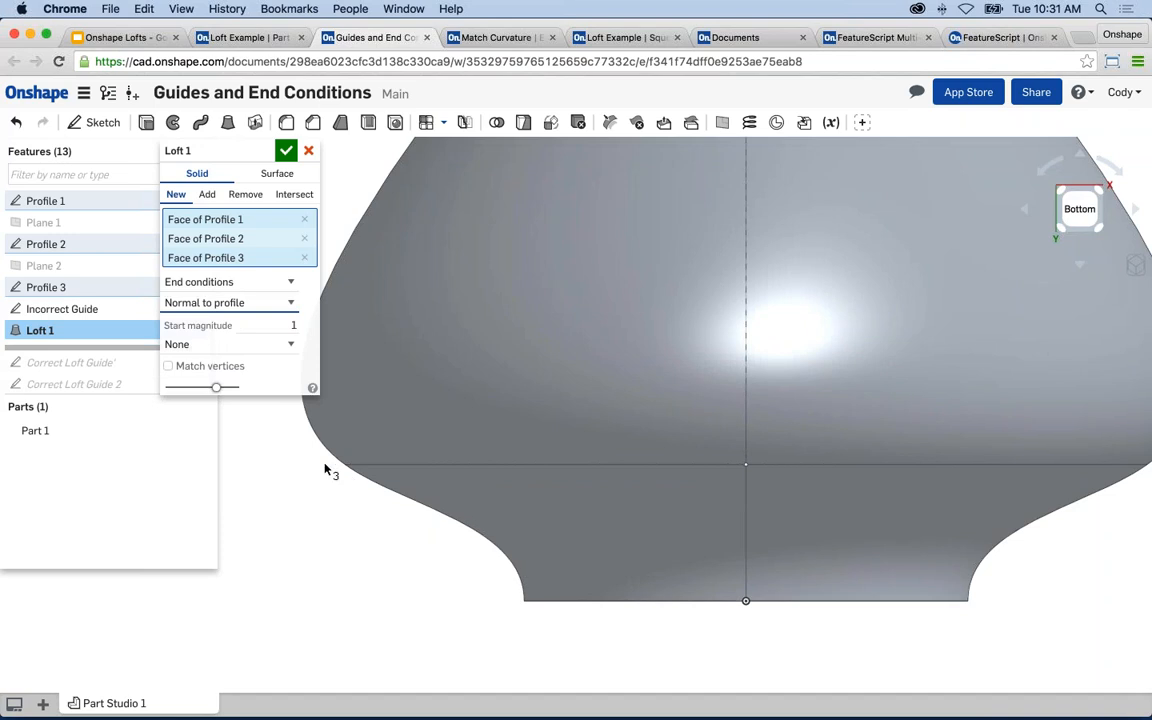
scroll(400, 483, down, 3)
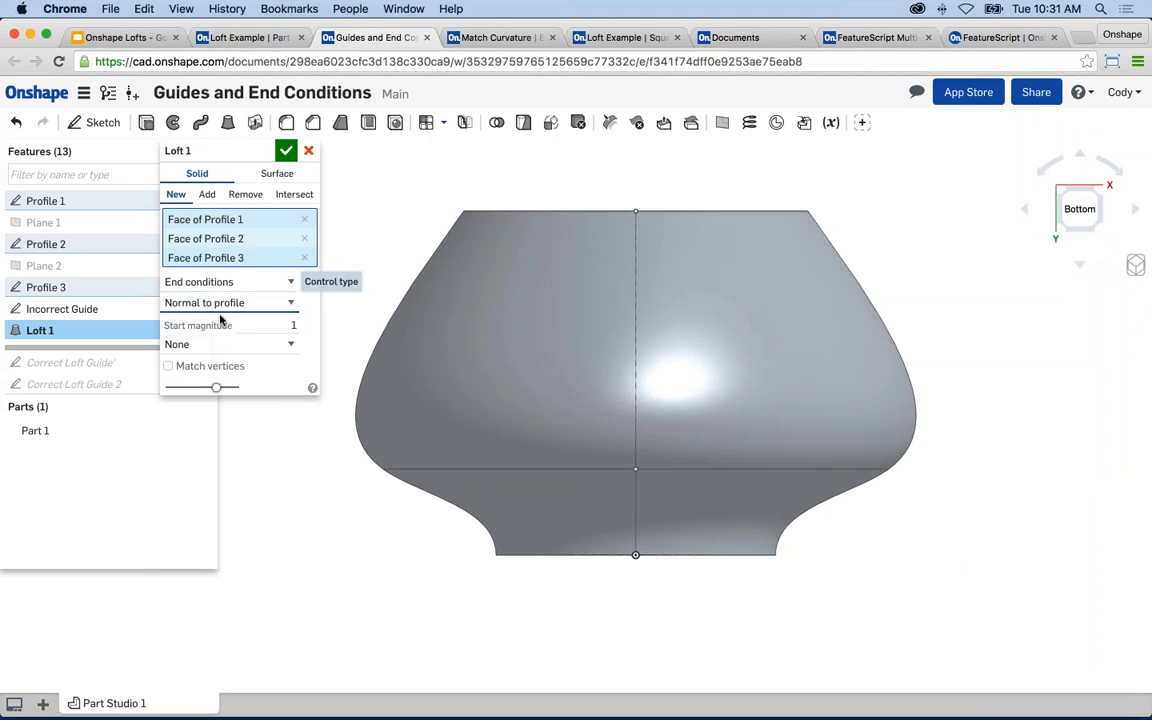
- Set the loft's end profile condition to Normal to profile with an end magnitude of 2
click(207, 344)
click(207, 357)
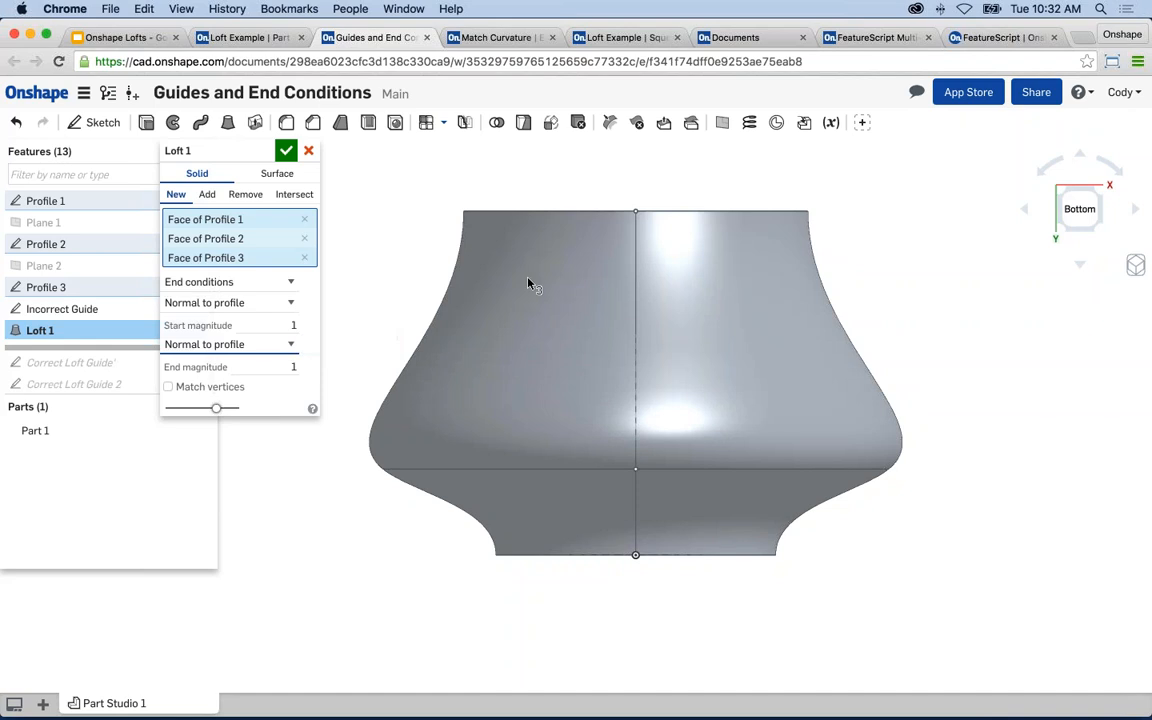
scroll(547, 219, up, 2)
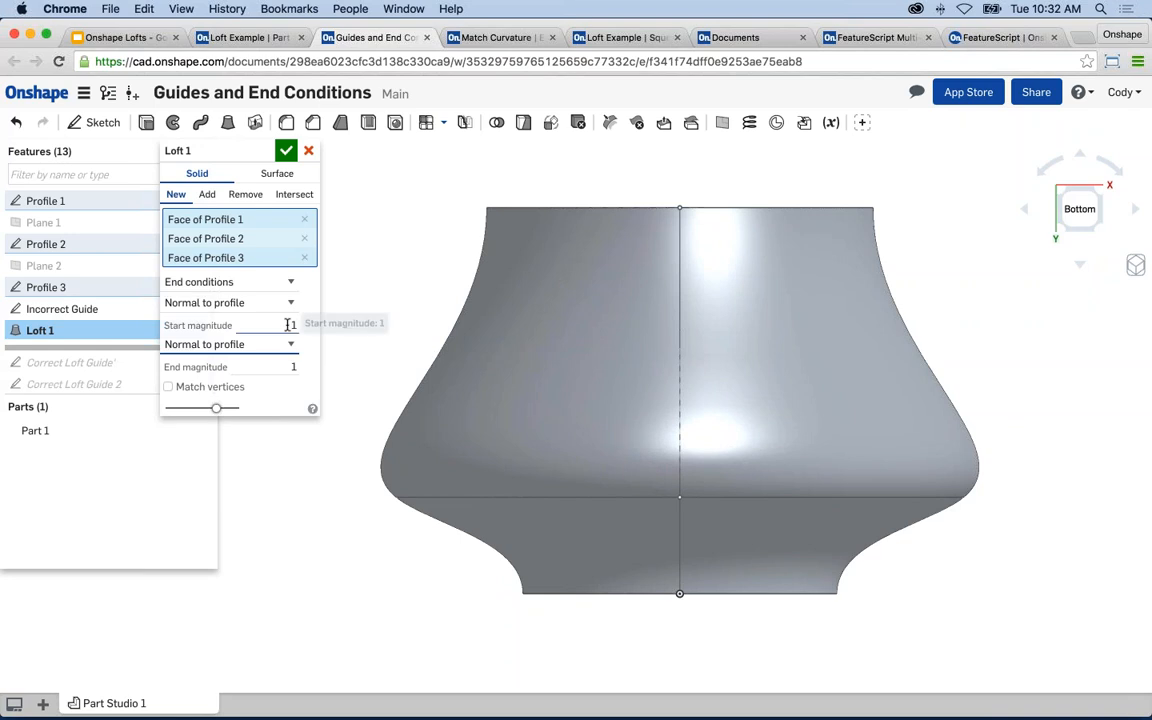
click(304, 365)
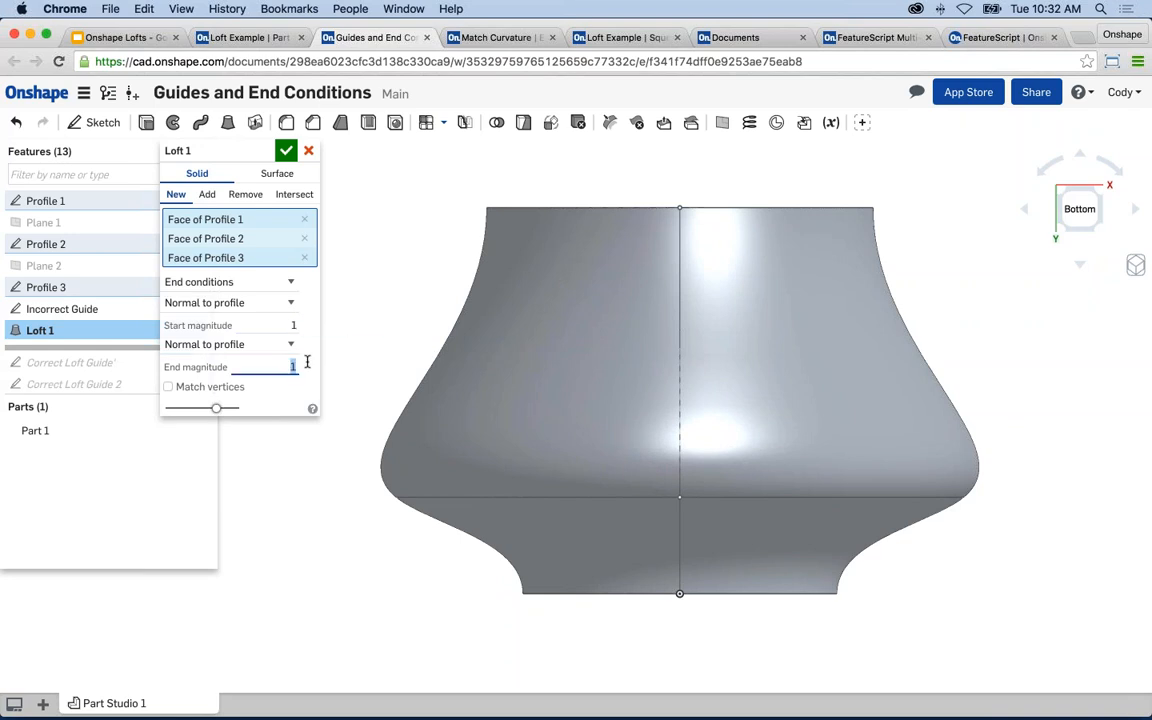
text(2)
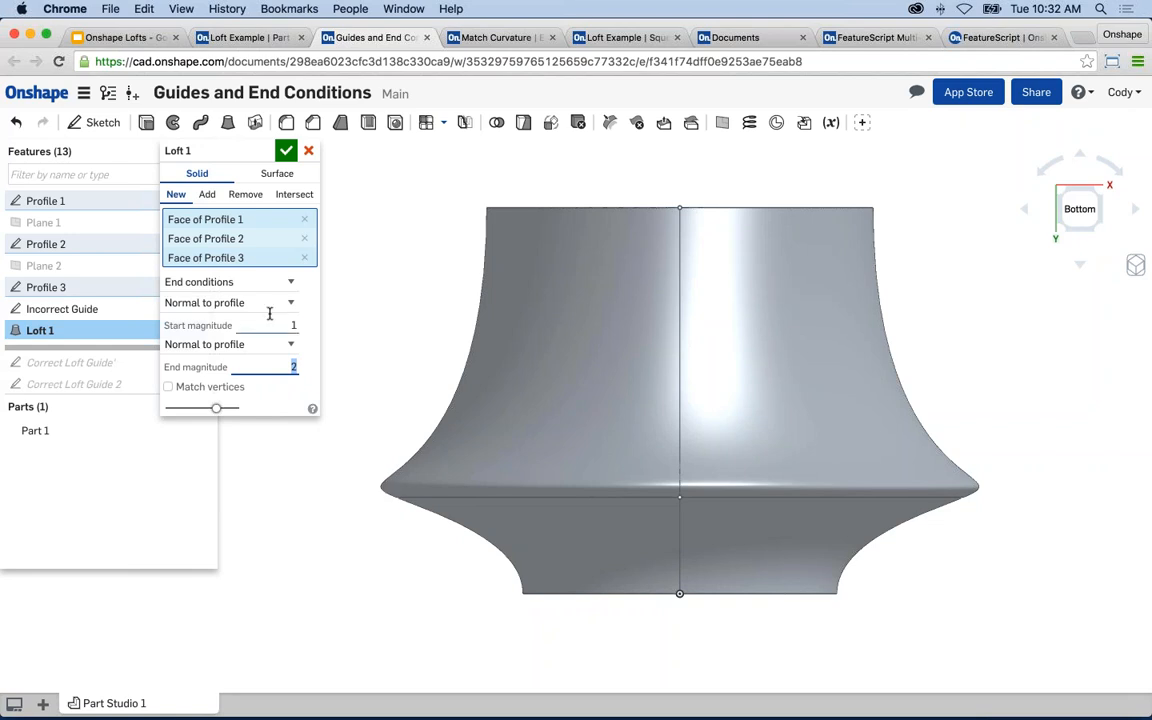
- Change the loft's end profile condition to Tangent to profile and set its end magnitude to 1
click(280, 344)
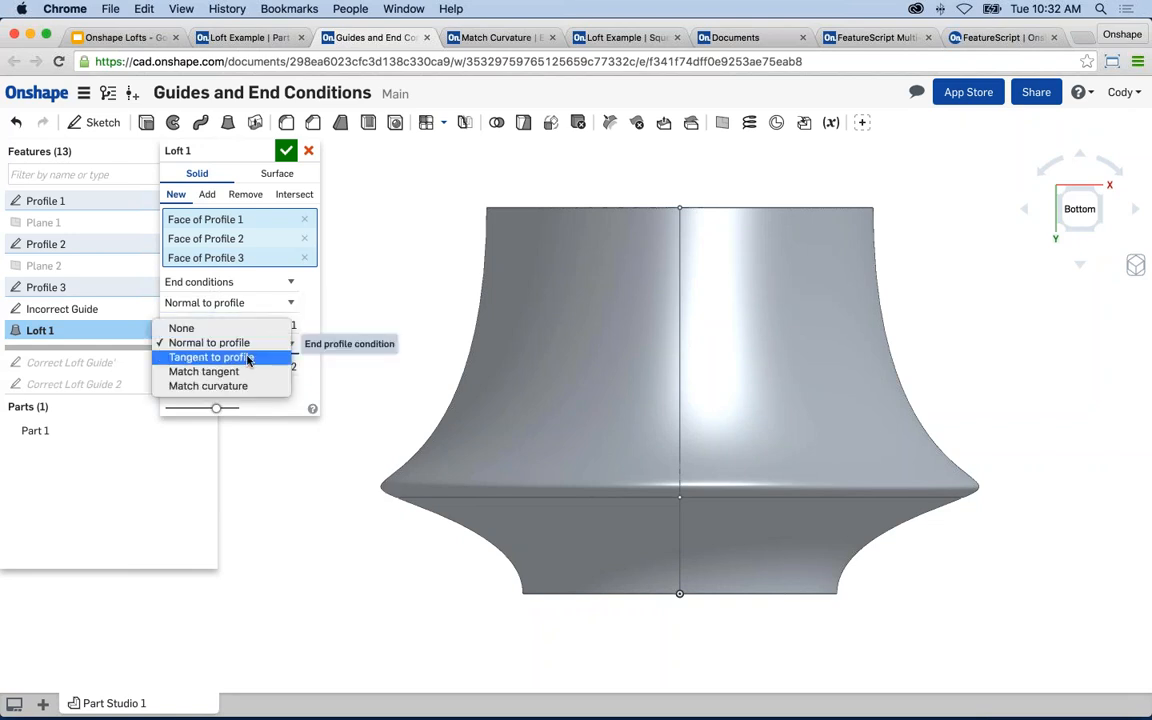
click(280, 357)
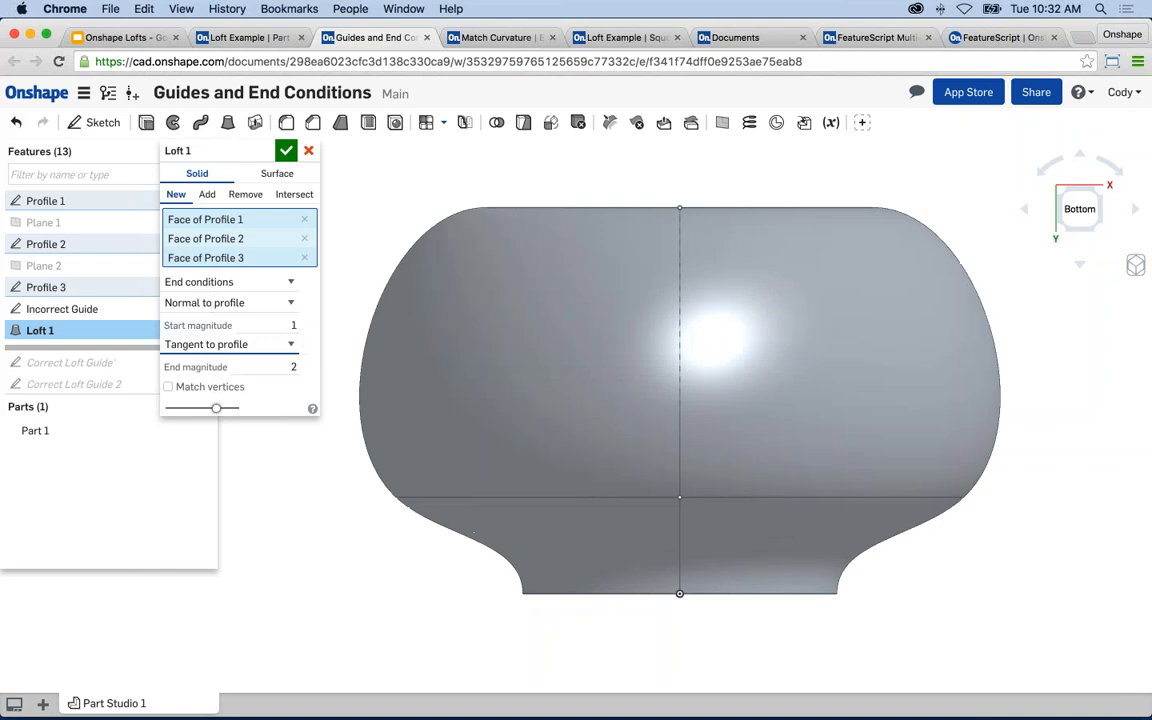
scroll(487, 213, up, 5)
scroll(487, 213, up, 3)
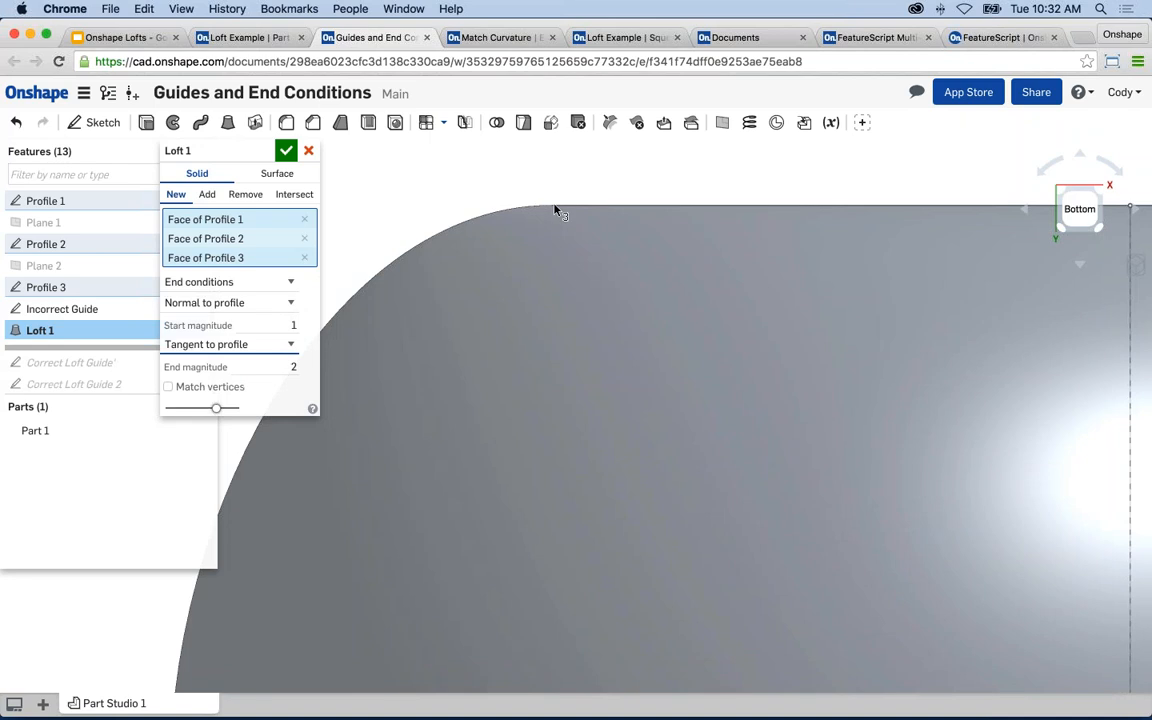
scroll(440, 245, down, 8)
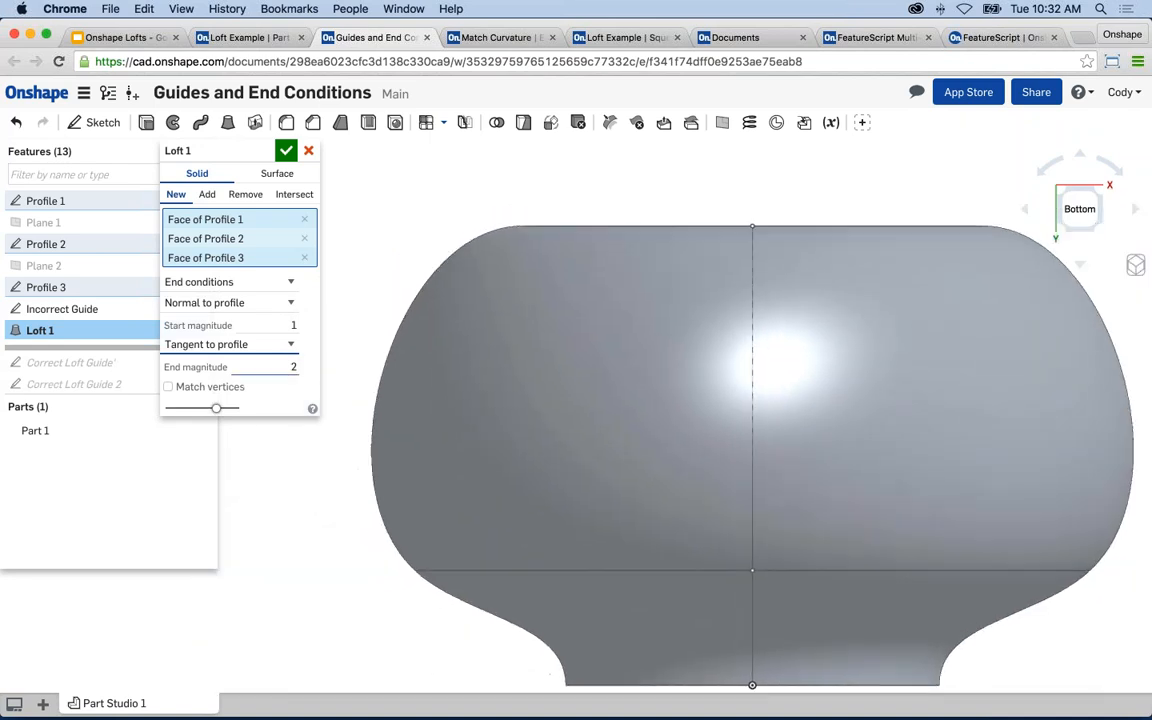
click(292, 367)
text(1)
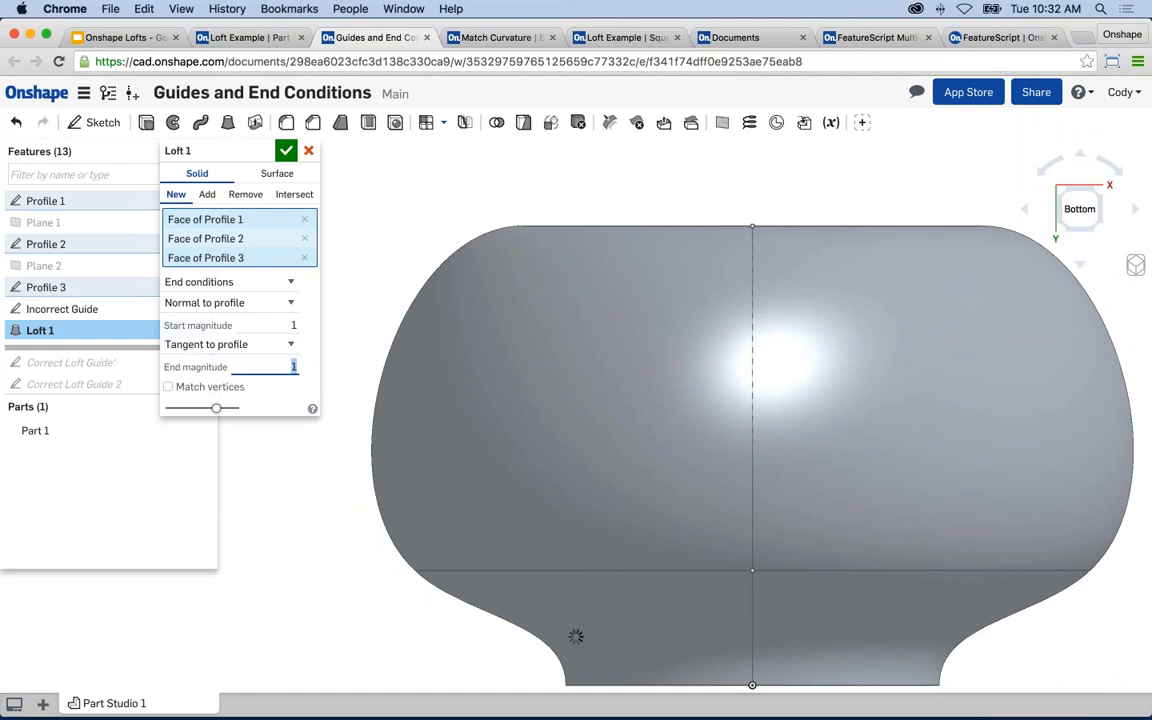
scroll(496, 250, up, 3)
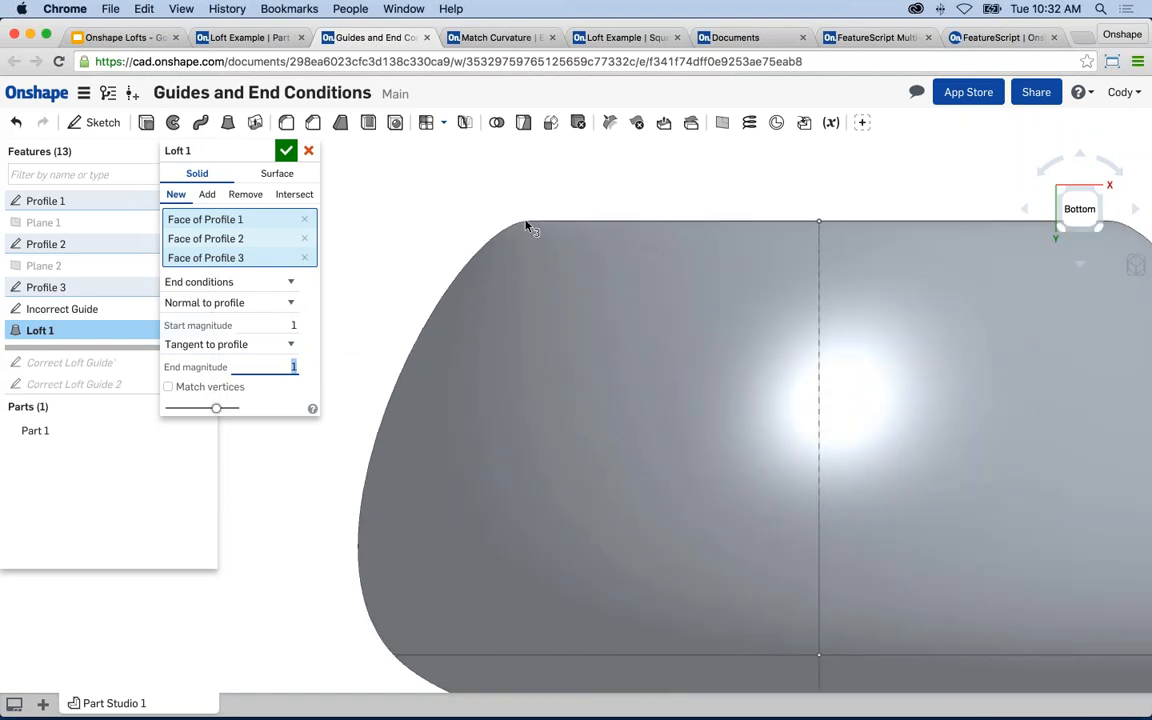
scroll(480, 317, down, 3)
- Review the loft's available control types and profile conditions, and cancel the loft
click(266, 344)
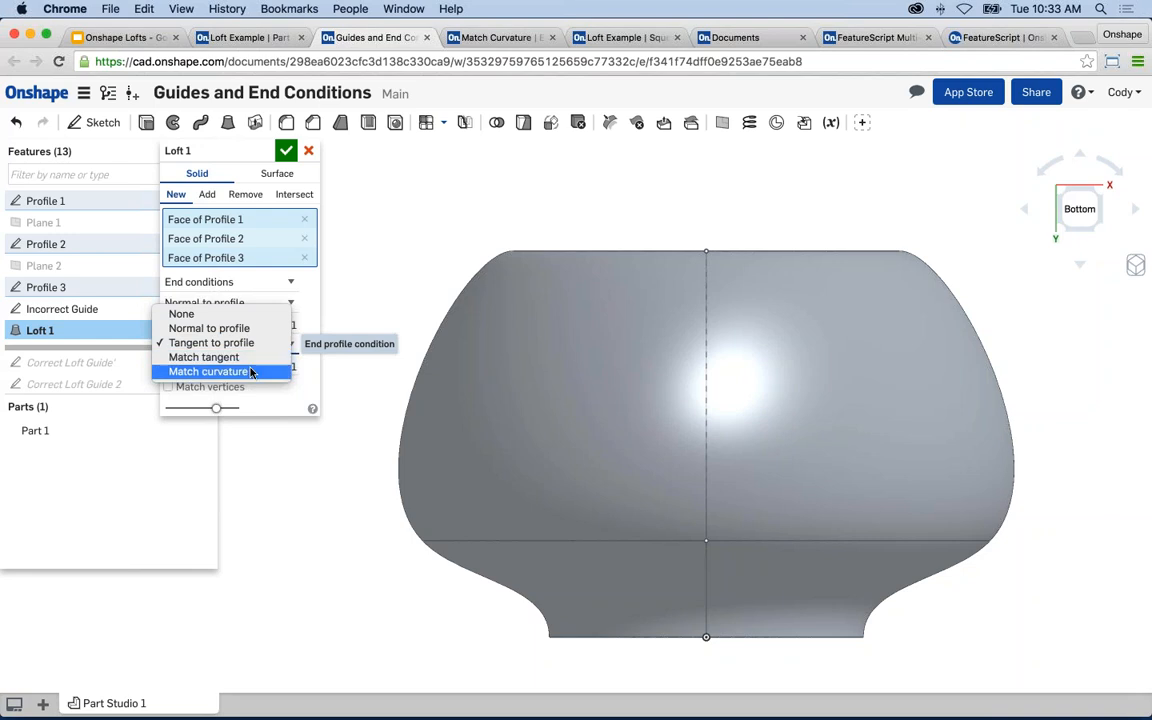
click(375, 249)
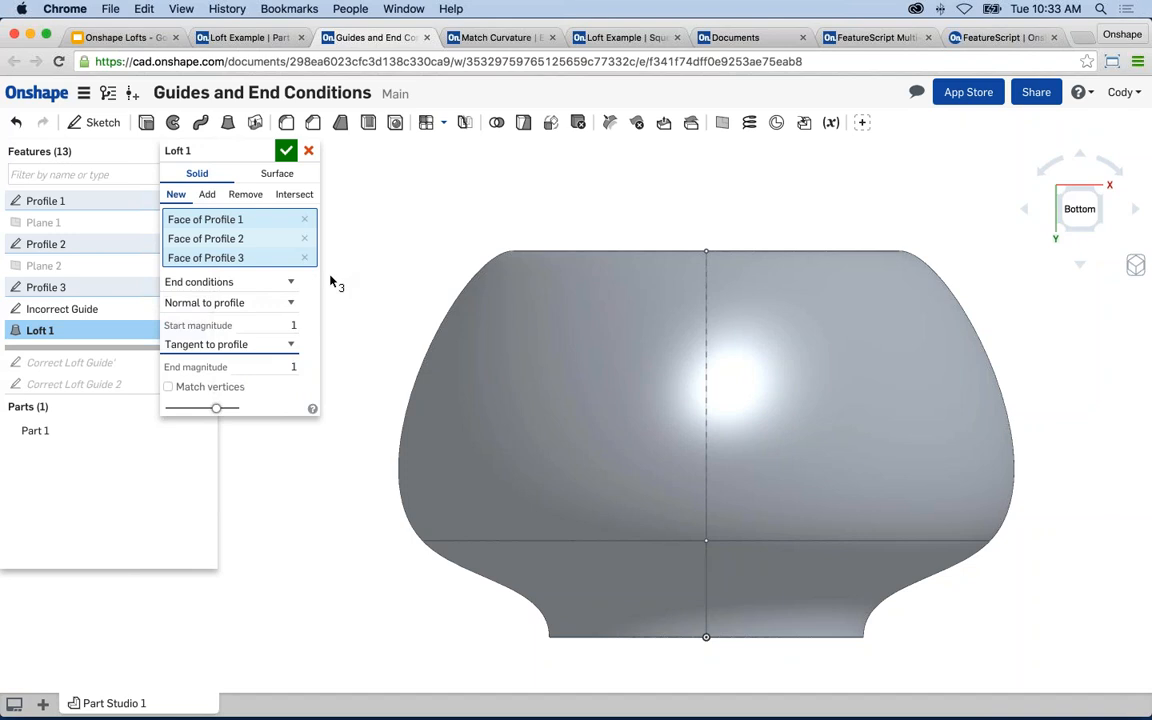
click(246, 283)
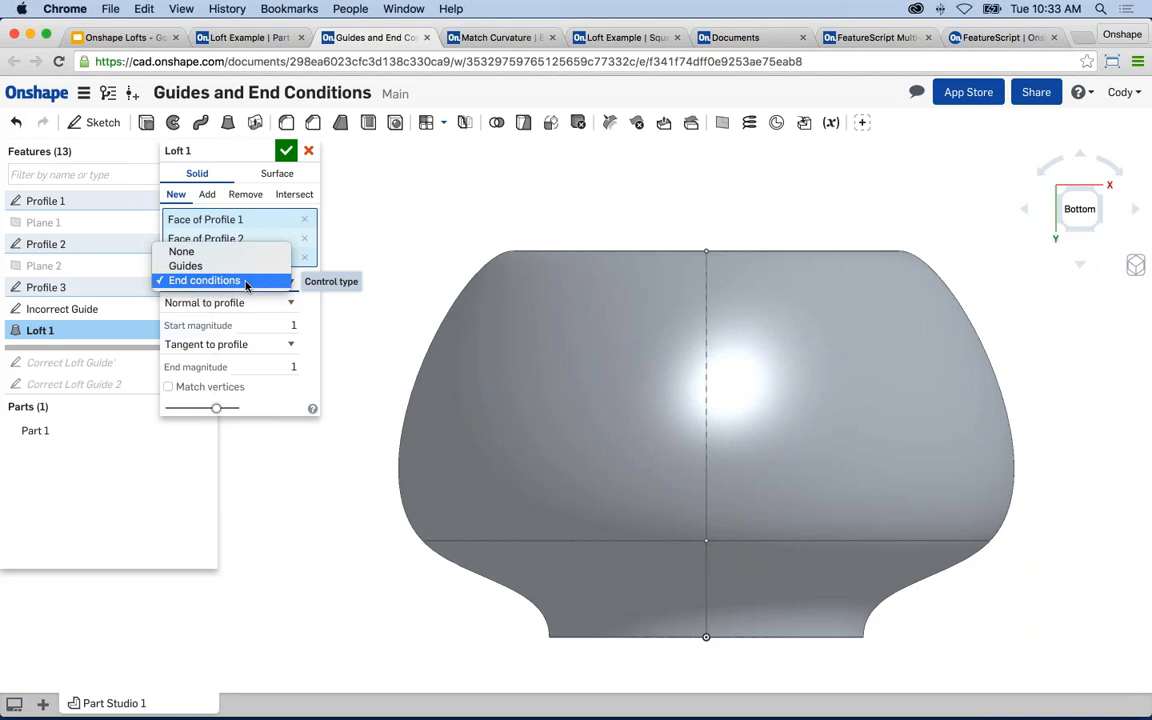
click(246, 283)
click(236, 303)
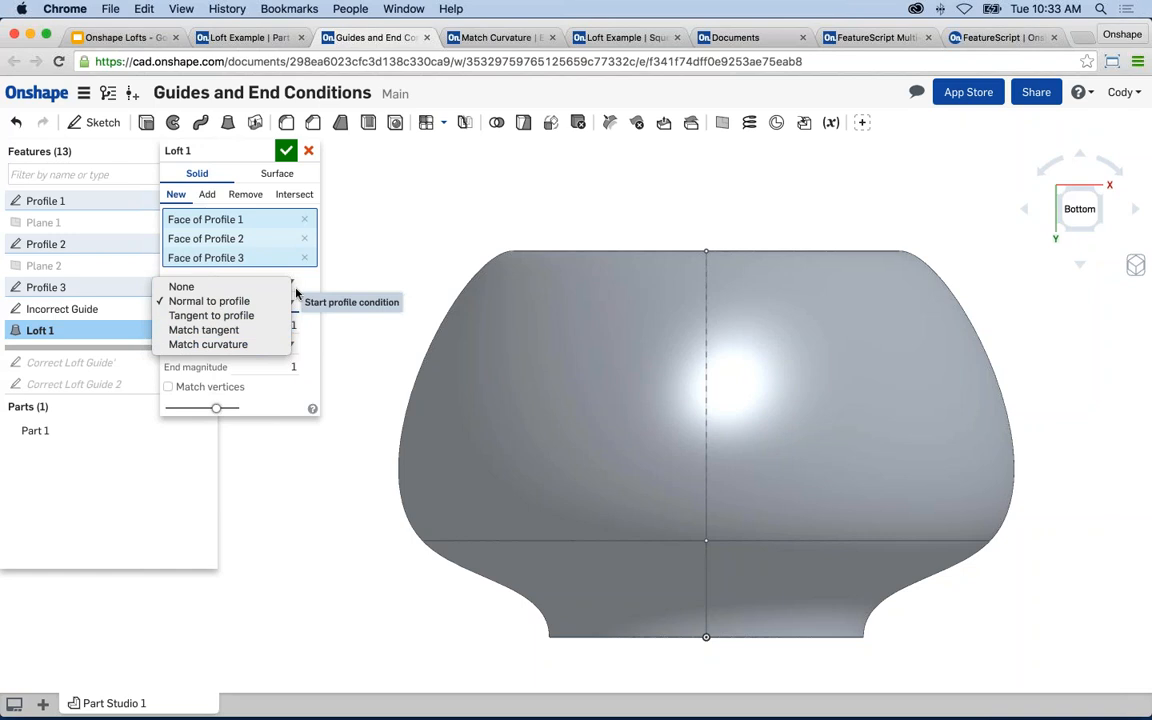
click(302, 195)
click(308, 150)
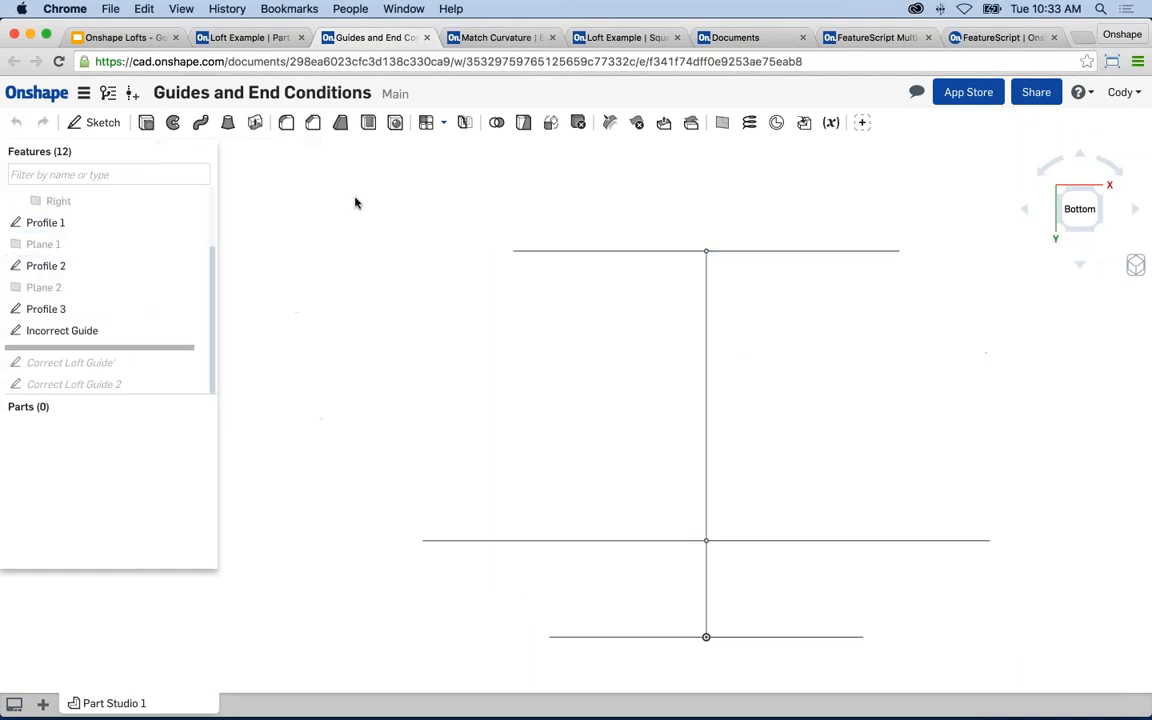
- Switch to and reload the Match Curvature document, and examine the small tapered boss on the engine housing
click(460, 38)
click(59, 61)
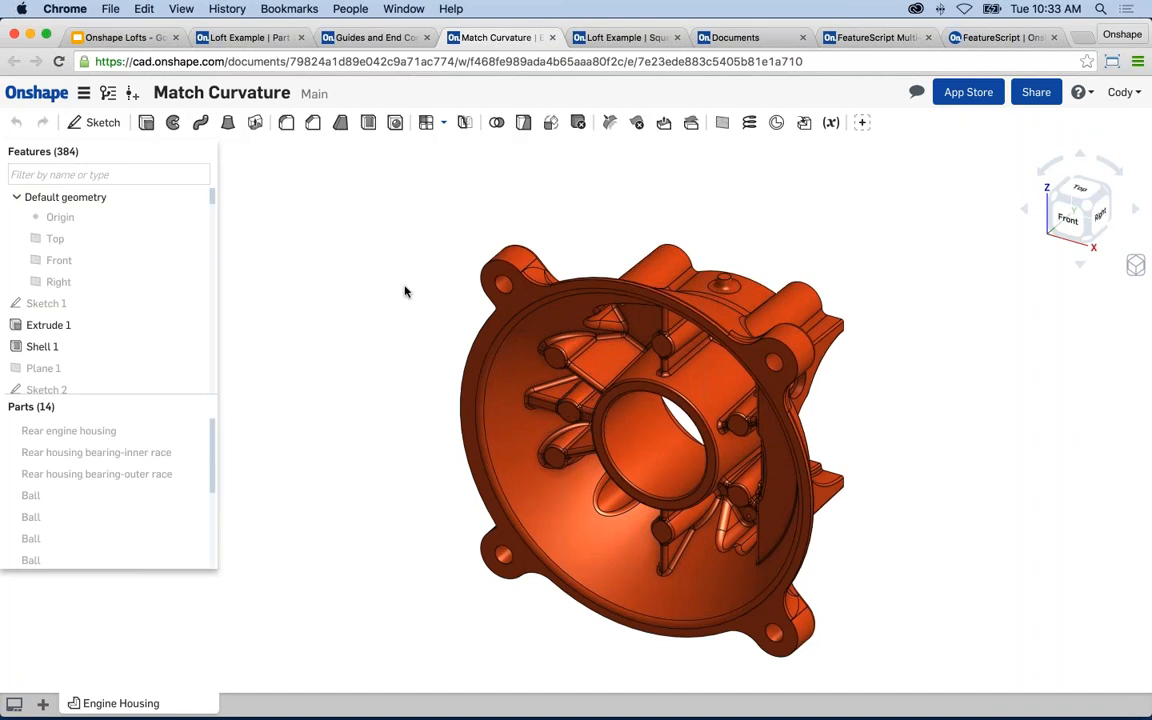
mouse_move(404, 290)
right_down()
mouse_move(438, 272)
mouse_move(485, 276)
mouse_move(607, 293)
mouse_move(606, 308)
right_up()
scroll(586, 340, up, 10)
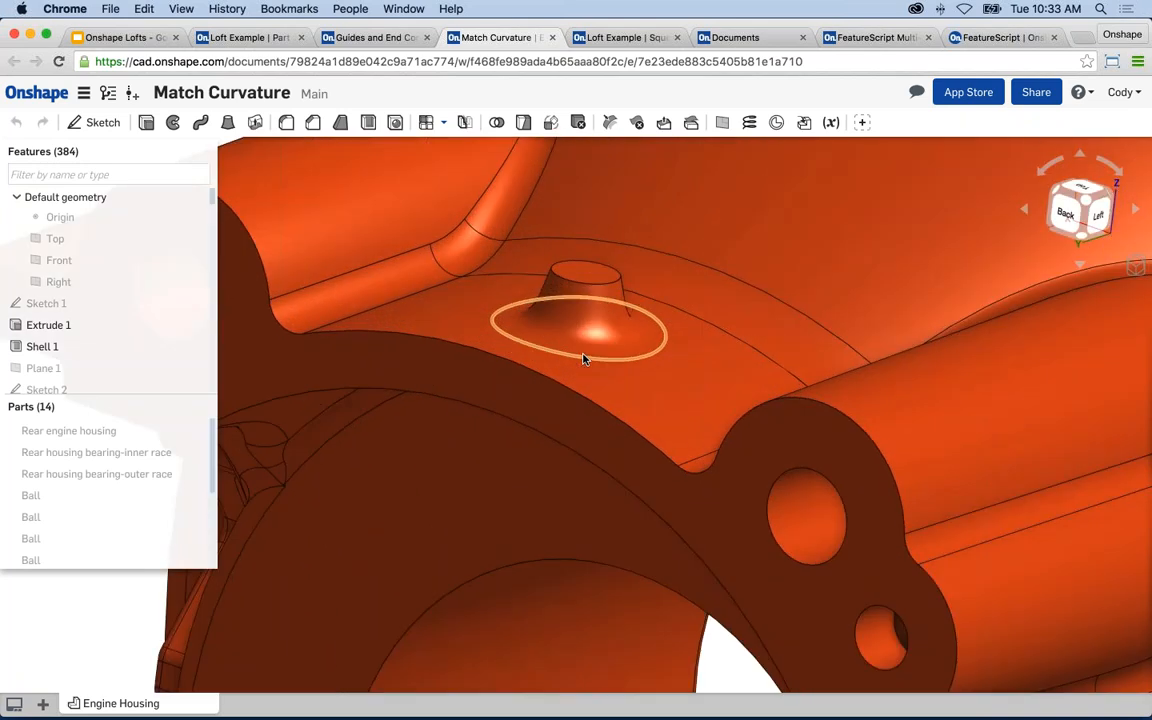
scroll(585, 360, down, 5)
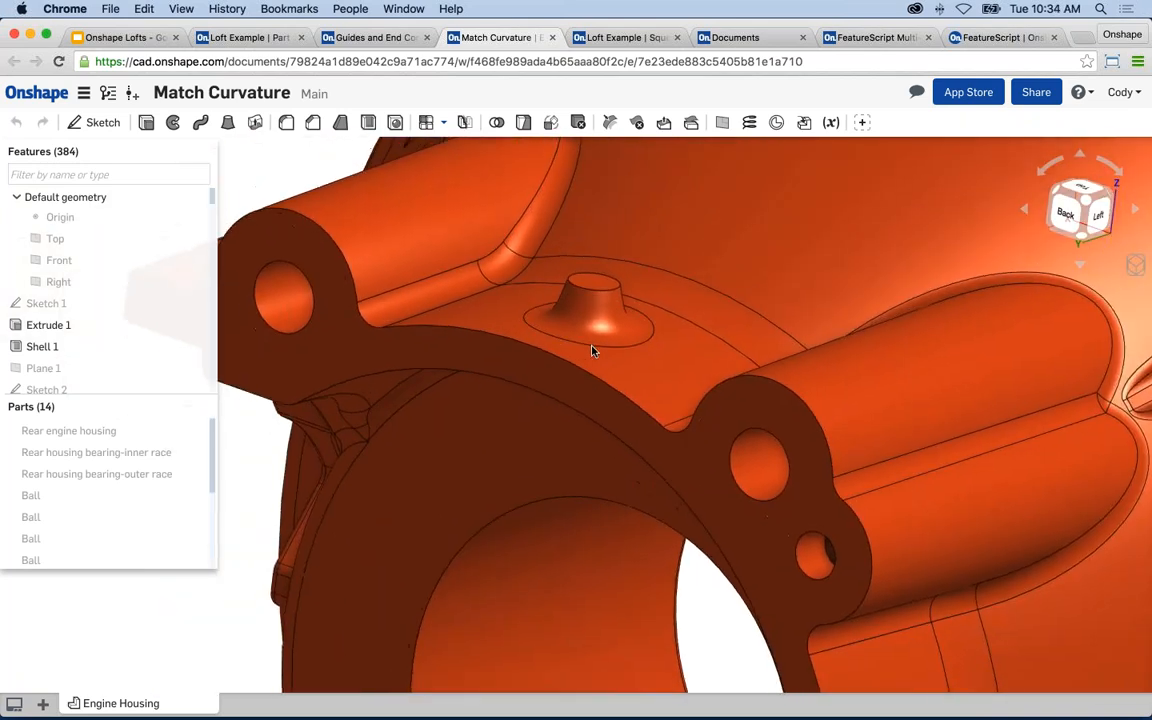
scroll(581, 369, down, 4)
scroll(575, 370, up, 3)
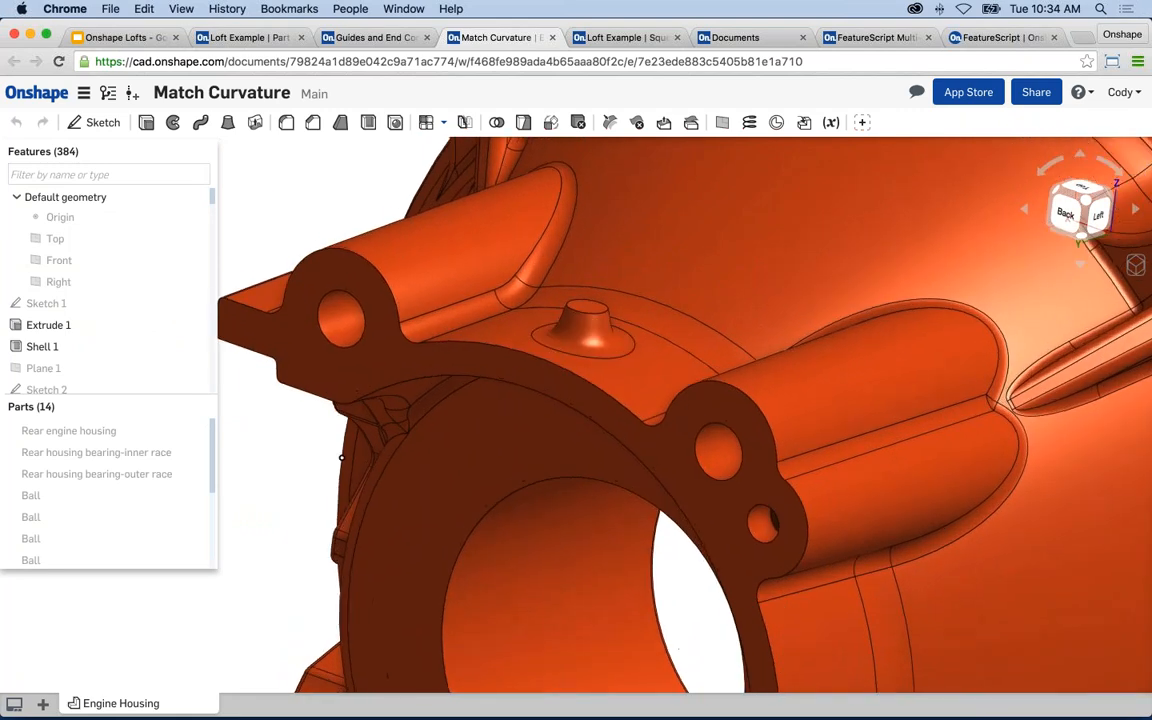
- Roll the feature history back to just before Split 1 and show Sketch 76 above the curved housing face
scroll(180, 360, down, 15)
scroll(178, 360, down, 10)
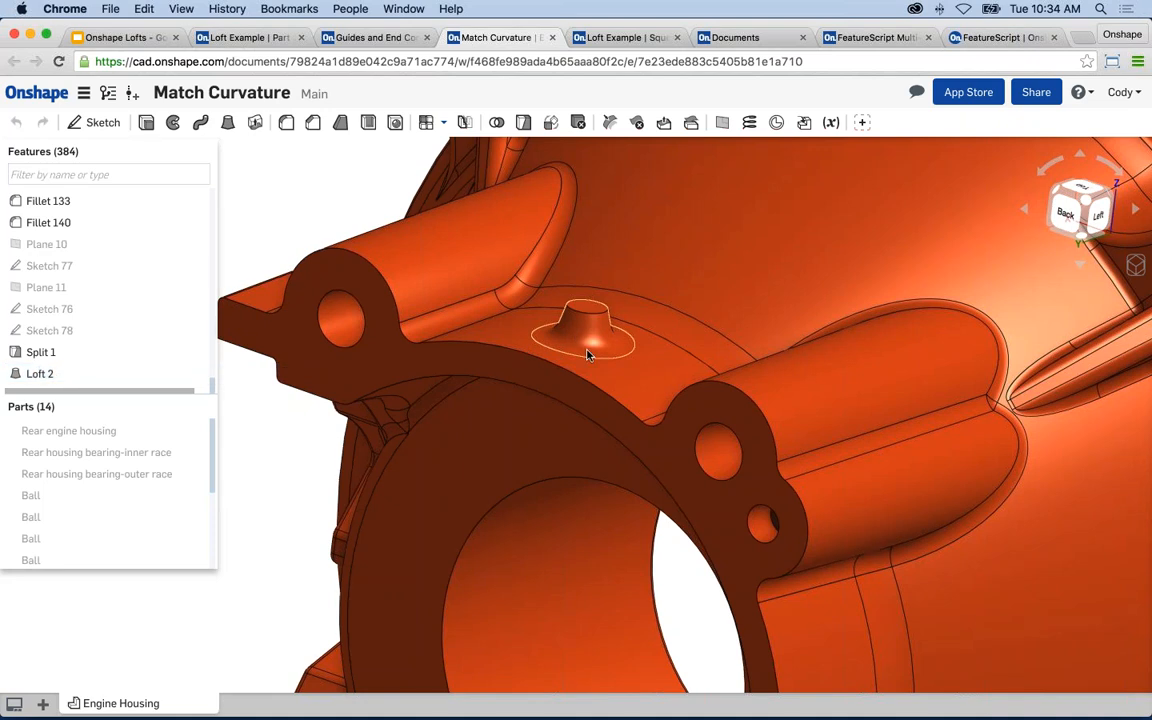
scroll(588, 355, up, 5)
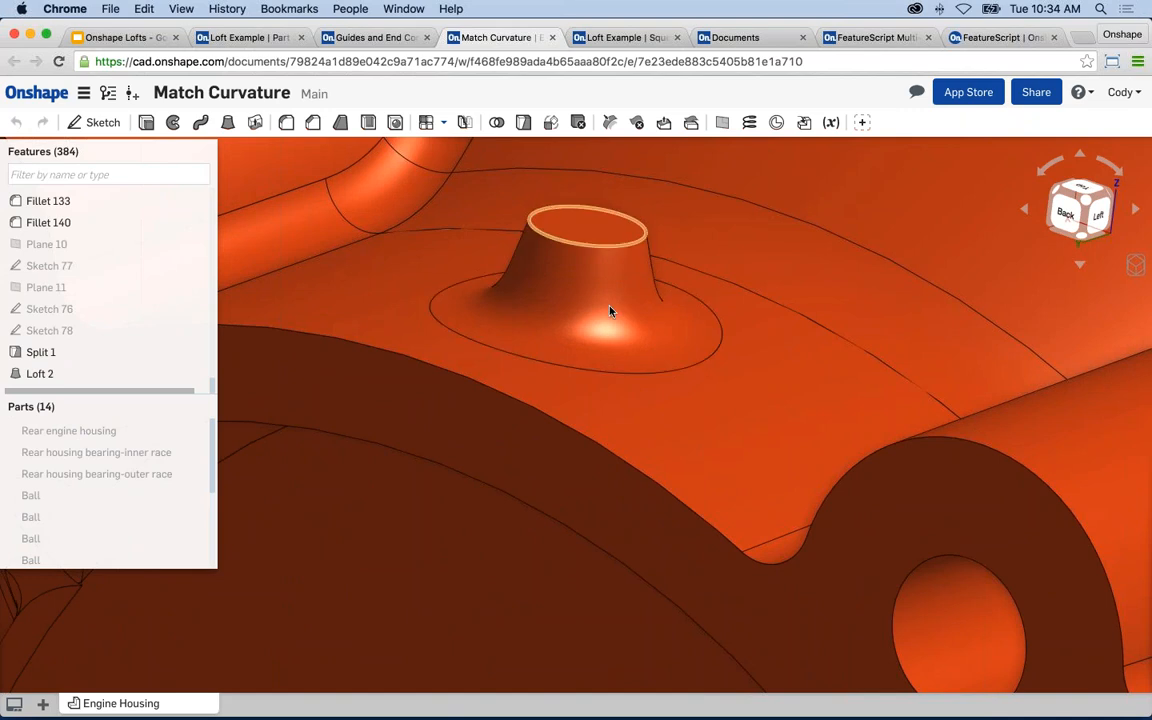
scroll(611, 561, down, 2)
scroll(611, 562, down, 5)
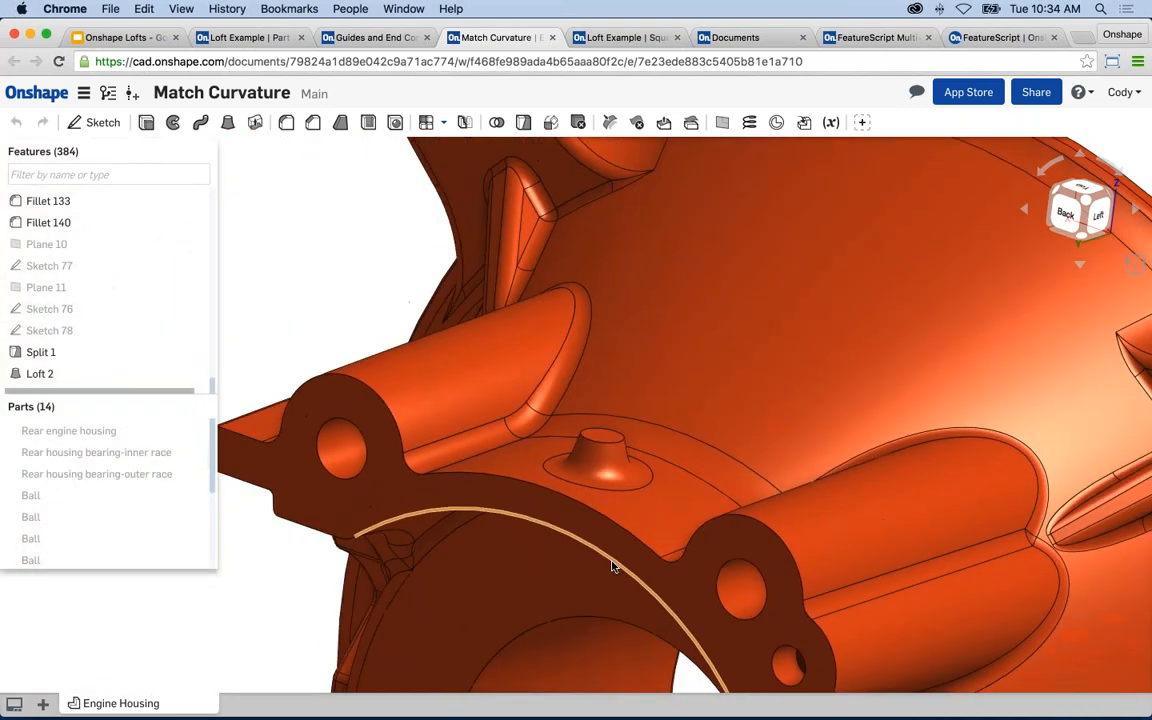
middle_drag(607, 524, 612, 473)
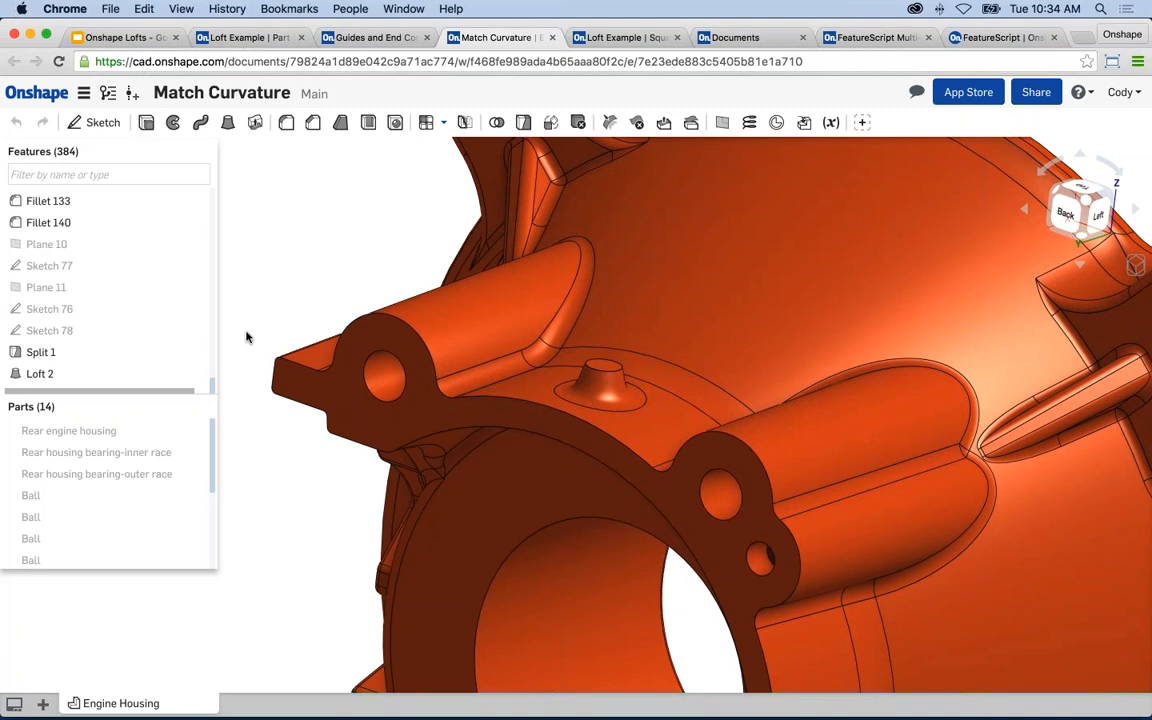
mouse_move(180, 388)
mouse_down()
mouse_move(170, 357)
mouse_move(255, 314)
mouse_up()
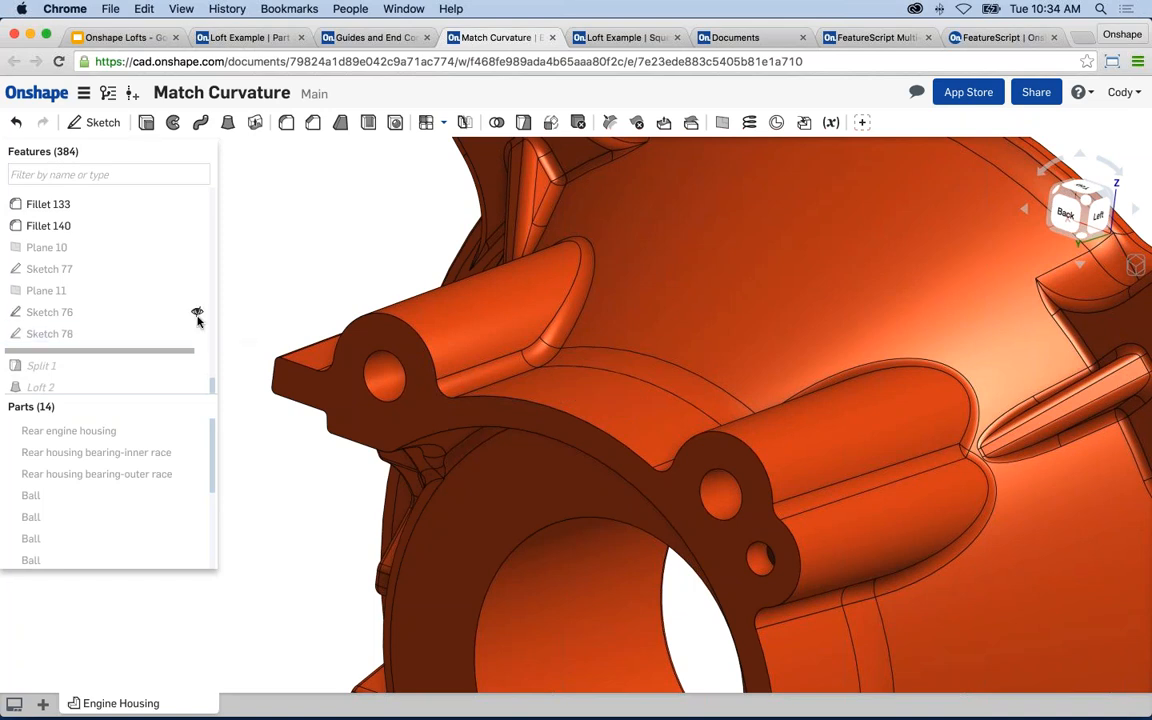
click(195, 313)
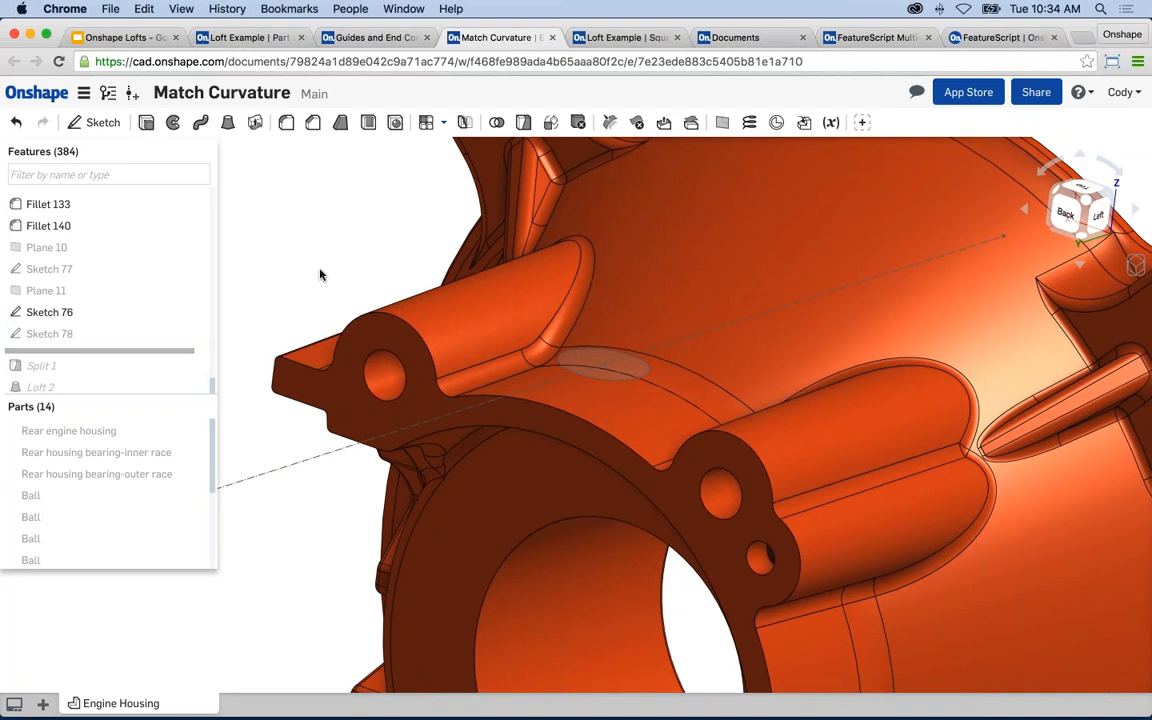
click(596, 411)
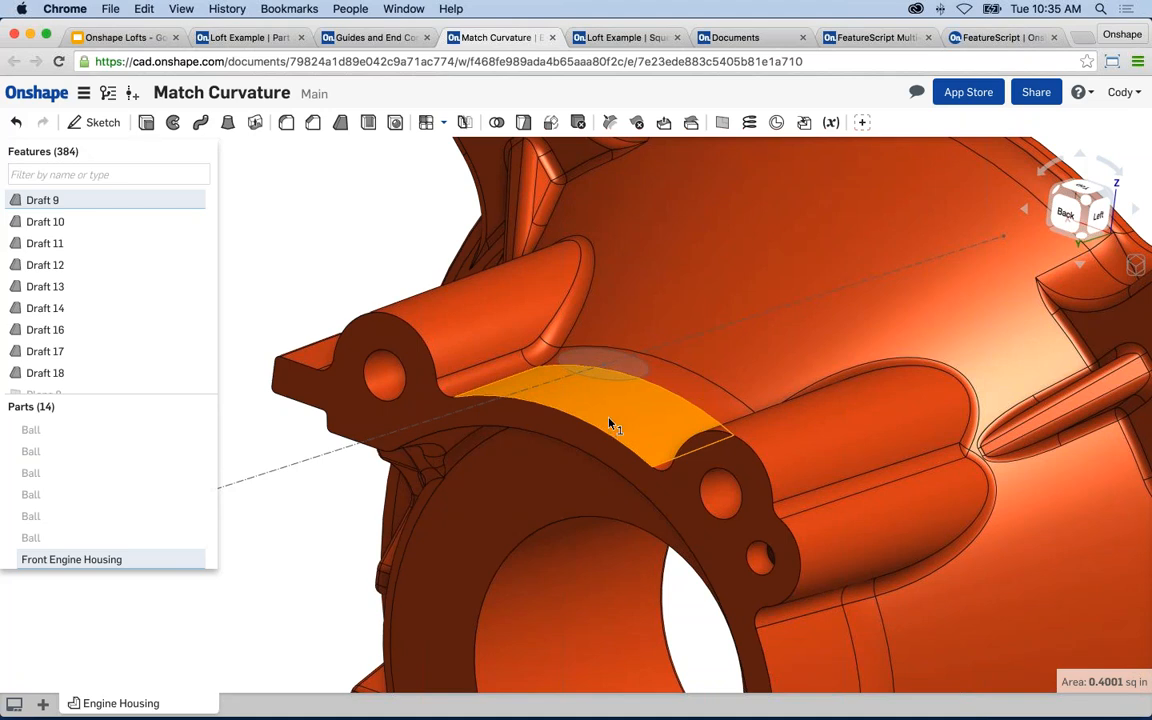
click(368, 270)
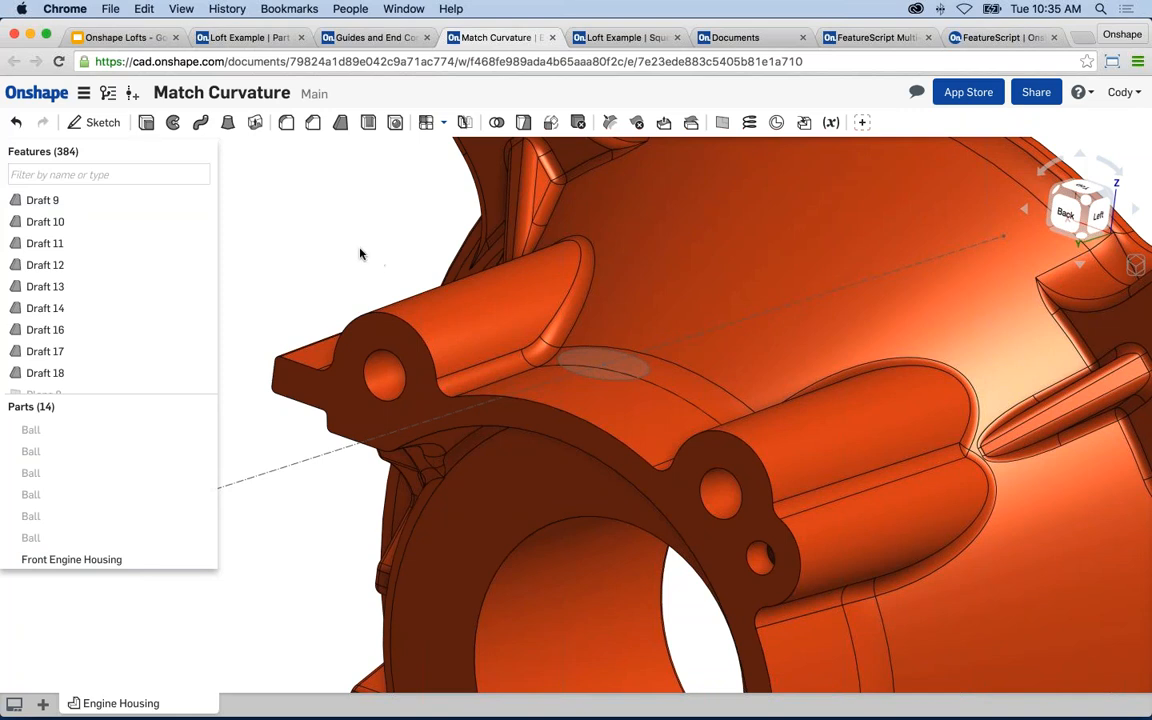
- Roll the feature history forward to just after Split 1 so the curved housing face is split by the circle
scroll(172, 349, down, 10)
scroll(160, 348, down, 3)
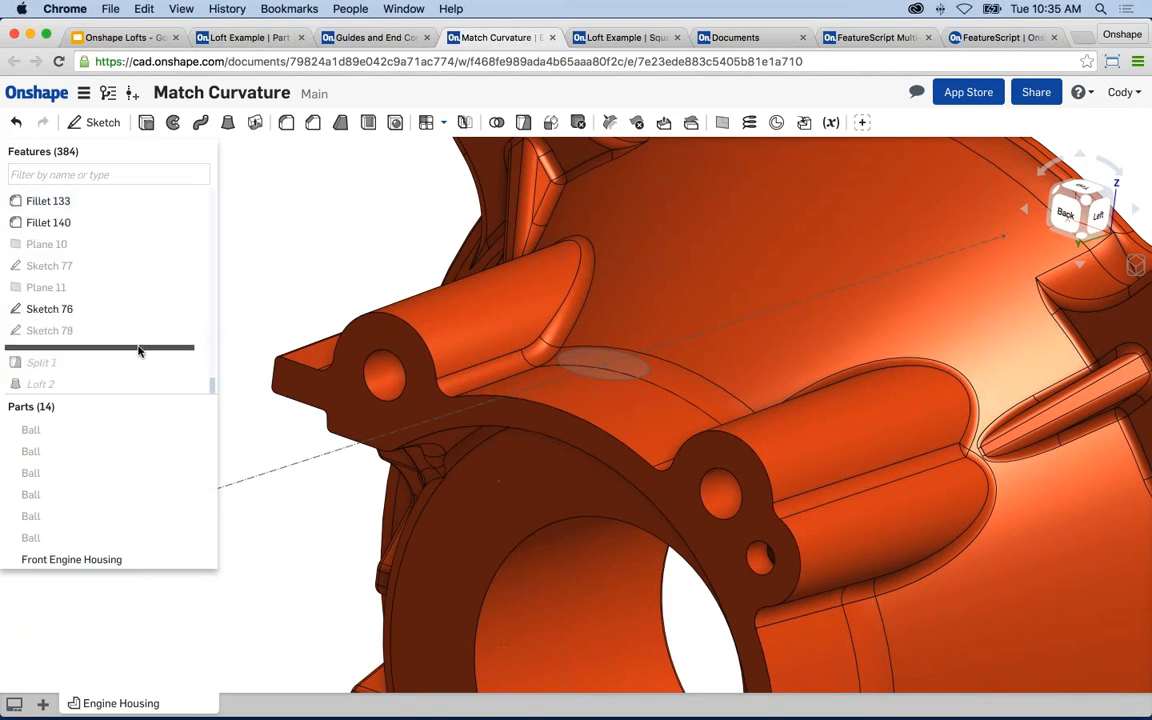
drag(147, 352, 147, 374)
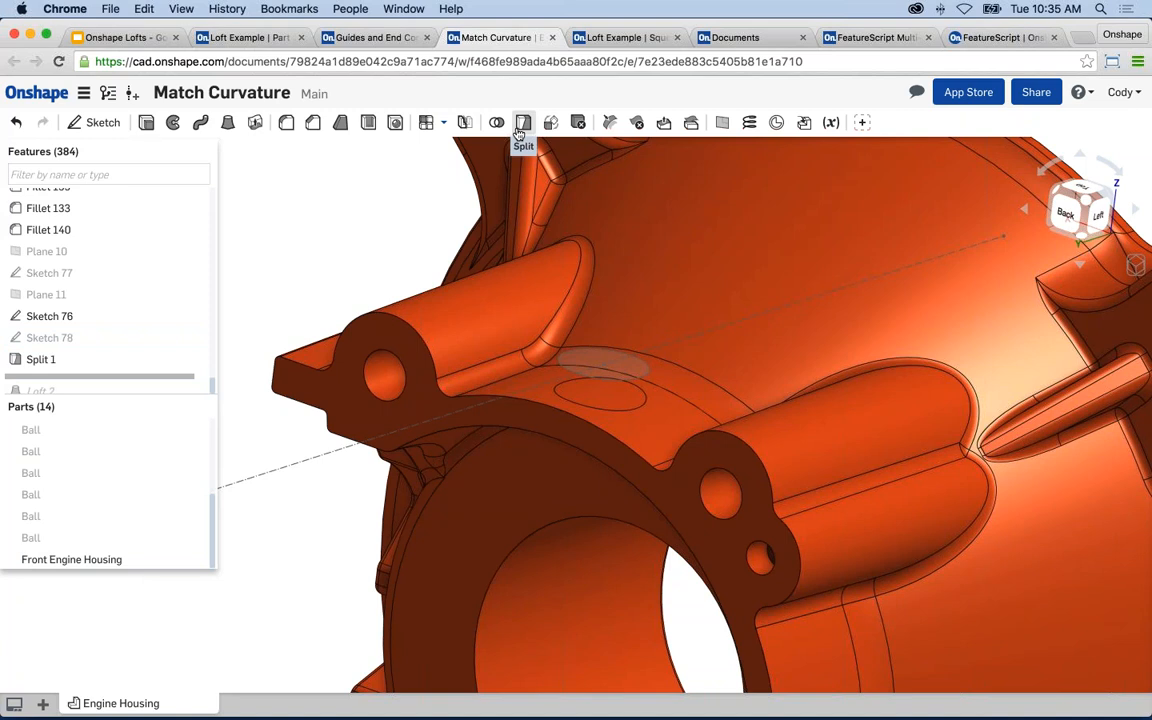
scroll(625, 360, up, 5)
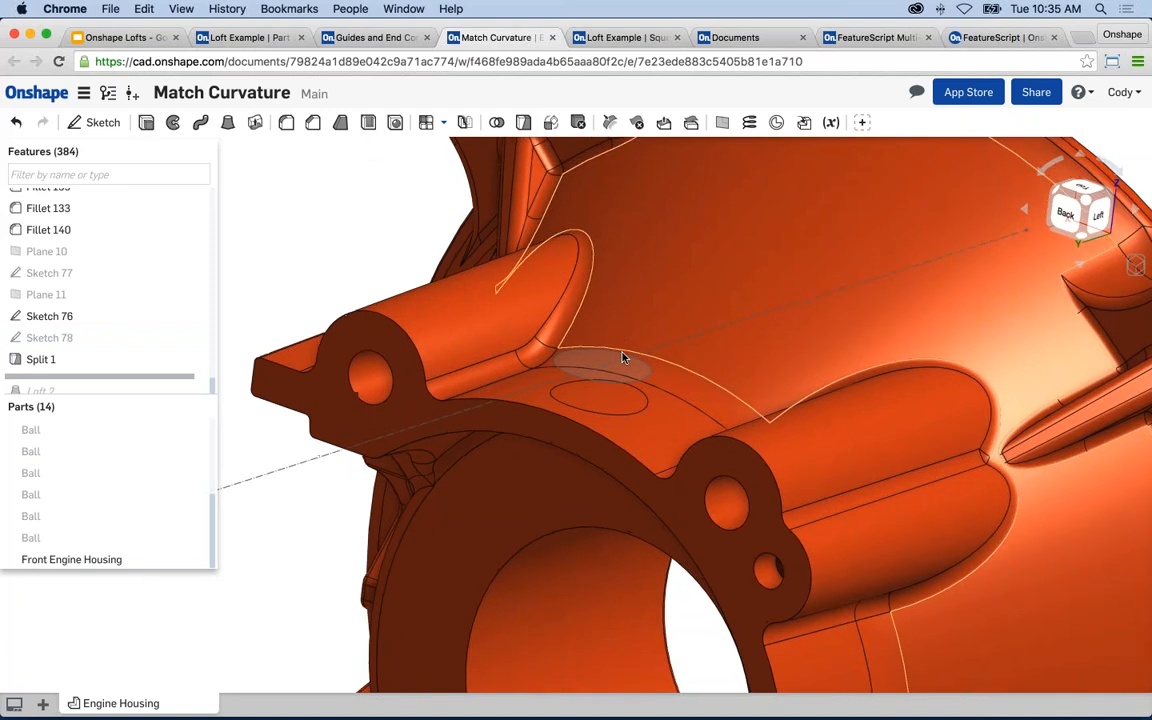
scroll(640, 377, up, 2)
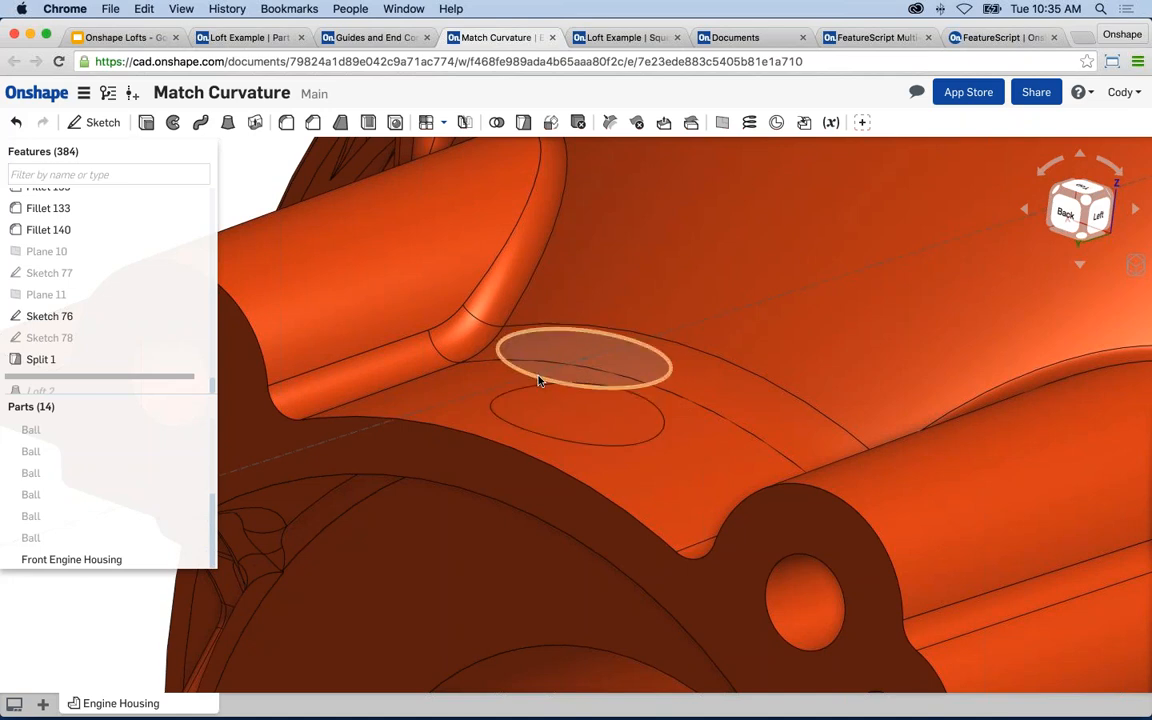
- Inspect the circular split face and the surrounding curved housing face by selecting each, and clear the selection
click(567, 425)
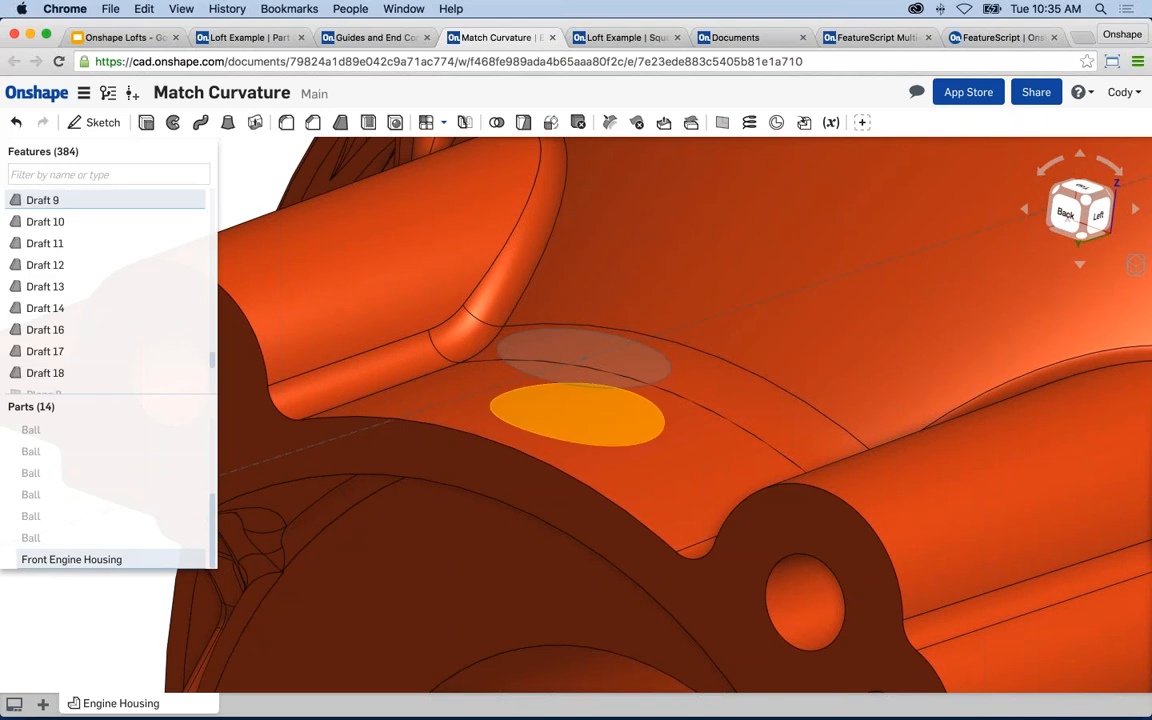
click(477, 427)
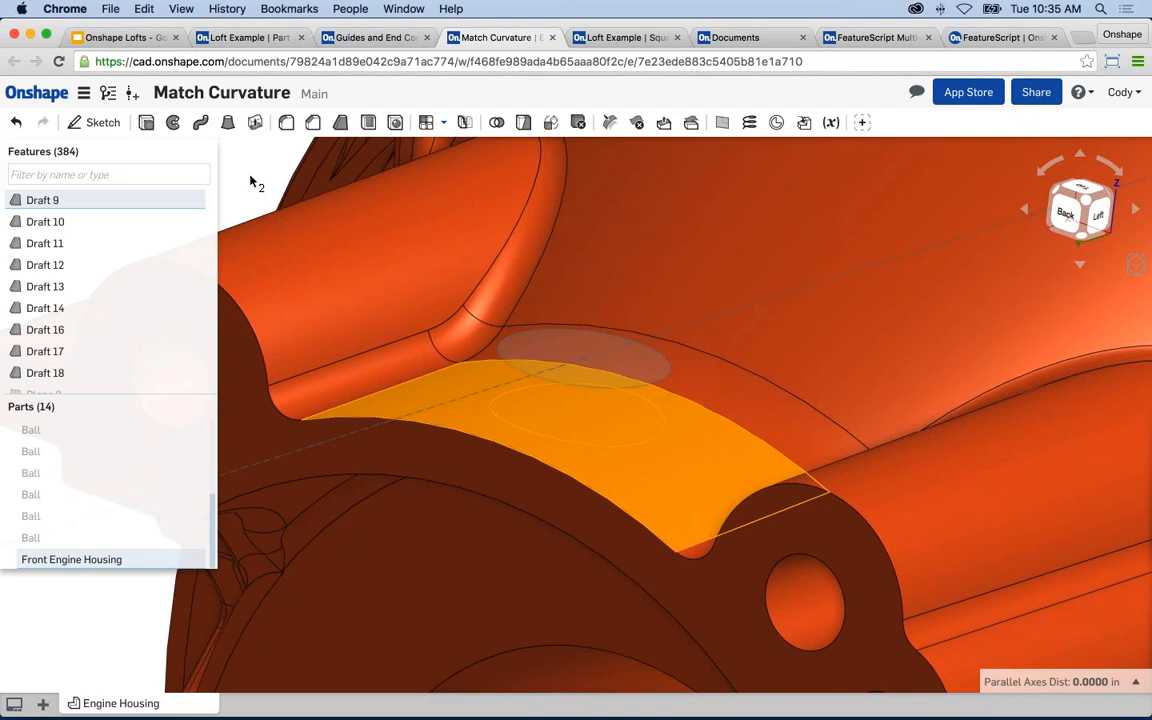
key(Escape)
click(587, 424)
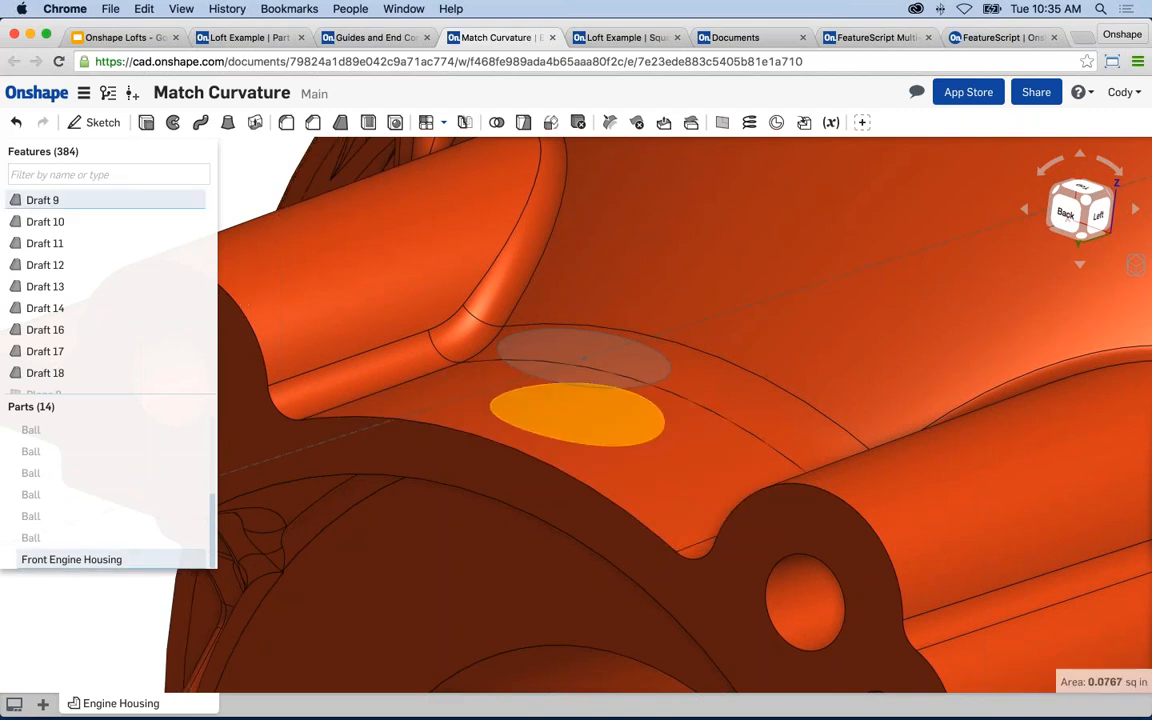
scroll(587, 421, down, 5)
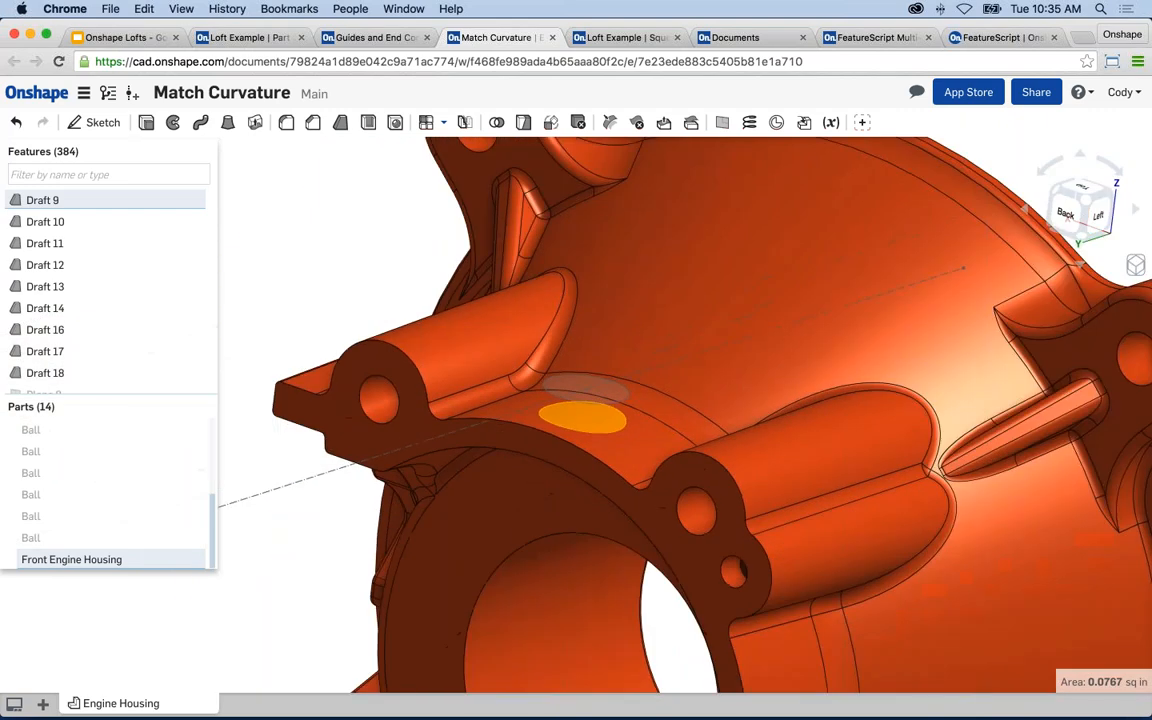
key(Escape)
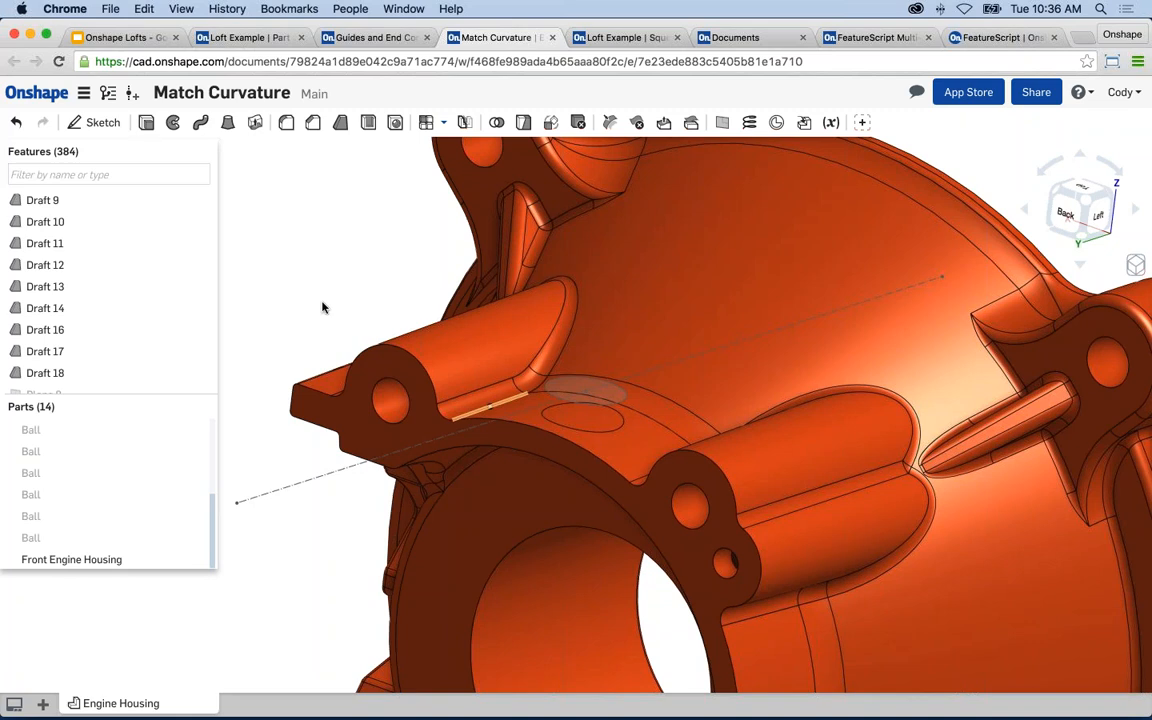
- Roll the feature history forward past Loft 2 to bring the tapered boss back onto the housing
scroll(134, 332, down, 10)
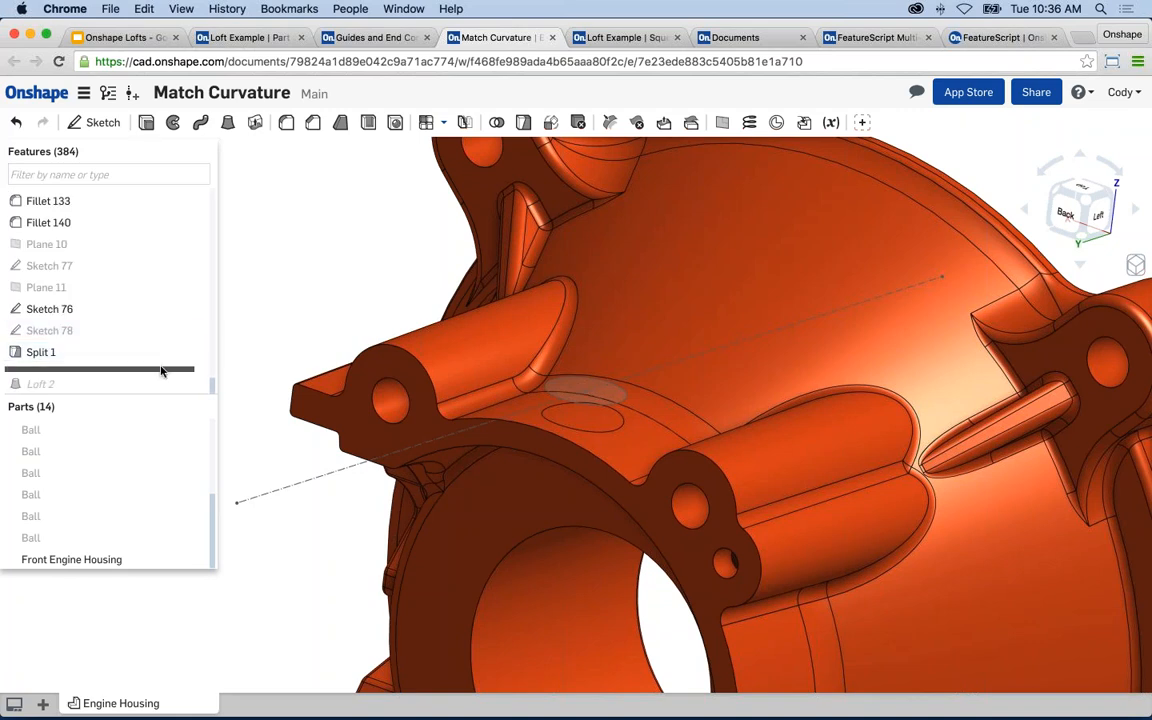
drag(159, 368, 165, 386)
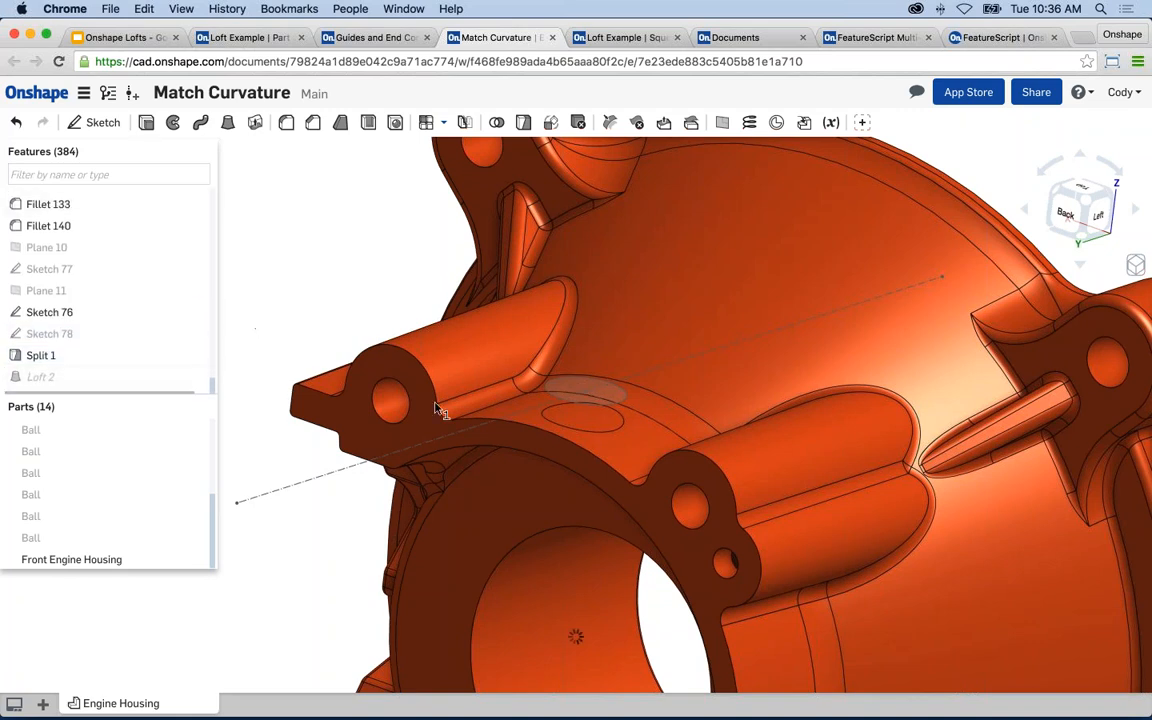
scroll(577, 428, up, 2)
scroll(578, 422, up, 5)
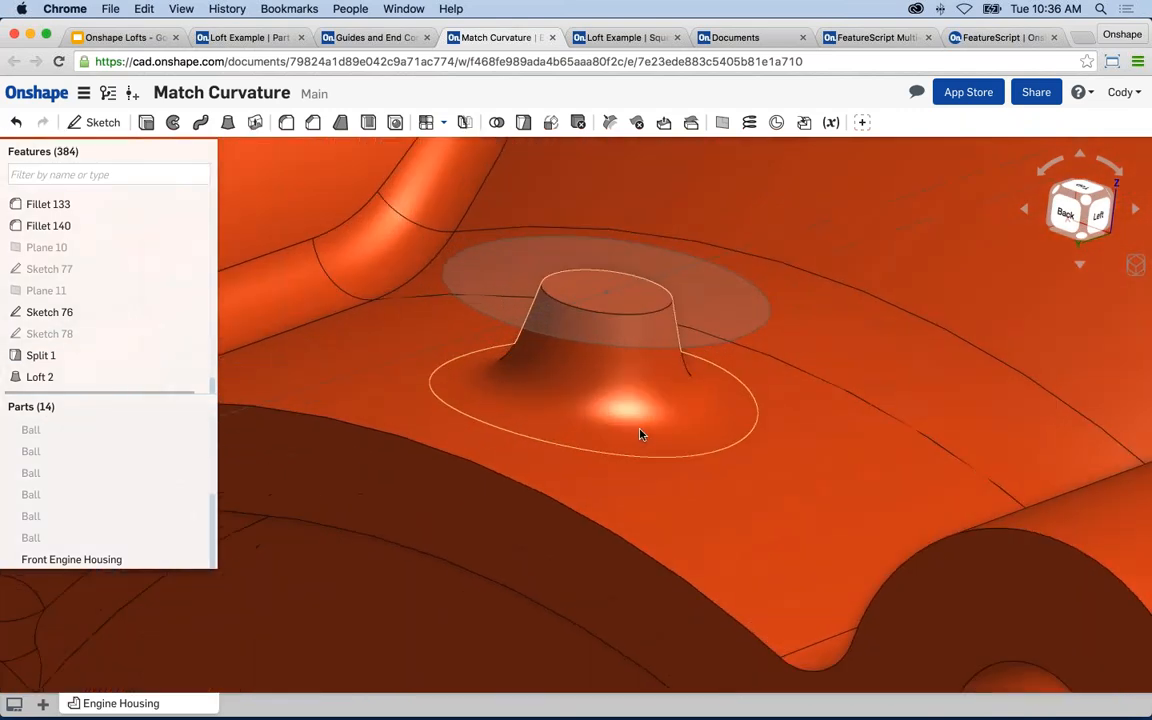
- Open Loft 2 for editing, review its start profile condition options, keep Match curvature, and accept the loft
right_click(55, 379)
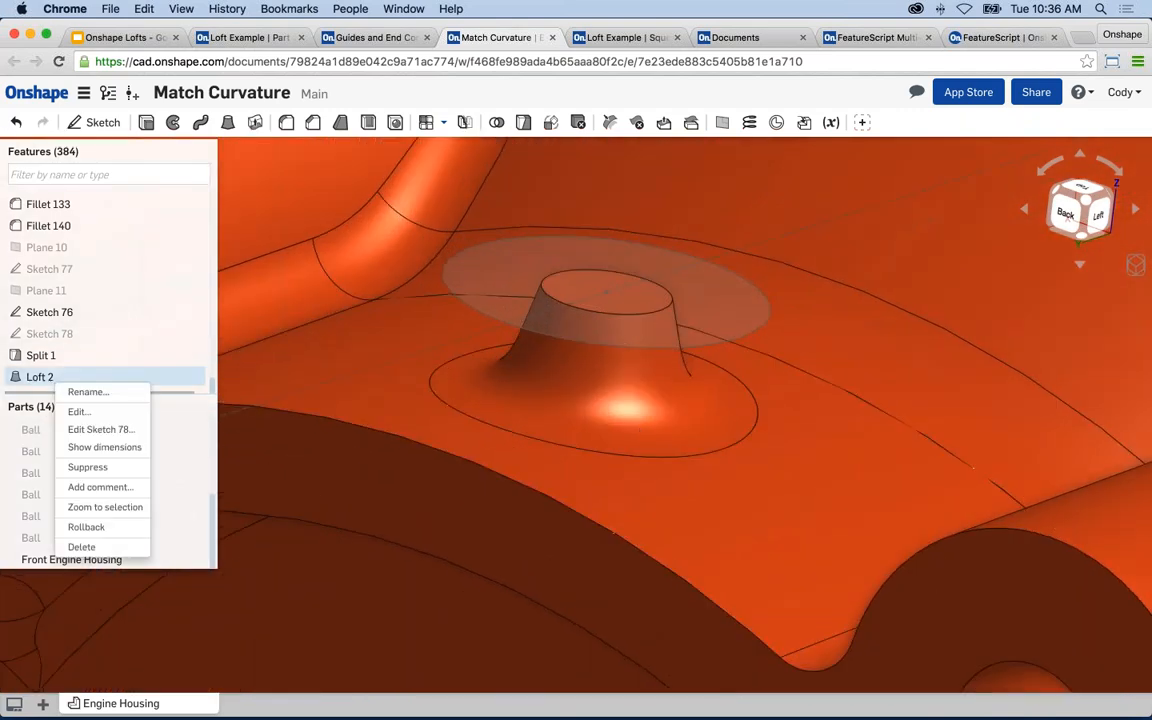
click(78, 411)
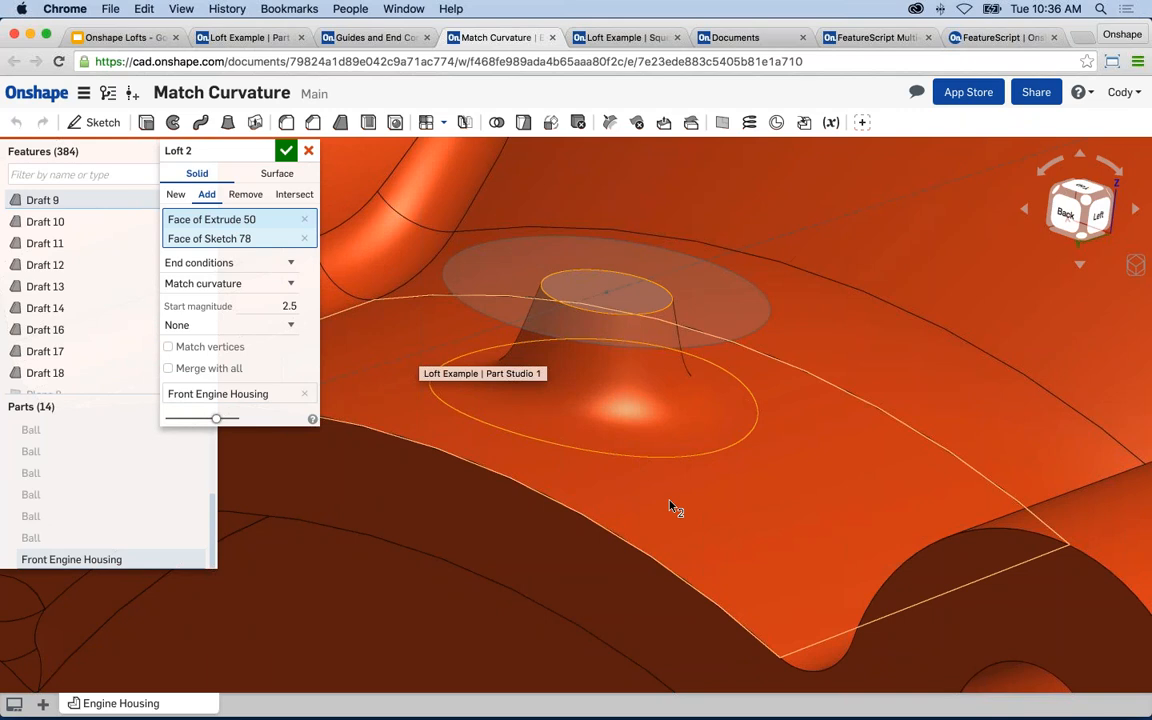
click(210, 284)
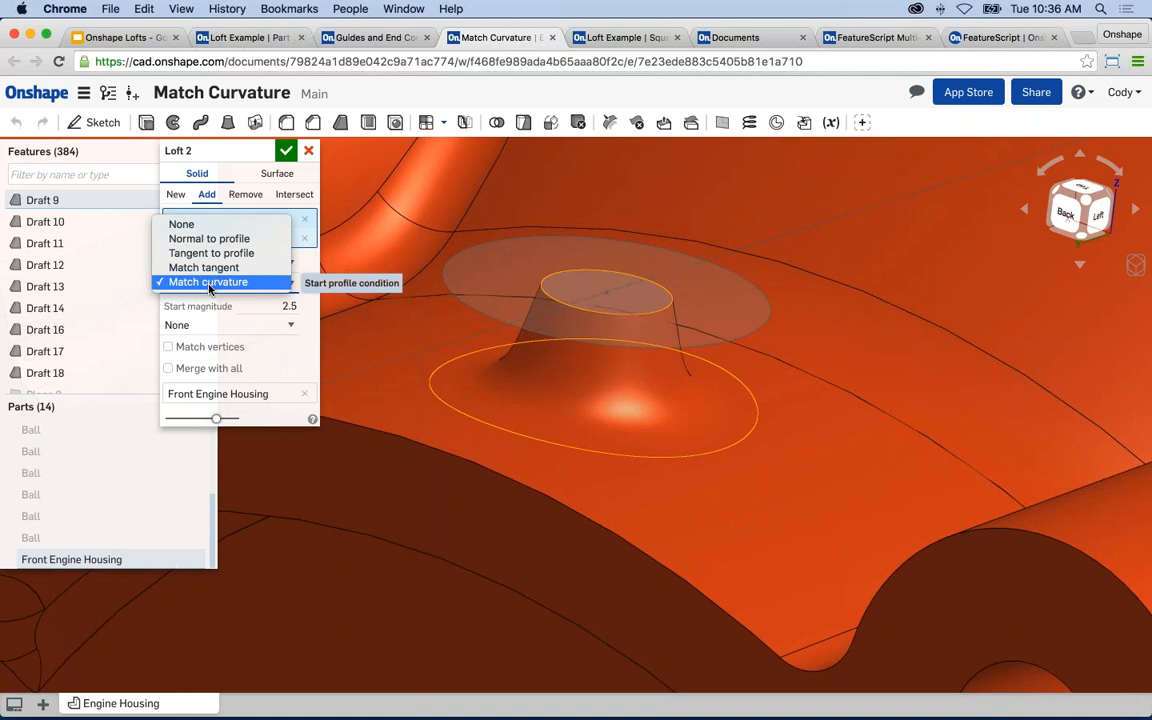
click(210, 284)
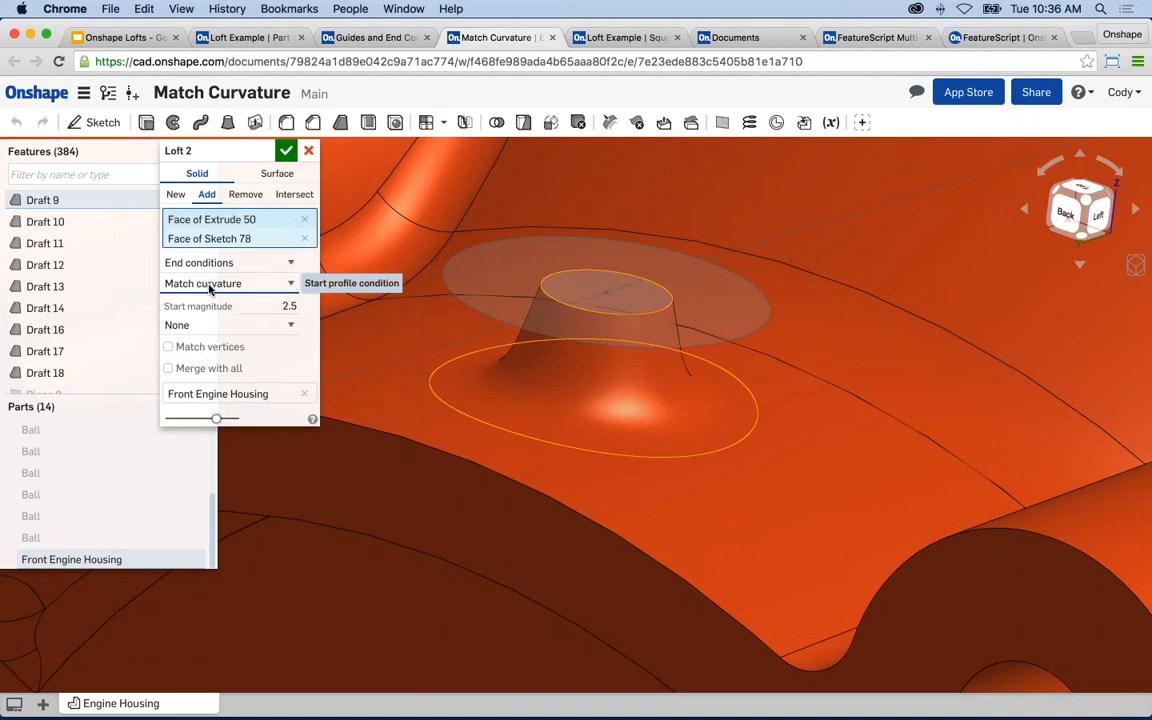
click(232, 287)
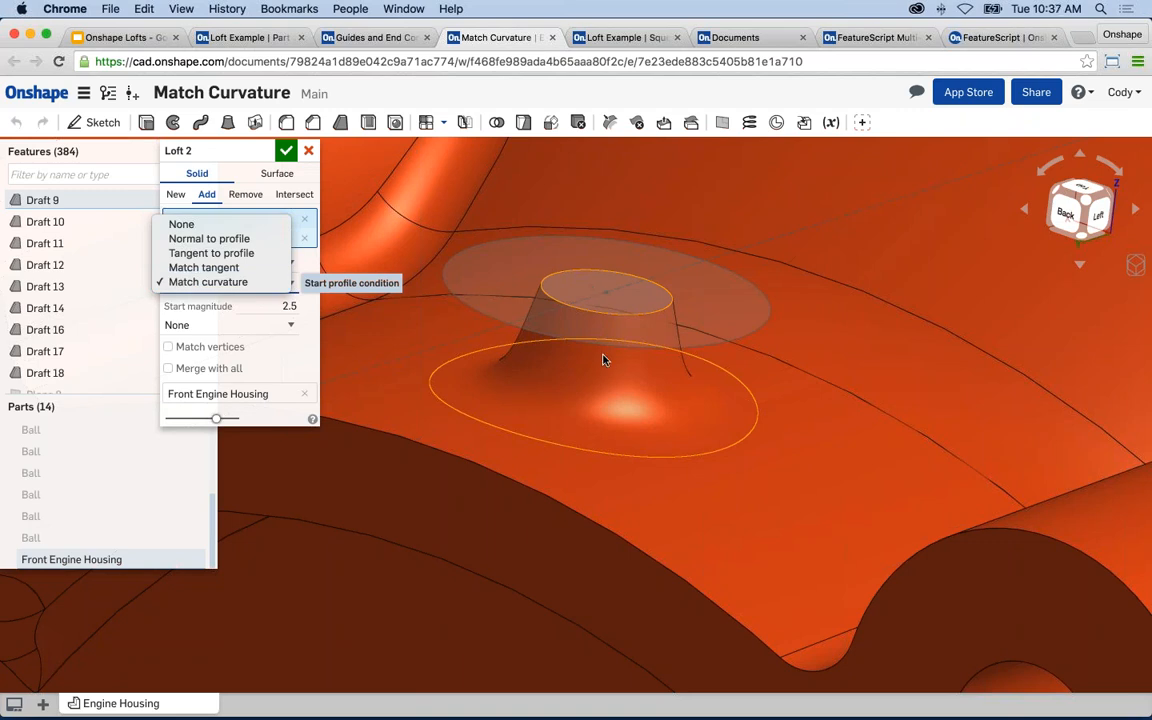
click(238, 282)
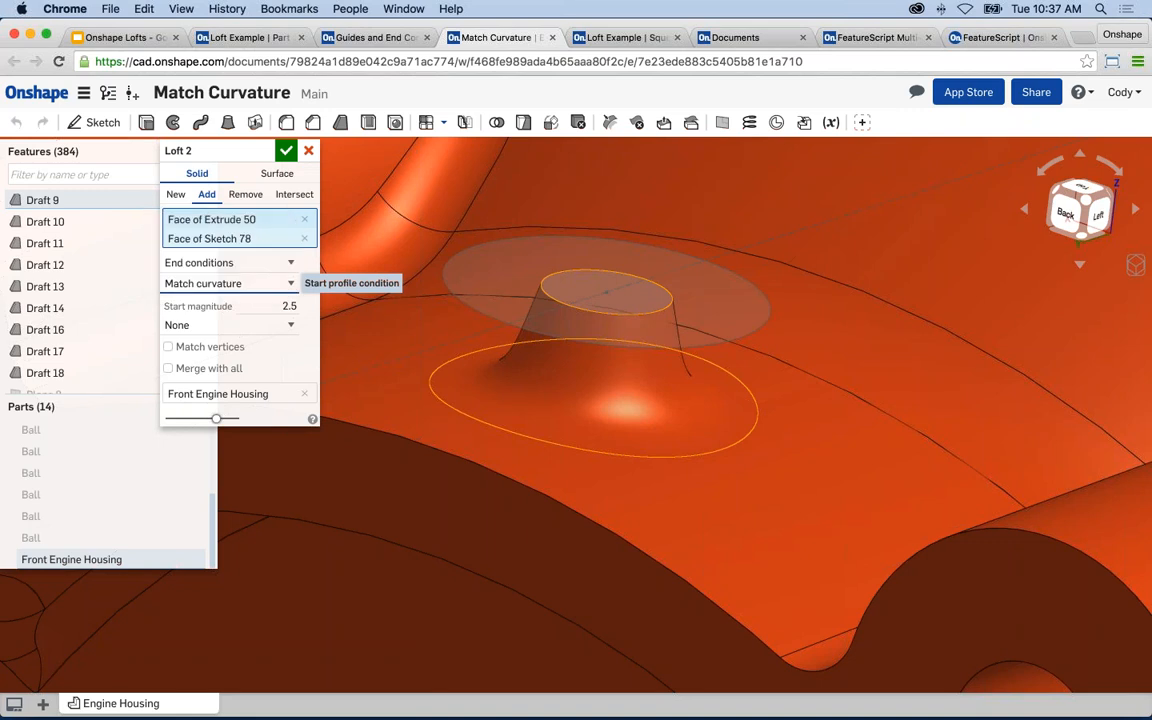
click(287, 152)
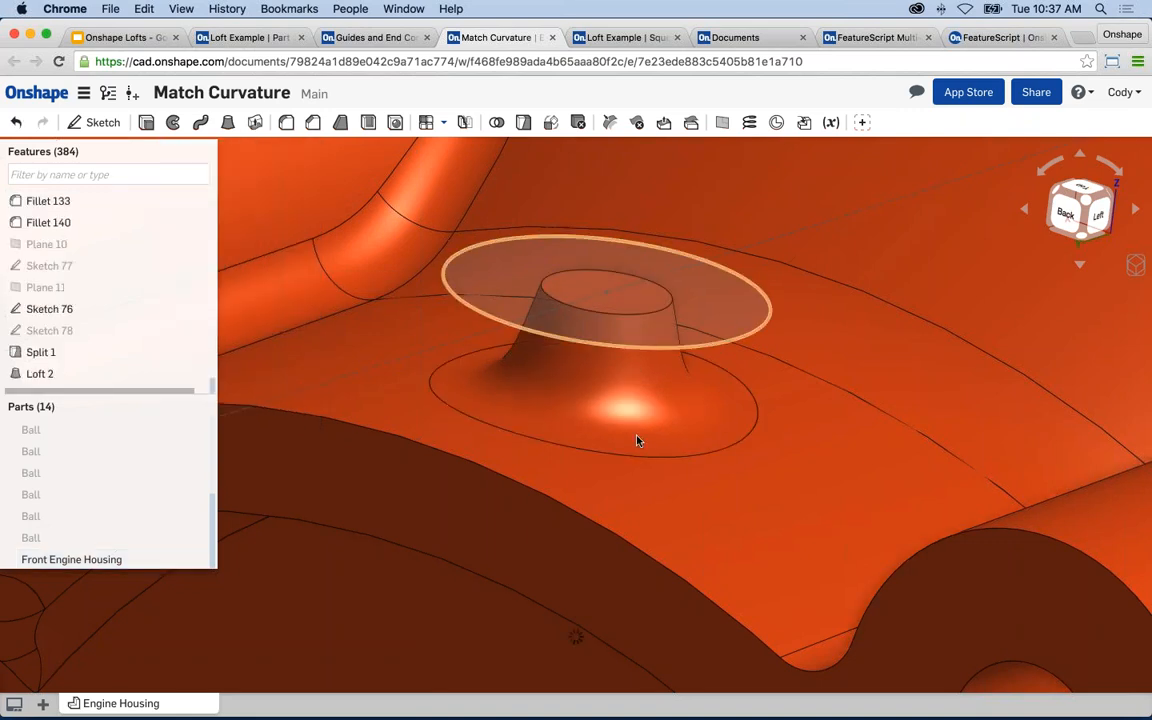
- Examine how the lofted boss blends into the curved housing face, up close and on the whole part
mouse_move(672, 468)
right_down()
mouse_move(733, 453)
mouse_move(705, 466)
right_up()
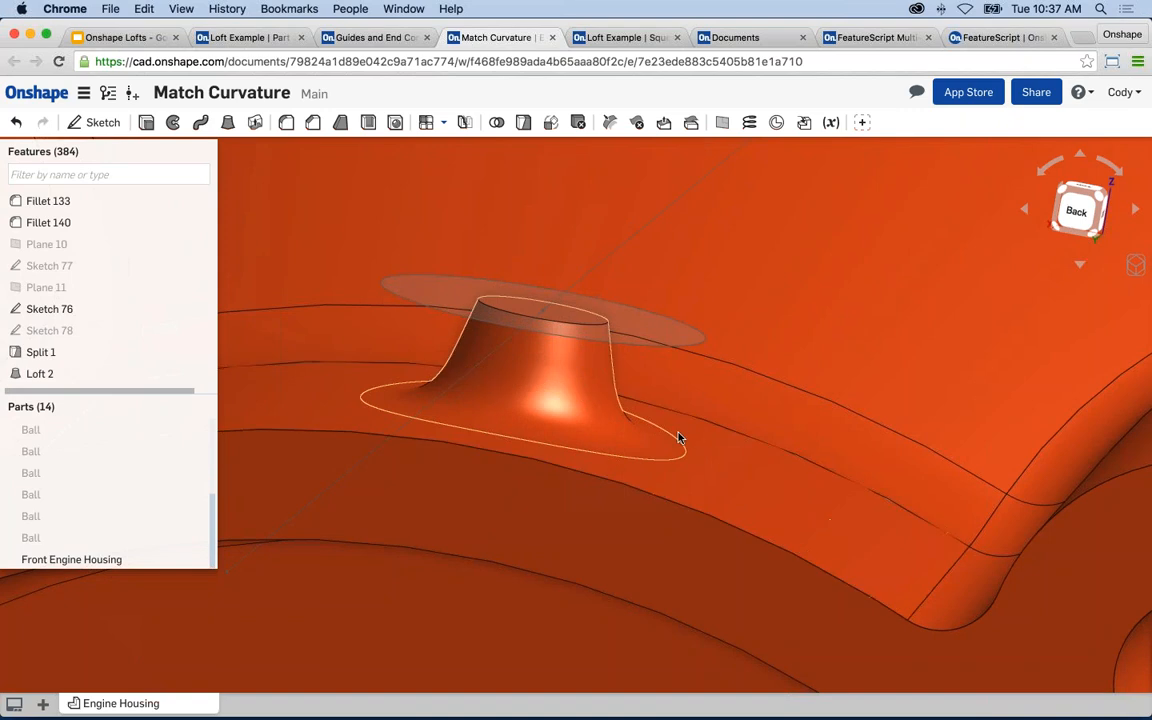
scroll(681, 437, down, 10)
right_drag(673, 439, 479, 325)
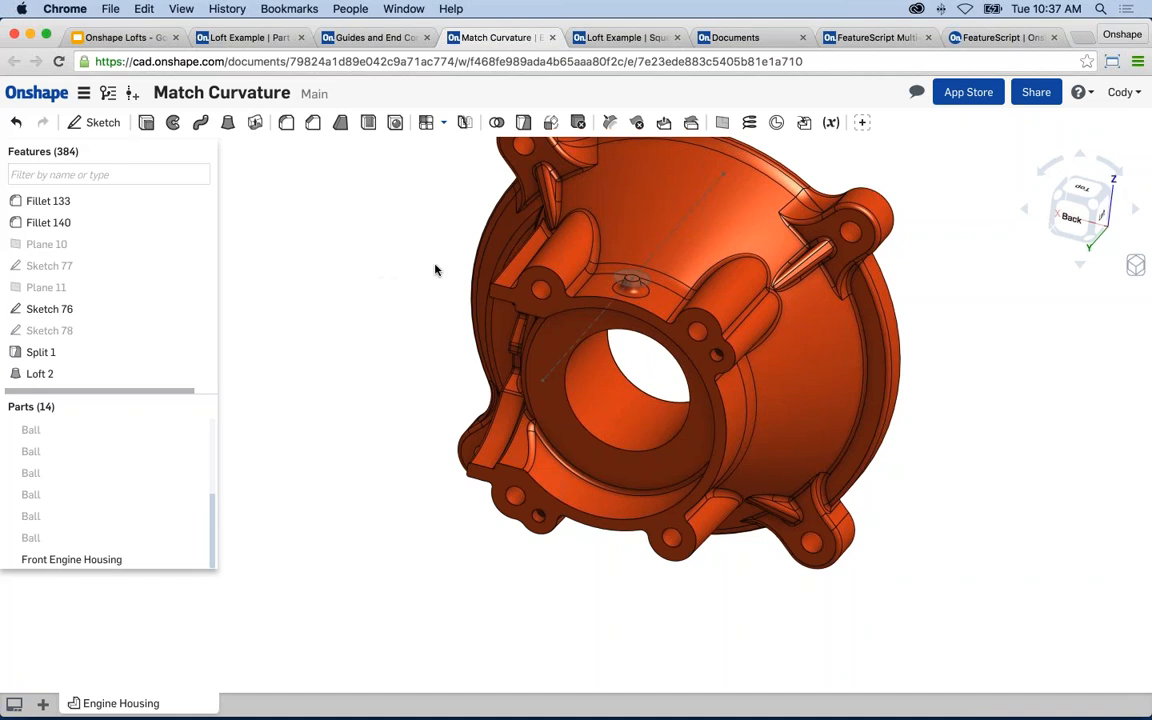
middle_drag(448, 265, 446, 280)
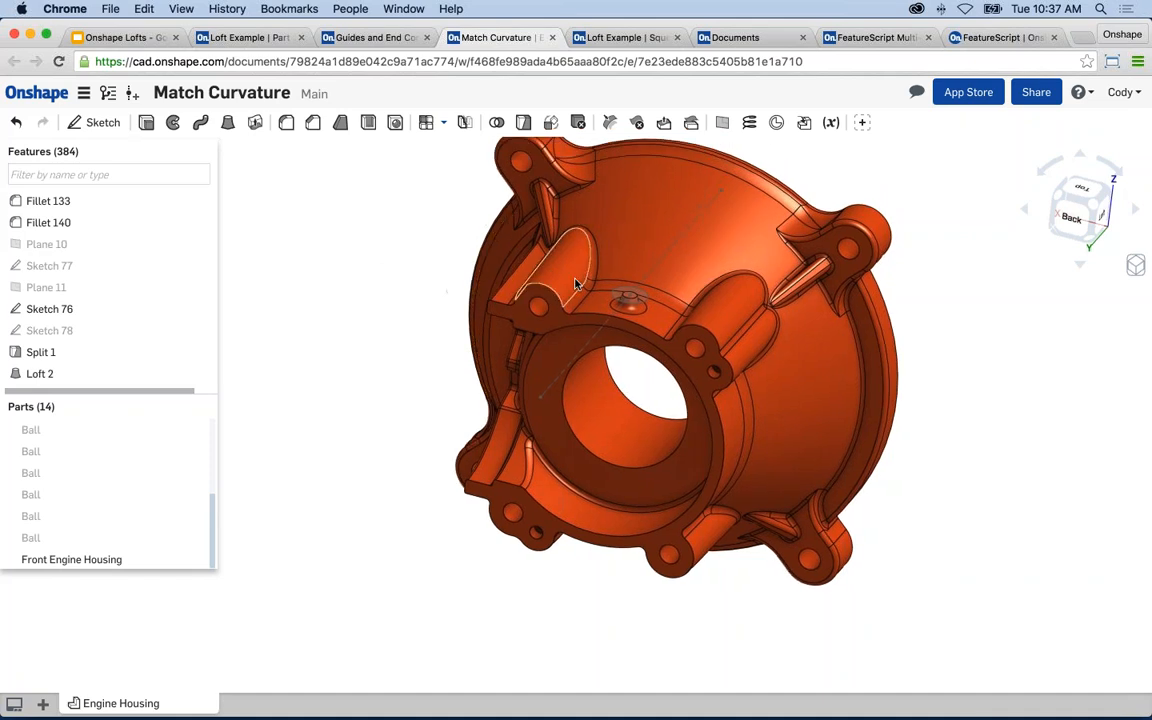
scroll(638, 310, up, 3)
scroll(638, 312, up, 2)
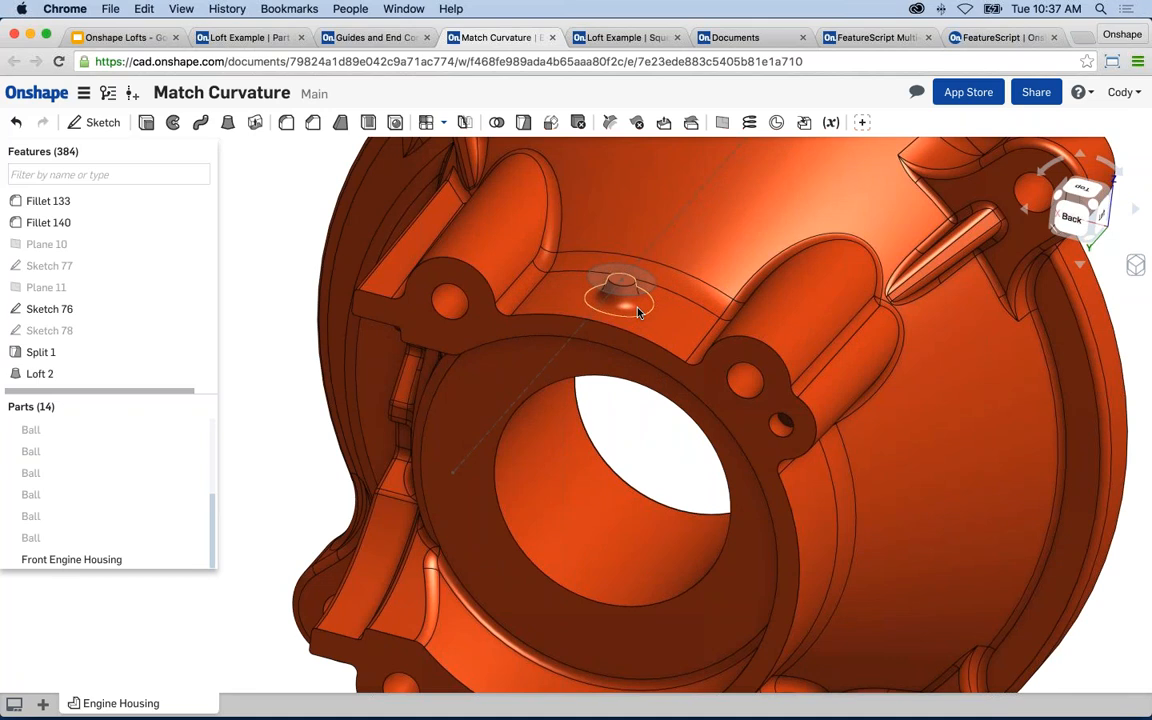
middle_drag(633, 320, 624, 333)
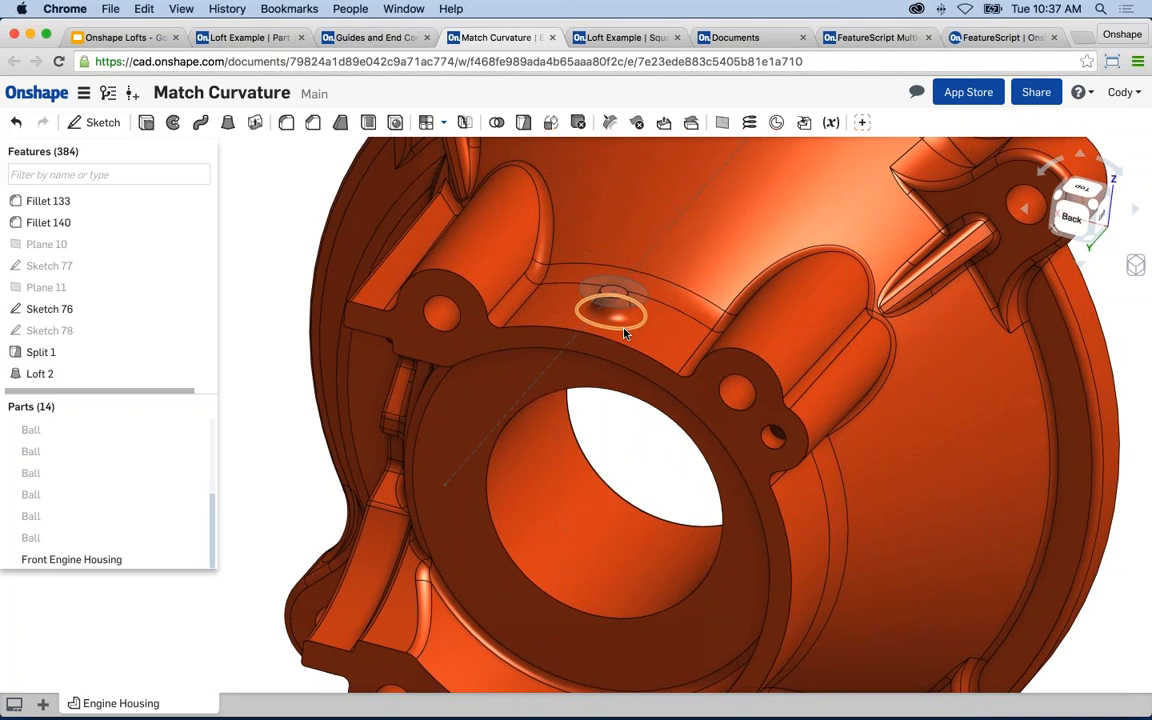
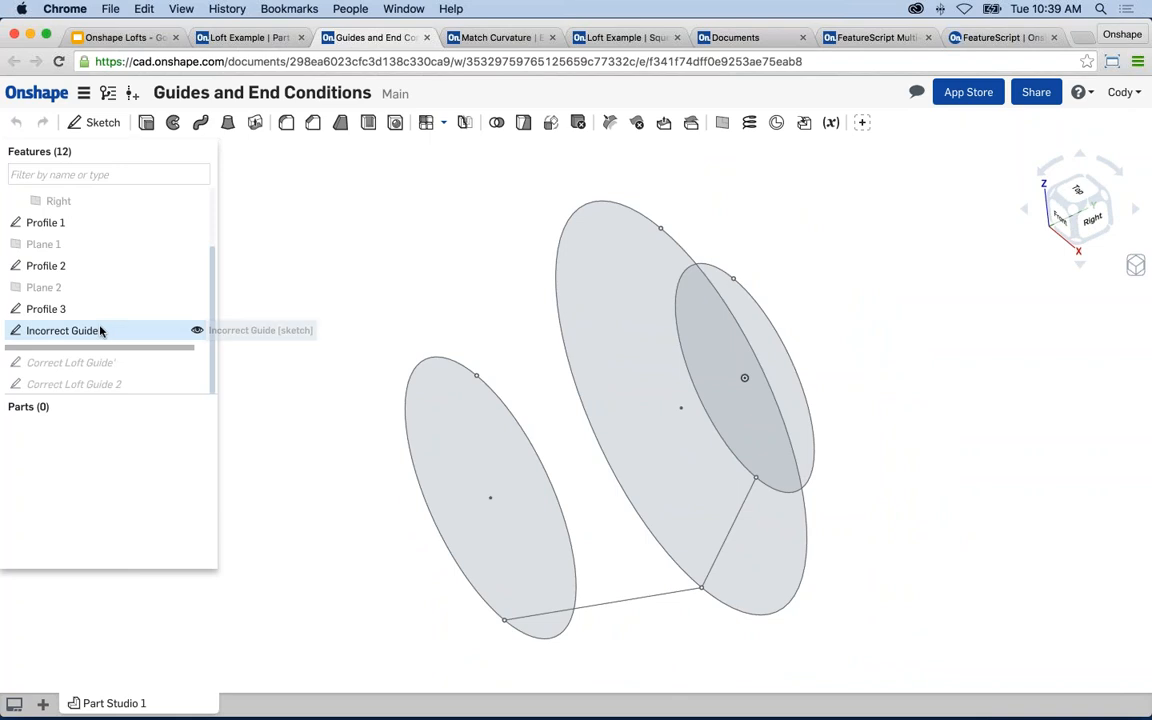
- Open the Incorrect Guide sketch, inspect its two angled lines against the three profiles, and close the sketch
right_click(97, 331)
click(119, 362)
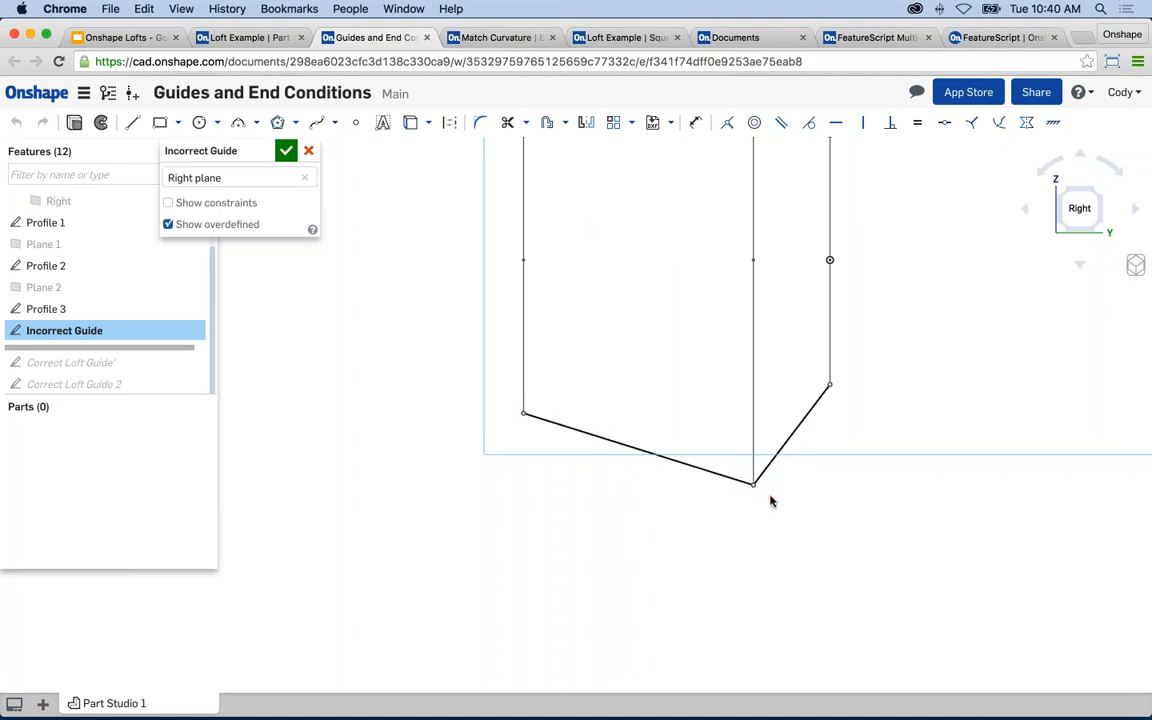
right_drag(769, 499, 706, 652)
click(287, 151)
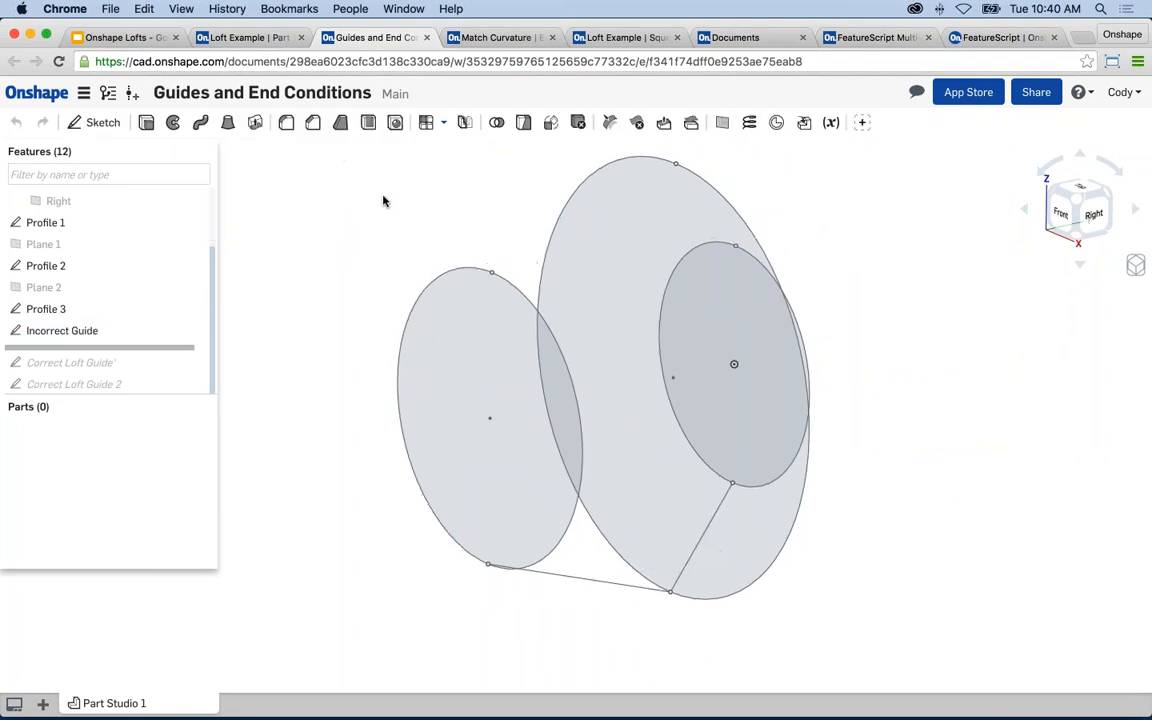
- Start a new solid loft through the faces of Profile 1, Profile 2 and Profile 3
click(228, 123)
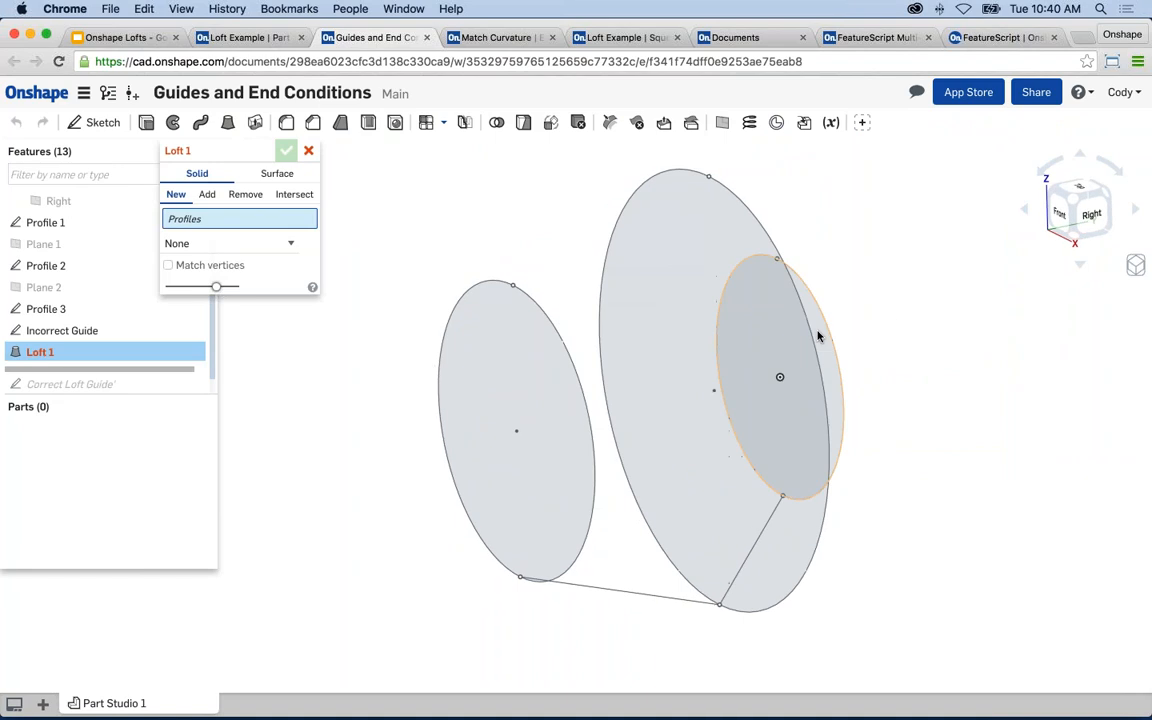
click(812, 333)
click(717, 327)
click(518, 380)
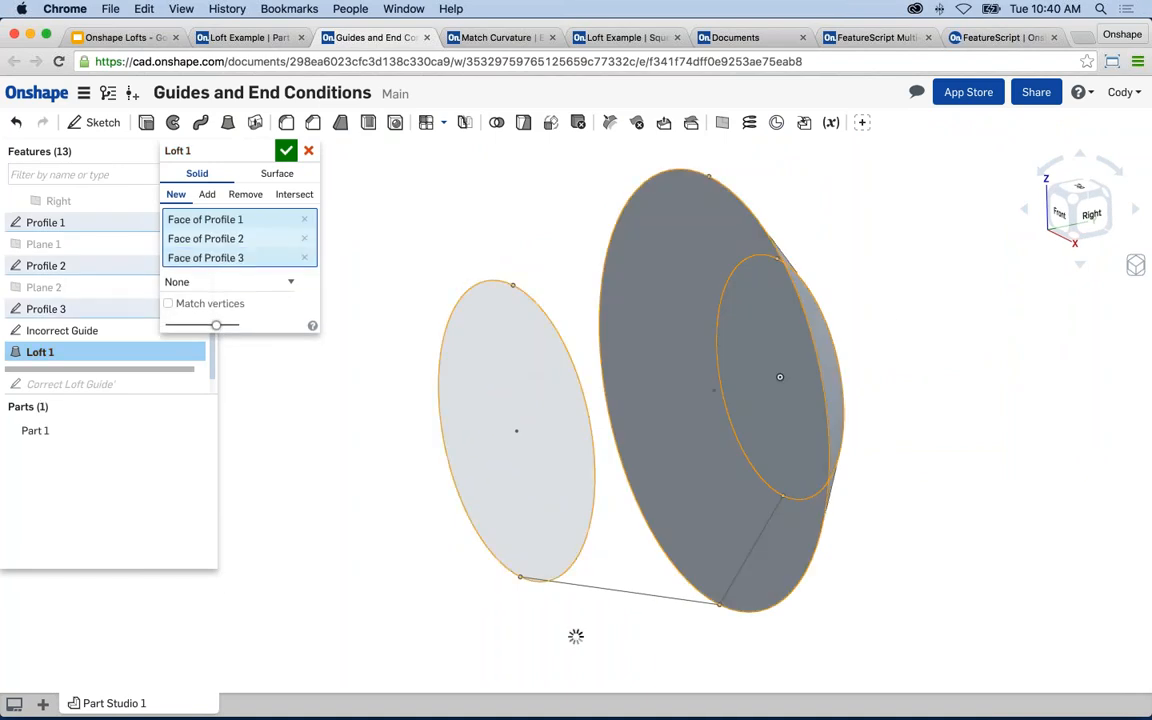
- Try to control the loft with Guides using the Incorrect Guide sketch, inspect its corner at the middle profile, and cancel the loft
click(262, 282)
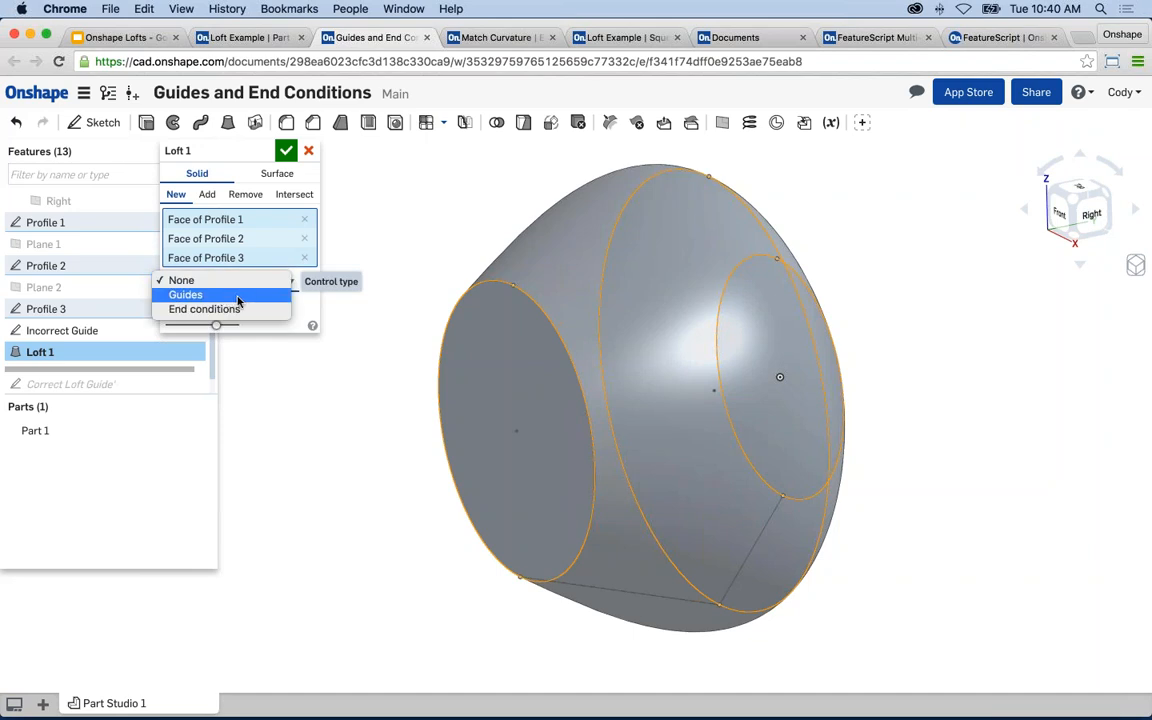
click(237, 296)
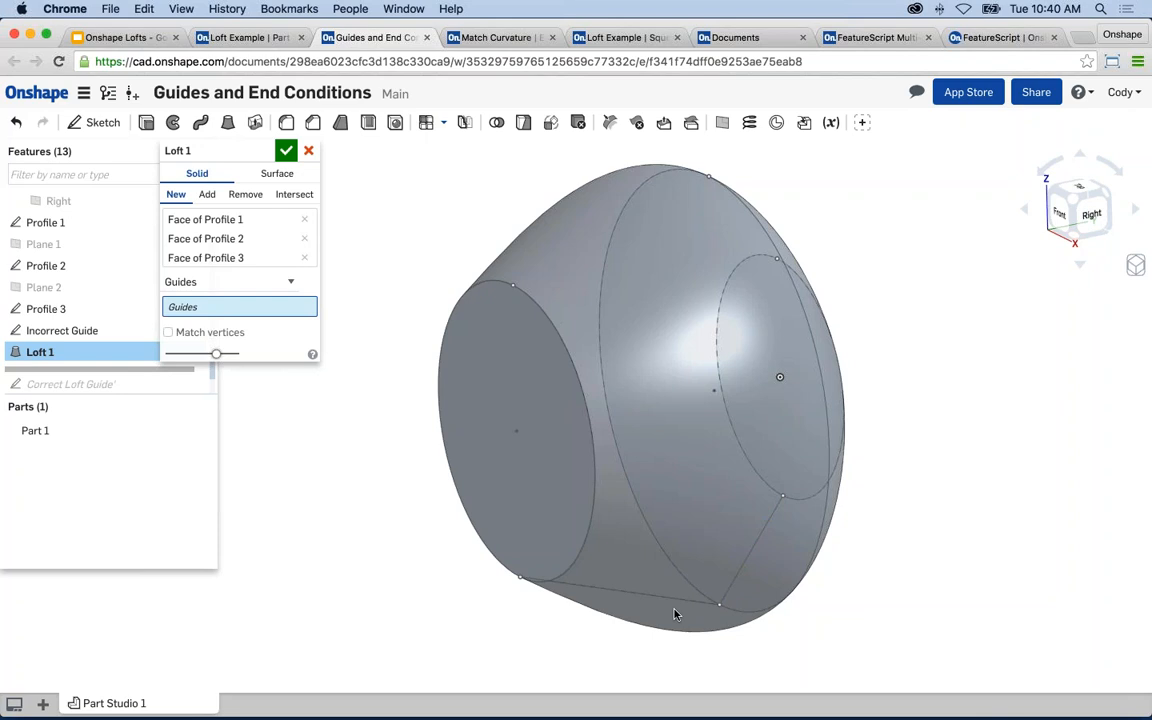
click(64, 331)
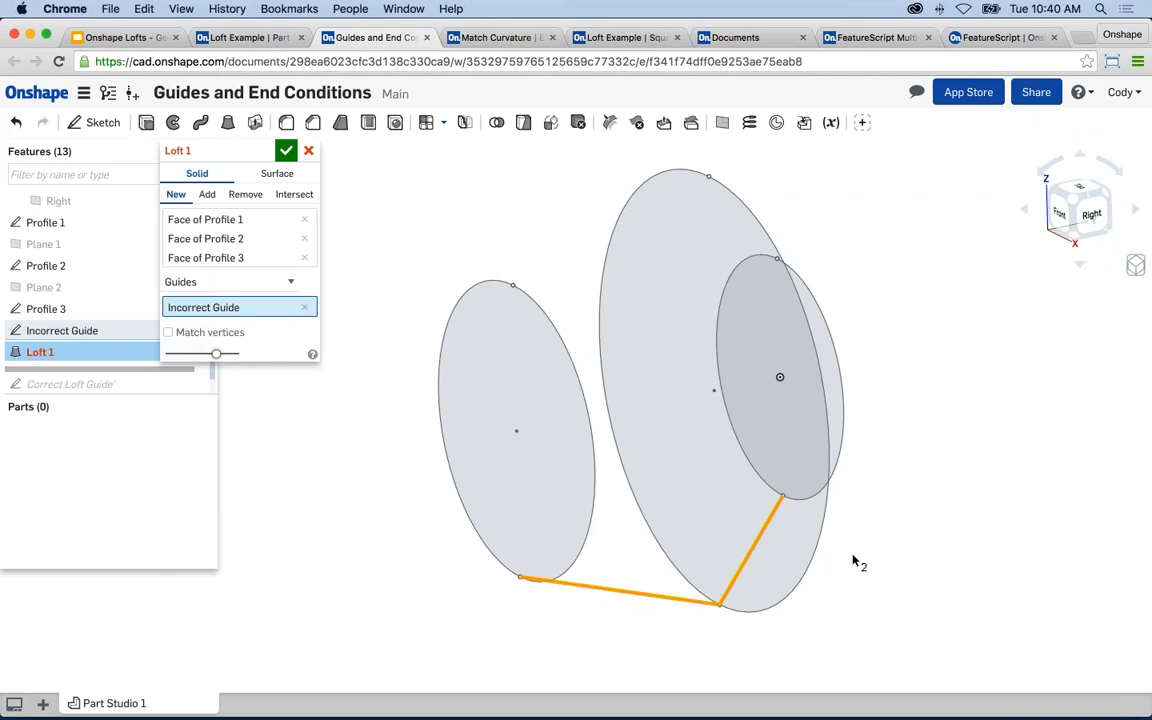
middle_drag(852, 567, 836, 562)
right_drag(852, 567, 818, 568)
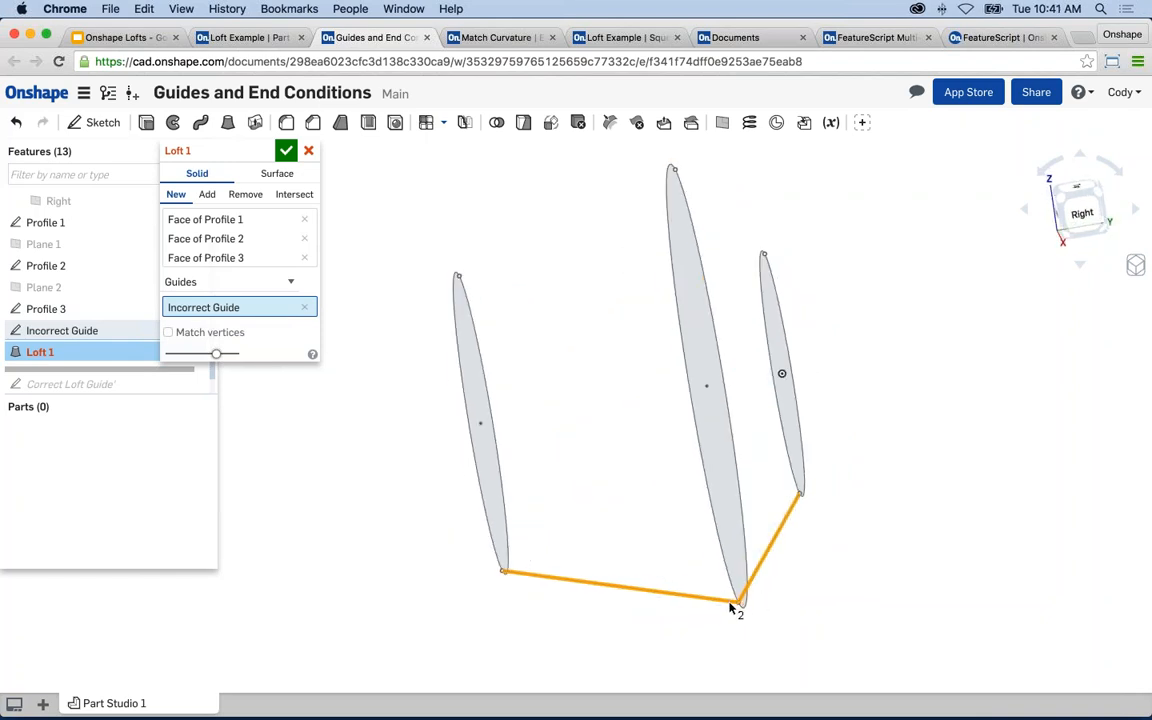
middle_drag(694, 539, 700, 539)
right_drag(702, 545, 643, 437)
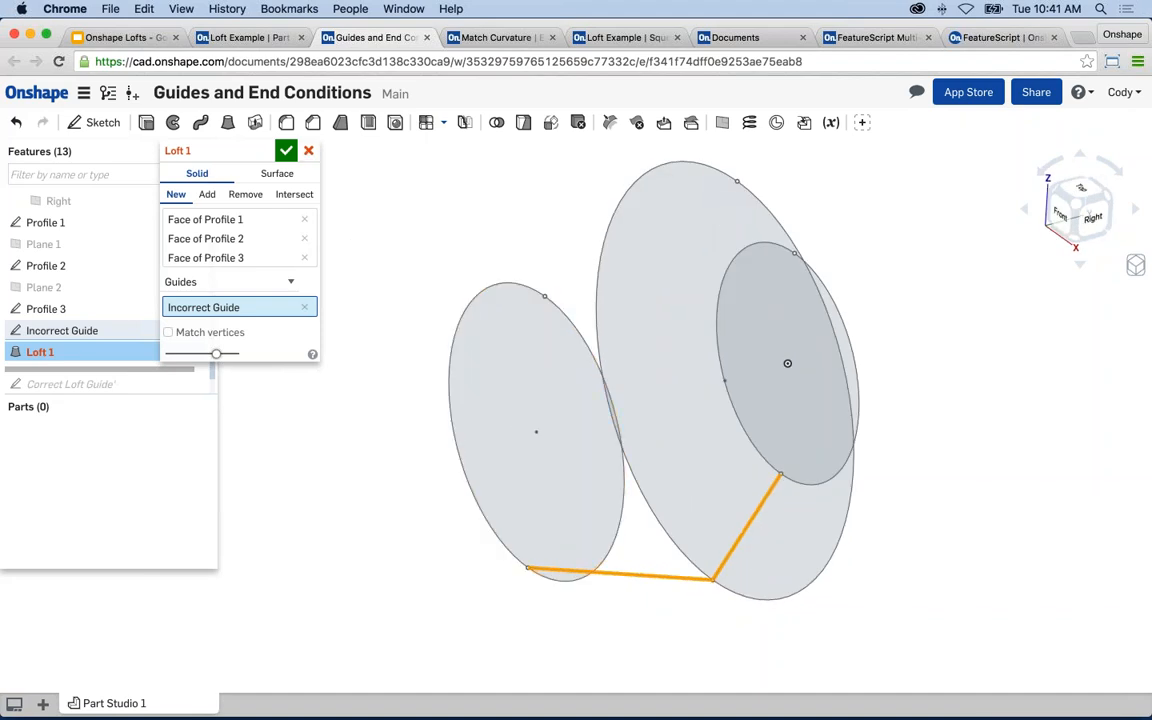
key(Escape)
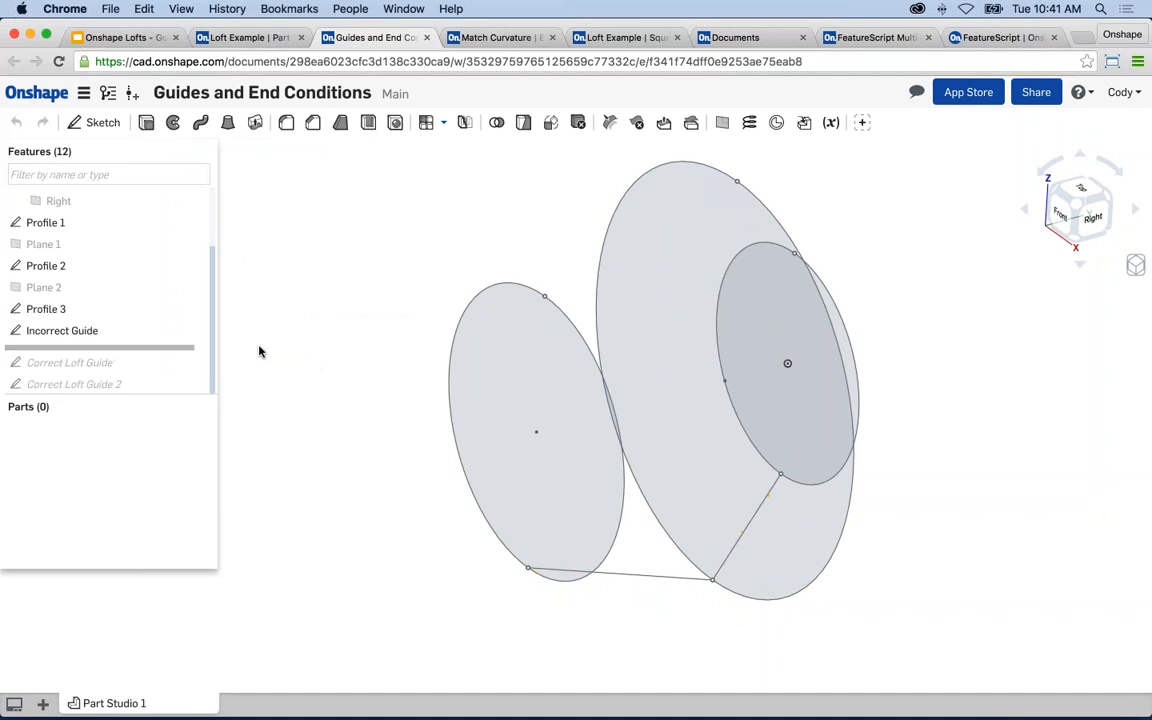
- Roll the feature list forward to include the Correct Loft Guide' sketch and hide the Incorrect Guide sketch
drag(190, 352, 240, 332)
middle_drag(310, 329, 295, 322)
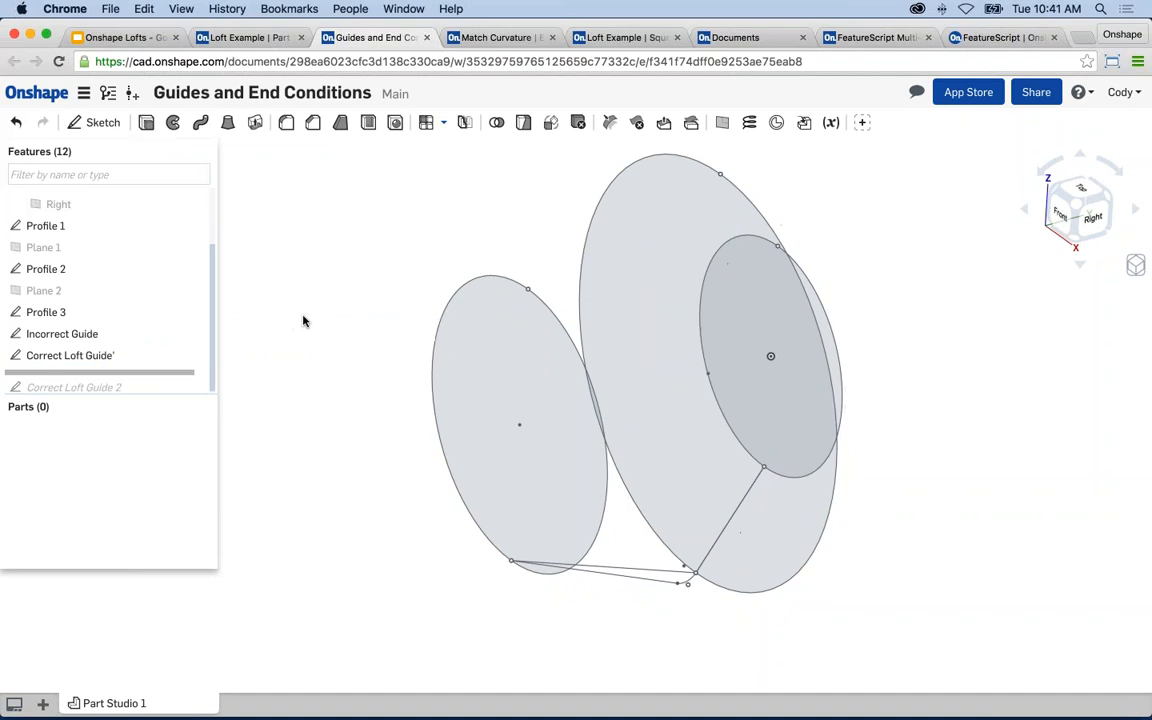
click(196, 333)
- Open the Correct Loft Guide' sketch, inspect its R0.5 rounded corner near the middle profile, and close the sketch
right_click(133, 361)
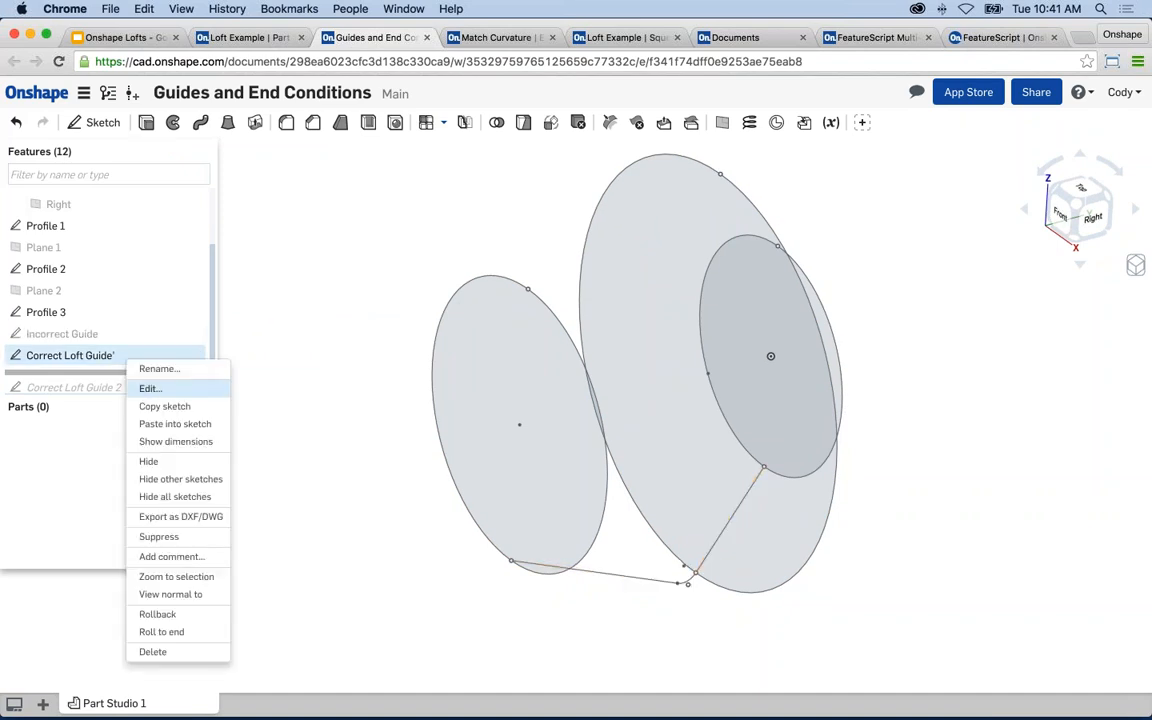
click(145, 382)
key(n)
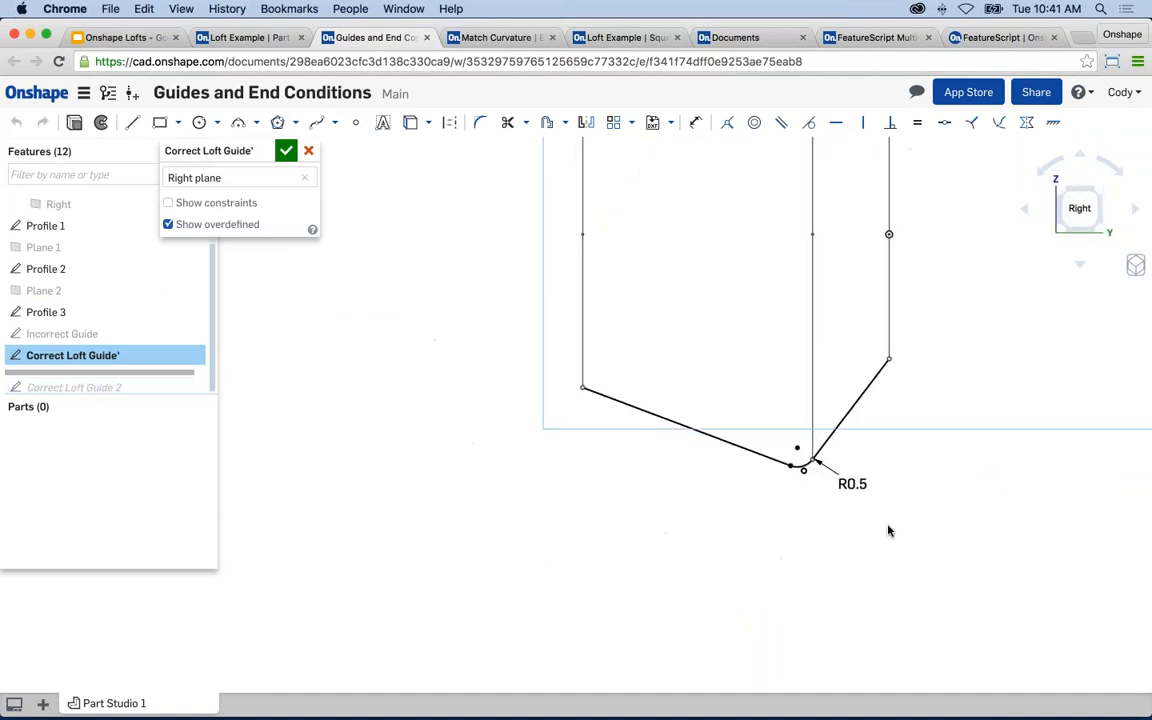
scroll(845, 485, up, 5)
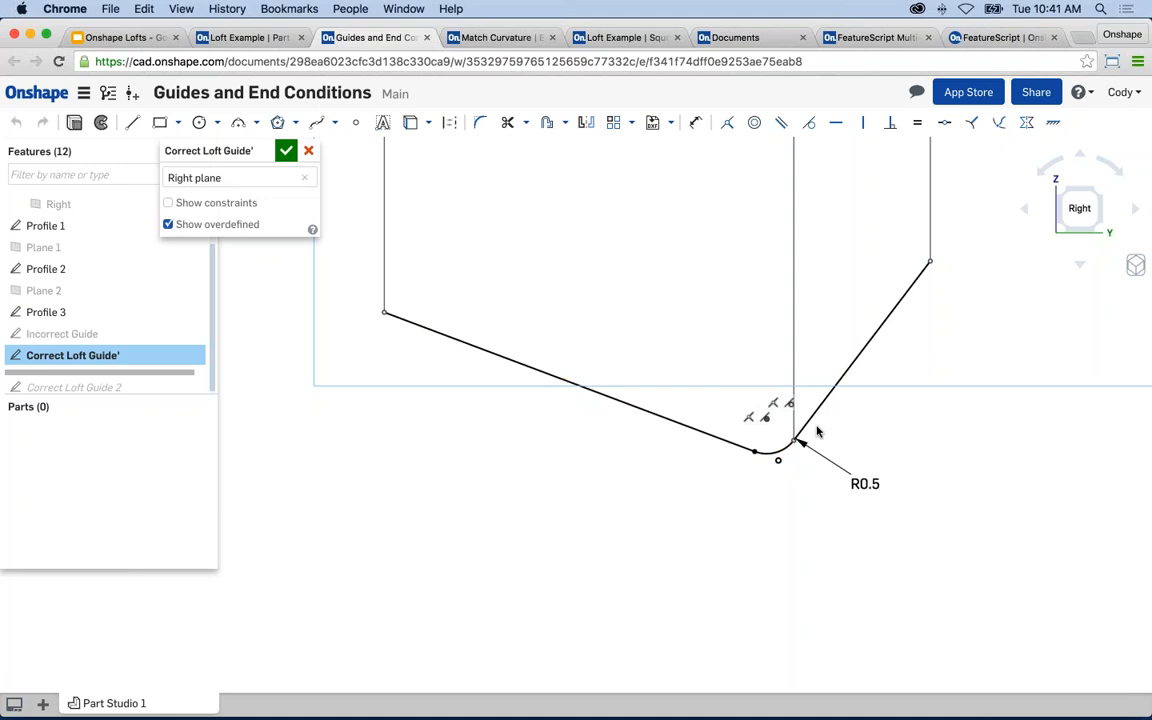
click(727, 442)
scroll(718, 528, down, 4)
mouse_move(622, 511)
right_down()
mouse_move(656, 517)
mouse_move(630, 504)
mouse_move(590, 548)
right_up()
click(286, 150)
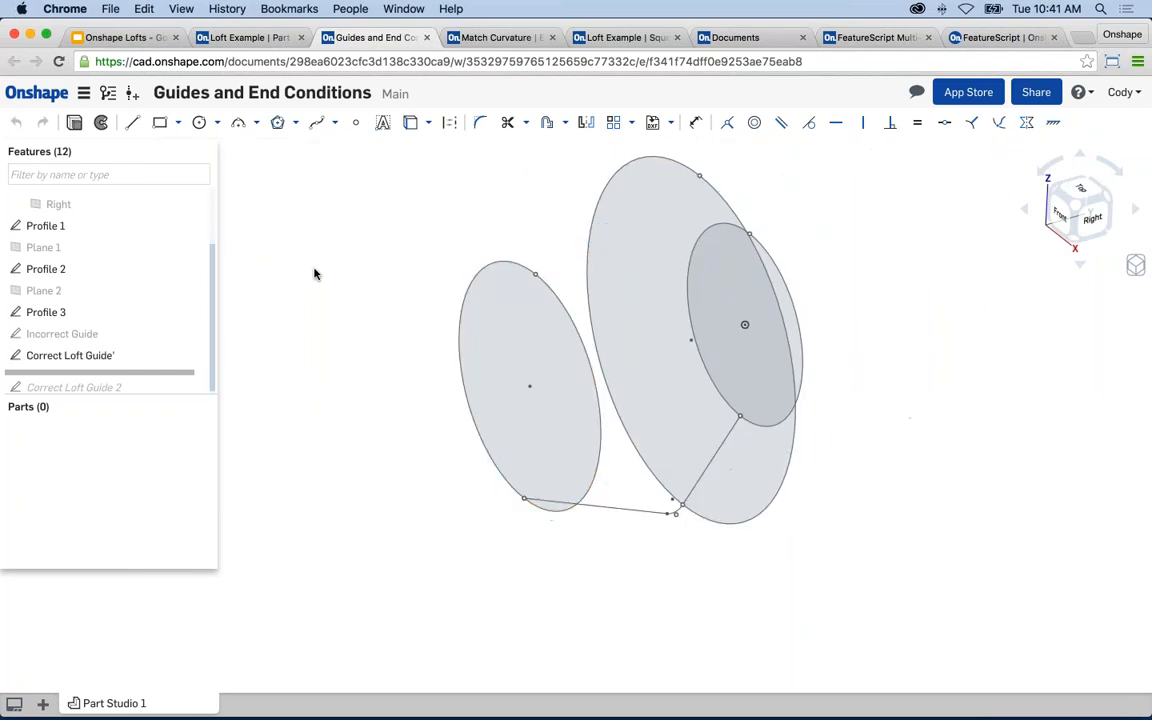
- Start a new solid loft through the faces of Profile 1, Profile 2 and Profile 3, guided only by the Correct Loft Guide' sketch
click(228, 122)
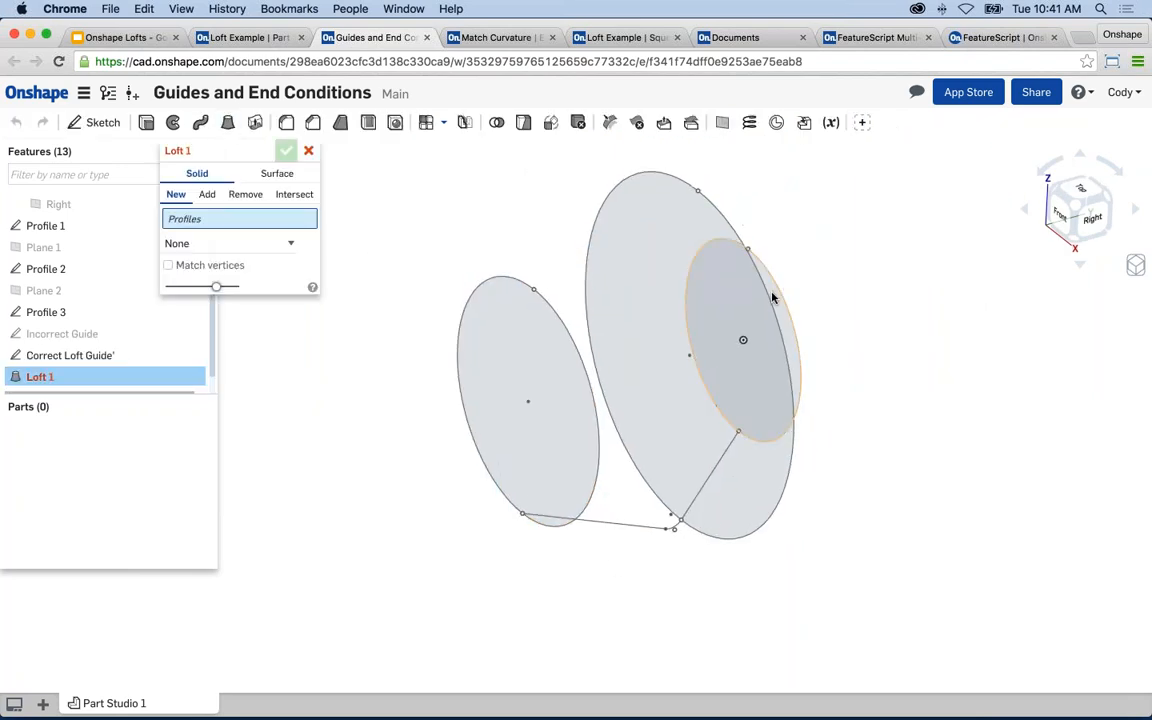
click(738, 335)
click(643, 303)
click(527, 352)
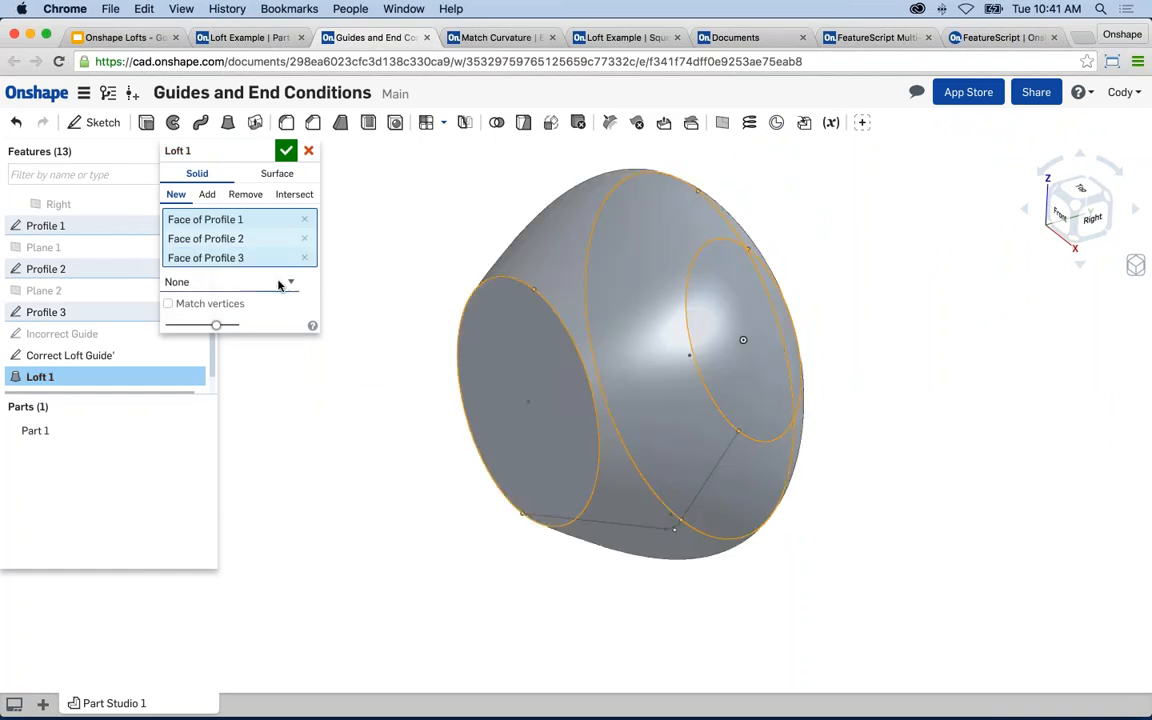
click(280, 281)
click(256, 295)
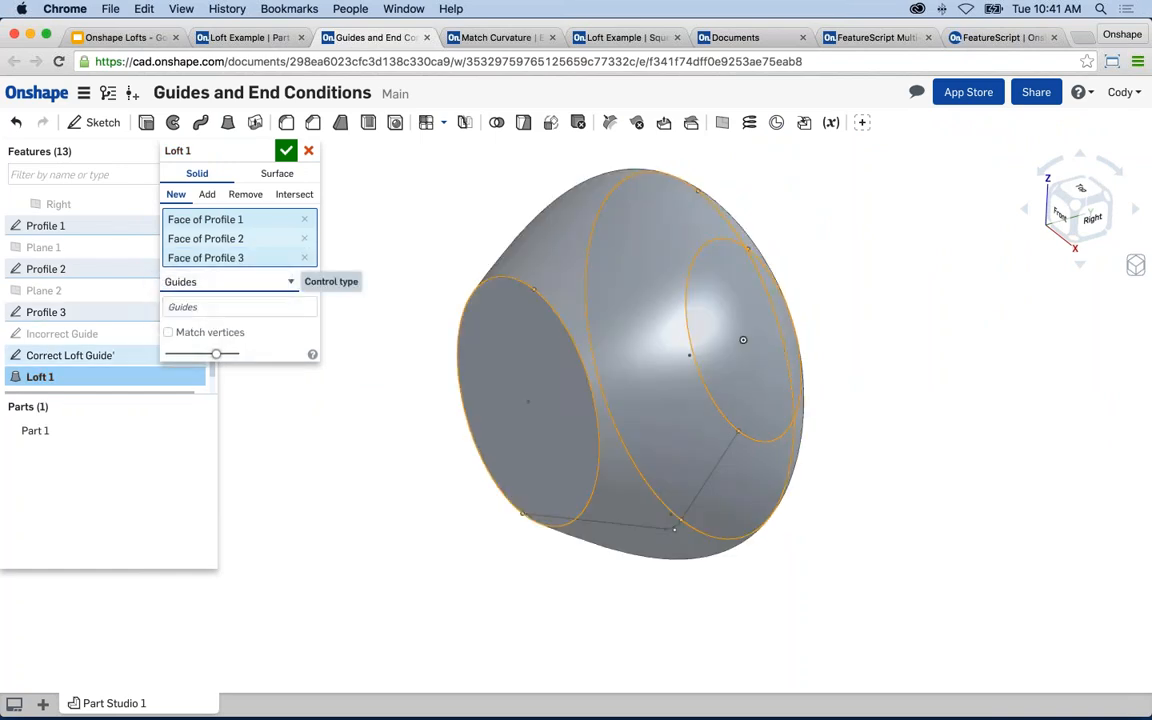
click(60, 357)
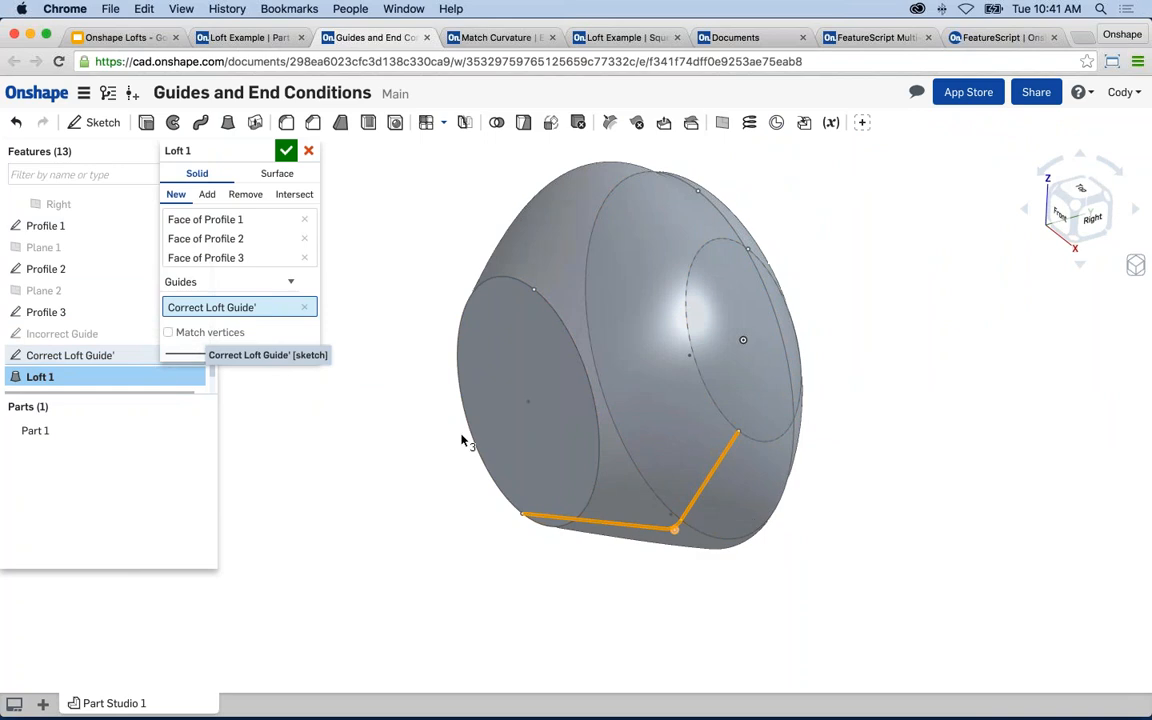
- Examine the single-guide loft from the right view, comparing its guided lower side with its unguided upper side, and cancel the loft
click(1090, 216)
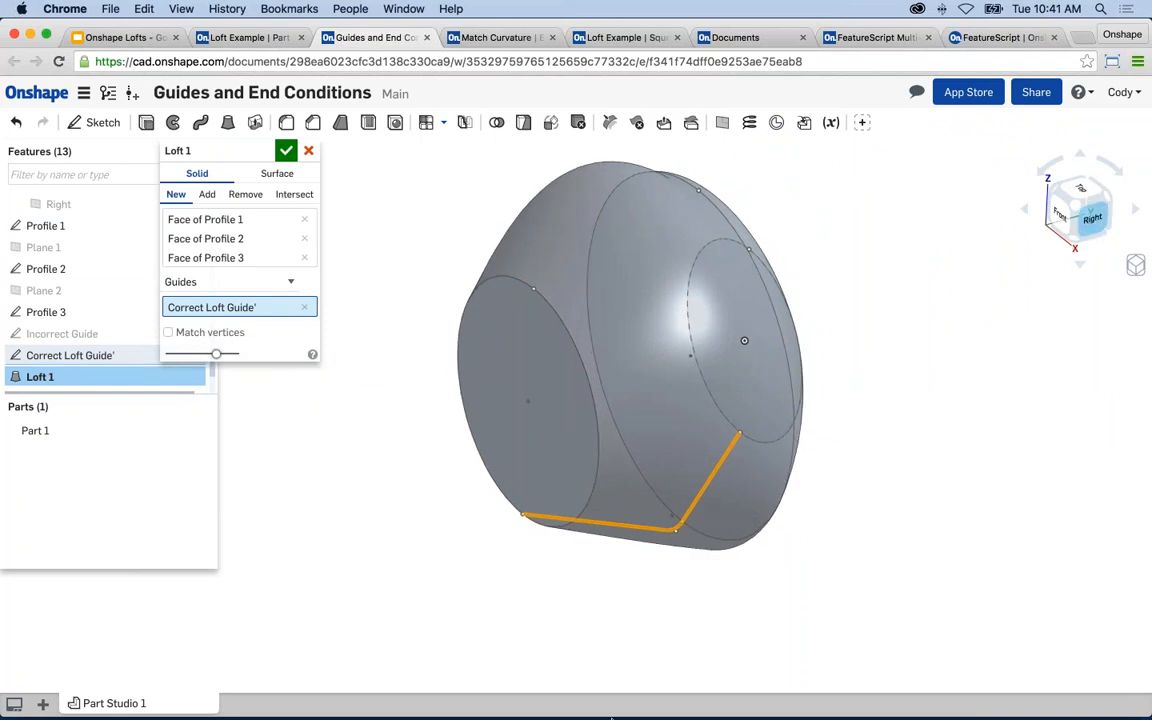
scroll(805, 540, up, 5)
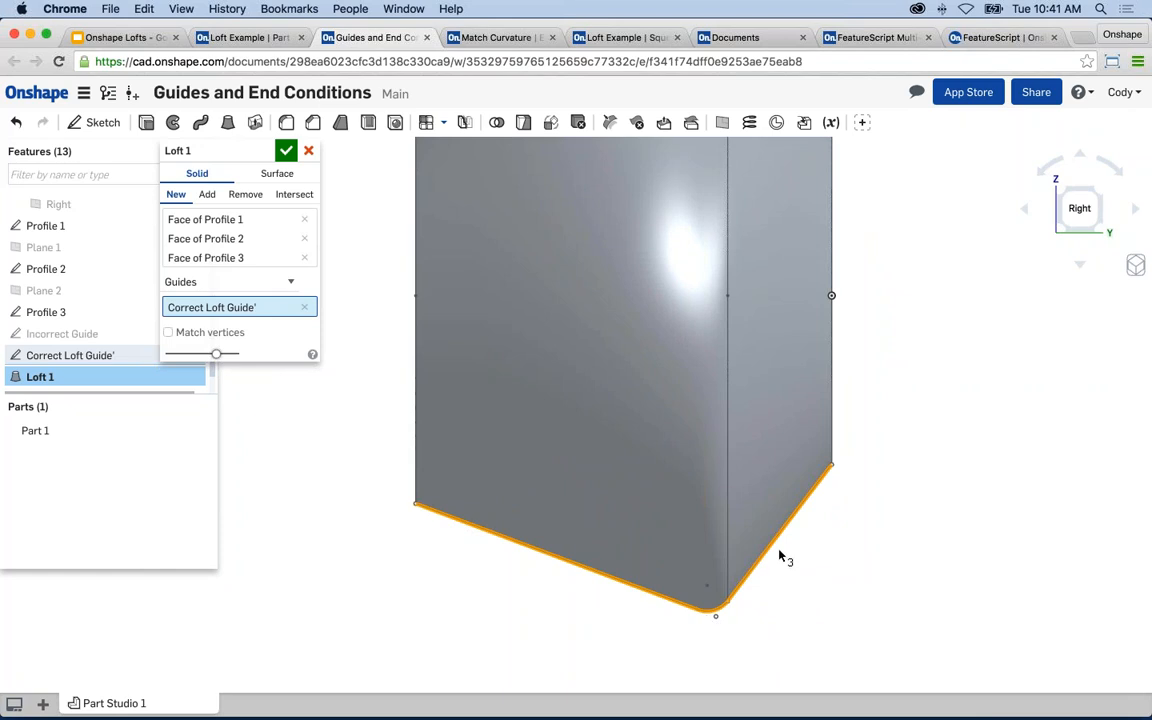
scroll(825, 549, down, 3)
middle_drag(856, 530, 853, 554)
scroll(731, 488, up, 1)
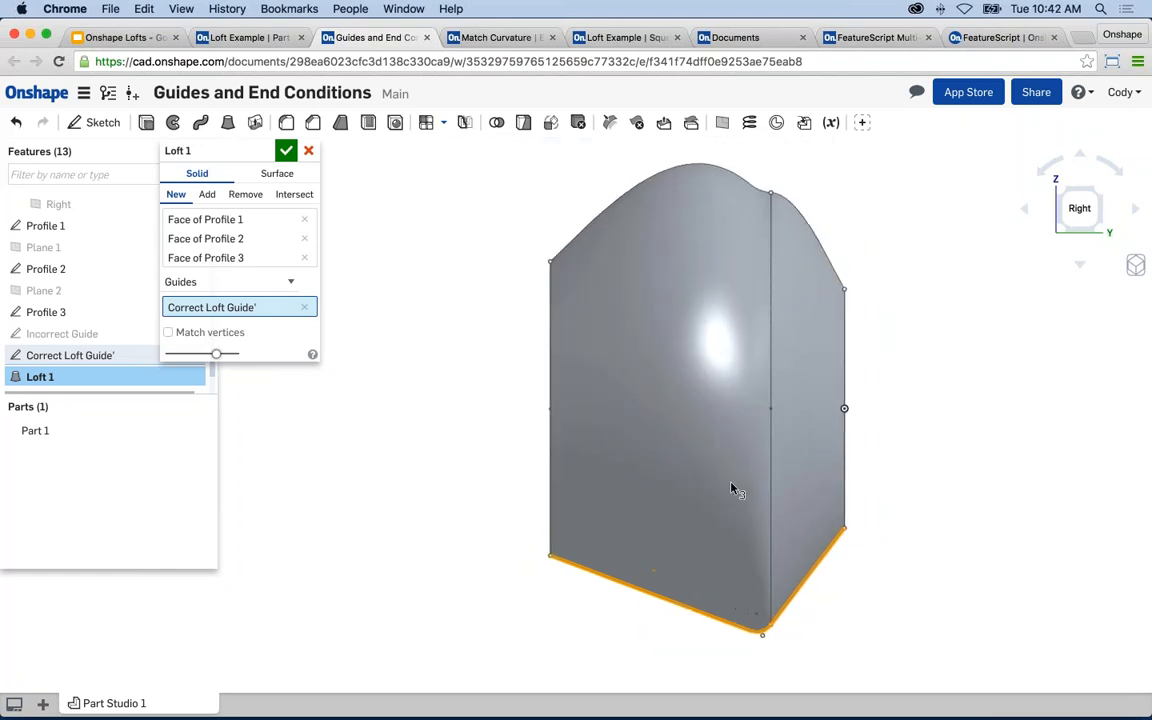
scroll(731, 488, up, 3)
scroll(735, 517, down, 2)
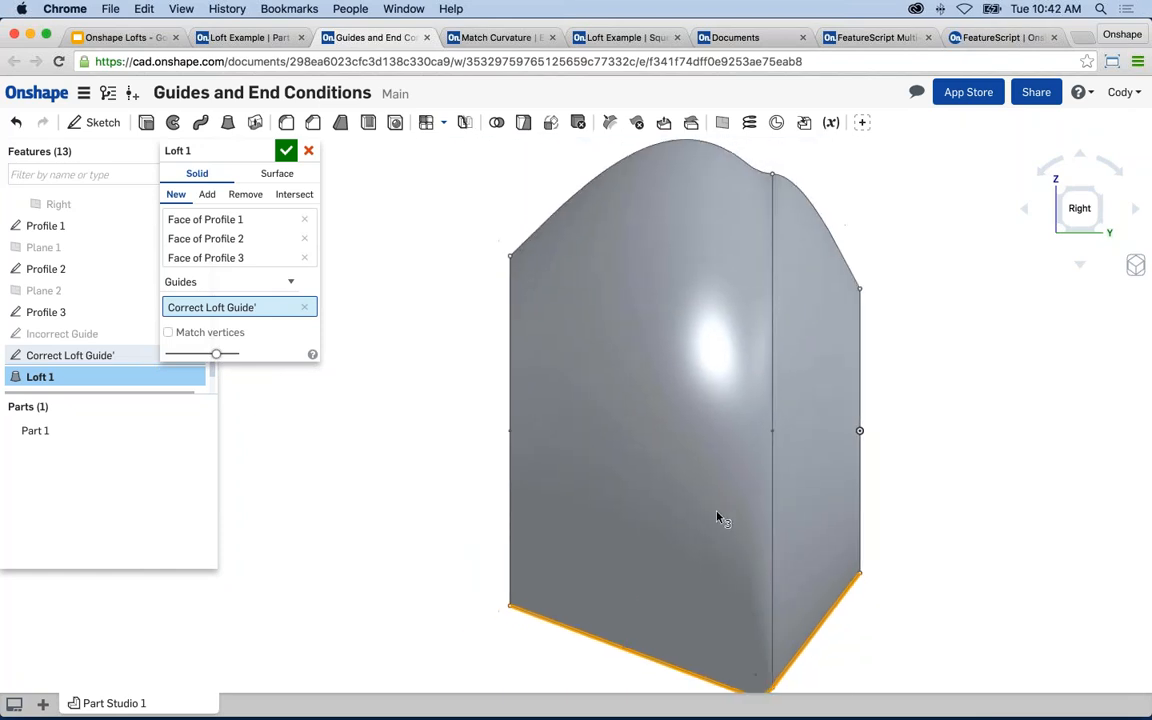
middle_drag(727, 517, 716, 517)
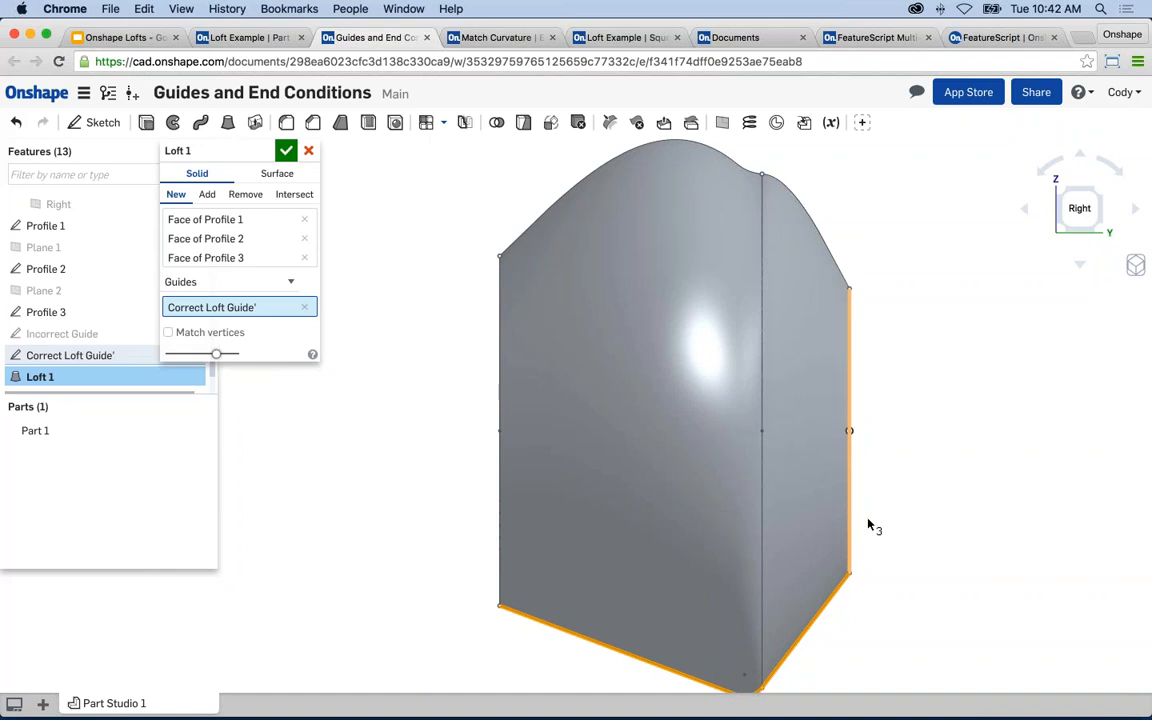
scroll(860, 560, down, 1)
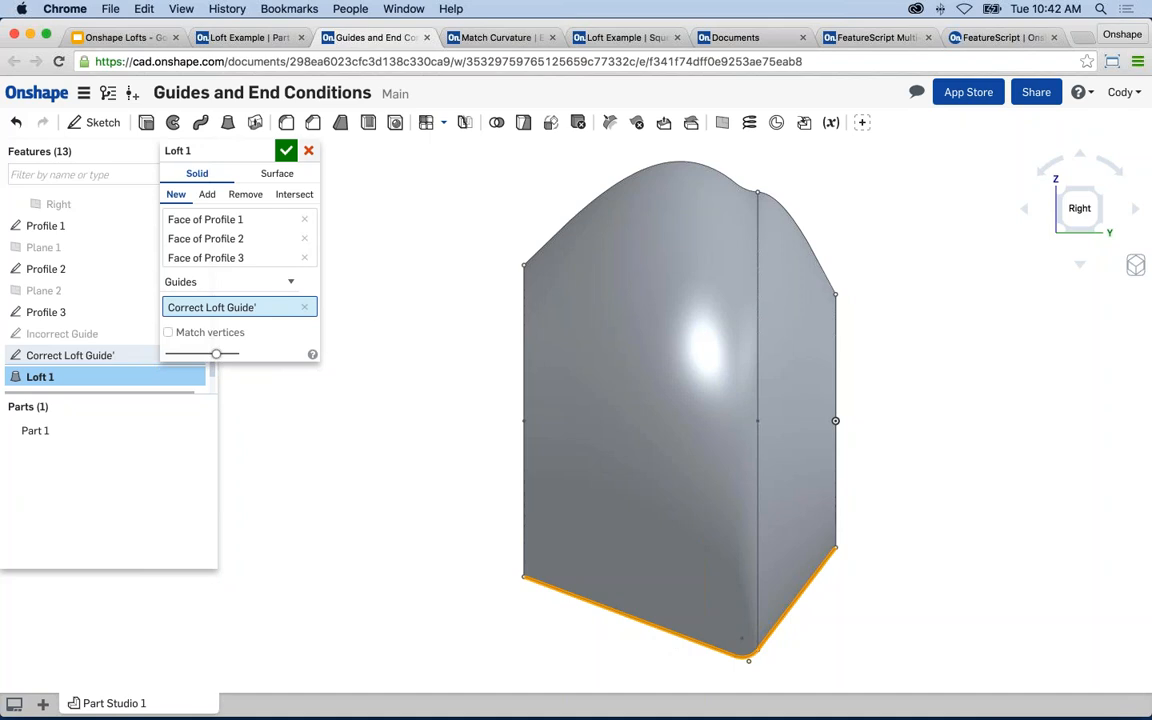
key(Escape)
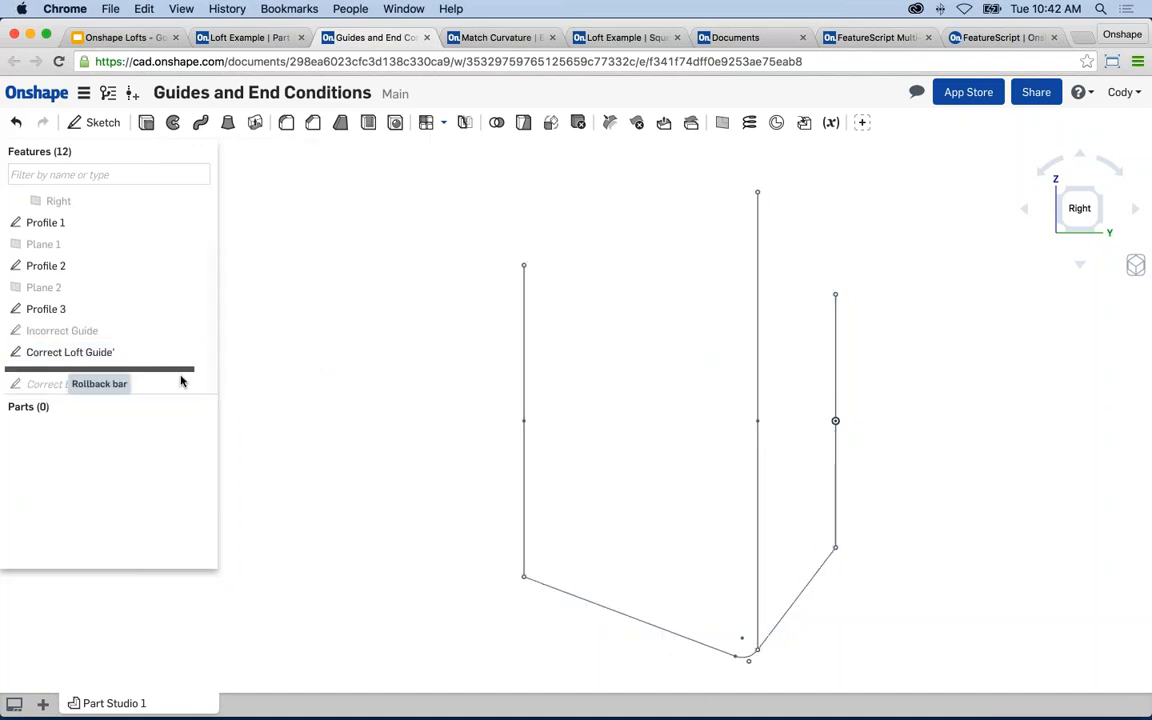
- Roll the feature list forward to include the Correct Loft Guide 2 sketch, leaving nothing selected
mouse_move(180, 374)
mouse_down()
mouse_move(182, 393)
mouse_move(218, 372)
mouse_up()
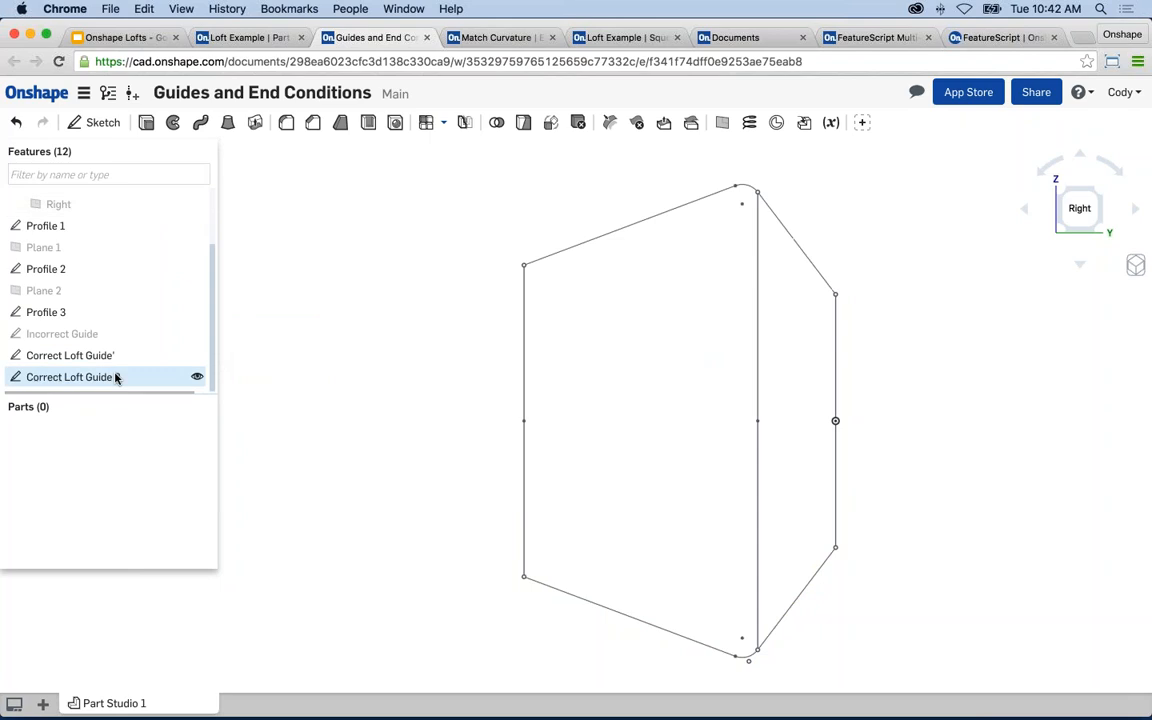
click(190, 377)
key(space)
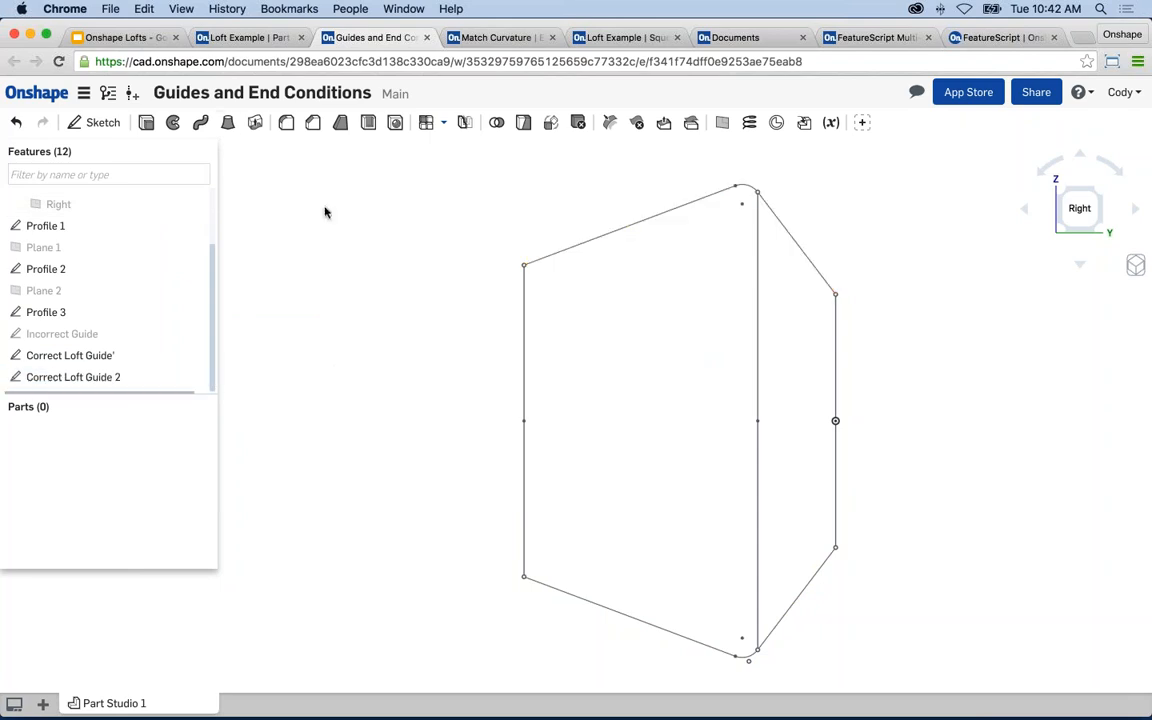
- Loft a new solid through the faces of Profile 1, Profile 2 and Profile 3 with Correct Loft Guide' and Correct Loft Guide 2 as guides
click(228, 123)
mouse_move(371, 224)
right_down()
mouse_move(409, 239)
mouse_move(432, 268)
right_up()
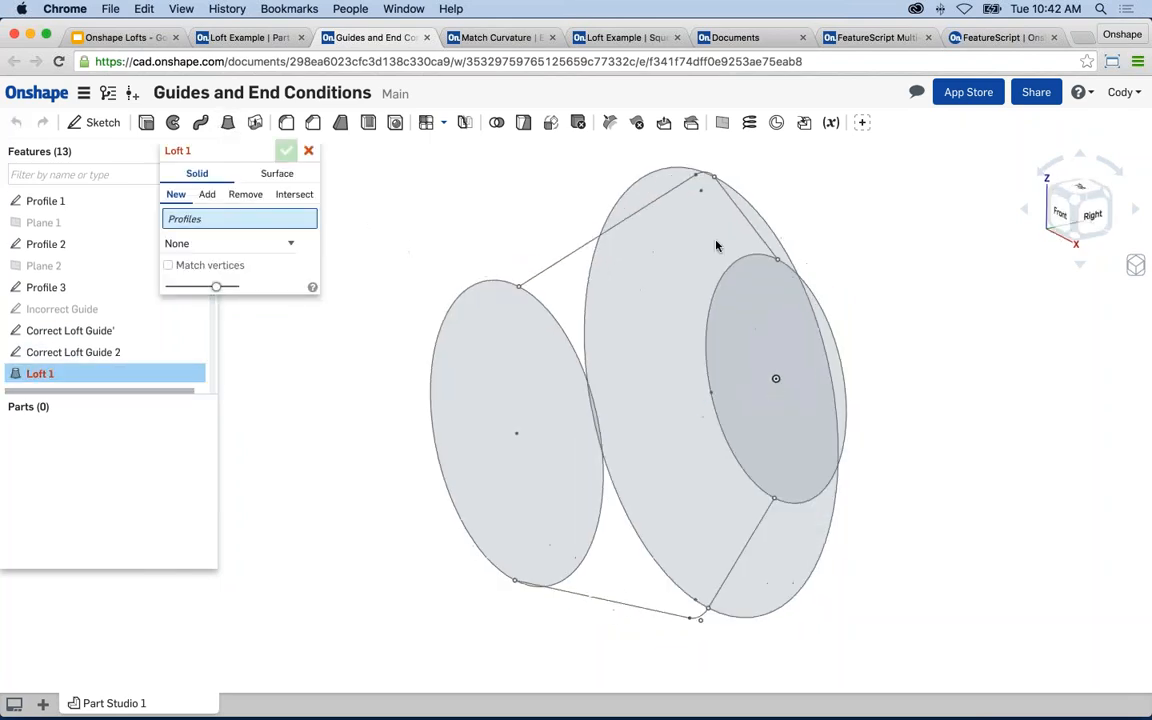
click(823, 334)
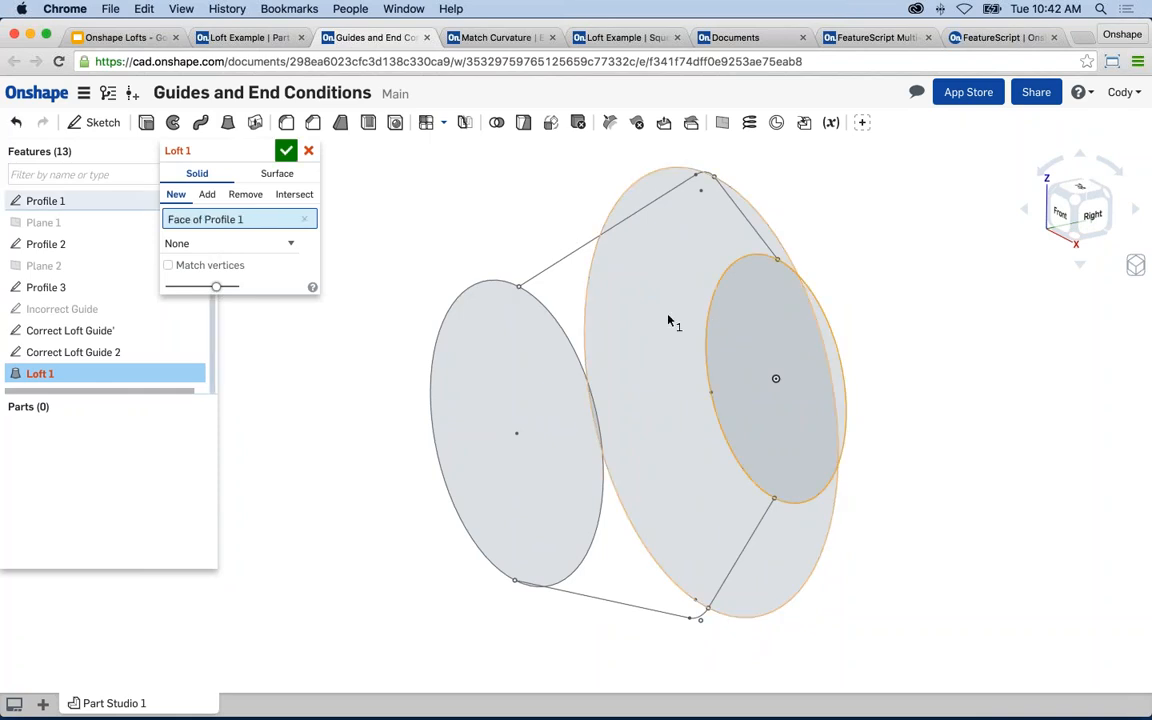
click(670, 322)
click(524, 355)
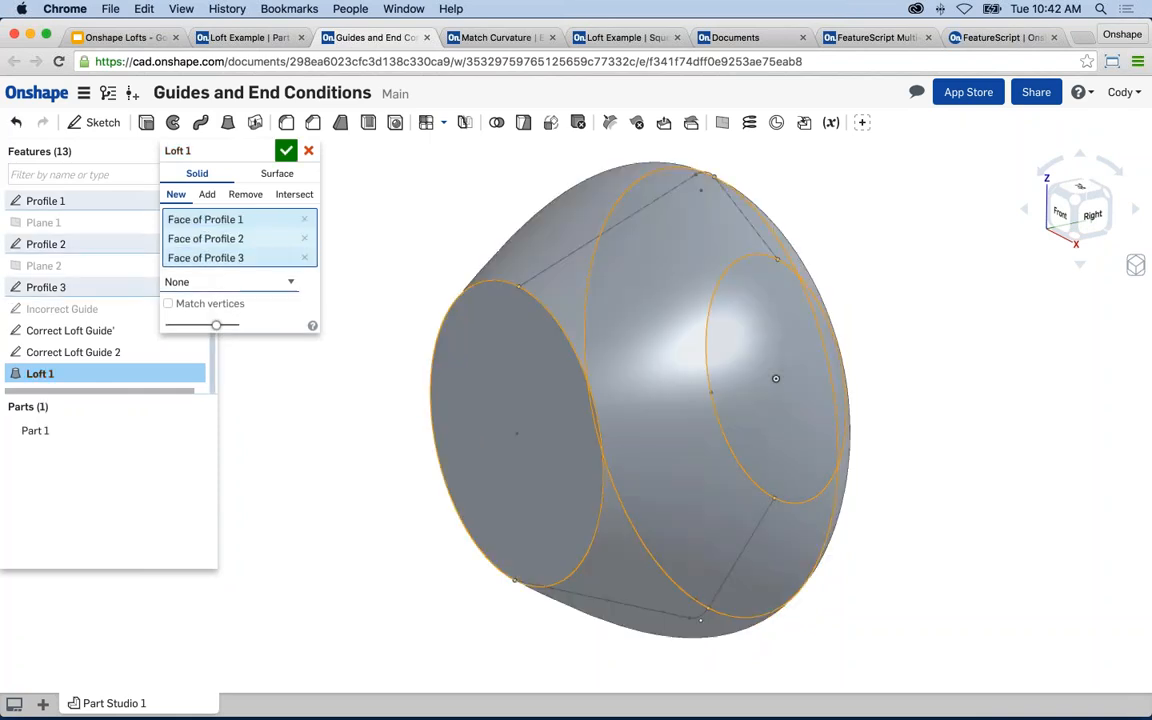
click(228, 281)
click(220, 295)
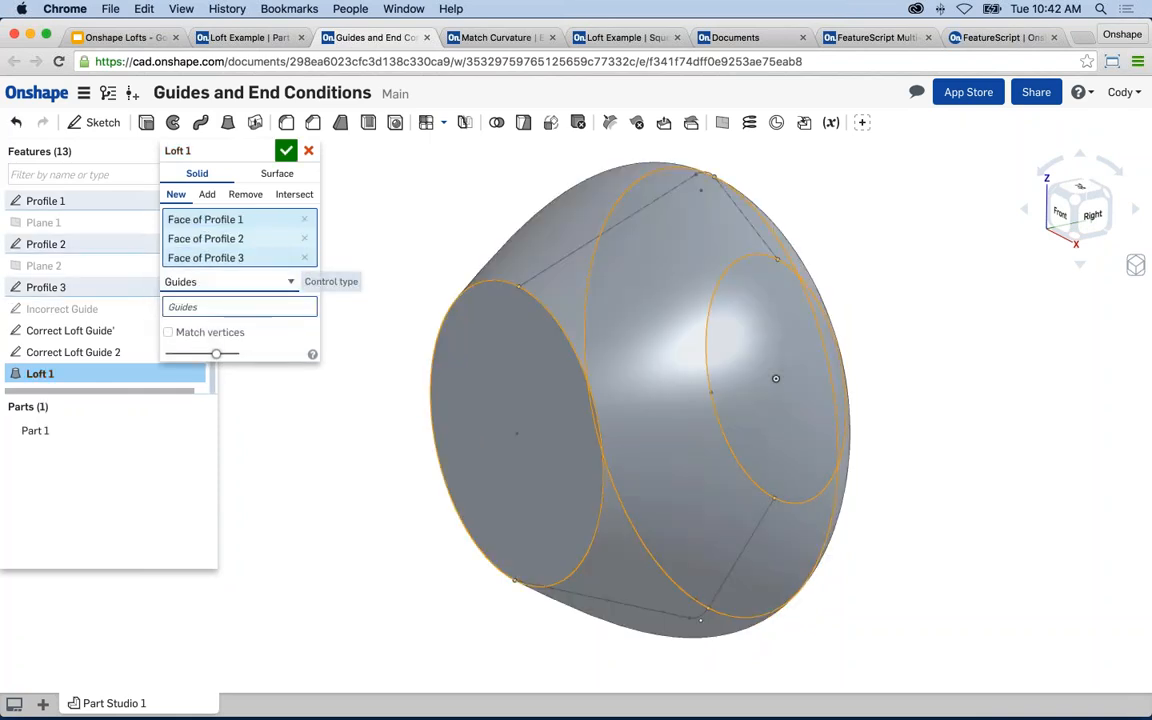
click(92, 330)
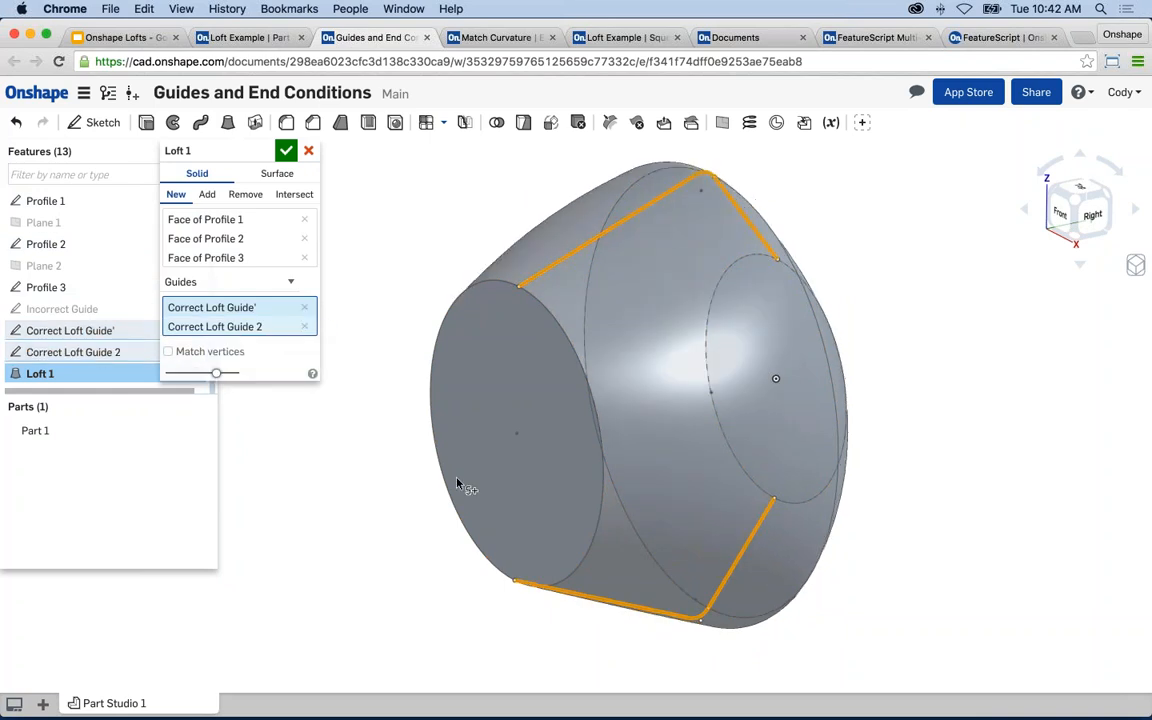
- Examine the two-guide loft from the right, from the front and at an angle, comparing its shape with the guide curves
click(1093, 218)
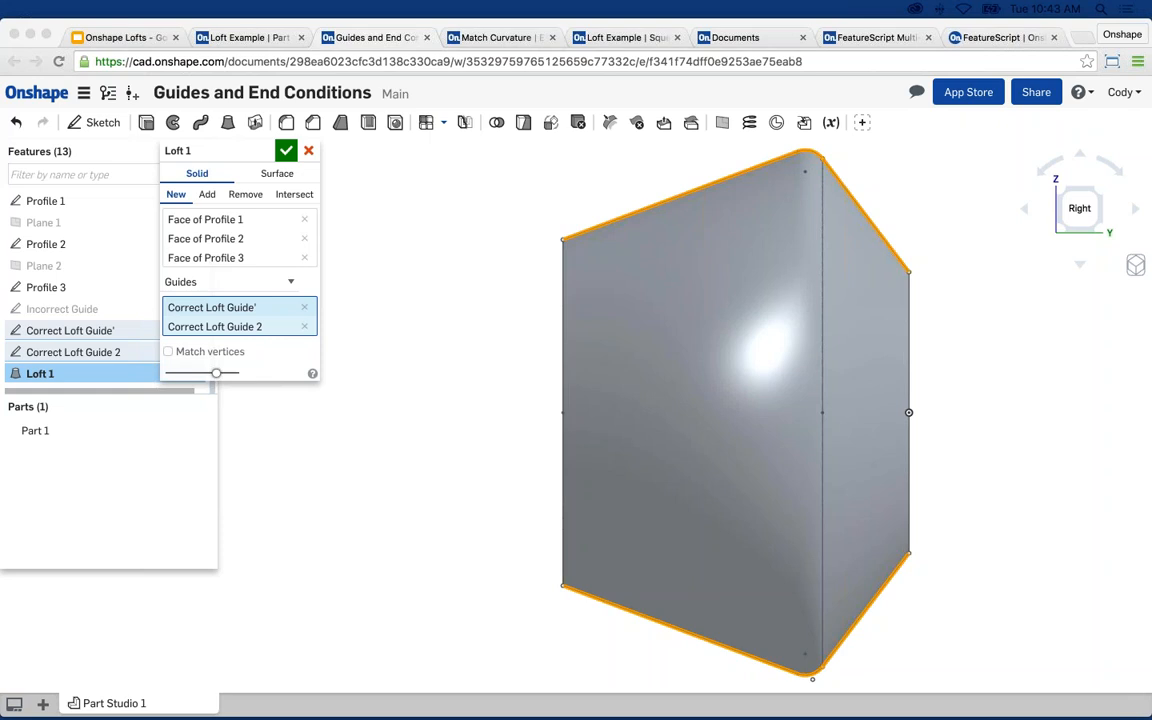
key(shift+1)
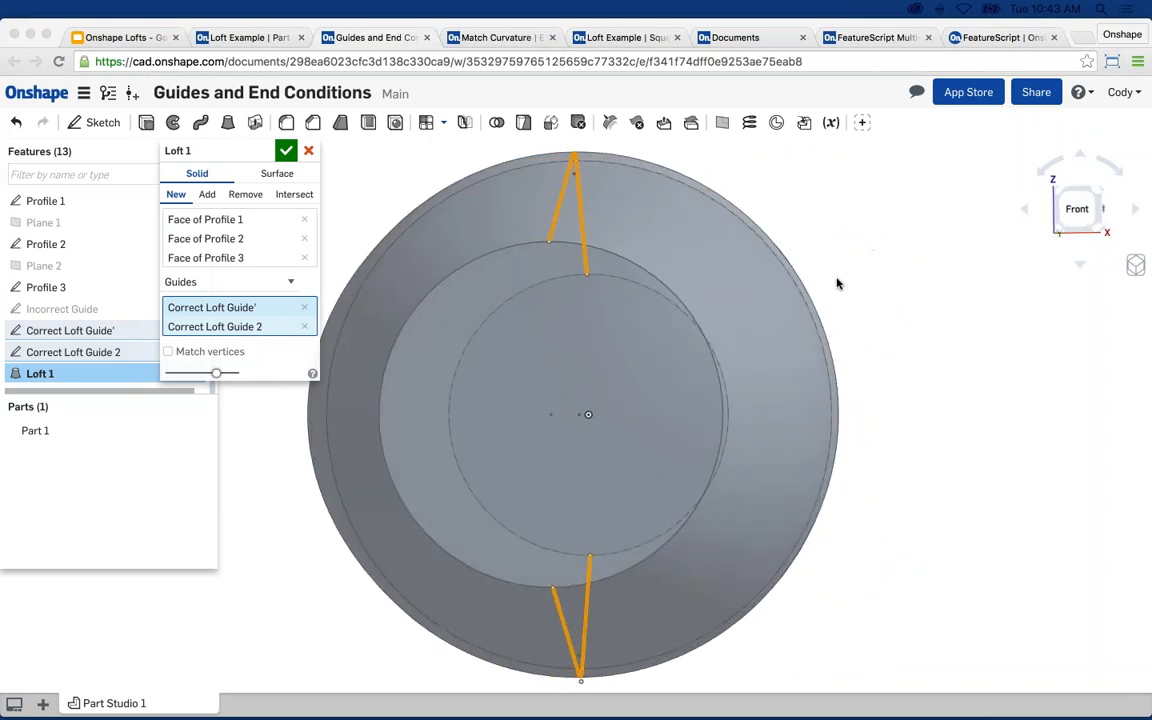
click(1077, 208)
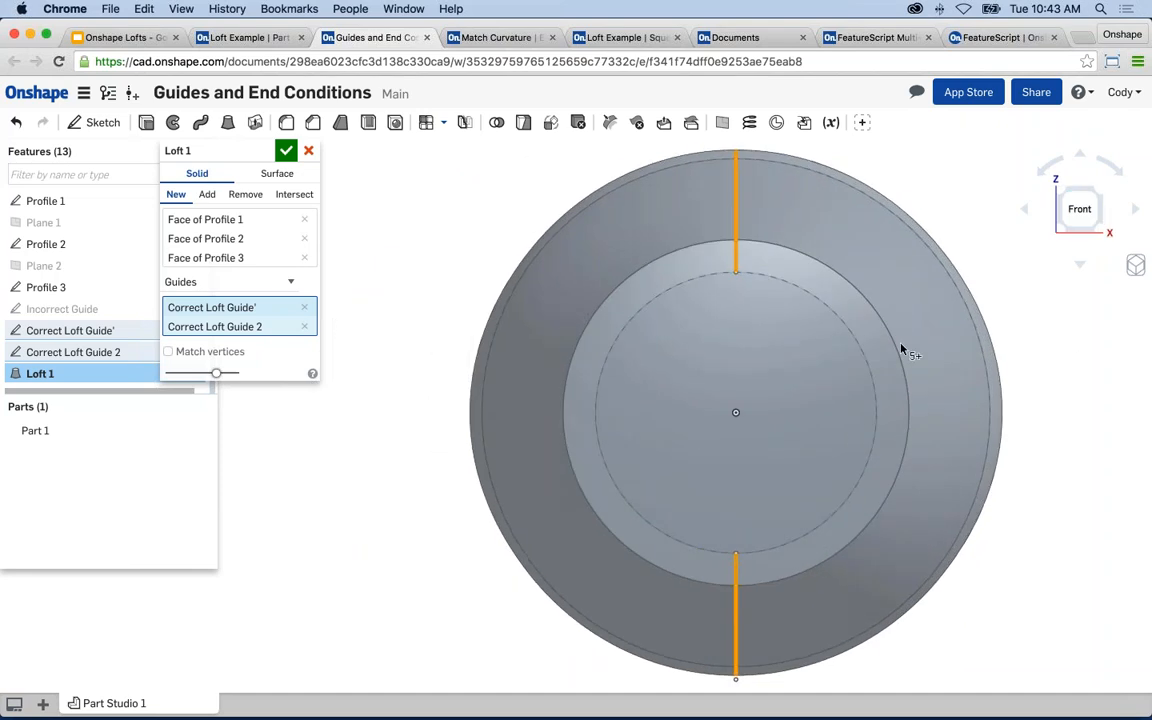
middle_drag(1085, 481, 1033, 481)
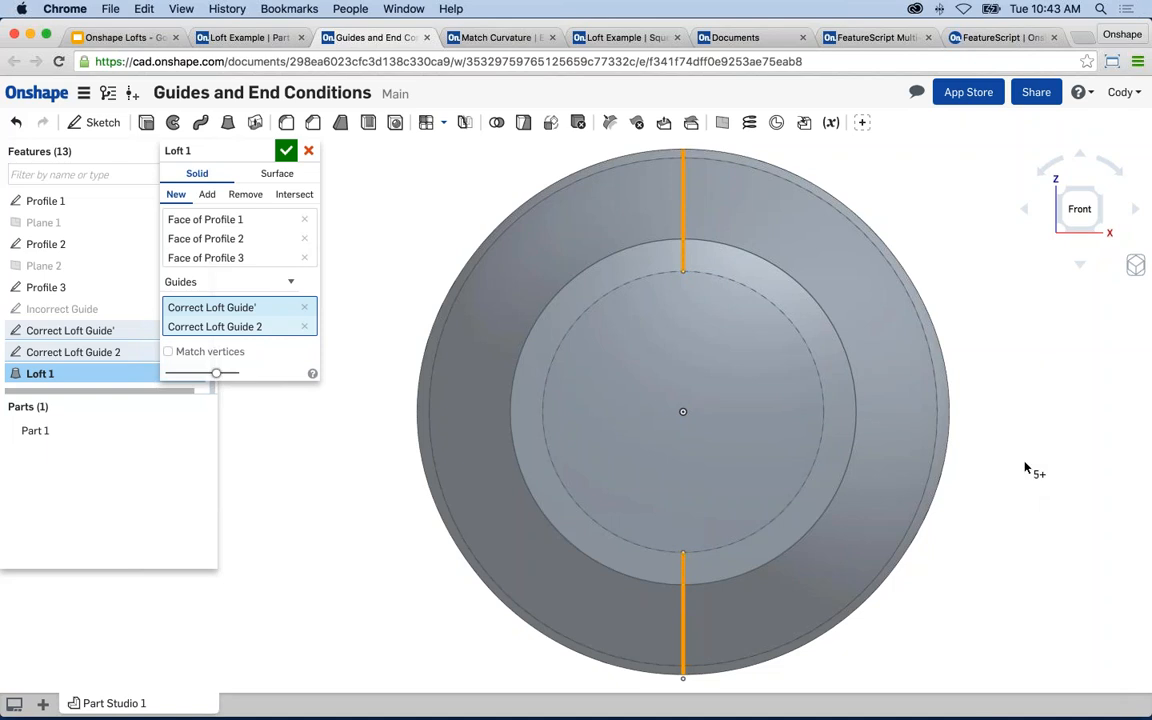
right_drag(1031, 470, 962, 409)
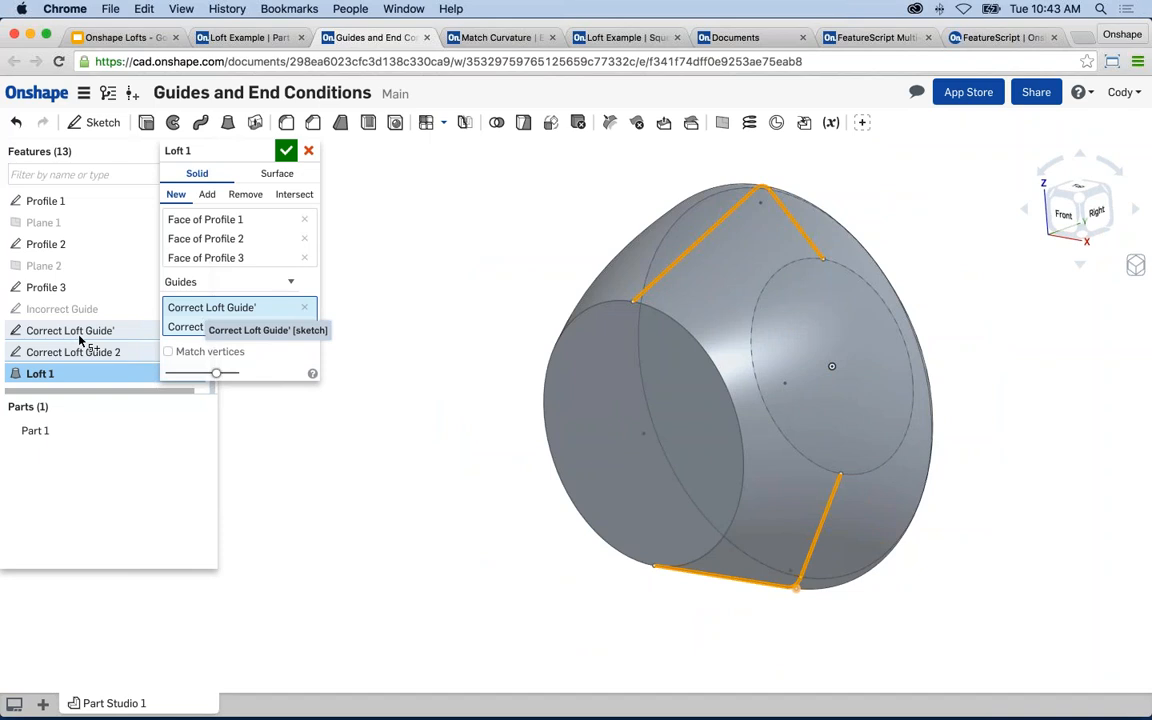
- Remove both guide sketches from the loft and try guiding it with only the straight Correct Loft Guide' edge between Profiles 1 and 2
click(306, 309)
click(305, 308)
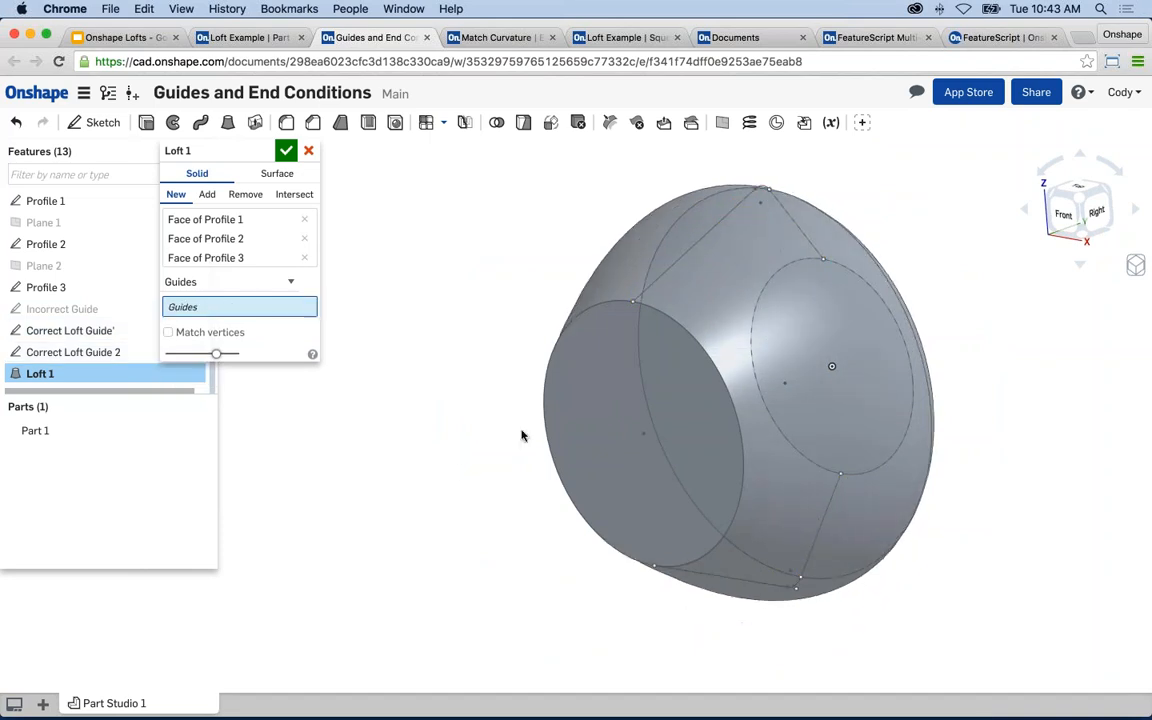
middle_drag(460, 470, 406, 419)
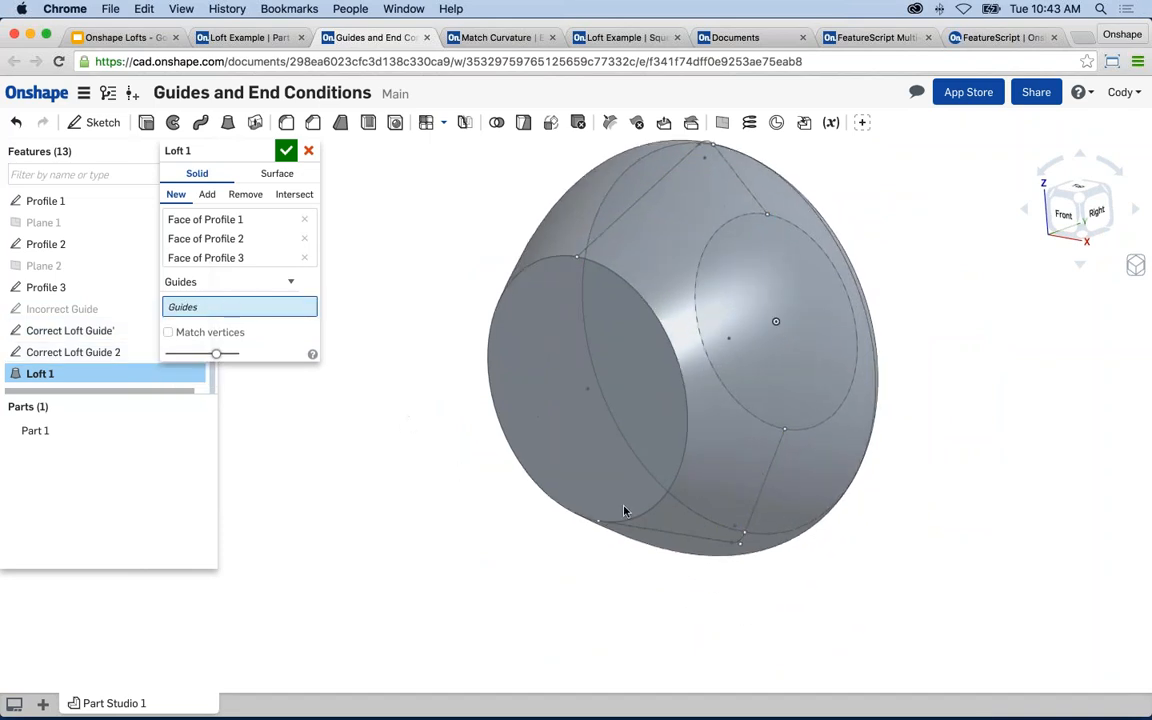
click(763, 482)
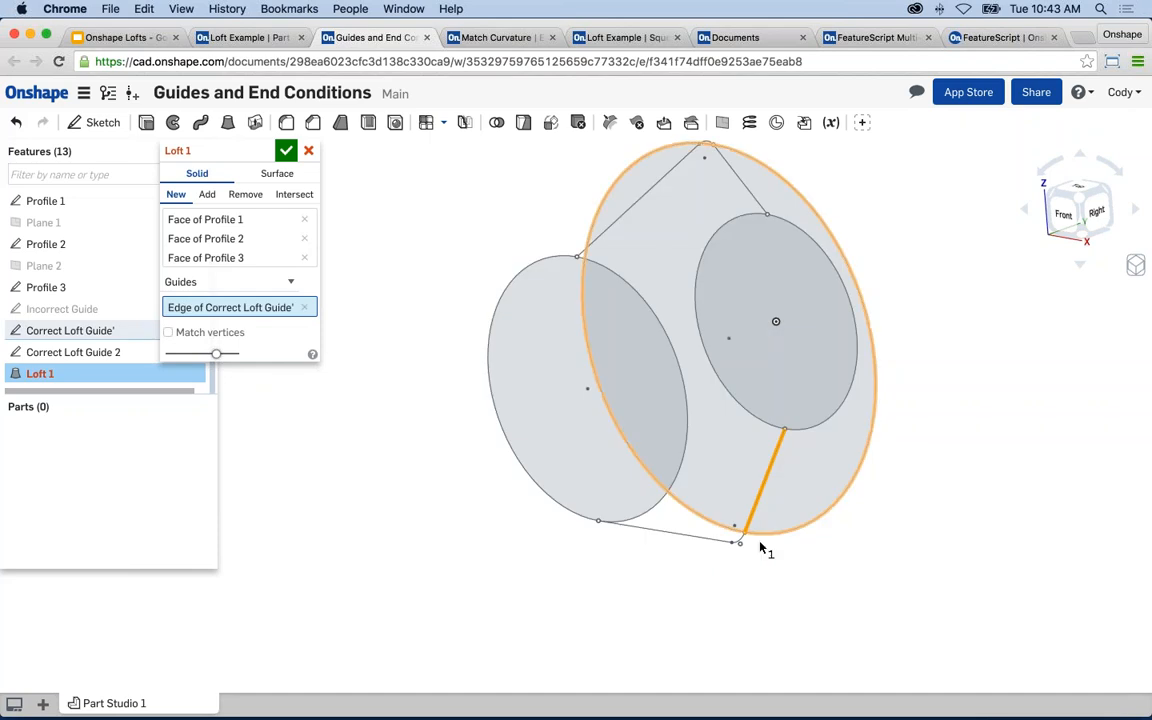
right_drag(764, 563, 736, 560)
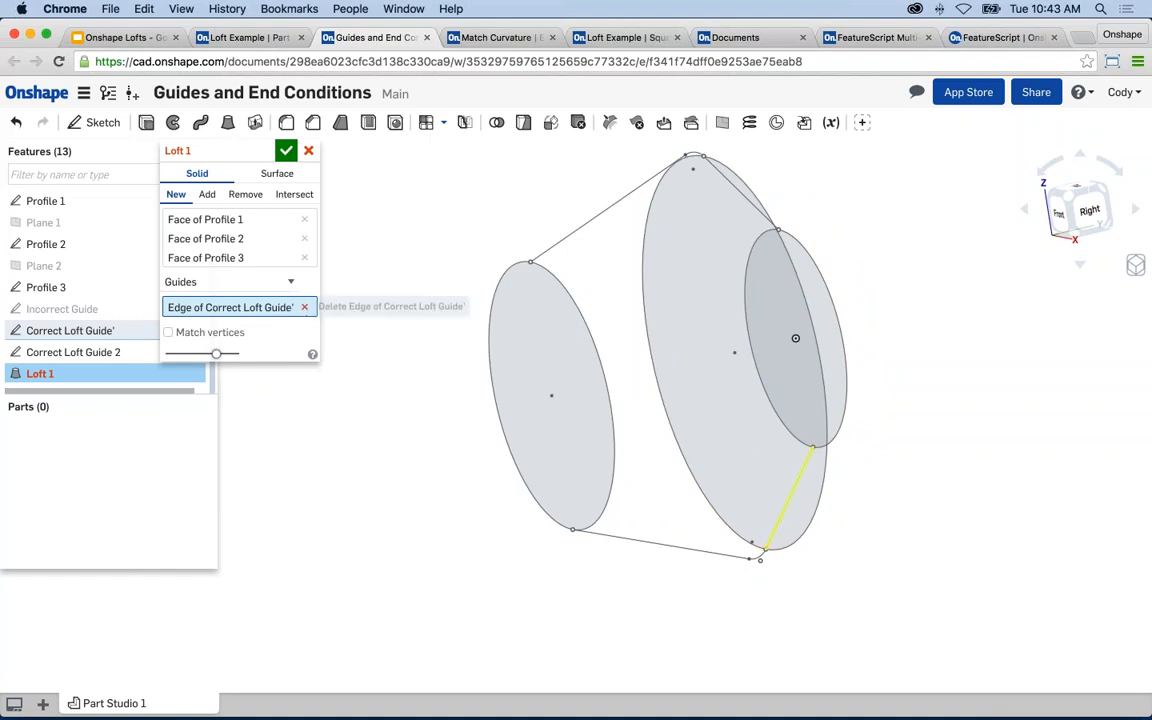
- Replace the single-edge guide with the whole Correct Loft Guide' and Correct Loft Guide 2 sketches
click(304, 307)
click(72, 332)
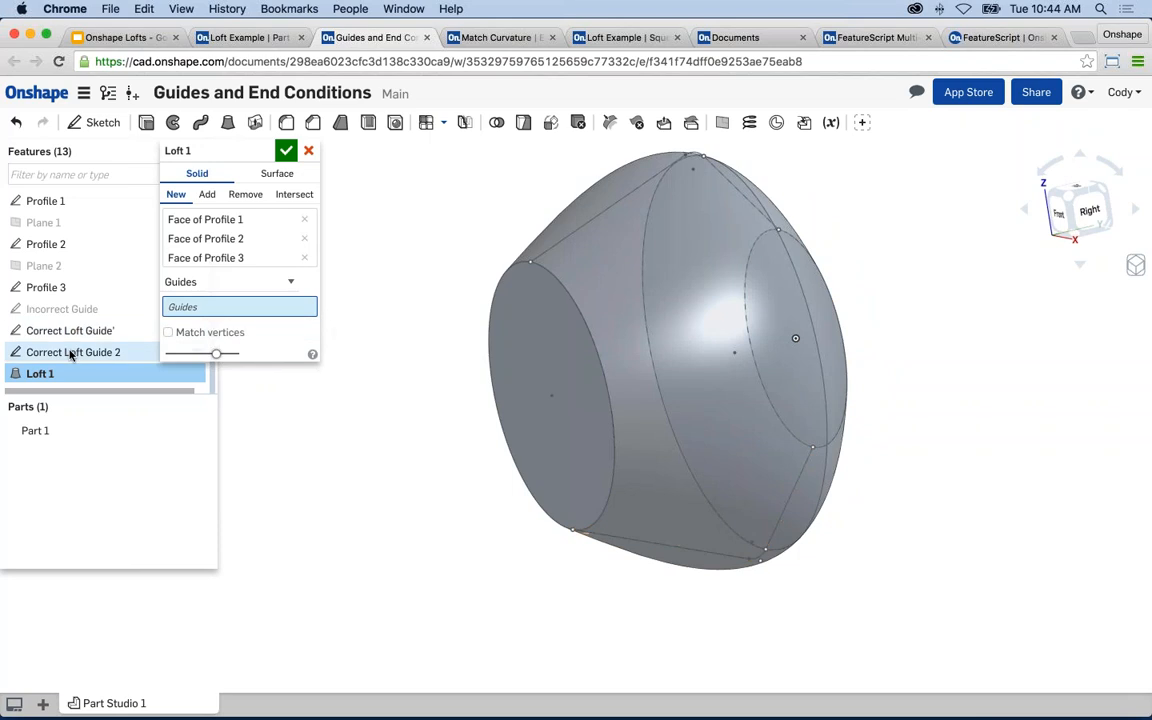
click(77, 352)
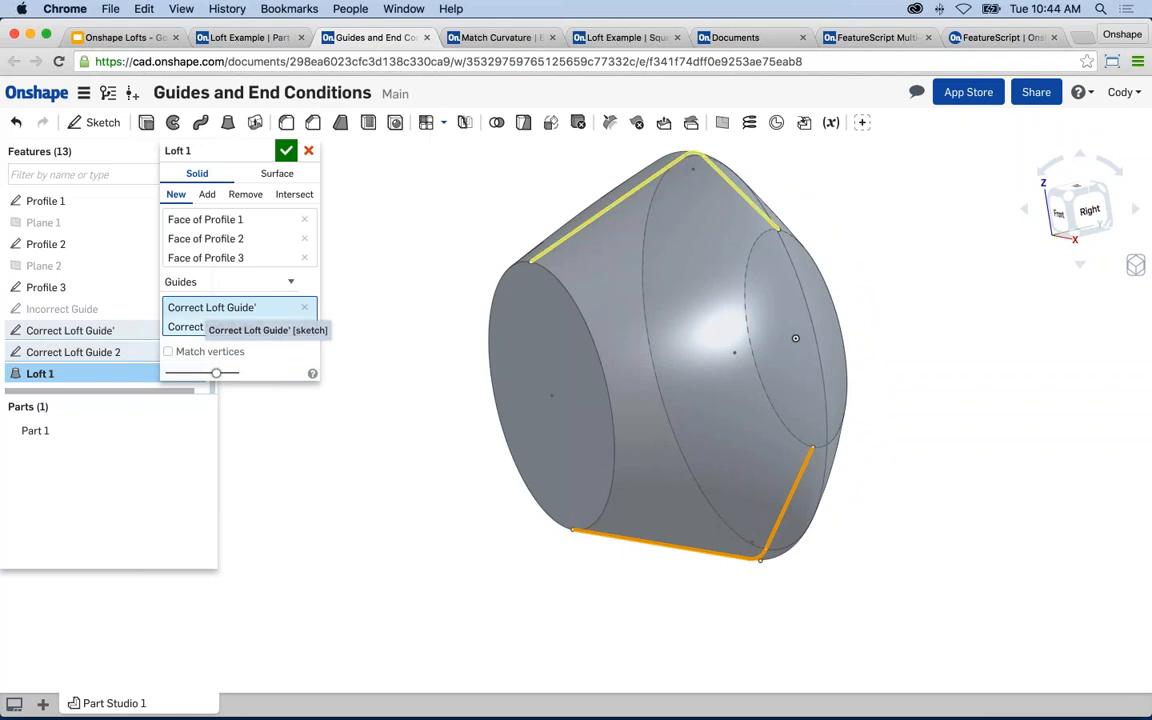
middle_drag(404, 351, 388, 376)
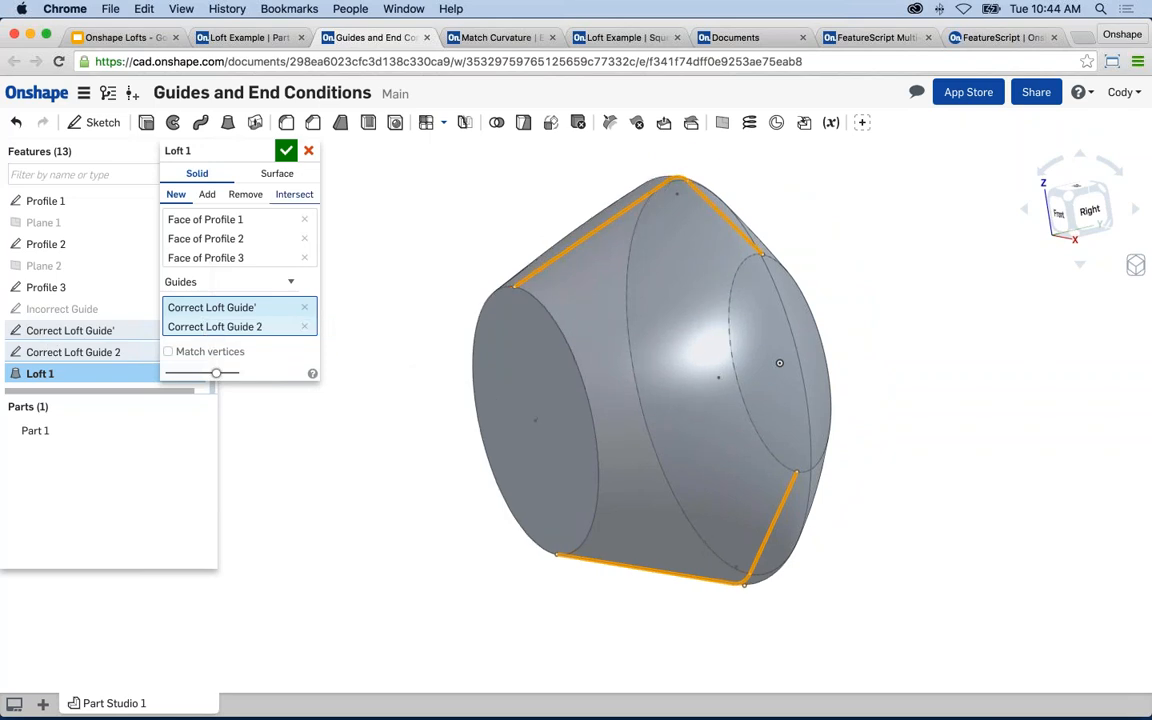
- Discard the two-guide loft and open the Correct Loft Guide' sketch for editing with its constraints shown
click(310, 152)
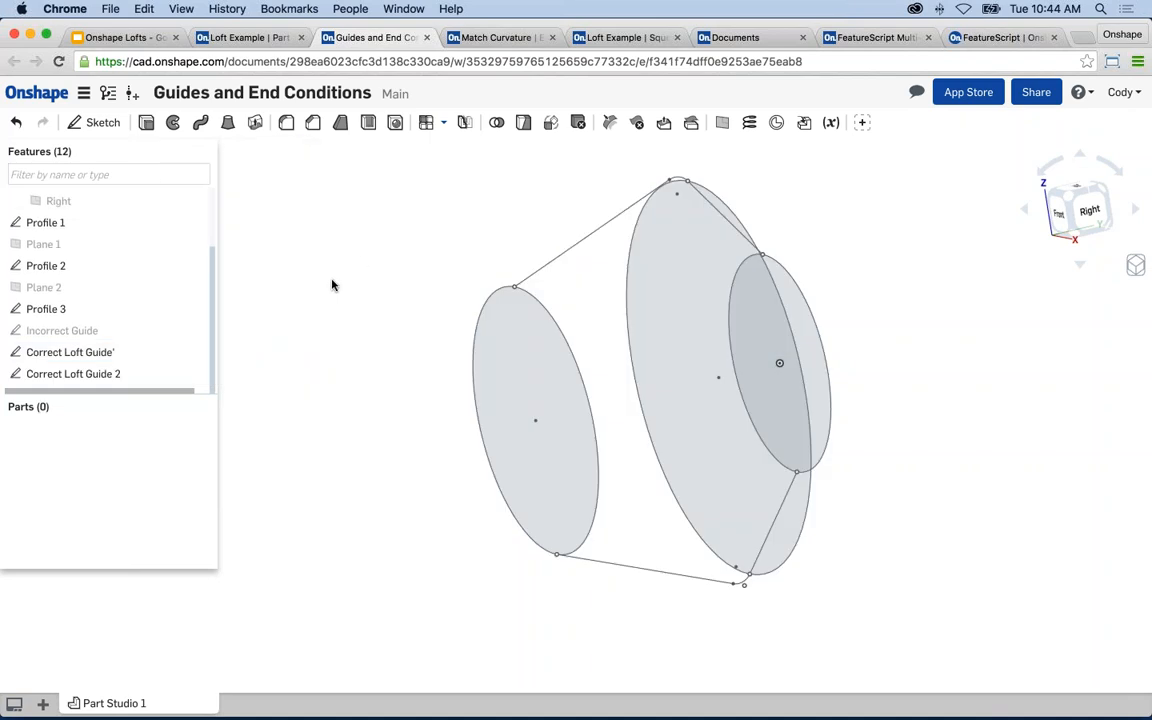
right_click(103, 357)
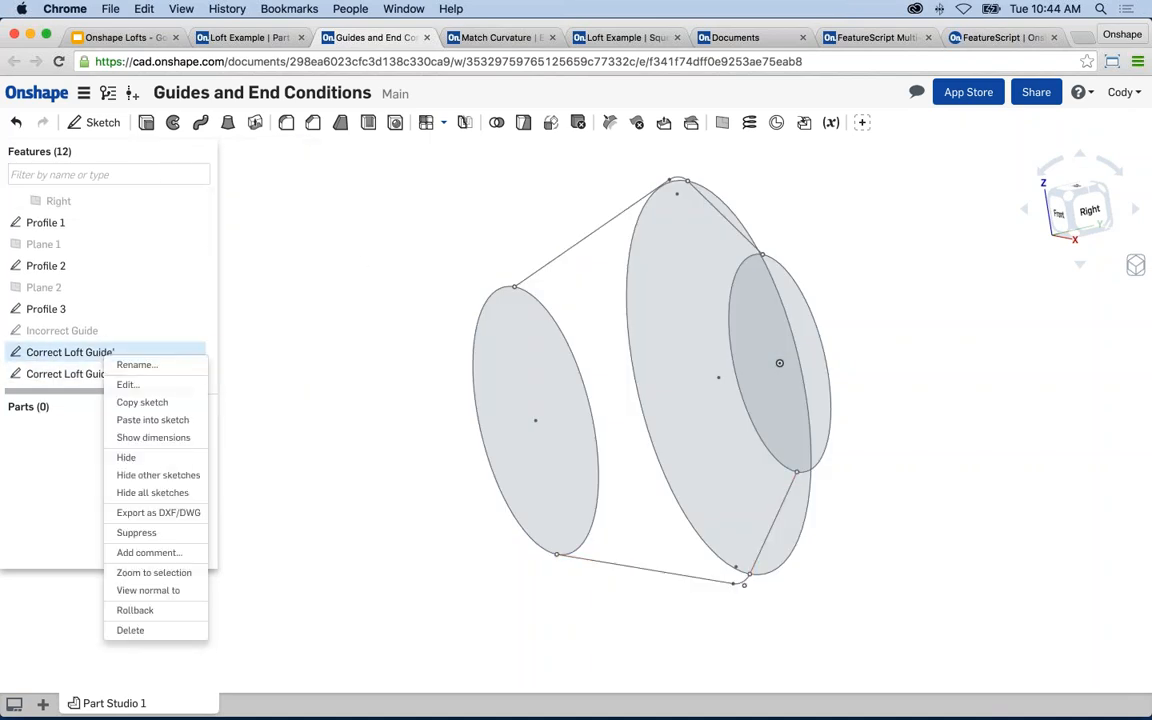
click(121, 381)
click(168, 202)
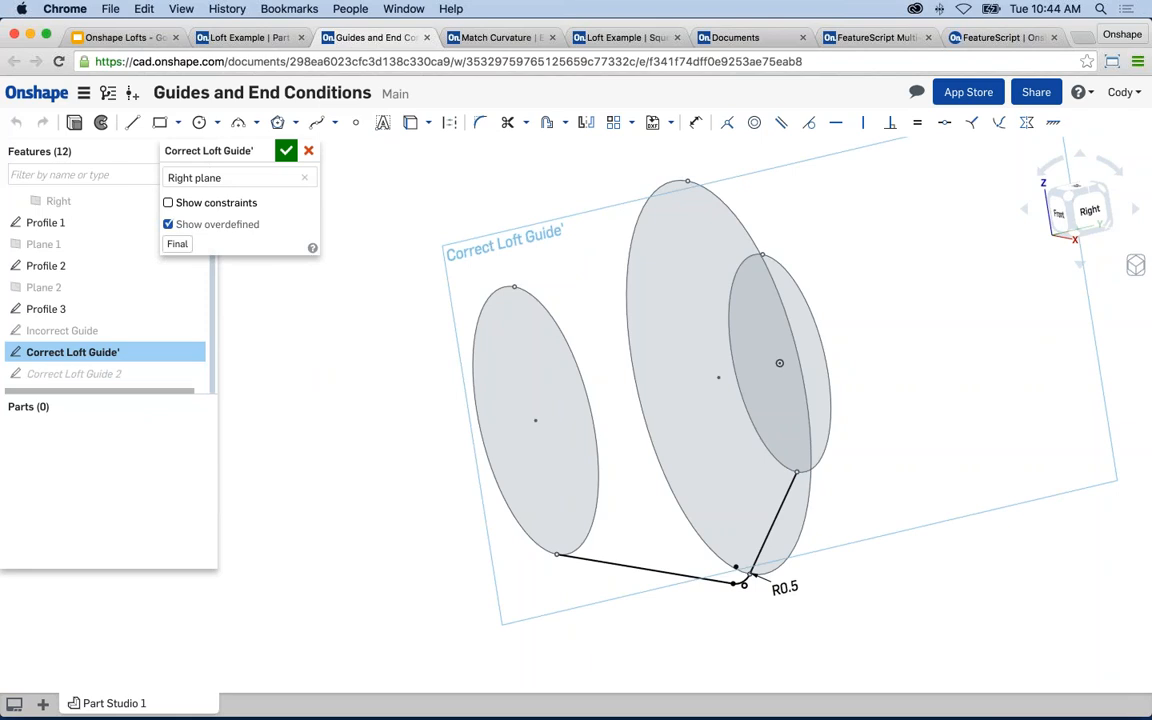
key(n)
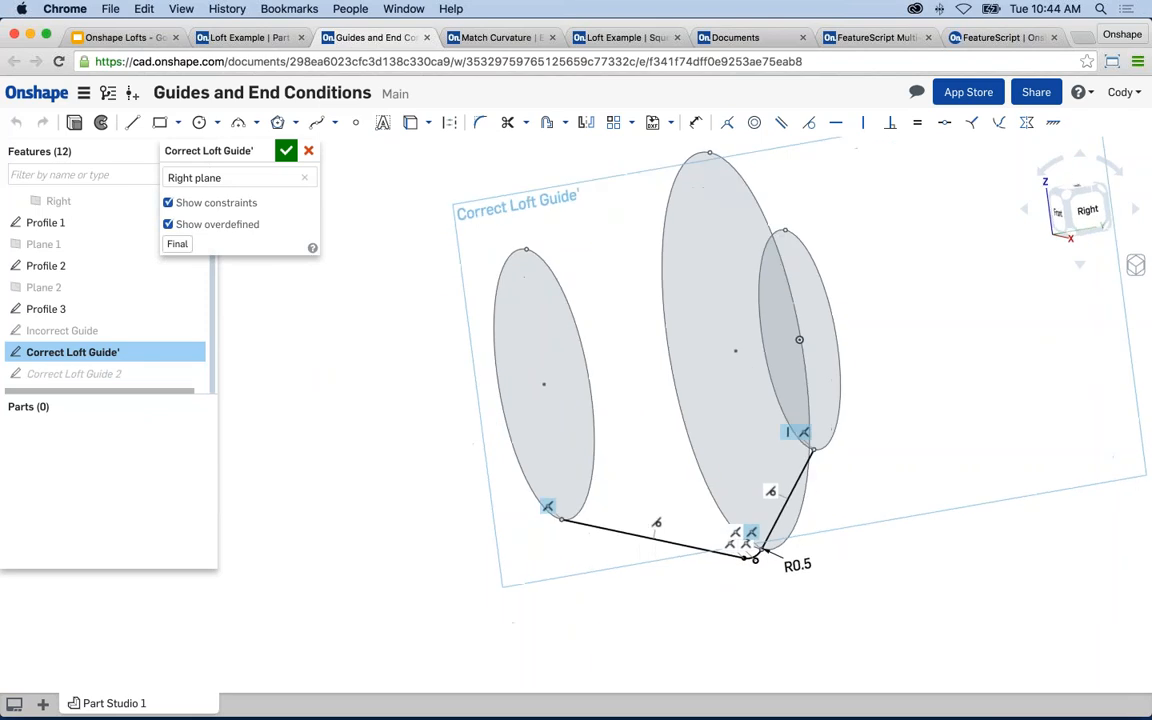
- Examine the constraints on Correct Loft Guide' around the R0.5 arc and at each profile, and close the sketch
scroll(797, 440, up, 5)
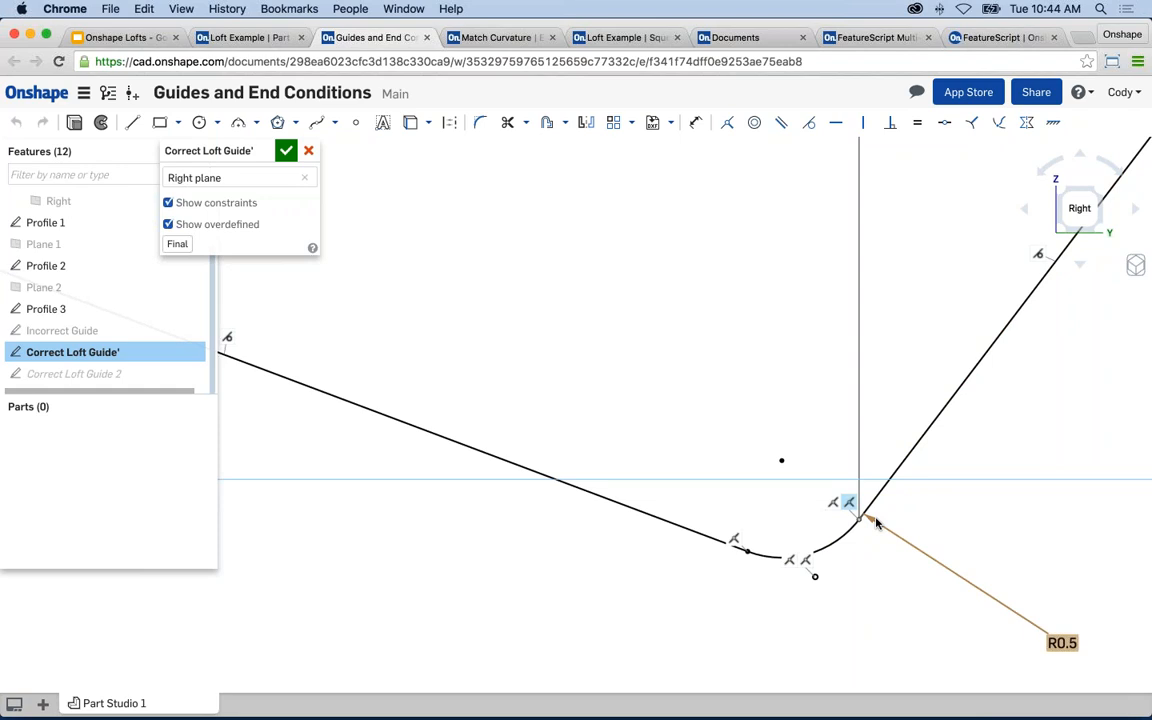
scroll(876, 521, down, 5)
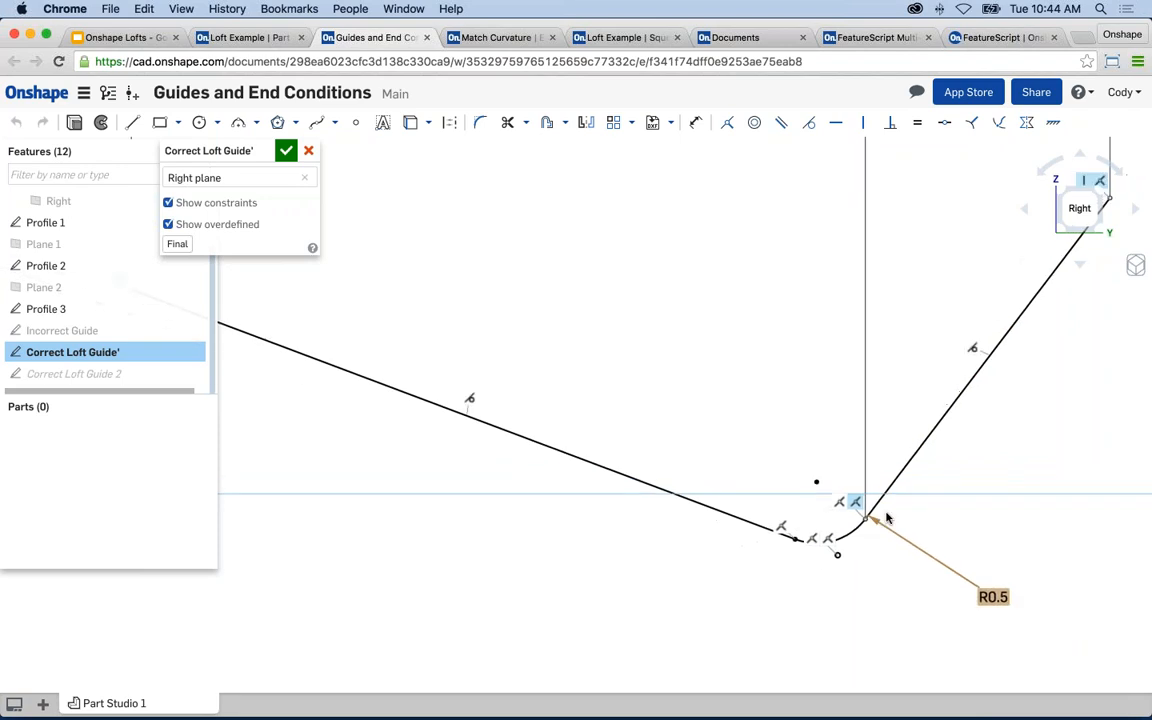
middle_drag(903, 498, 889, 525)
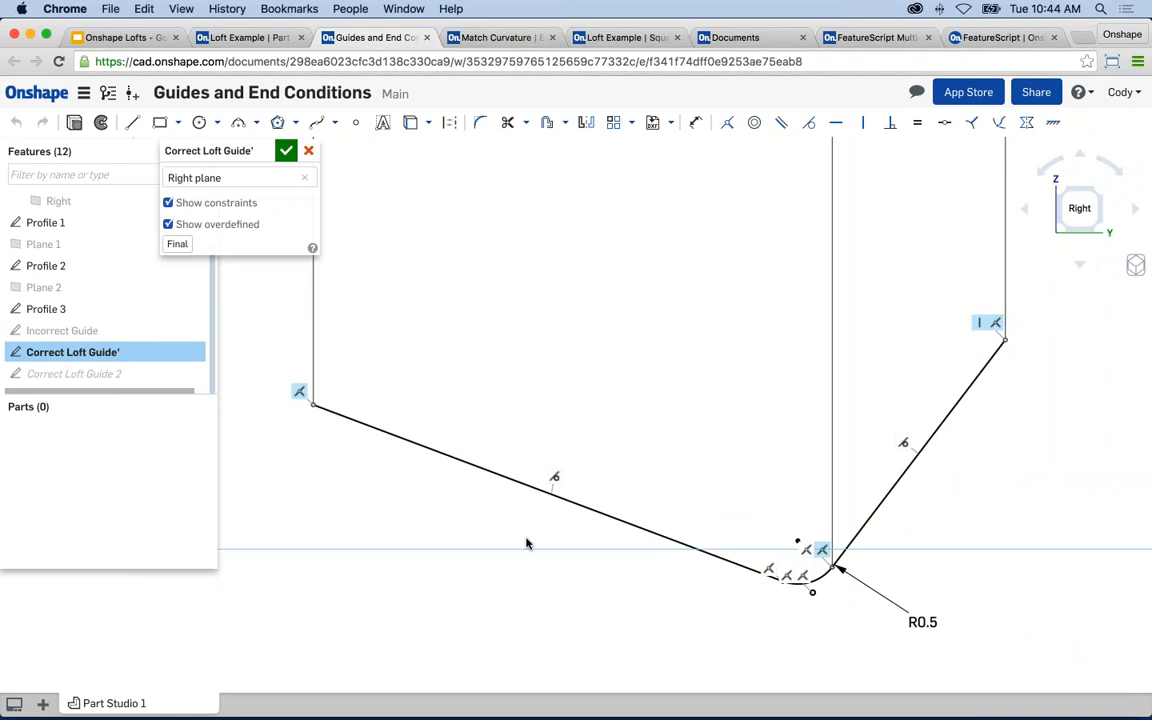
scroll(527, 543, down, 5)
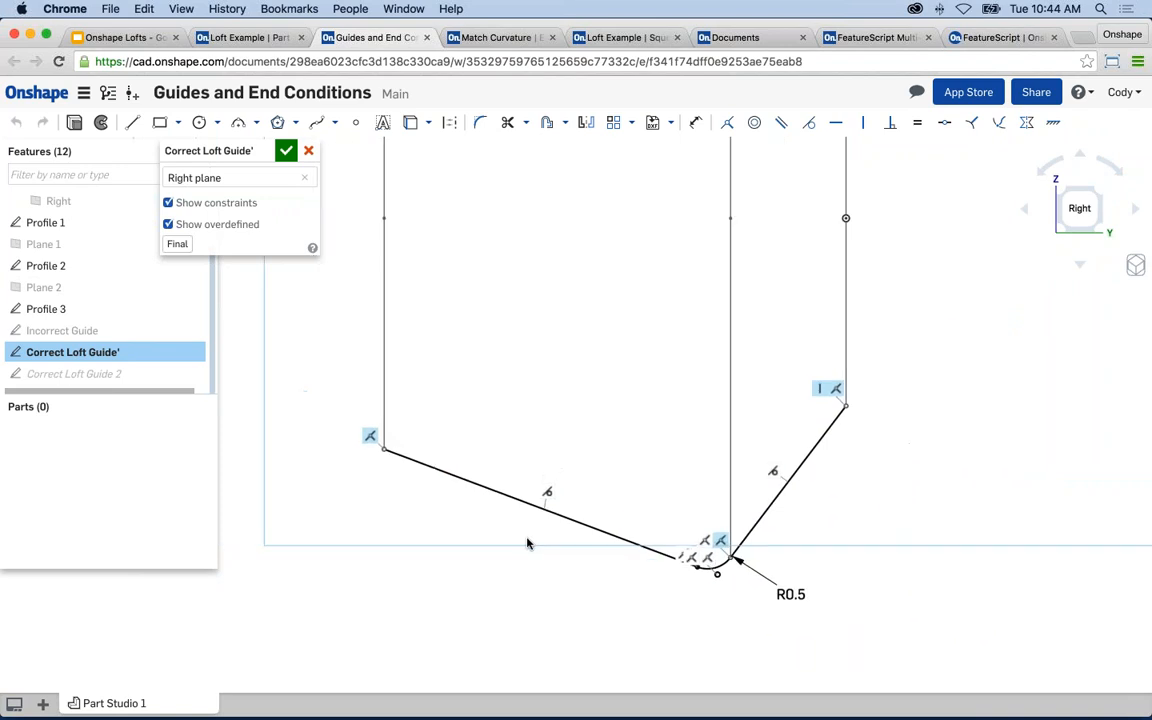
right_drag(527, 543, 575, 580)
middle_drag(463, 450, 517, 466)
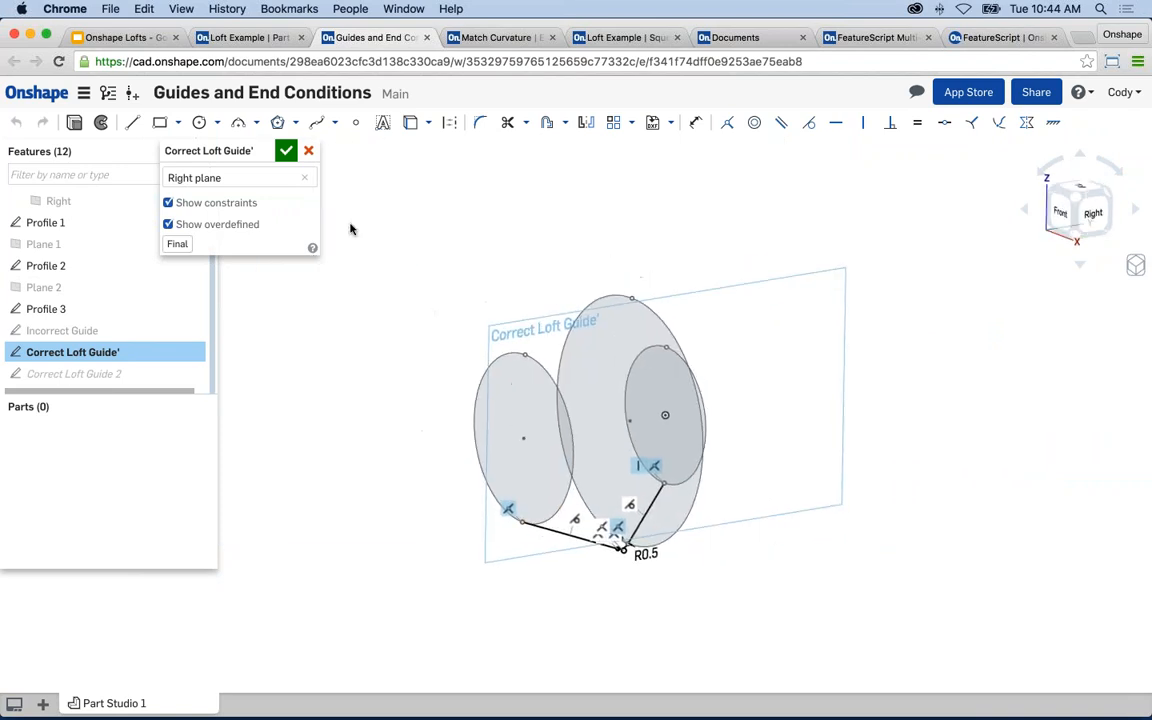
click(286, 151)
- Open the Profile 3 sketch, inspect the constraints on the two points of its circle, and close the sketch
right_drag(388, 406, 483, 329)
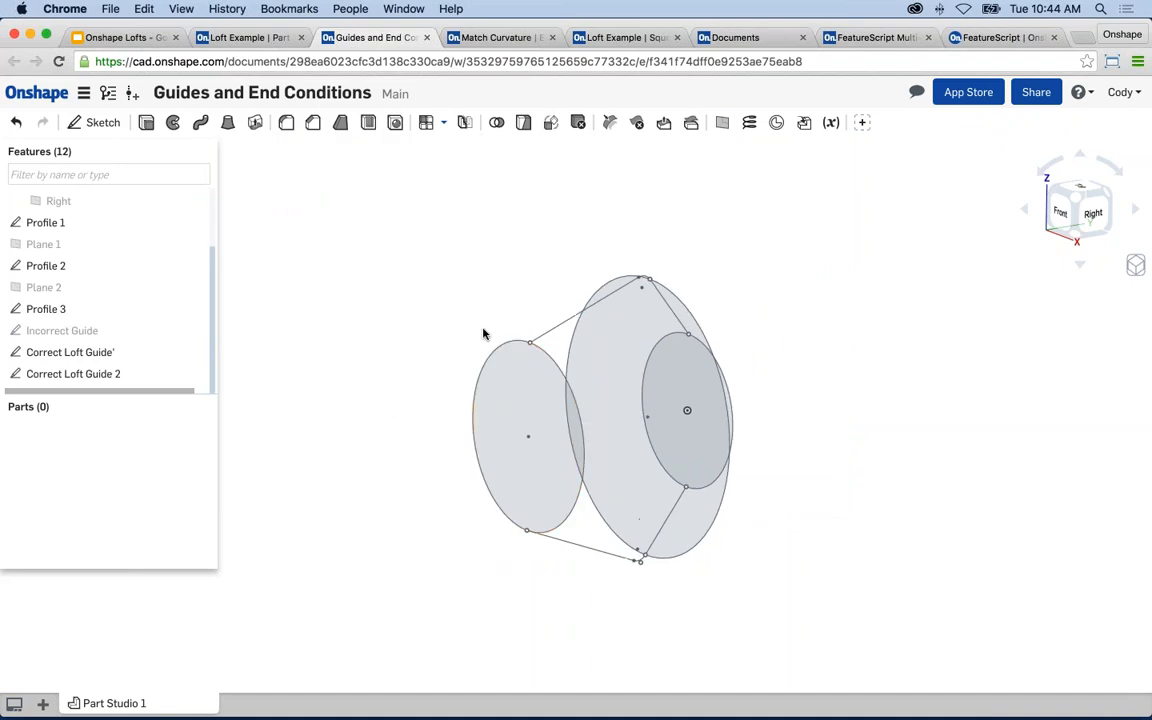
right_click(505, 346)
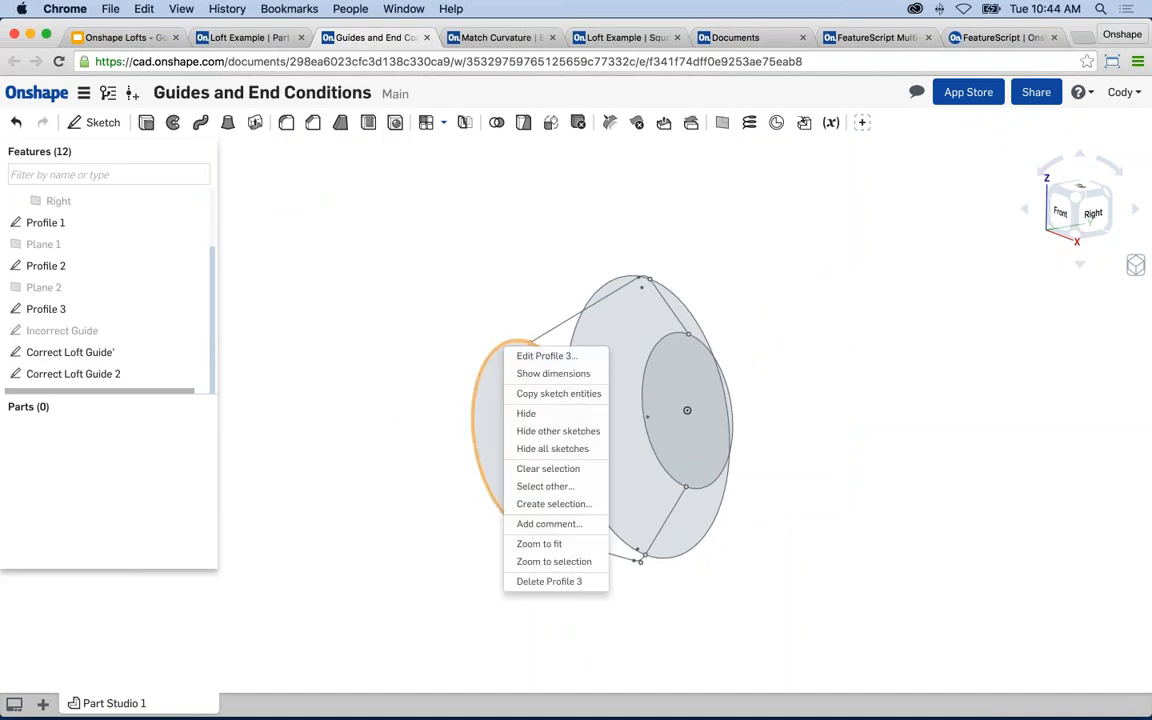
right_click(506, 346)
click(528, 354)
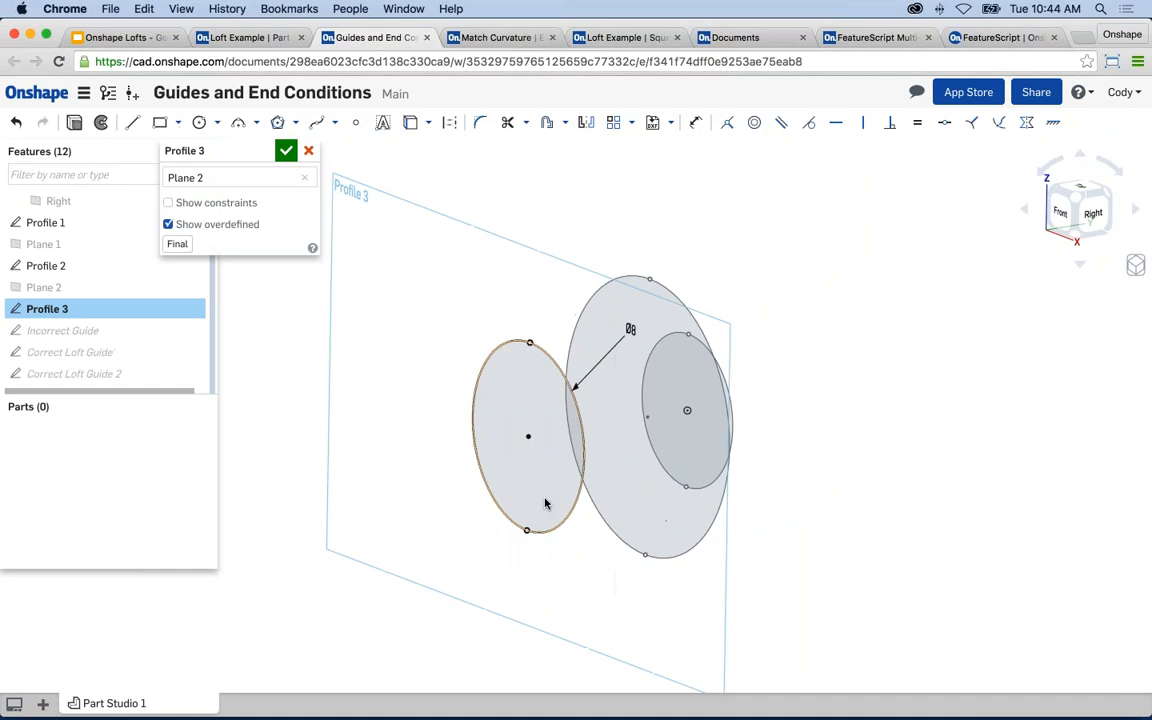
middle_drag(536, 520, 567, 534)
scroll(566, 528, up, 3)
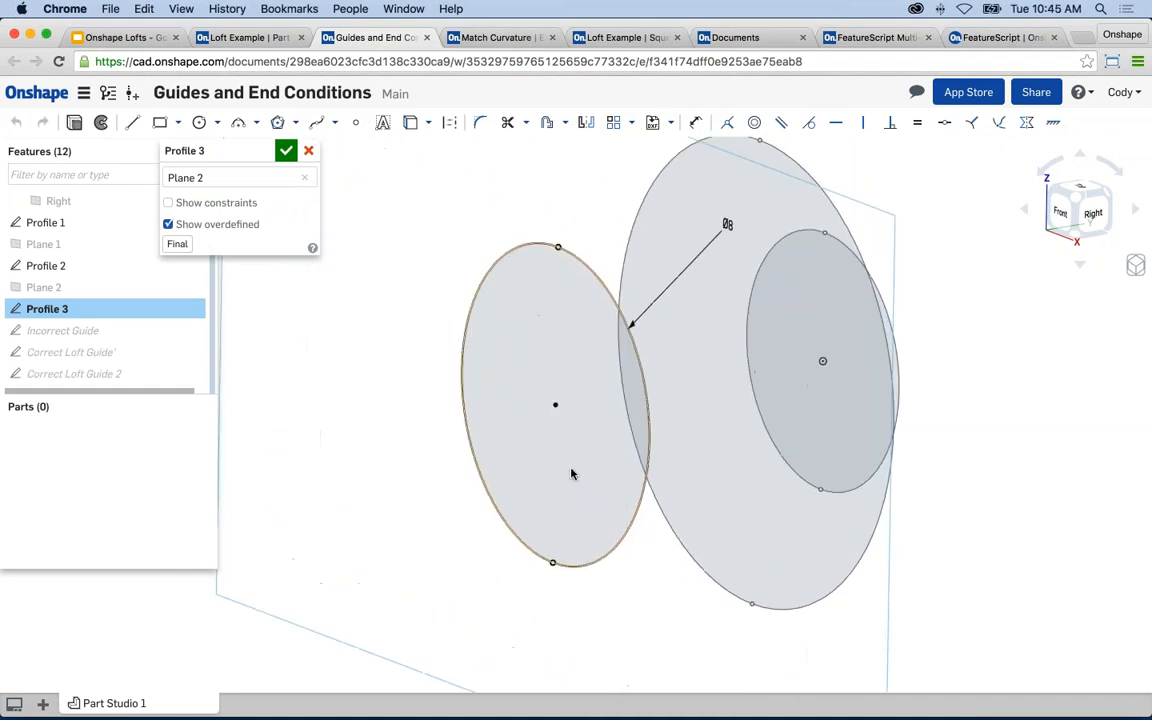
mouse_move(559, 248)
mouse_move(553, 566)
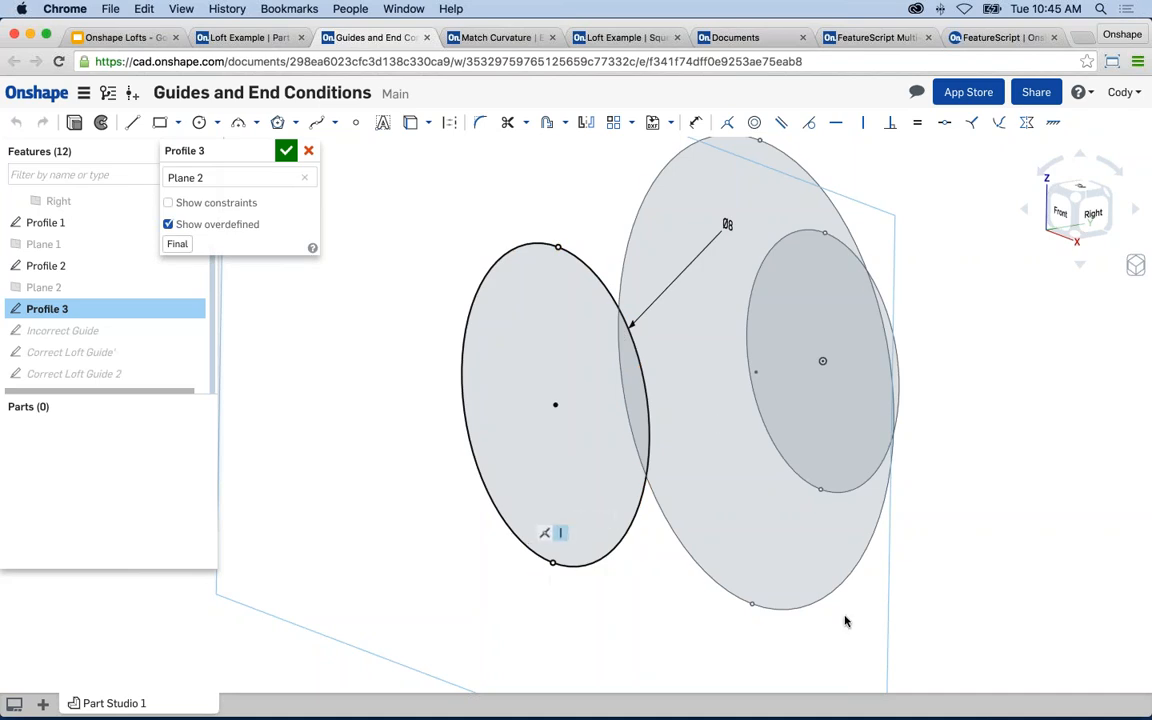
scroll(743, 598, down, 3)
middle_drag(681, 621, 624, 625)
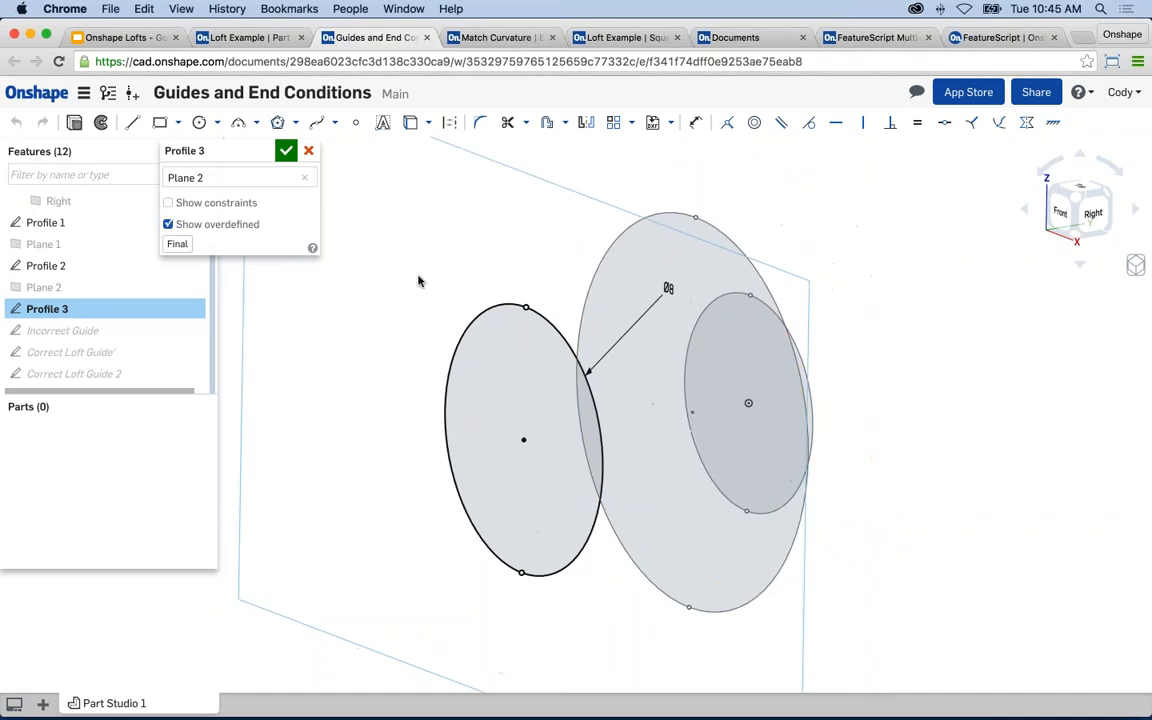
click(292, 152)
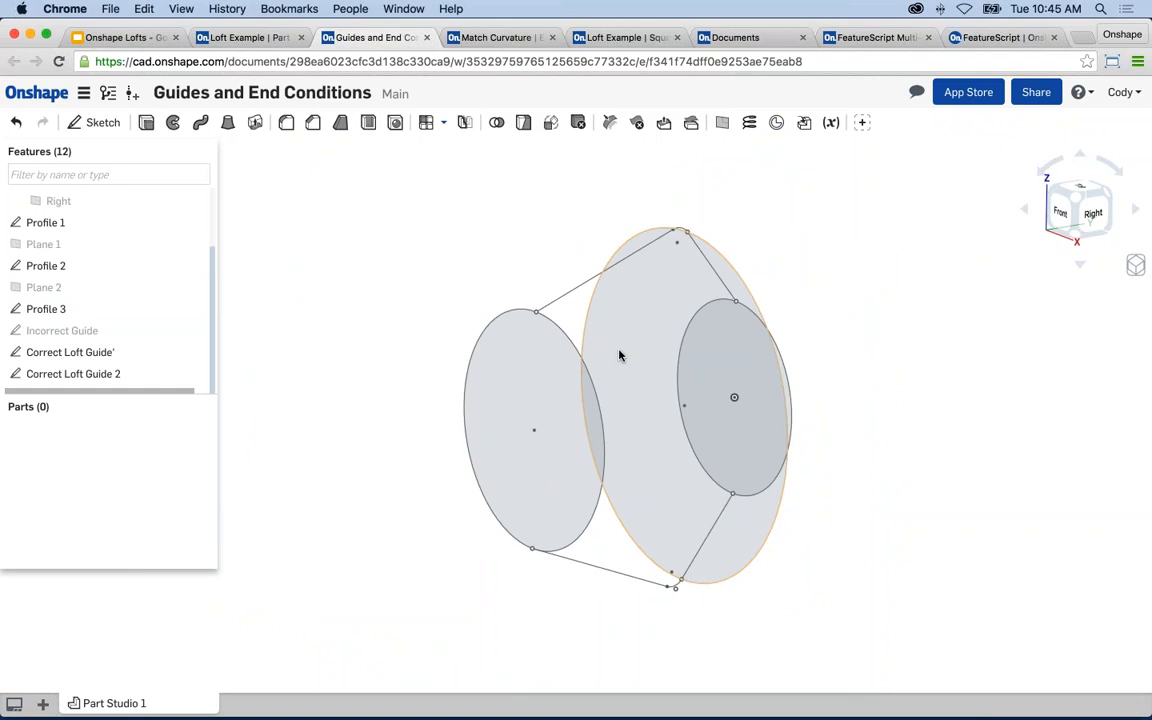
- Switch to the Loft Example document and examine the finished squeegee at an angle
click(630, 38)
mouse_move(500, 245)
right_down()
mouse_move(514, 238)
mouse_move(509, 213)
mouse_move(507, 239)
mouse_move(674, 391)
mouse_move(699, 432)
mouse_move(691, 437)
right_up()
scroll(700, 434, up, 3)
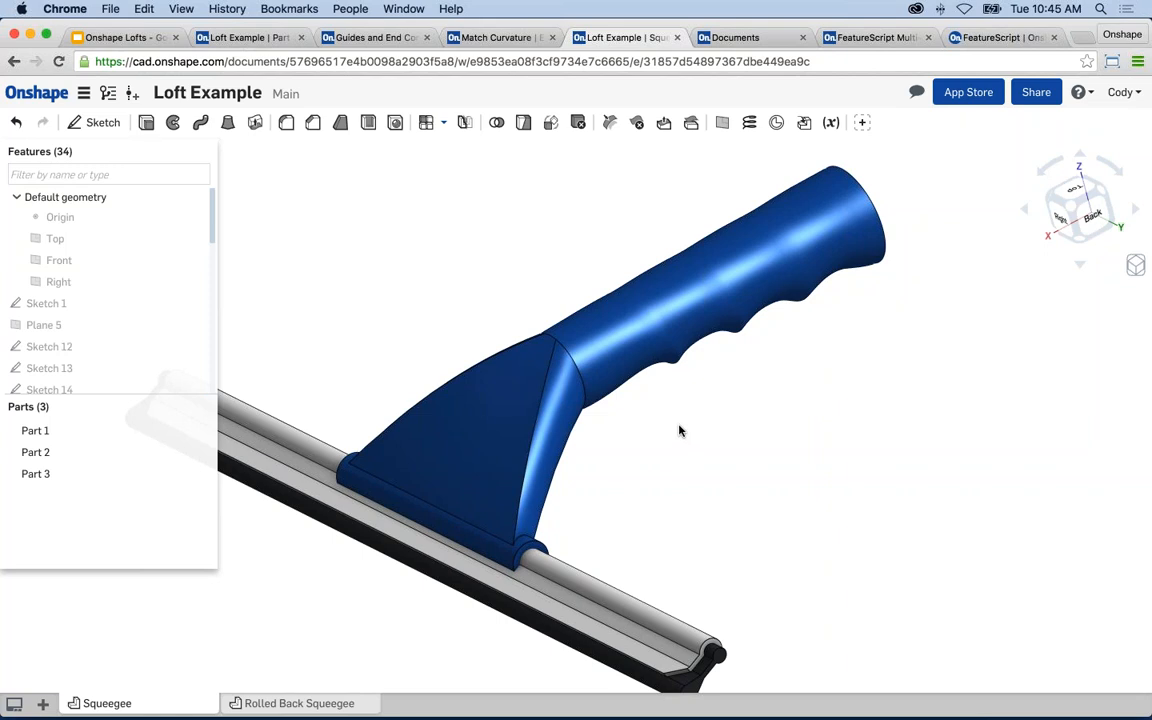
middle_drag(680, 429, 717, 416)
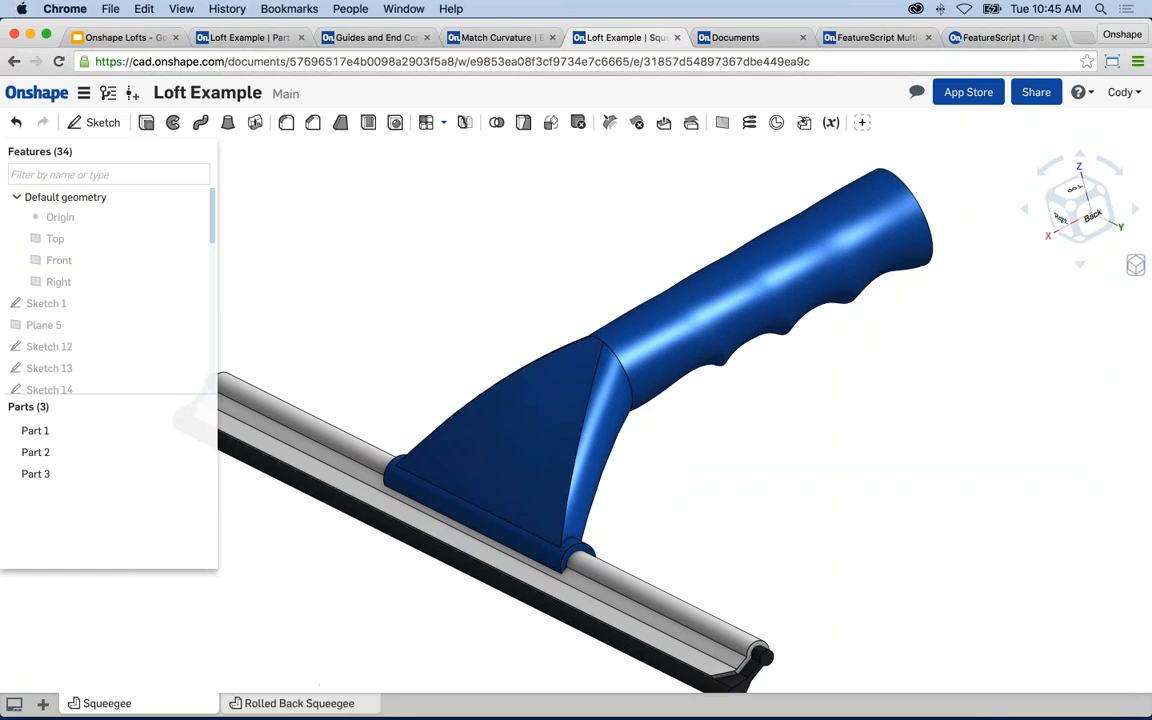
- Open the Rolled Back Squeegee studio and examine the handle's circular profiles and guide sketches
click(335, 703)
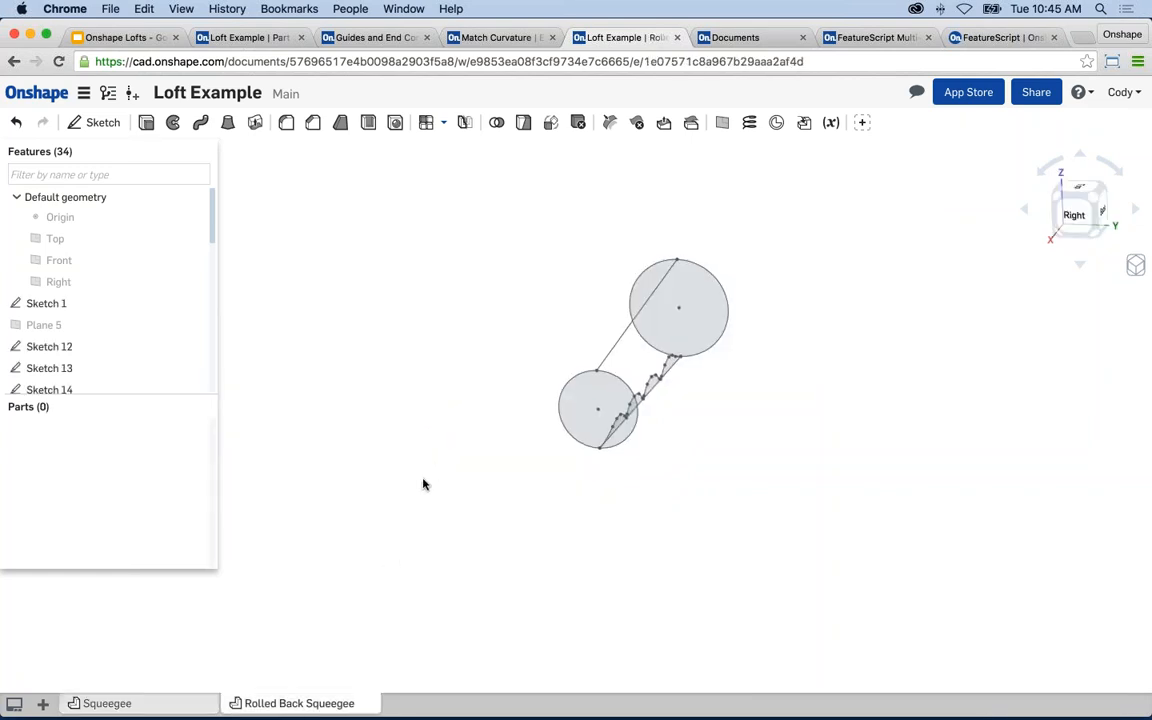
mouse_move(446, 484)
right_down()
mouse_move(309, 478)
mouse_move(381, 476)
mouse_move(399, 492)
right_up()
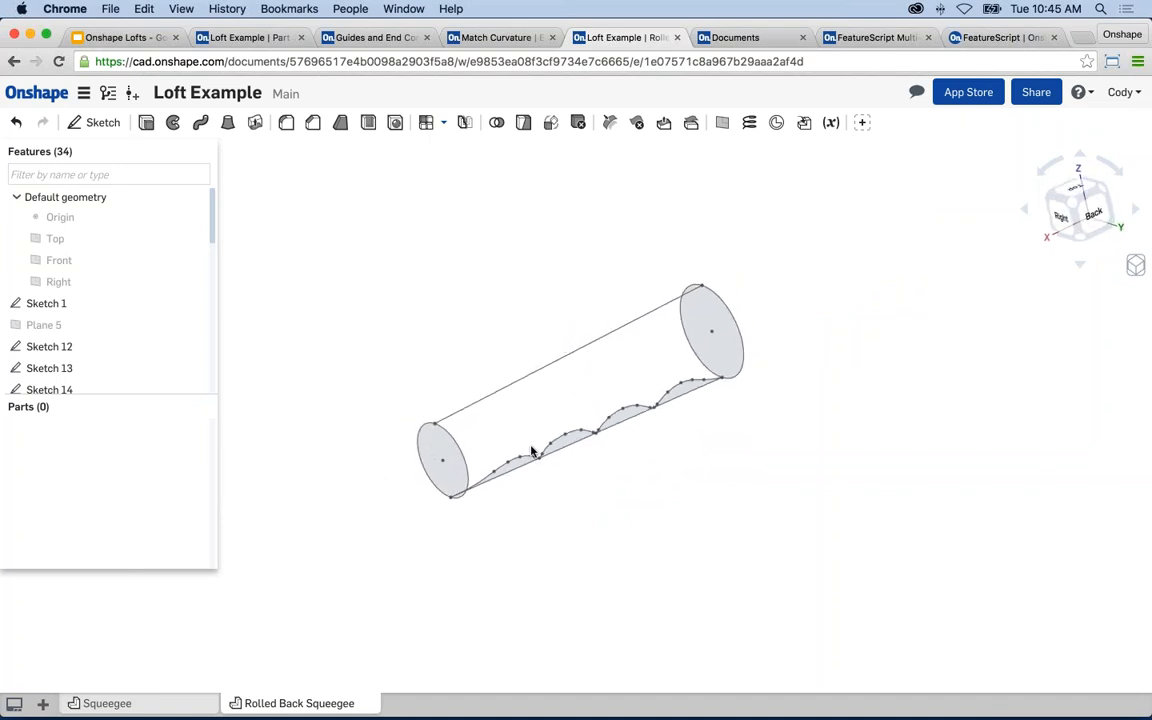
scroll(527, 409, up, 3)
middle_drag(527, 419, 534, 429)
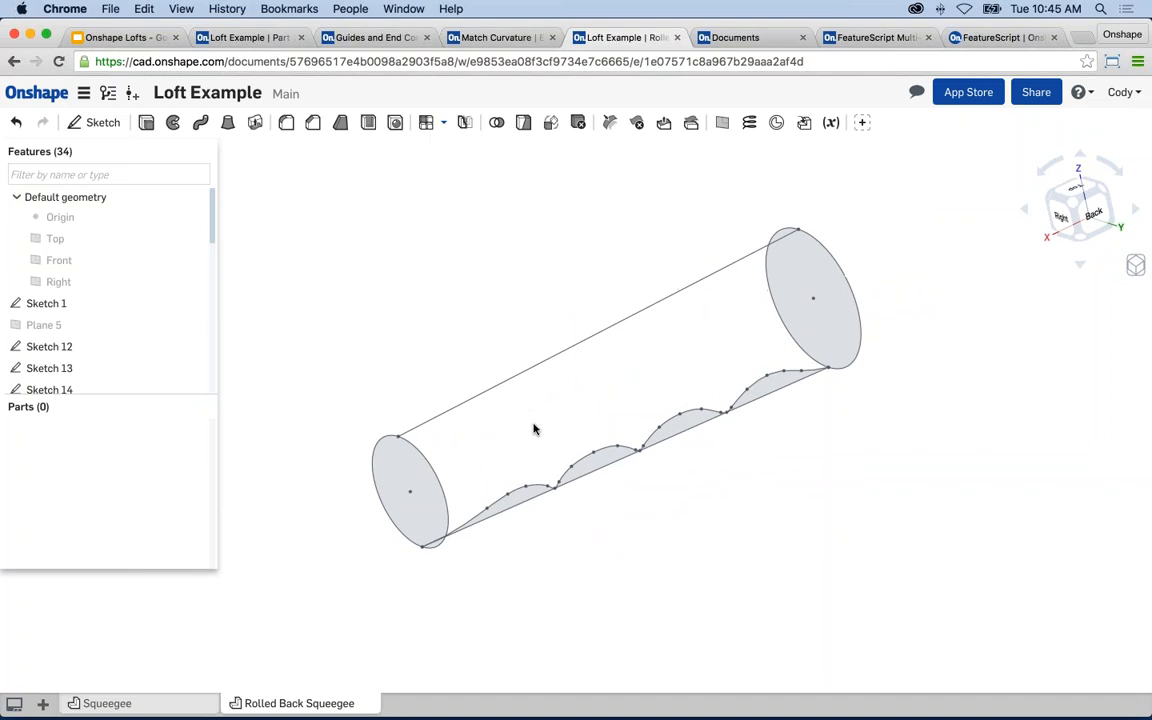
- Return to the Squeegee studio and highlight the Loft 2 feature on the grip handle
click(176, 703)
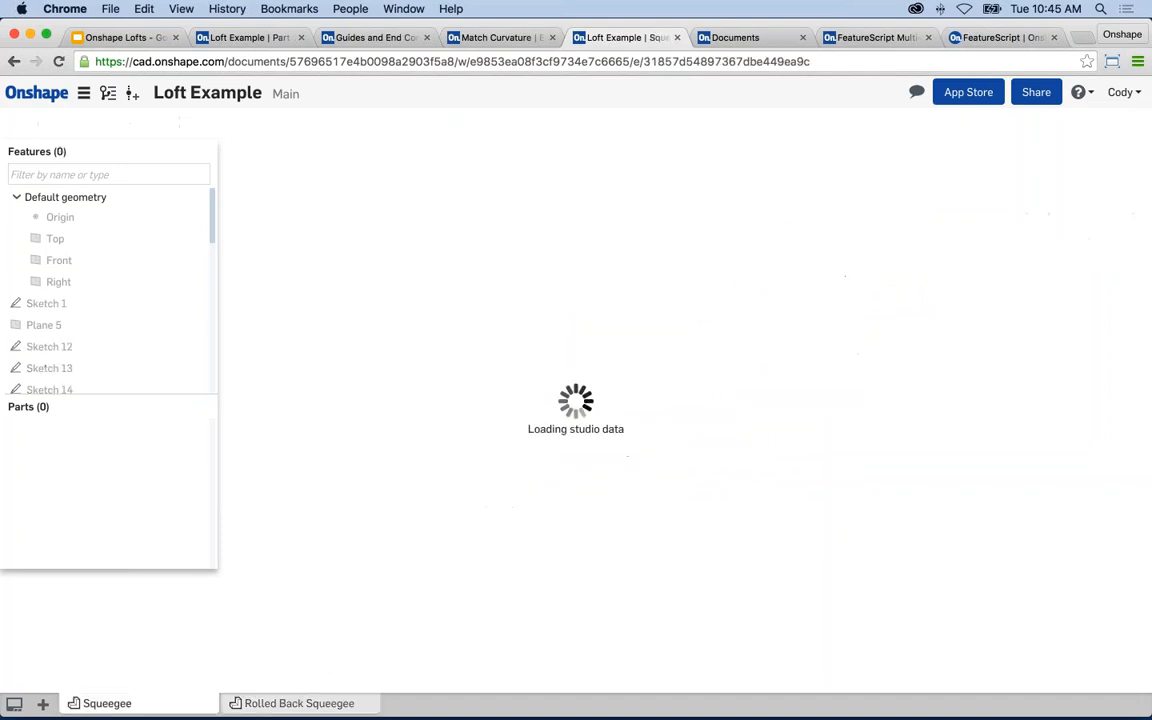
scroll(712, 390, up, 5)
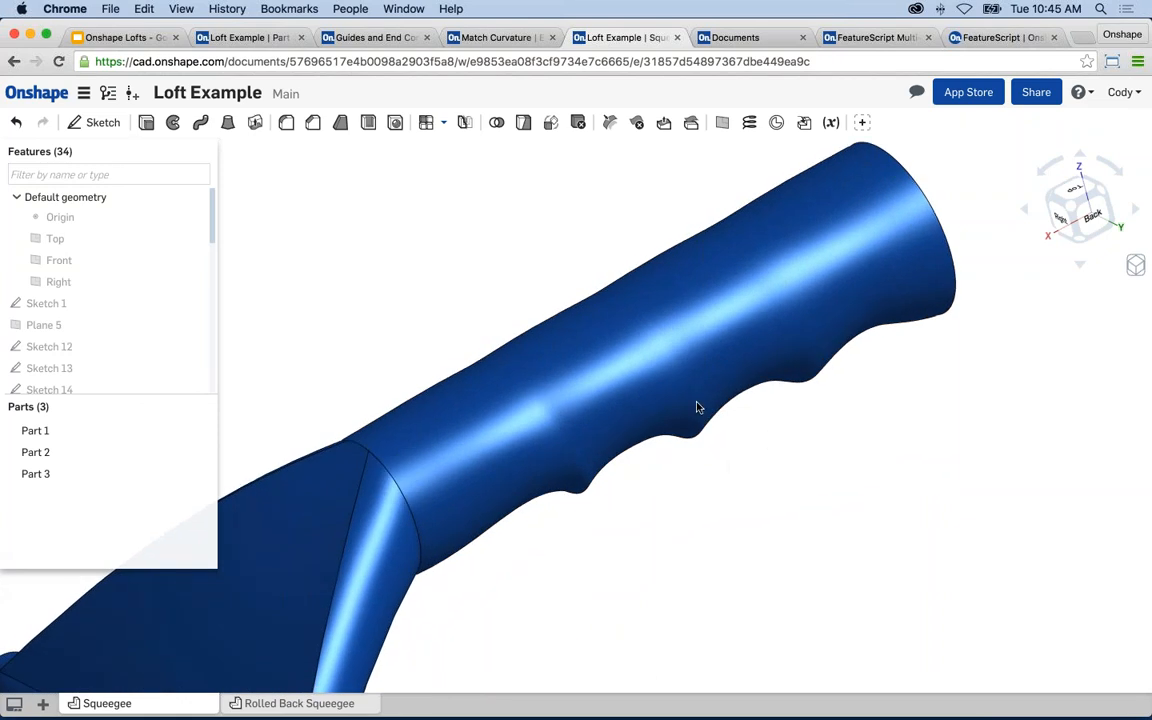
scroll(110, 330, down, 2)
click(80, 330)
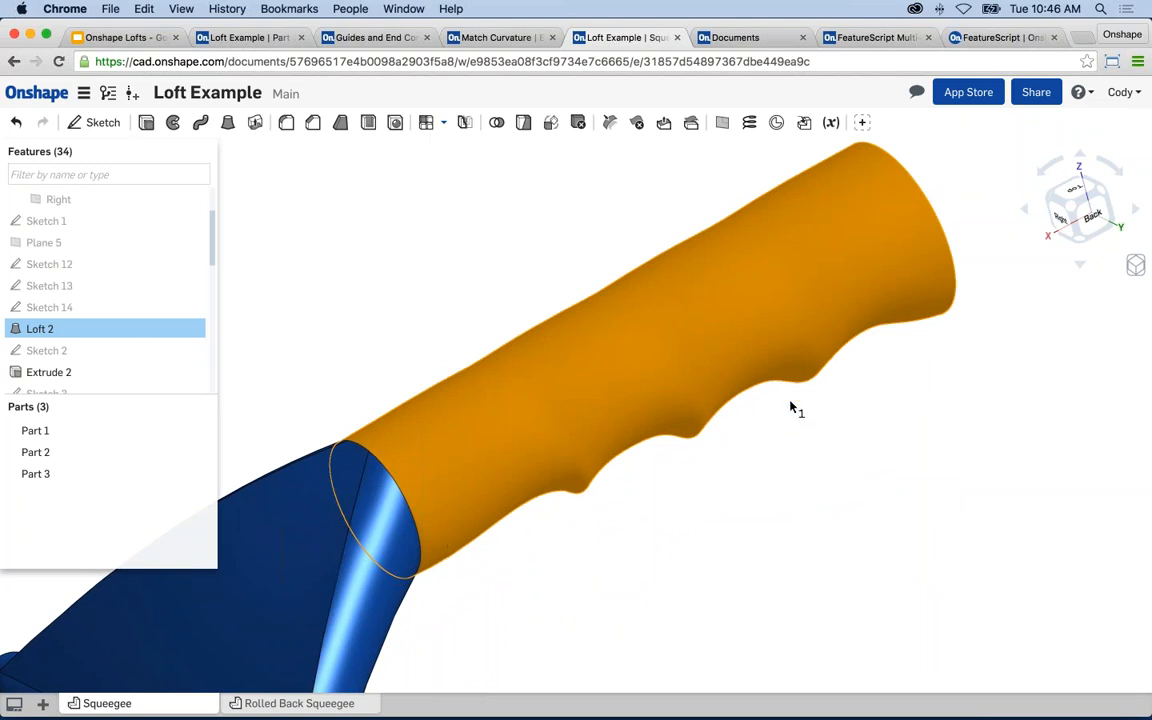
- In Rolled Back Squeegee, loft a new solid between the Sketch 1 and Sketch 12 faces, guided by the Sketch 14 line and Sketch 13 scalloped edge
click(299, 703)
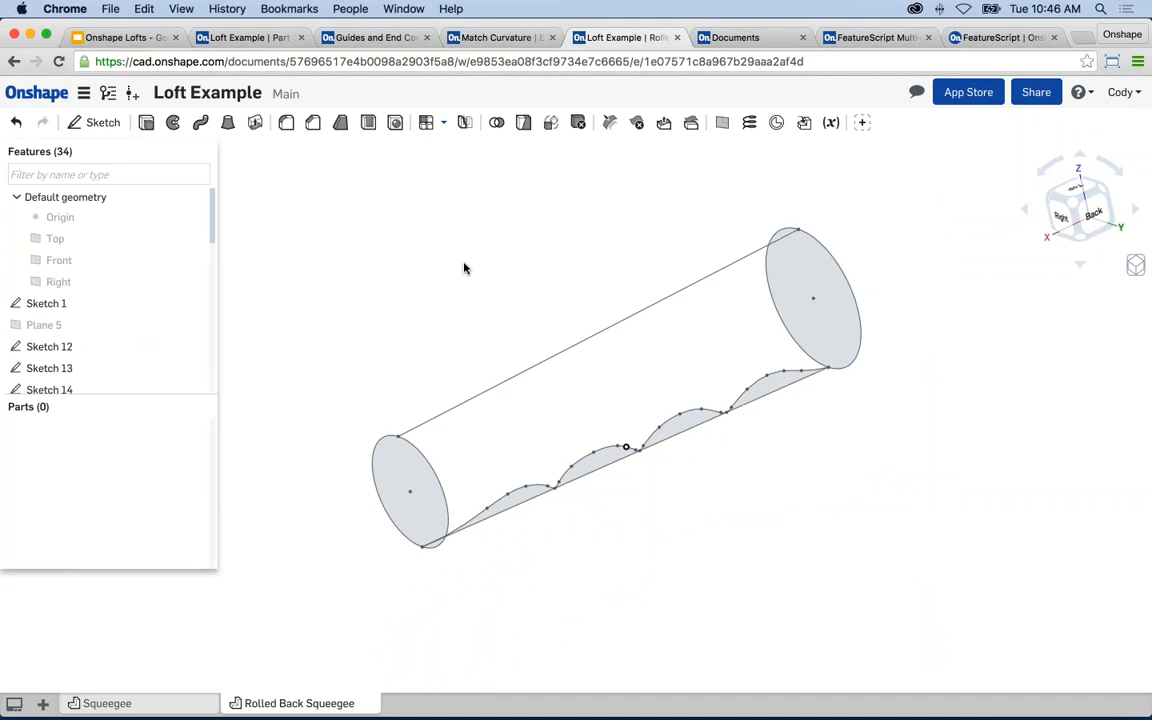
click(228, 122)
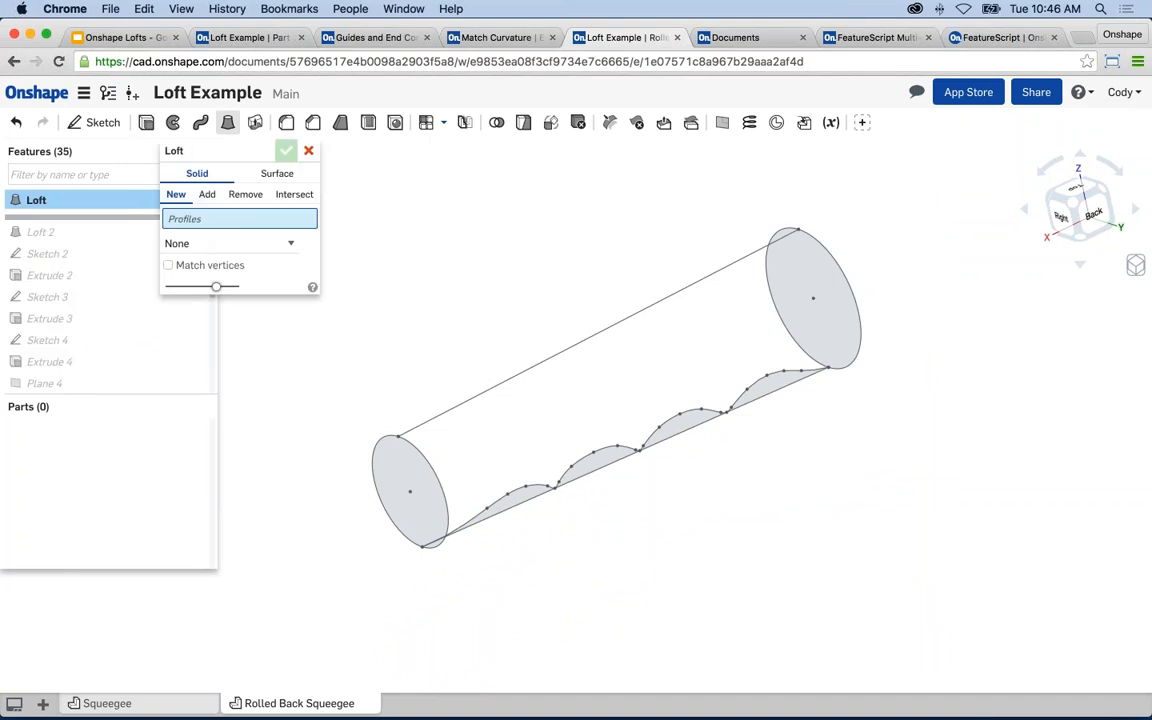
click(805, 300)
click(410, 475)
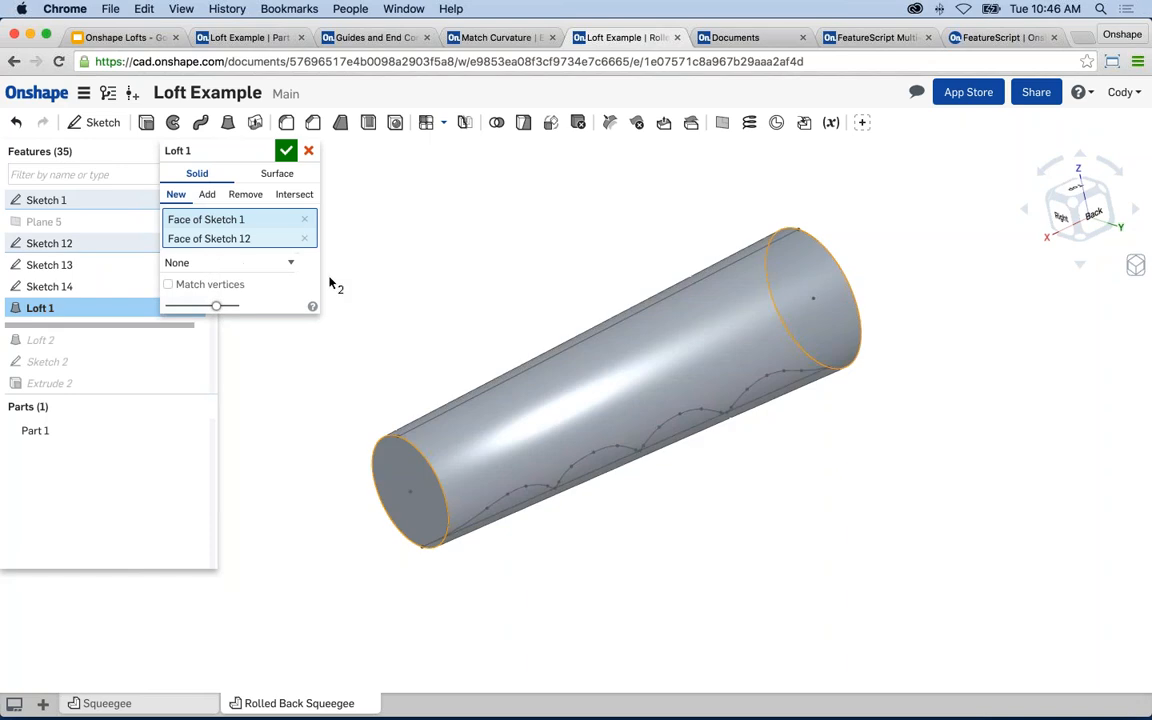
click(250, 262)
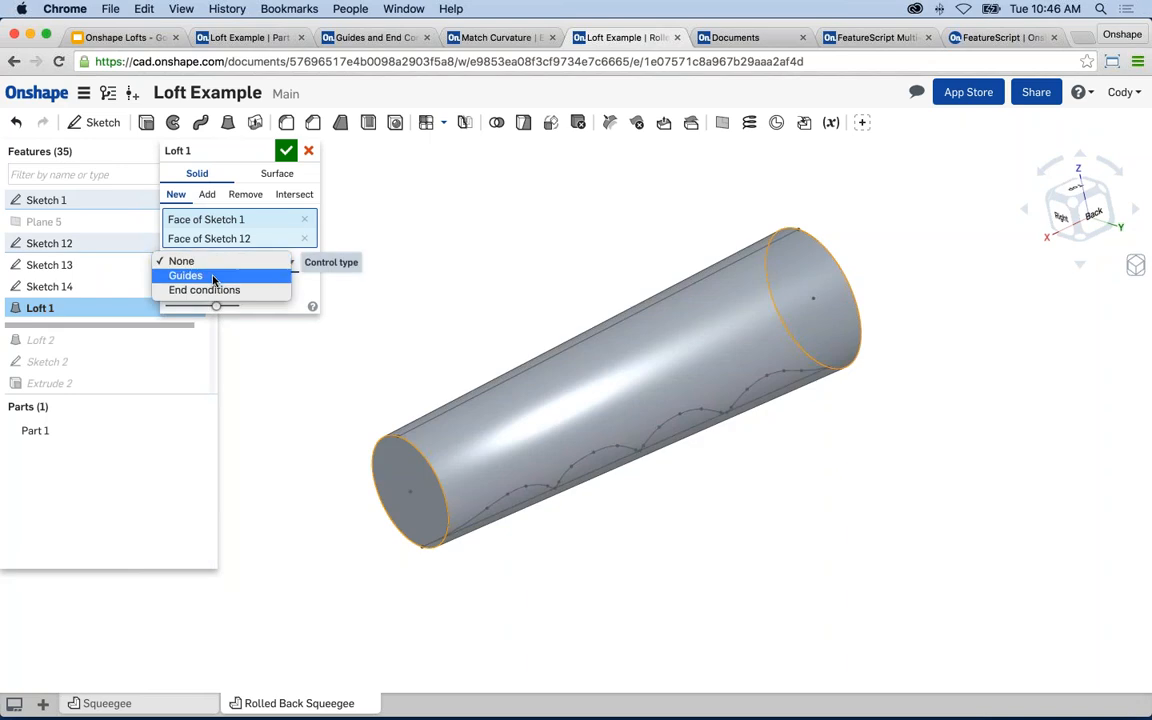
click(212, 278)
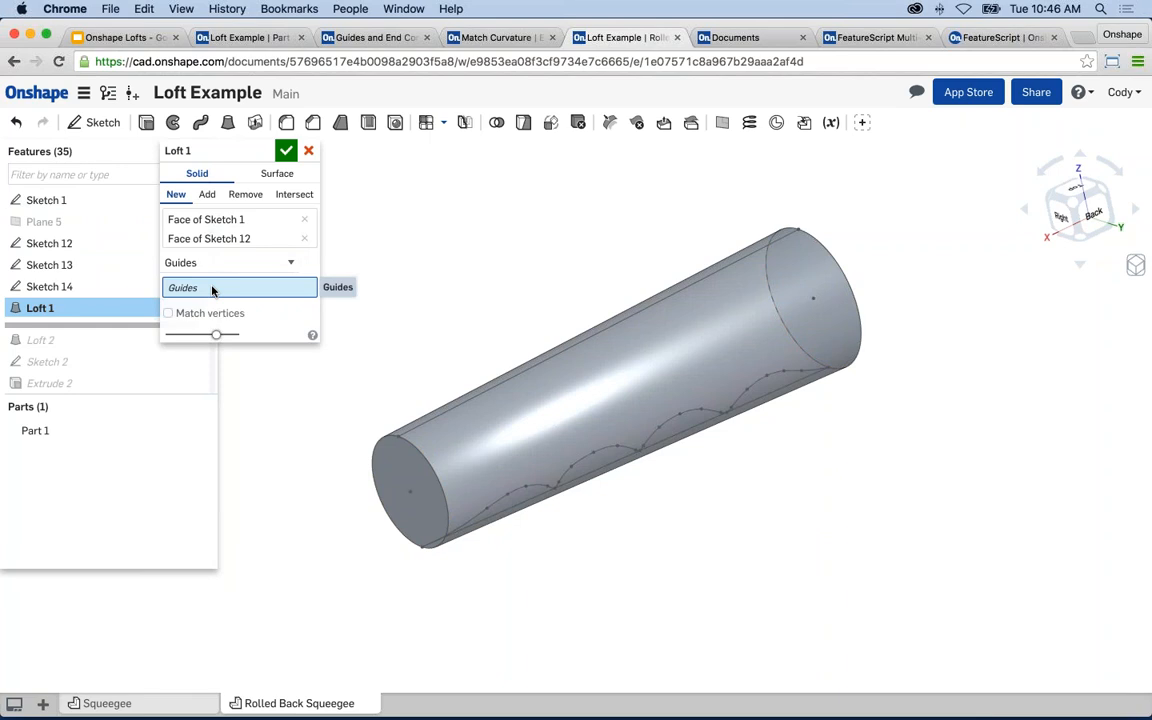
click(458, 402)
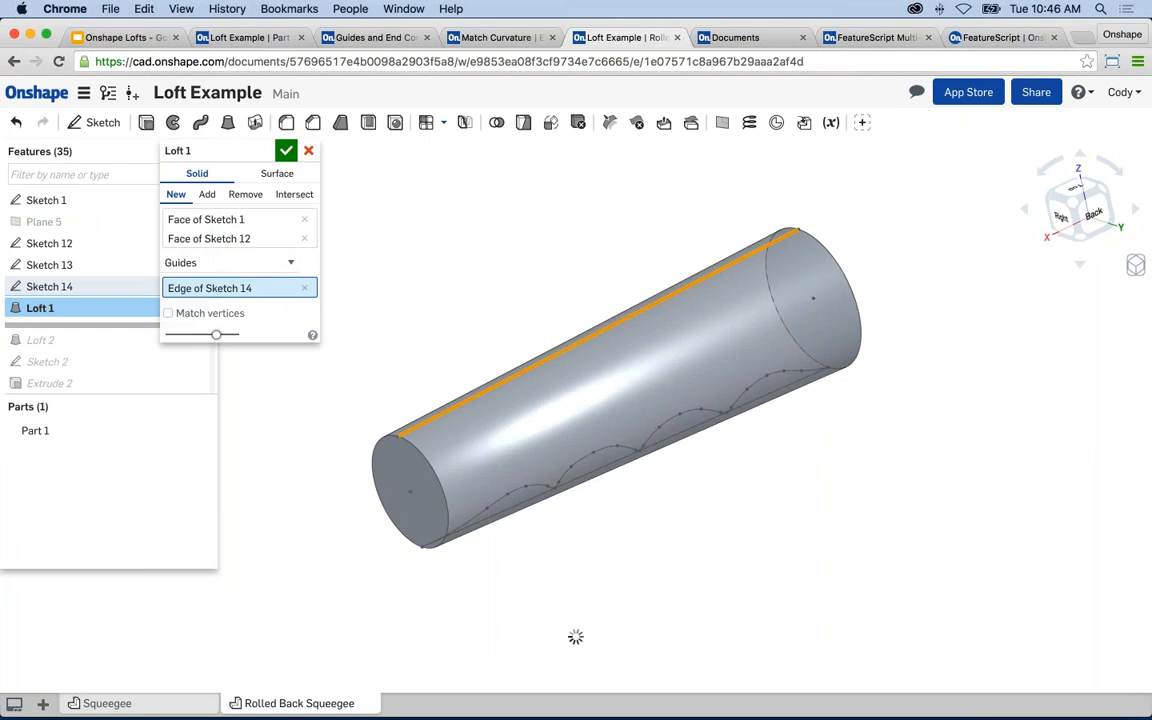
click(521, 490)
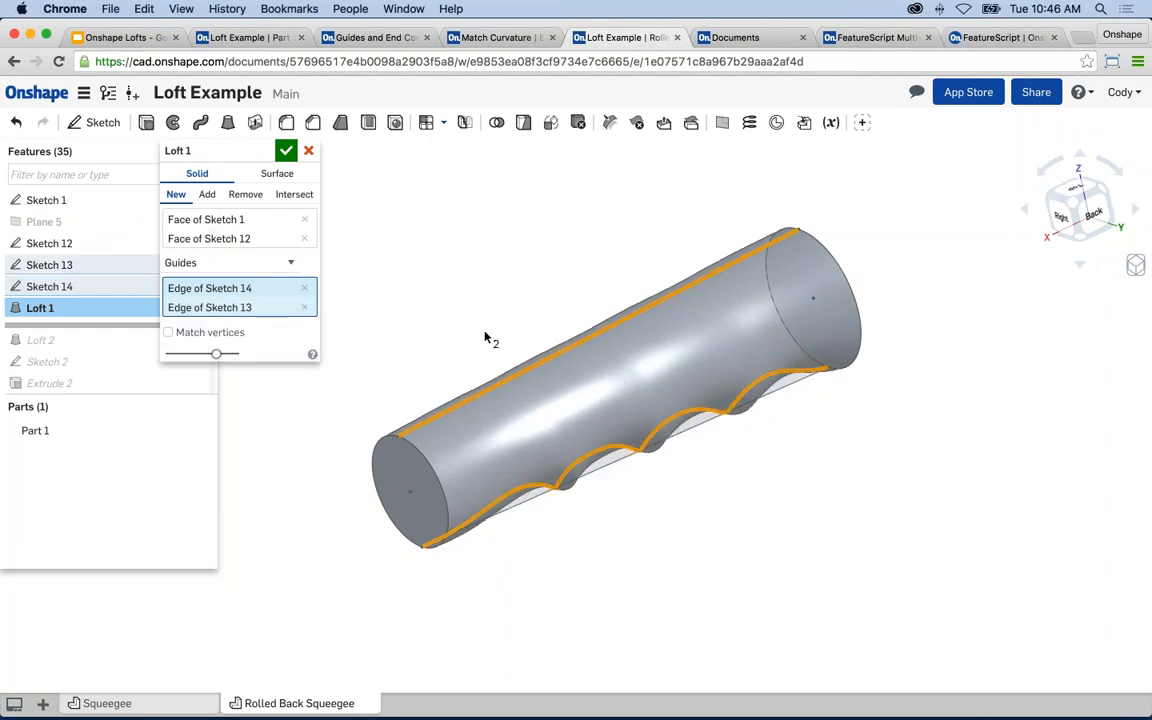
- Examine the guided handle loft from the back and at an angle, and discard it
right_drag(484, 314, 436, 310)
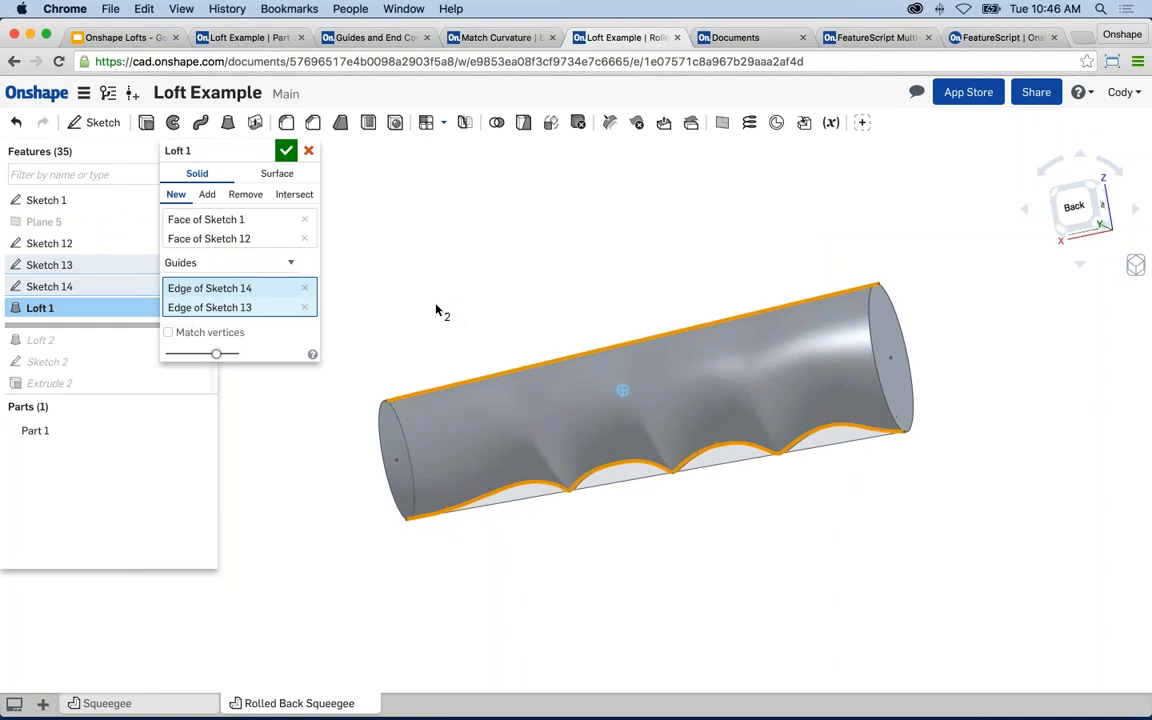
click(1060, 204)
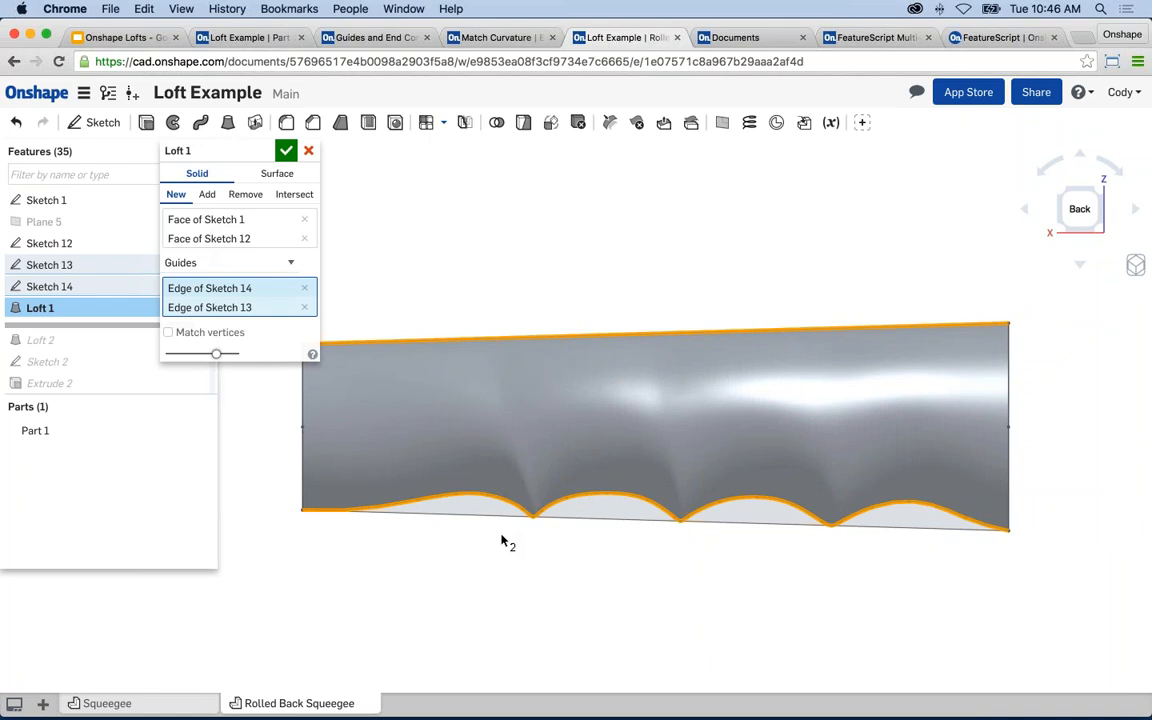
right_drag(502, 540, 572, 553)
middle_drag(571, 547, 580, 544)
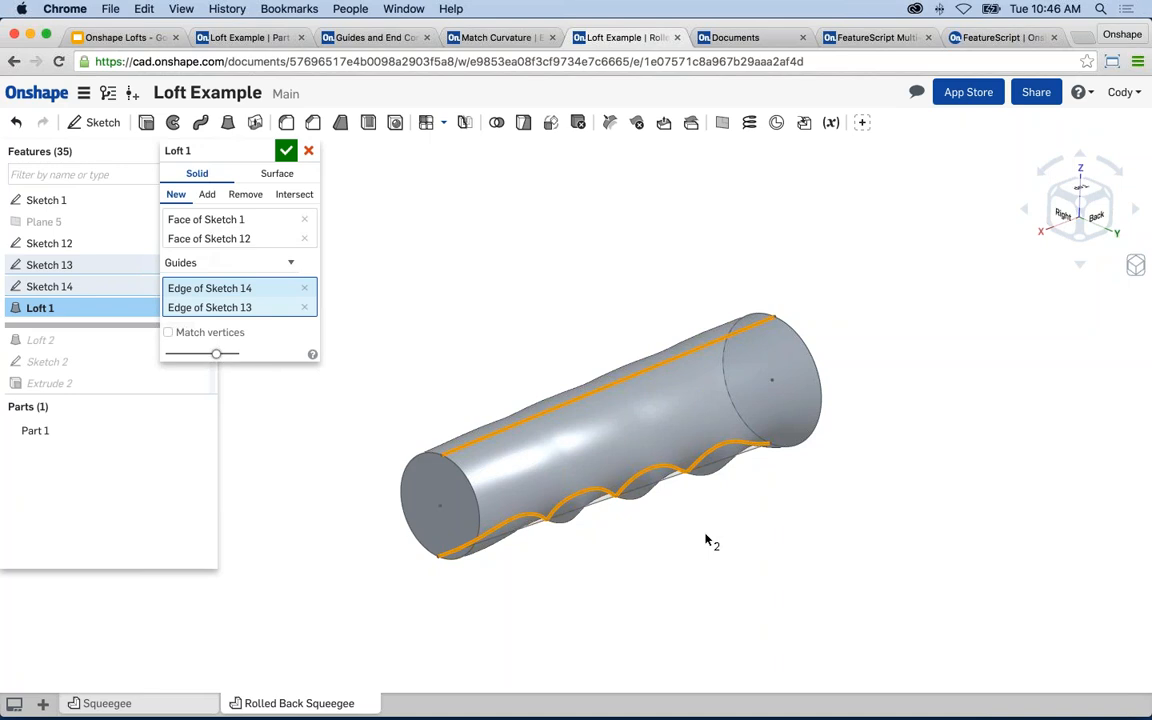
click(308, 150)
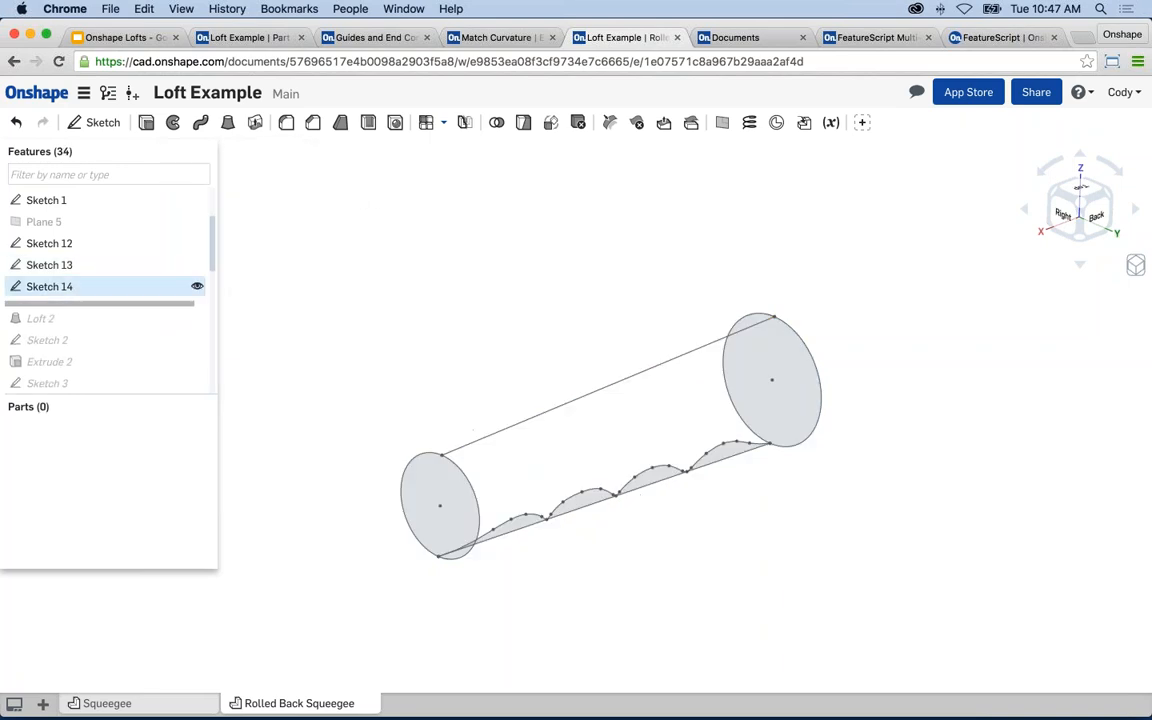
- Roll the feature history forward to just after Extrude 3 and examine the grip handle and the squeegee blade
mouse_move(176, 307)
mouse_down()
mouse_move(180, 342)
mouse_move(178, 290)
mouse_up()
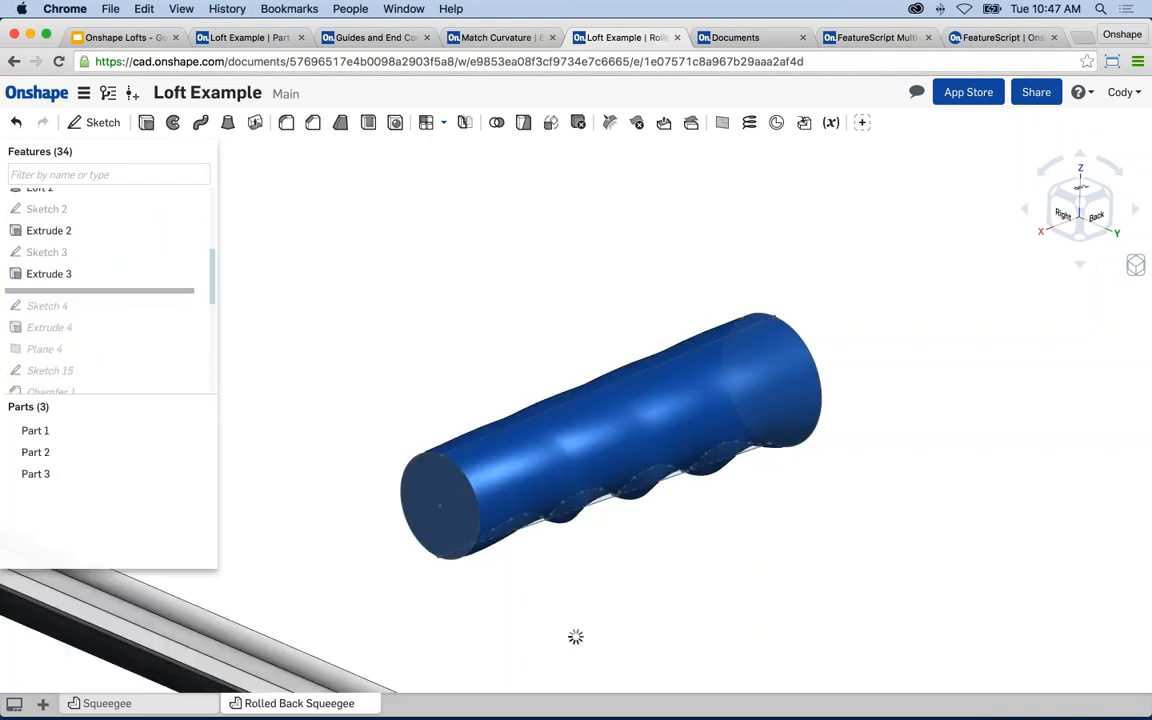
scroll(396, 373, down, 5)
middle_drag(454, 406, 611, 393)
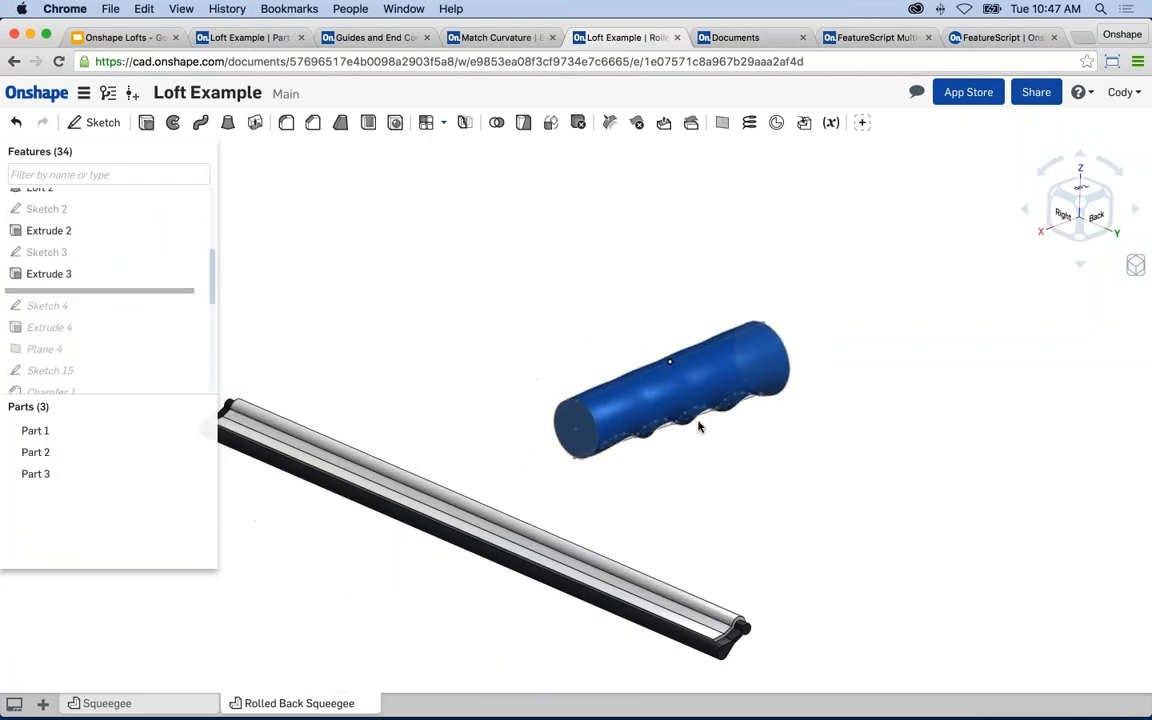
scroll(644, 431, up, 2)
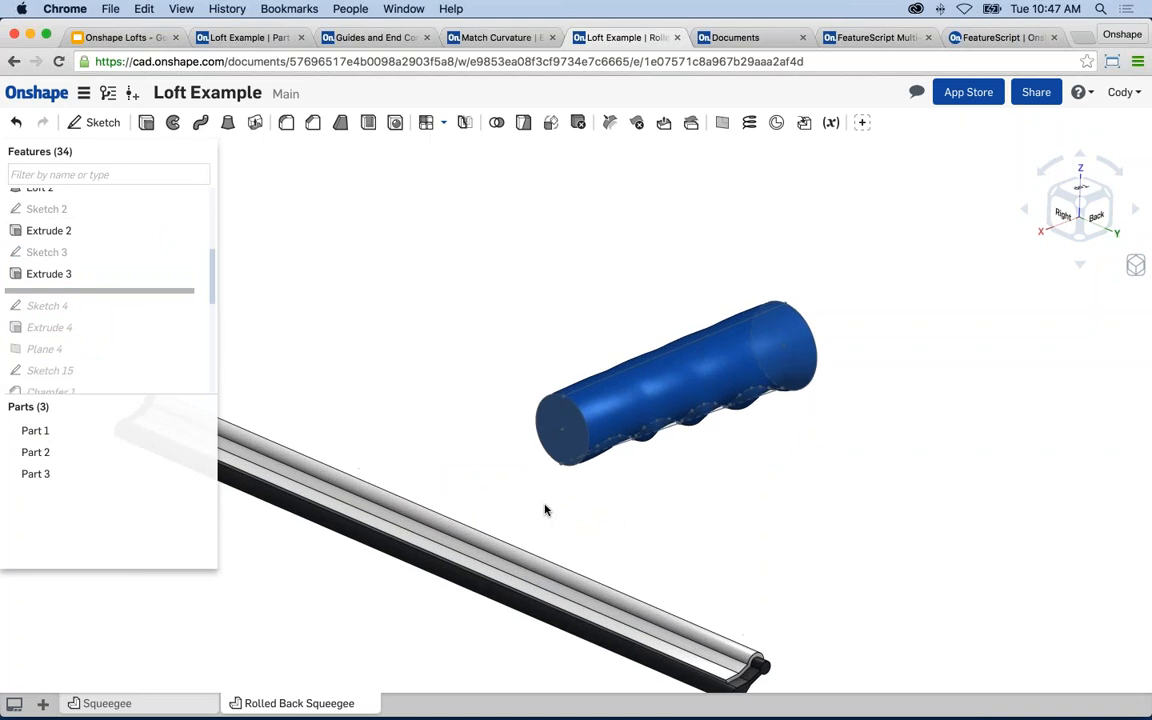
right_drag(544, 504, 500, 491)
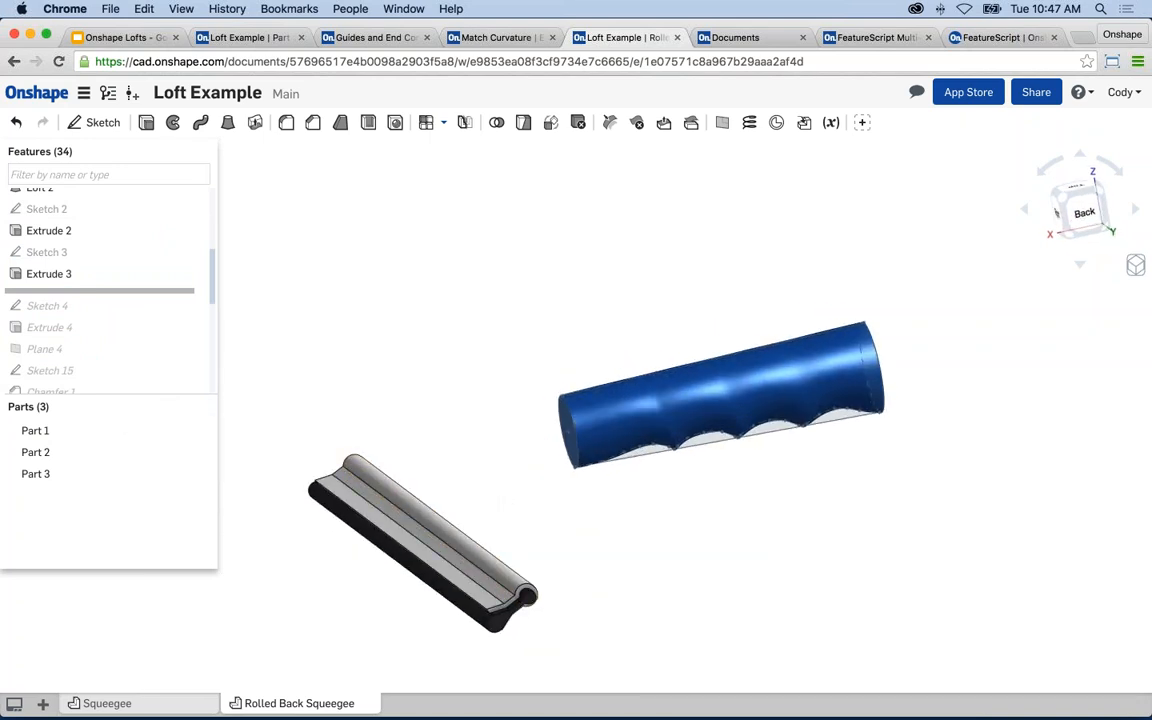
- Roll the feature history forward to just before Loft 4 and examine the blue sleeve on the blade's rod
drag(165, 295, 175, 345)
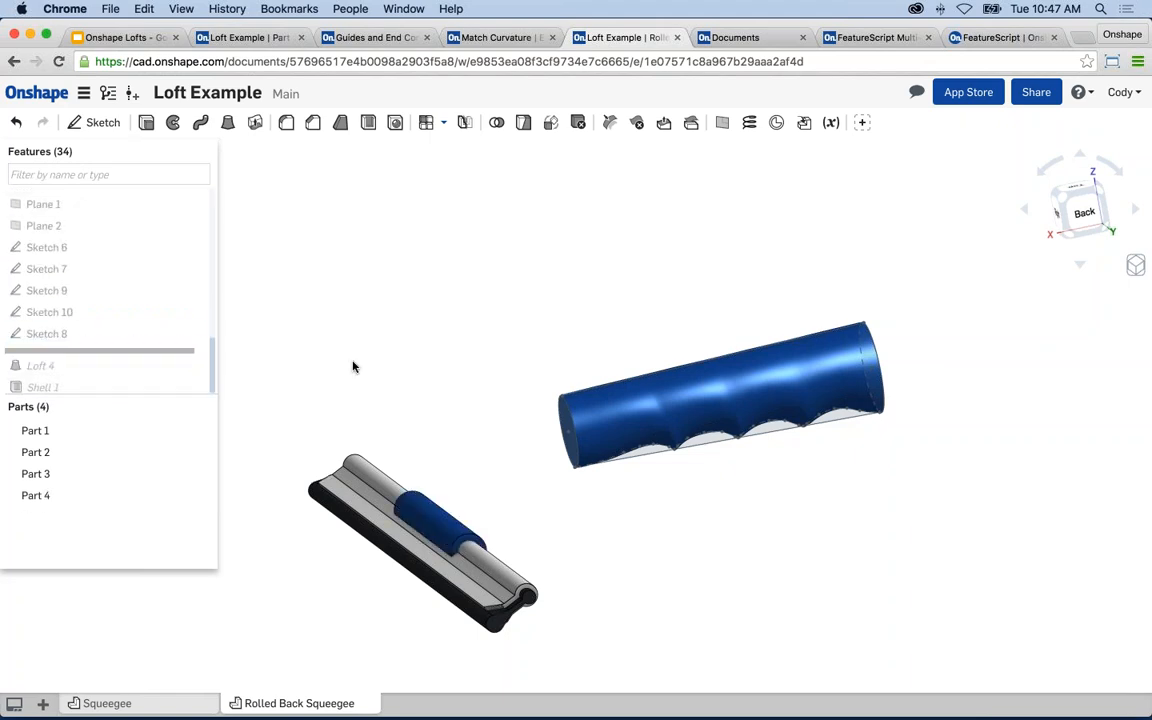
scroll(435, 457, up, 5)
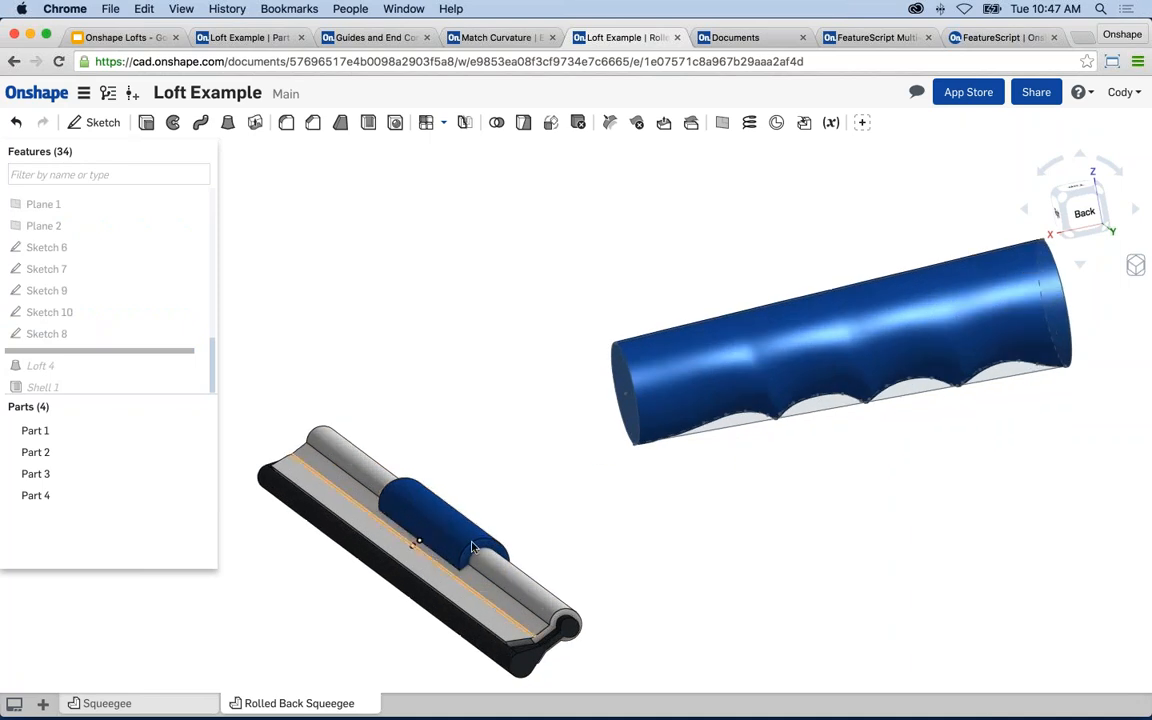
right_drag(473, 547, 486, 477)
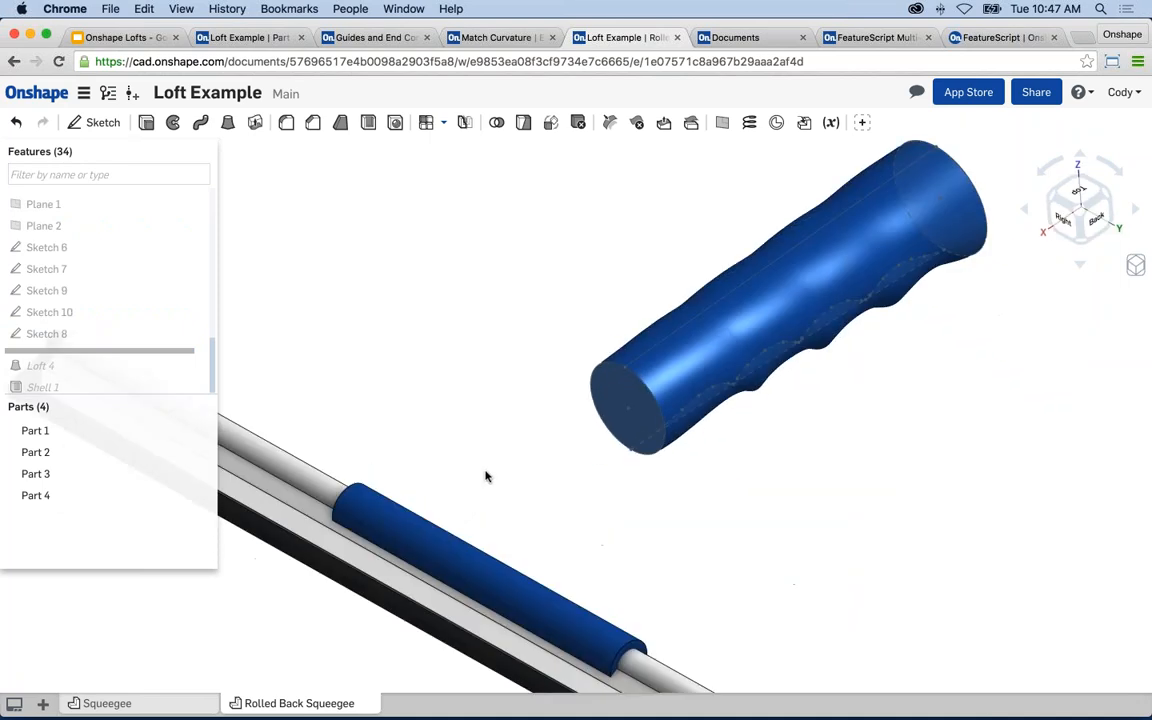
scroll(607, 455, up, 5)
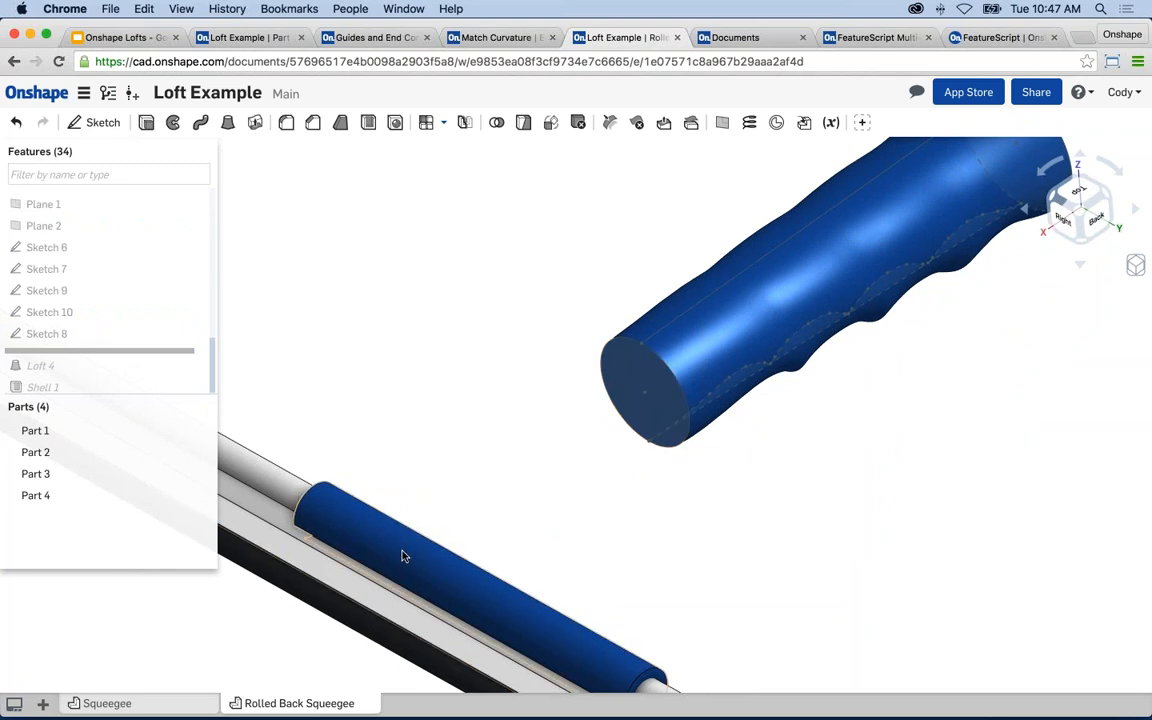
- Show Sketch 16 on the blue sleeve and highlight its profile to examine it
scroll(160, 334, up, 4)
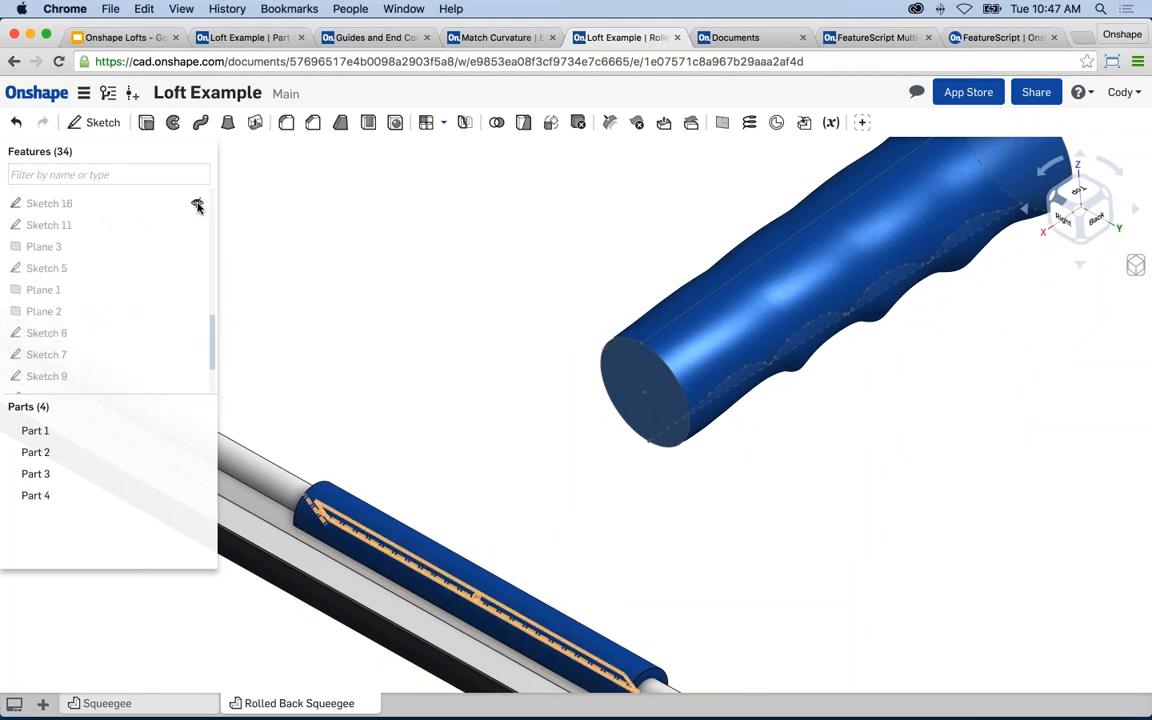
click(196, 203)
middle_drag(423, 405, 447, 353)
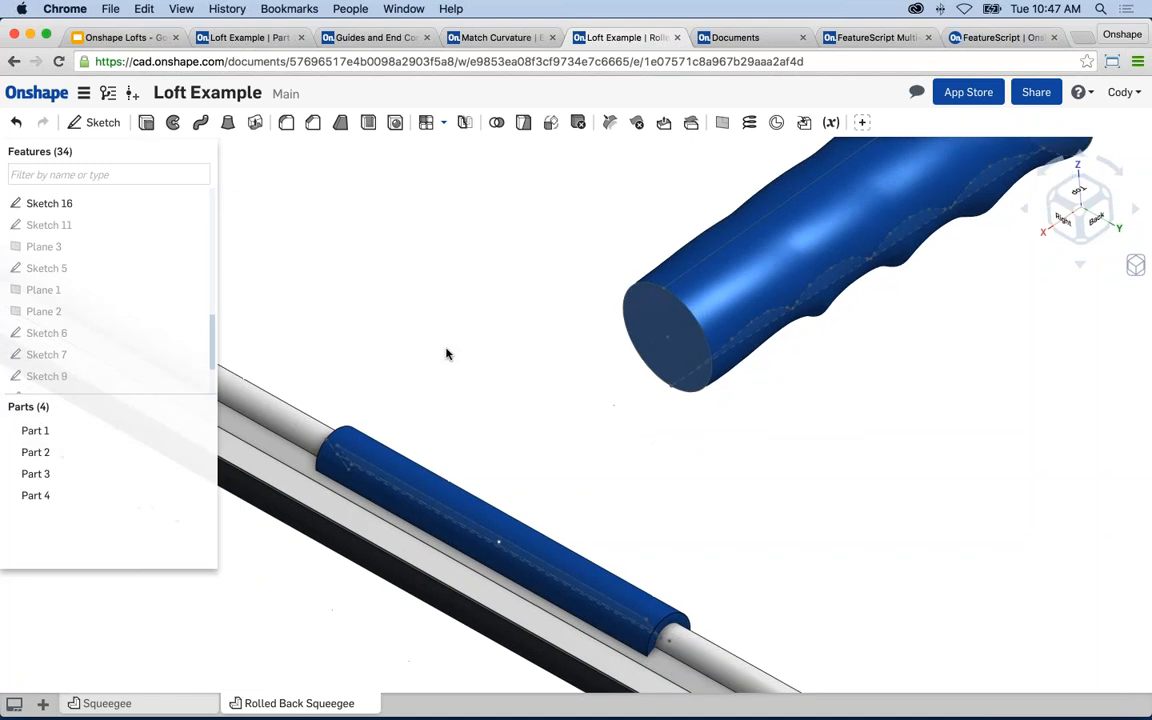
mouse_move(472, 420)
right_down()
mouse_move(453, 401)
mouse_move(383, 391)
mouse_move(429, 401)
mouse_move(429, 386)
mouse_move(405, 400)
mouse_move(478, 381)
right_up()
click(49, 203)
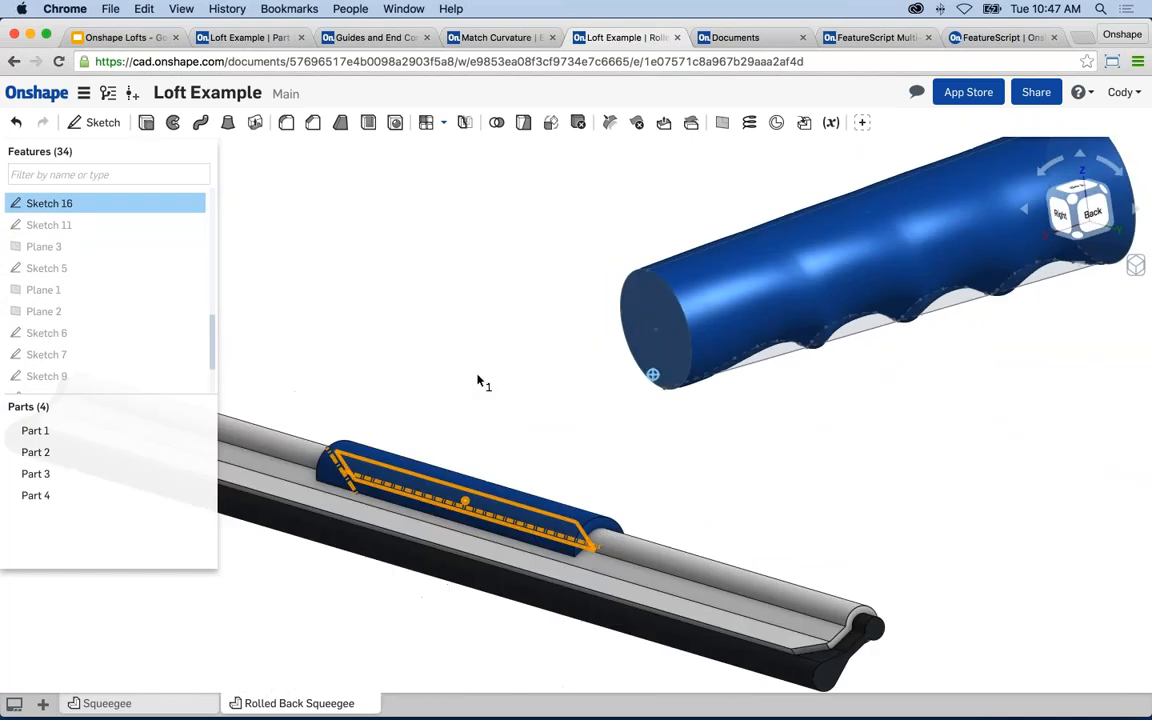
click(334, 315)
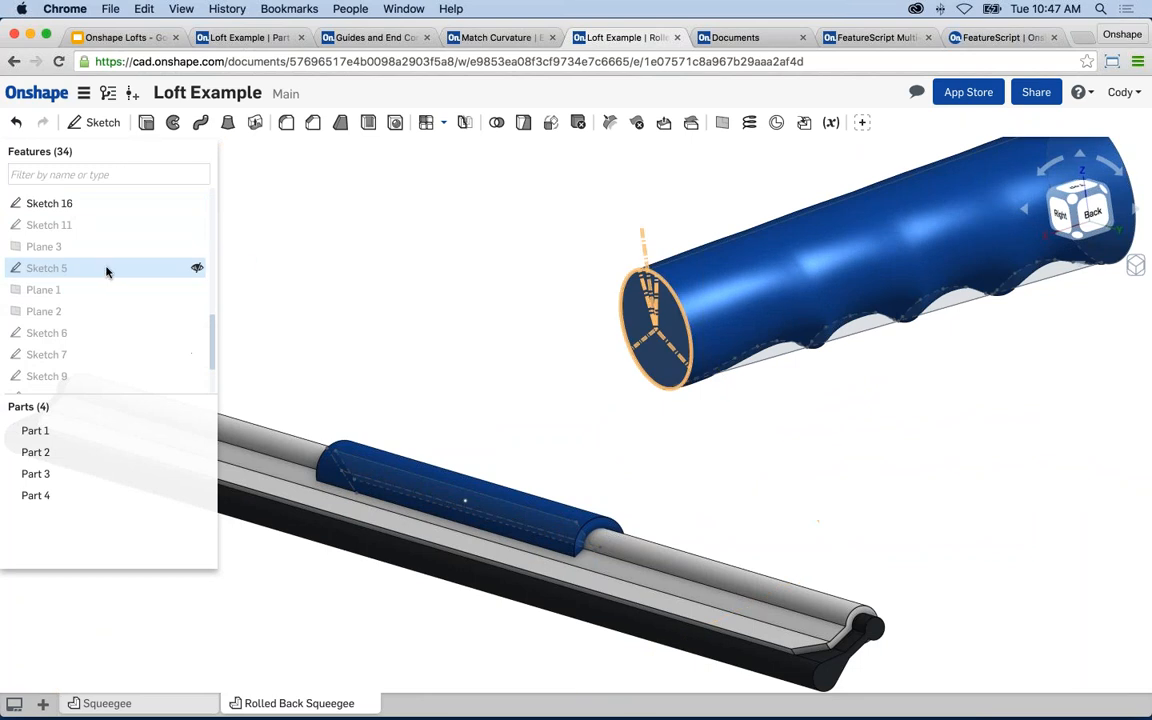
- Show Sketch 5 on the handle's end face, open it normal to the view to examine the divided circle, and close it
click(196, 267)
right_drag(398, 311, 414, 316)
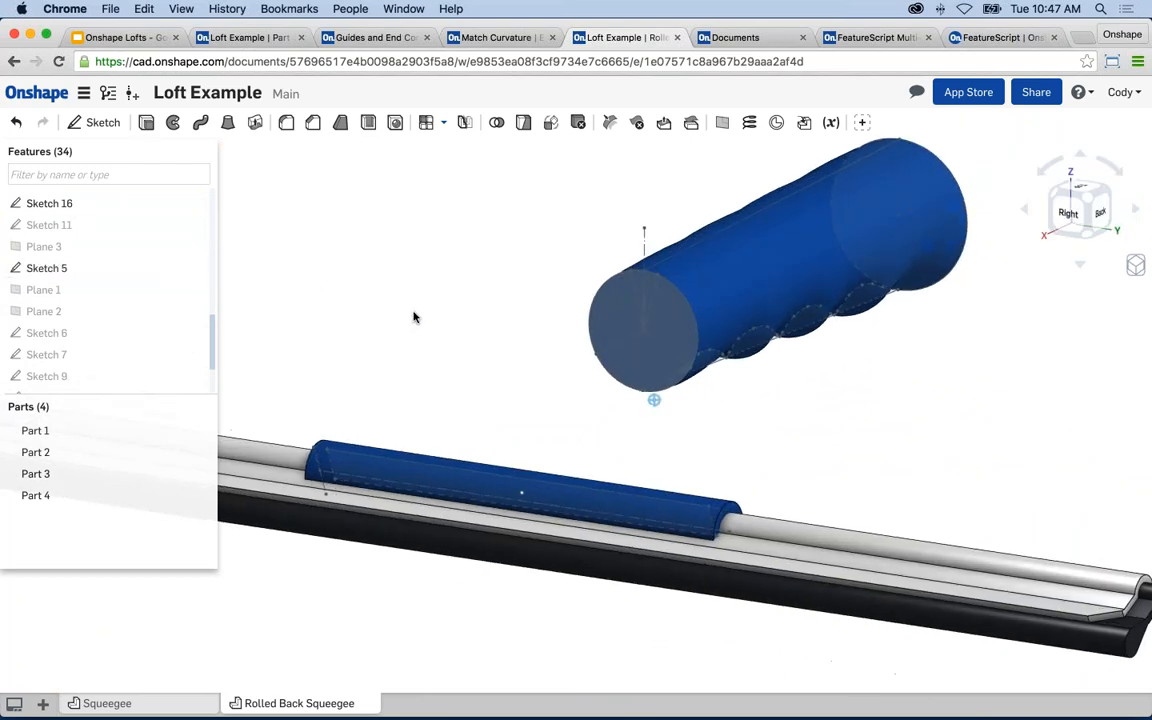
right_click(77, 270)
click(102, 299)
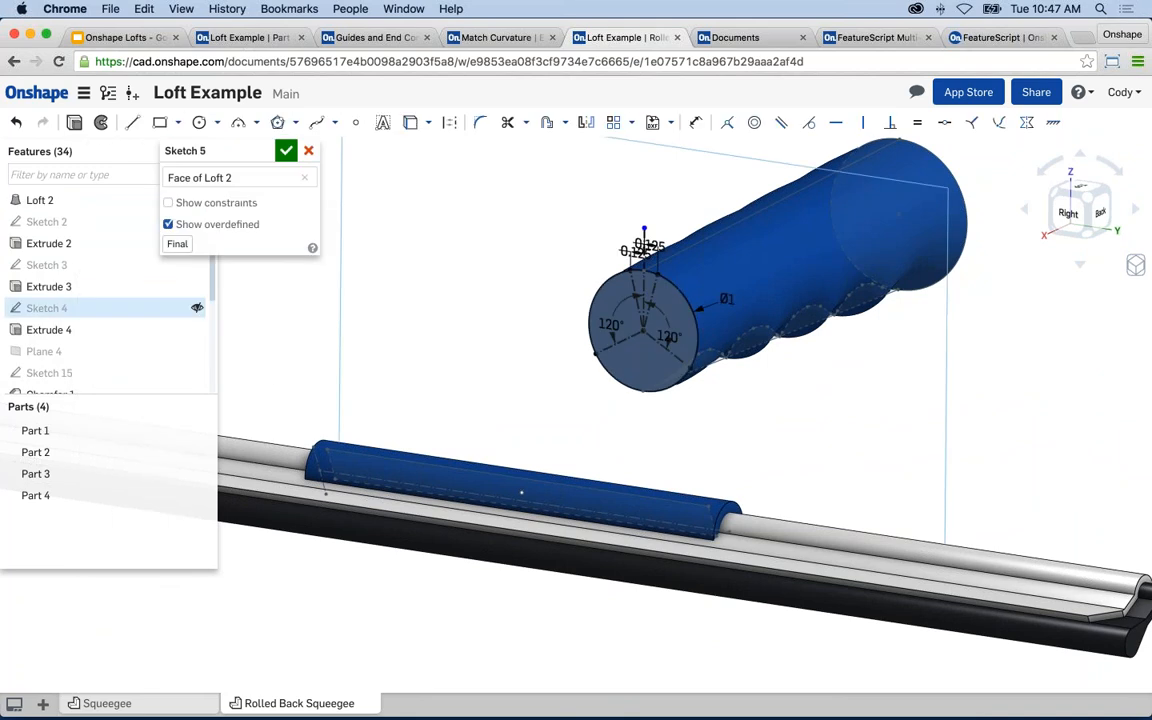
key(n)
scroll(719, 482, up, 8)
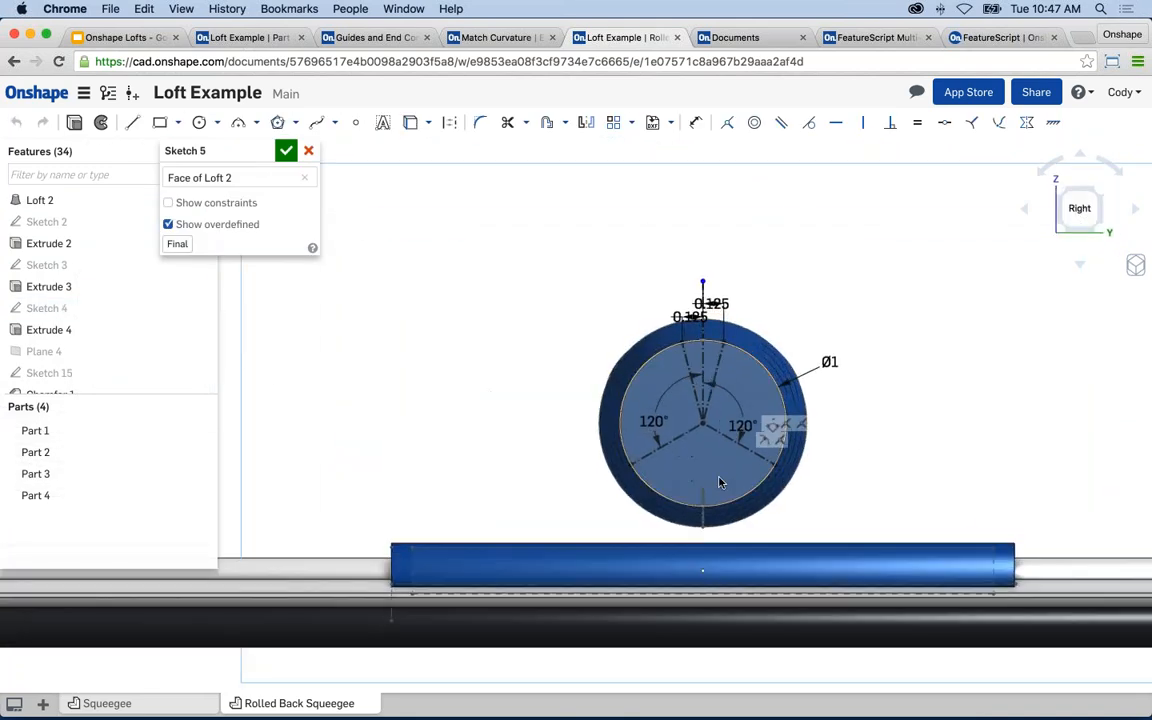
scroll(719, 482, up, 2)
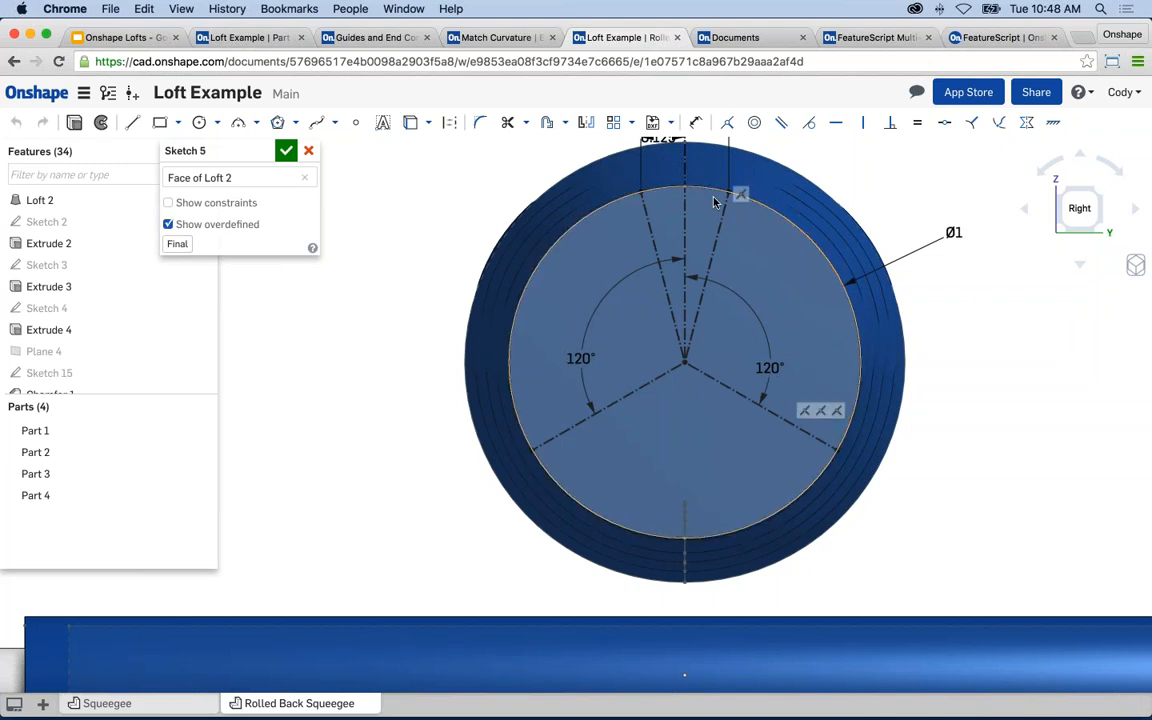
click(288, 150)
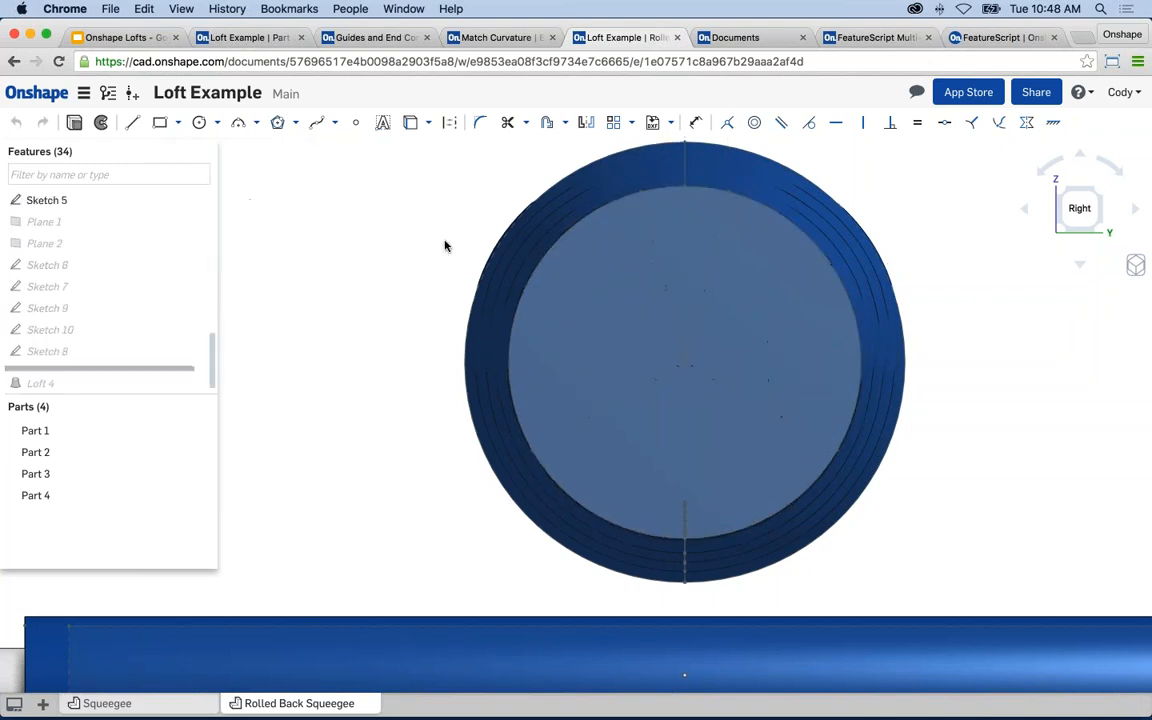
- Hide Sketch 5 and Sketch 12 at the handle's end so that only the solid face can be picked
mouse_move(437, 280)
right_down()
mouse_move(406, 288)
mouse_move(399, 347)
mouse_move(465, 298)
mouse_move(437, 338)
right_up()
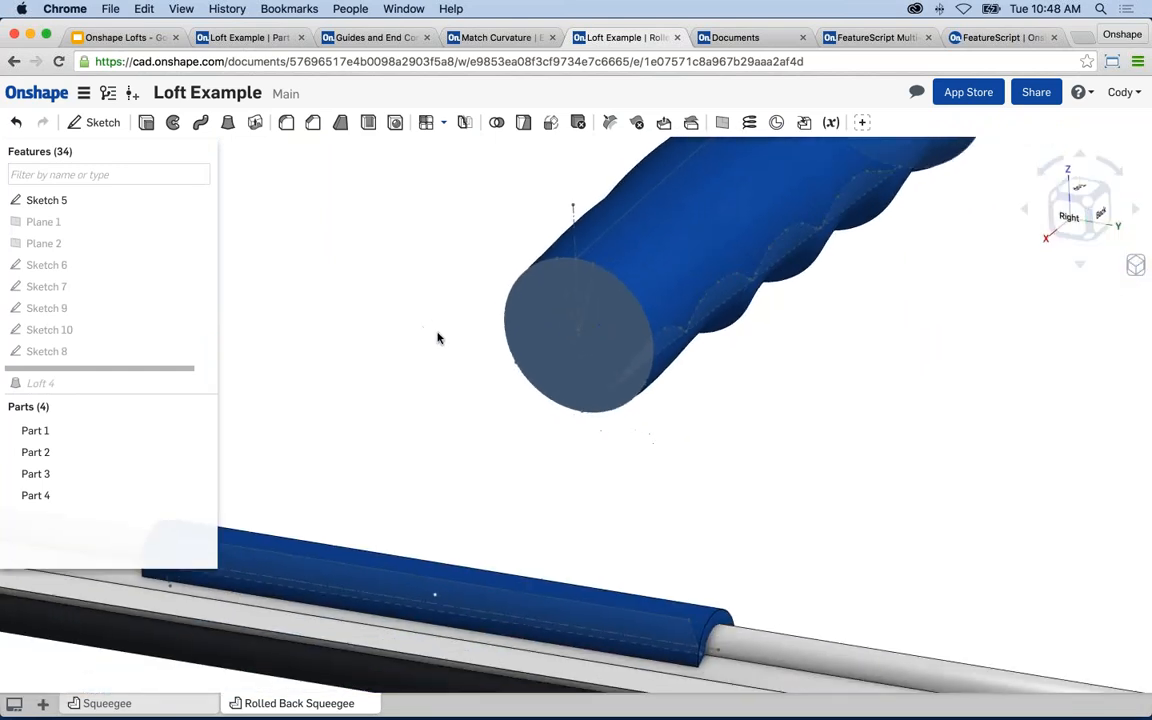
middle_drag(535, 339, 581, 339)
middle_drag(383, 321, 427, 312)
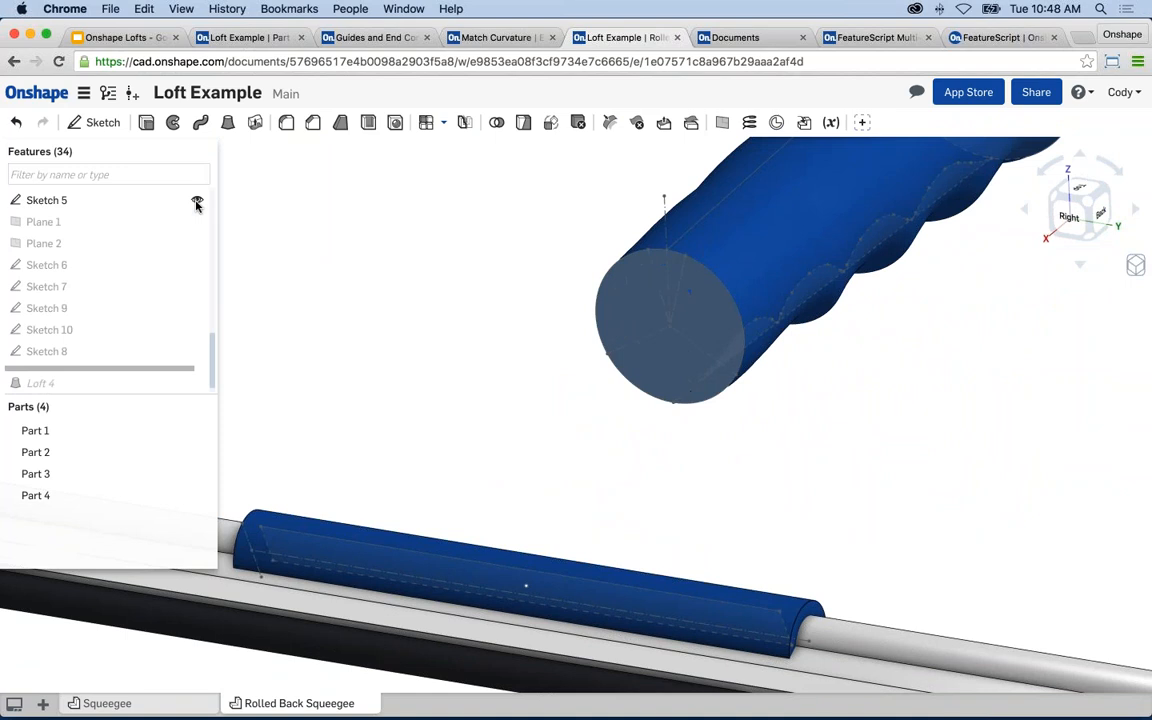
click(197, 203)
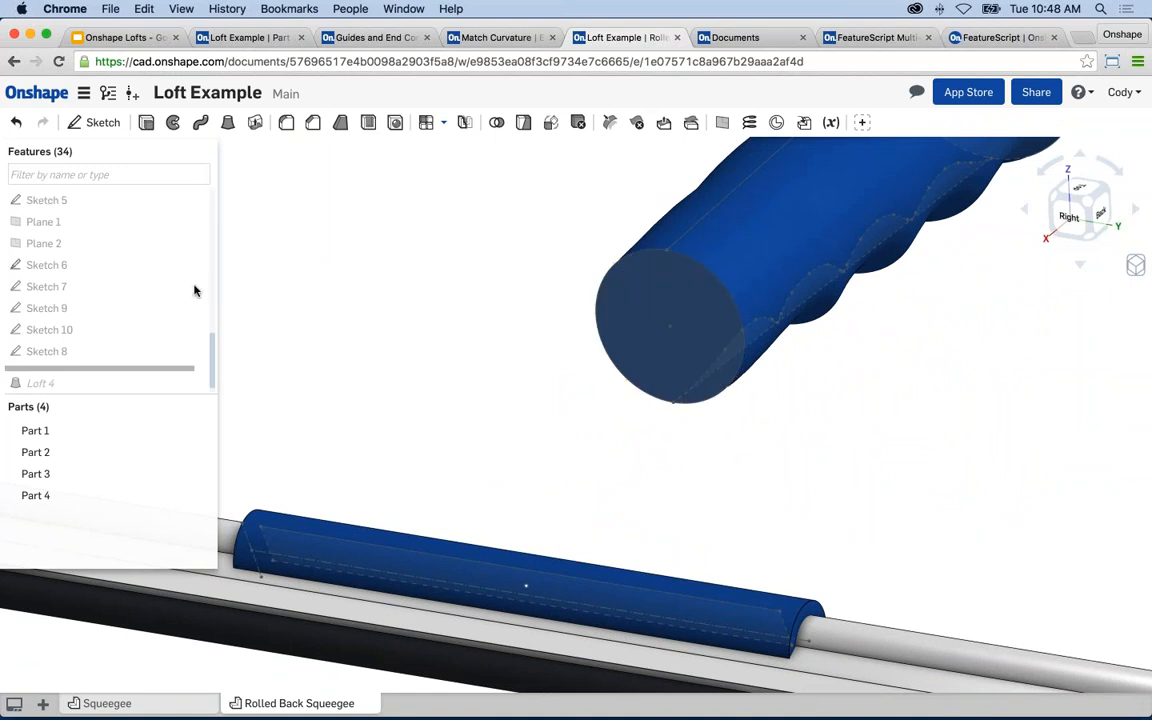
scroll(193, 290, up, 1)
right_click(705, 274)
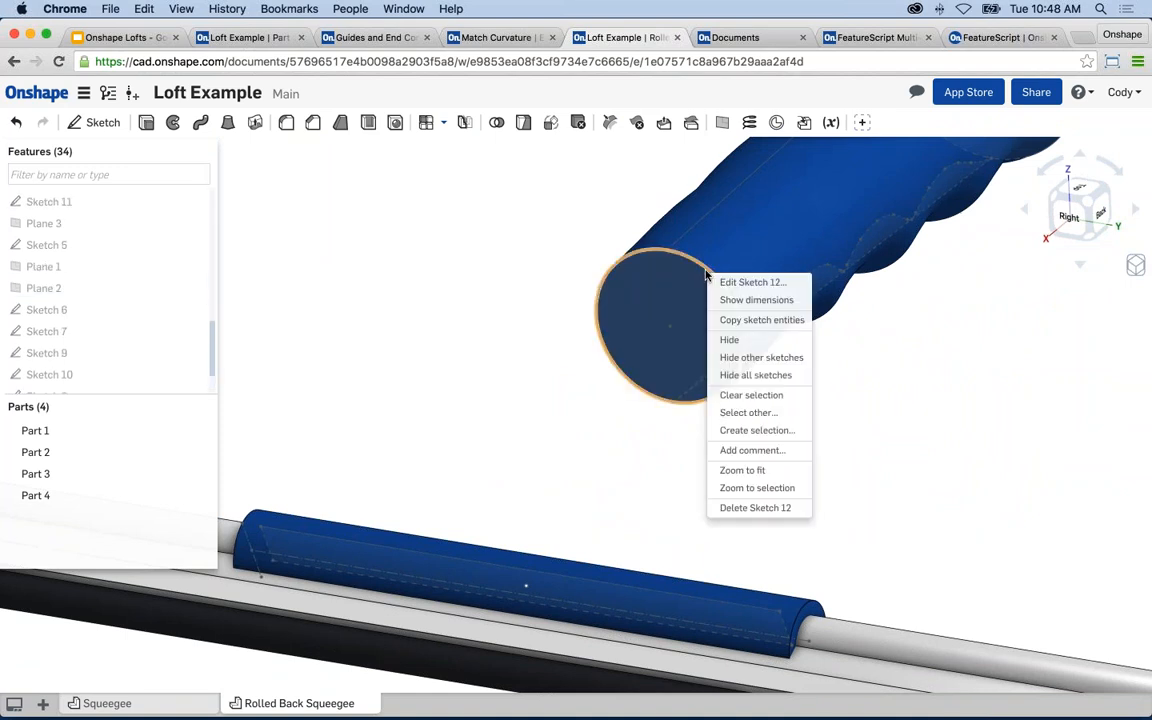
click(730, 342)
mouse_move(417, 265)
right_down()
mouse_move(427, 301)
mouse_move(441, 295)
right_up()
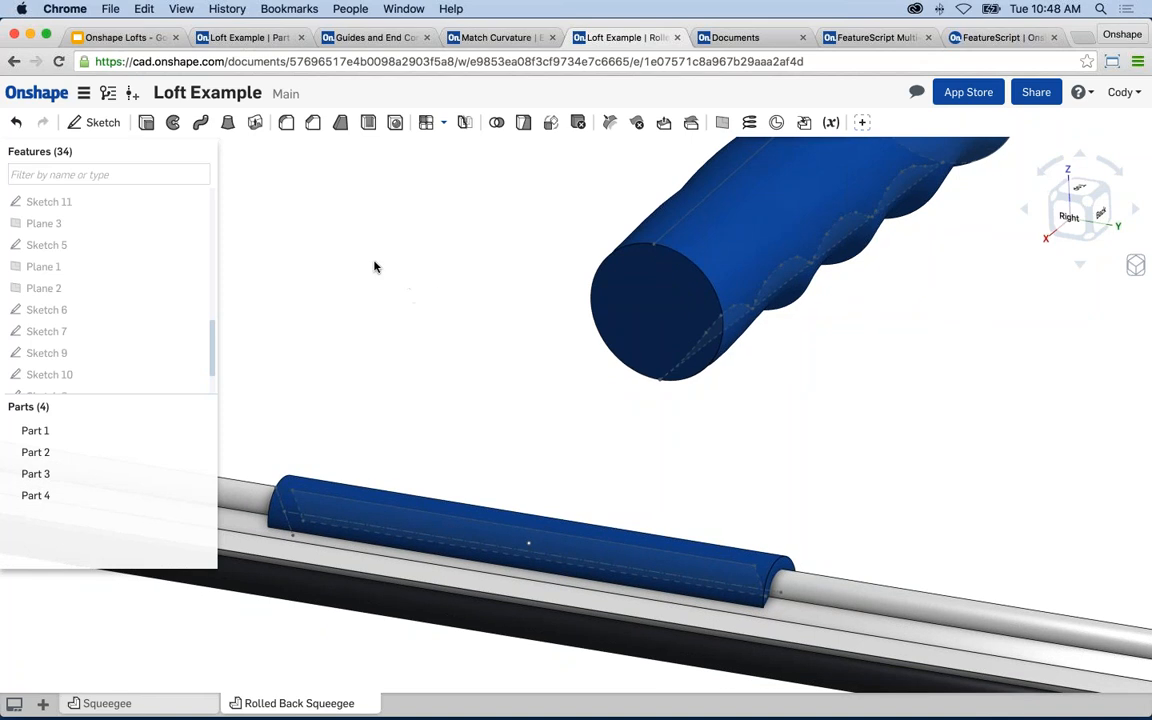
- Try lofting a new solid from the handle's end face to Sketch 16, and examine the preview around the handle
click(229, 125)
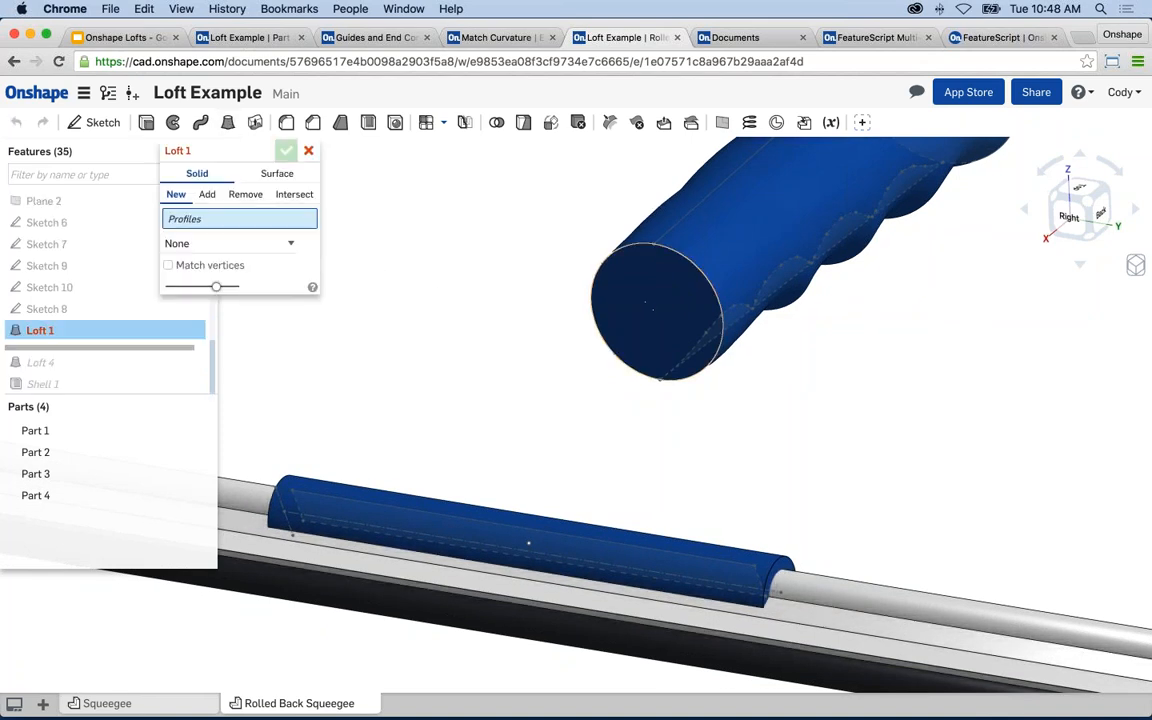
click(637, 318)
scroll(118, 331, down, 3)
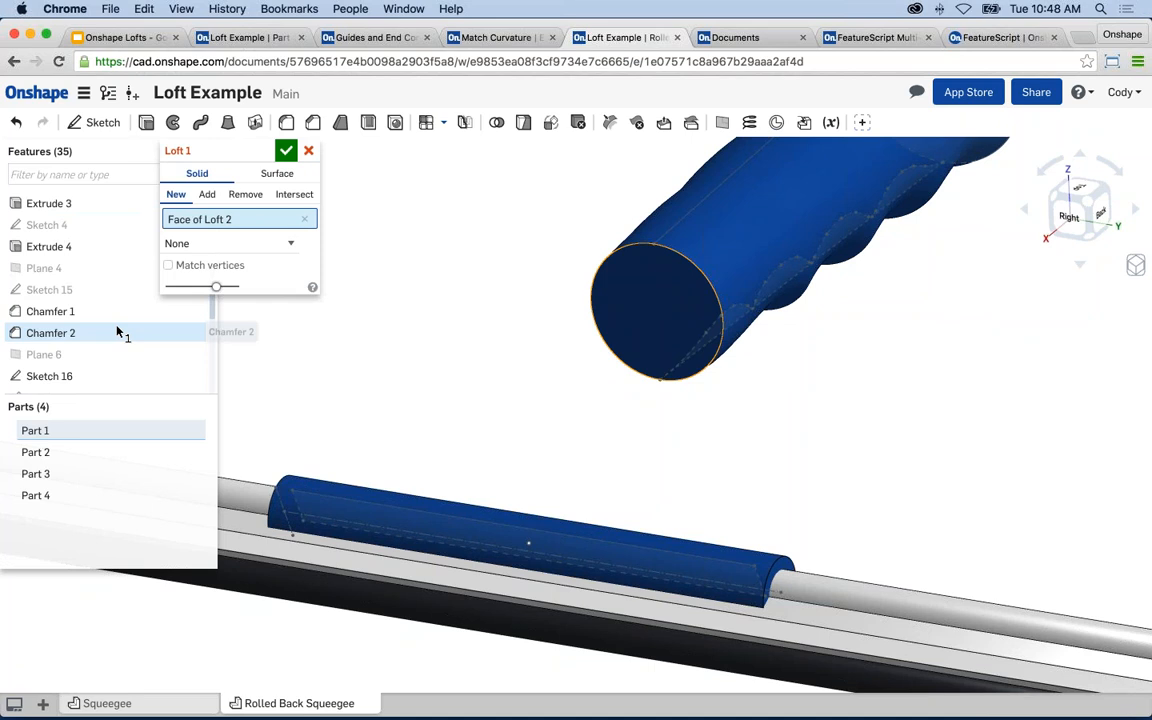
scroll(118, 334, down, 2)
click(89, 335)
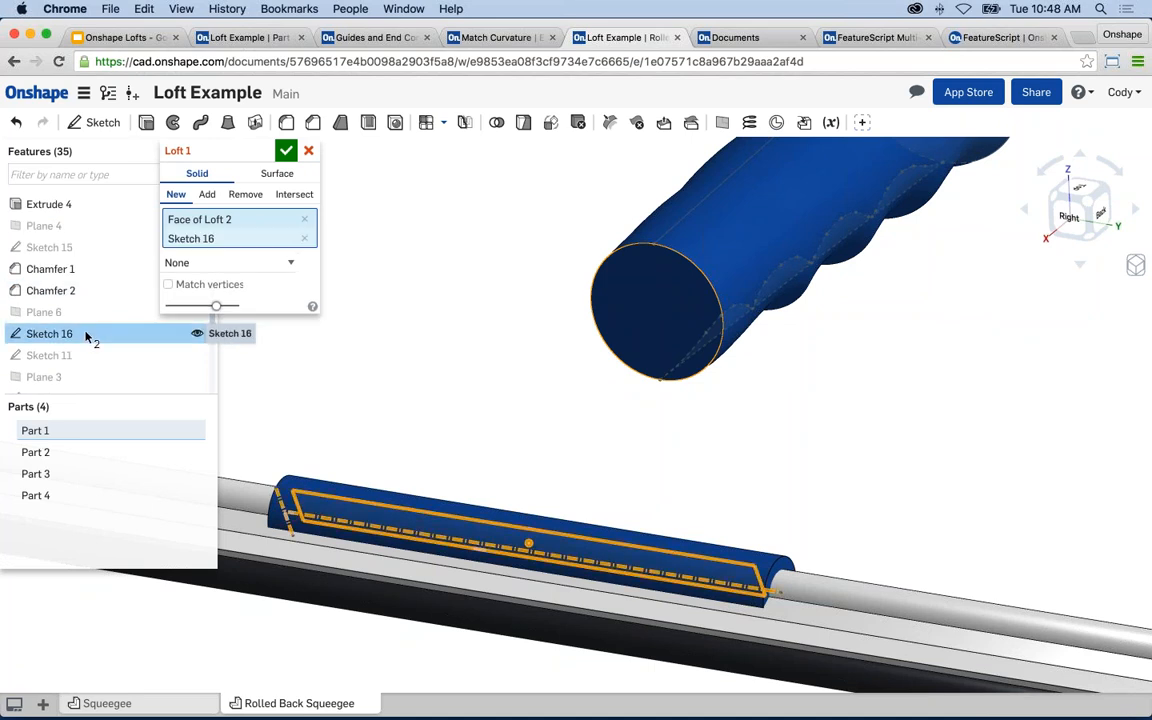
mouse_move(391, 333)
right_down()
mouse_move(427, 301)
mouse_move(432, 319)
right_up()
scroll(548, 345, up, 5)
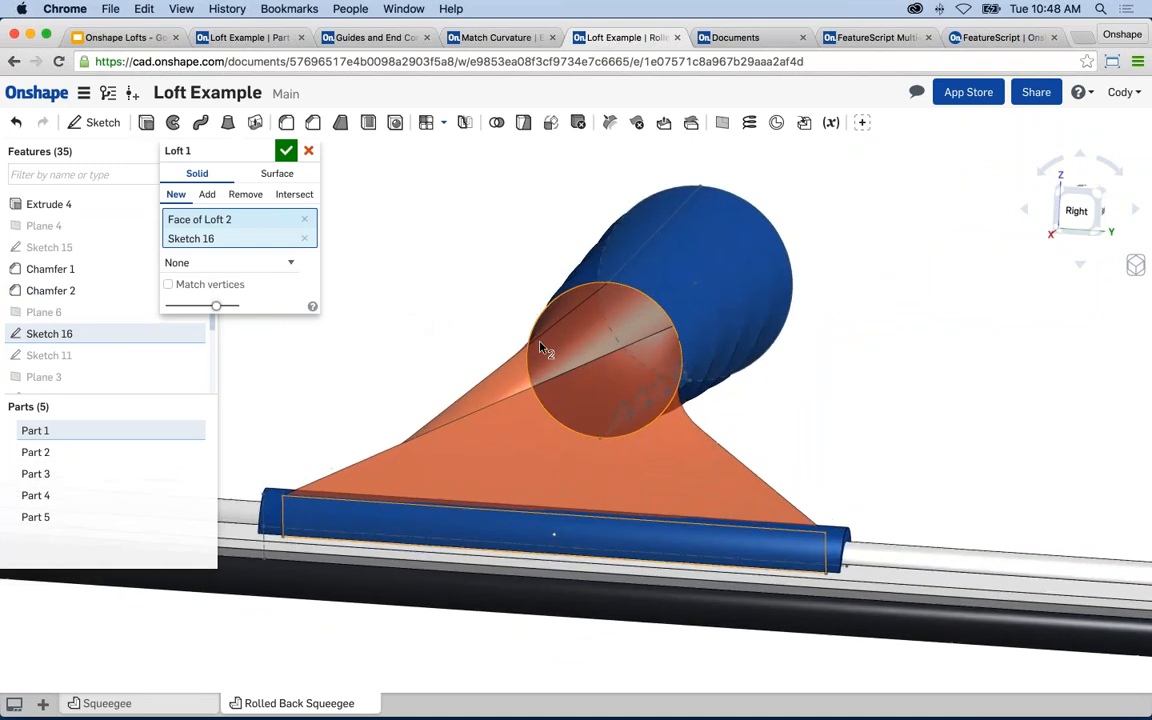
mouse_move(572, 385)
right_down()
mouse_move(606, 346)
mouse_move(584, 368)
mouse_move(509, 375)
mouse_move(571, 373)
mouse_move(663, 289)
right_up()
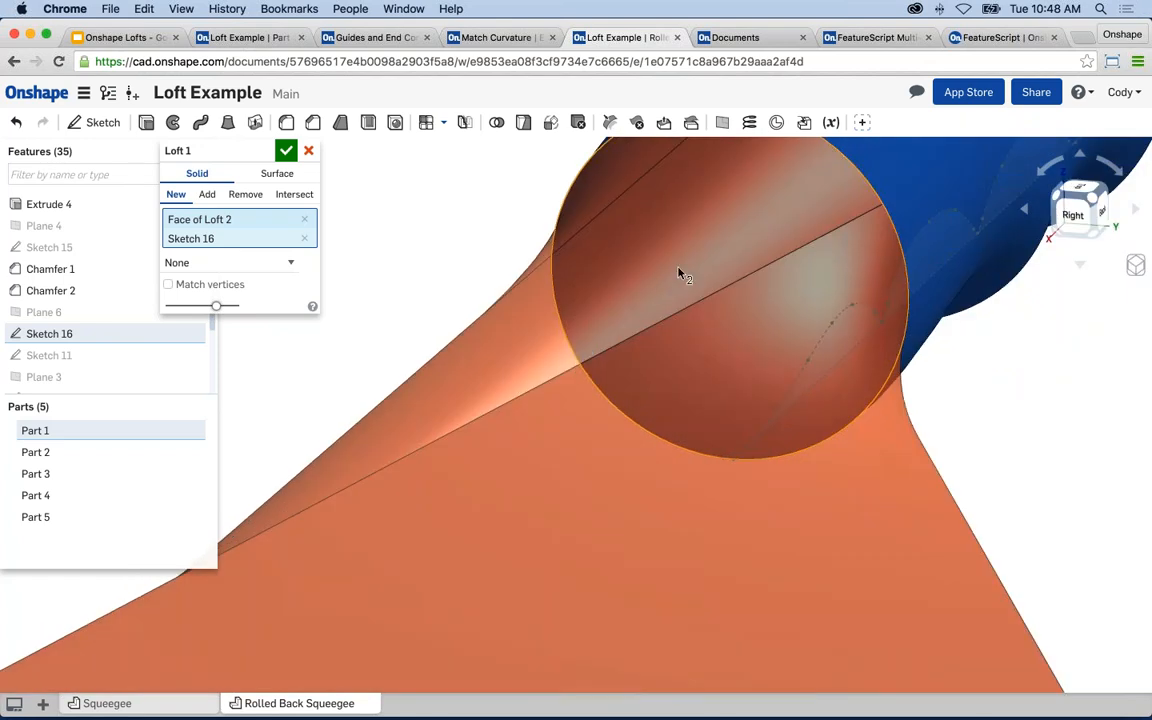
scroll(733, 294, down, 5)
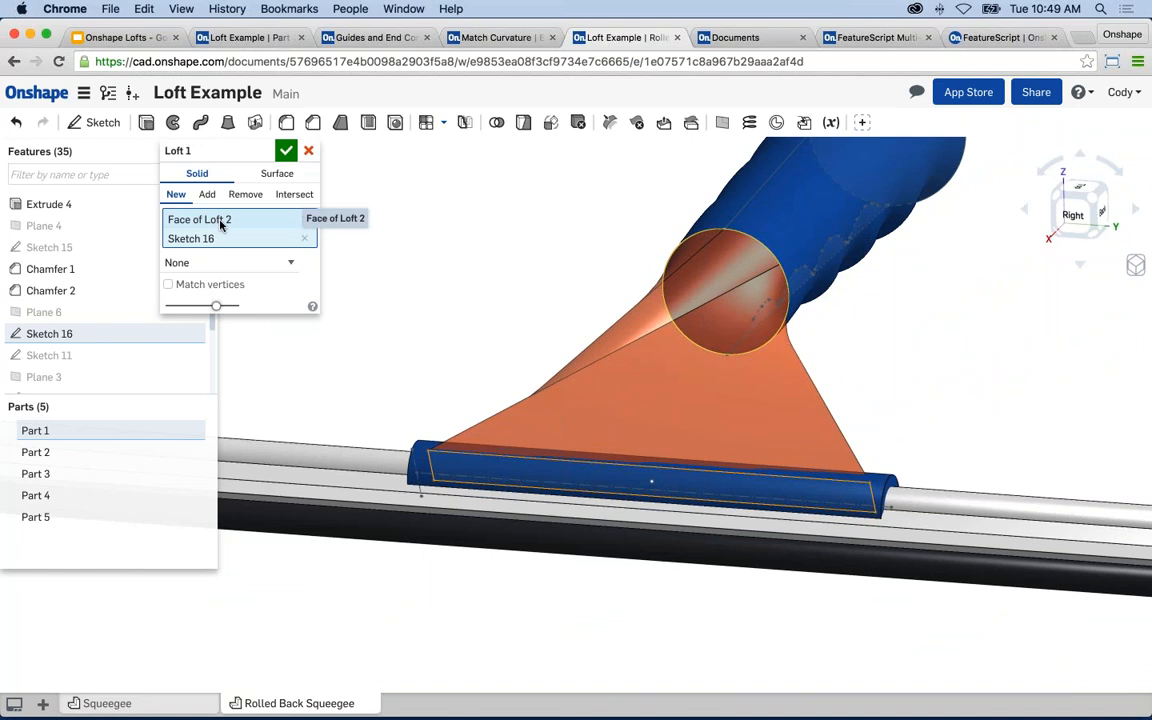
- Remove the handle face from the loft profiles, try Sketch 8 as the second profile, and discard the loft
click(304, 219)
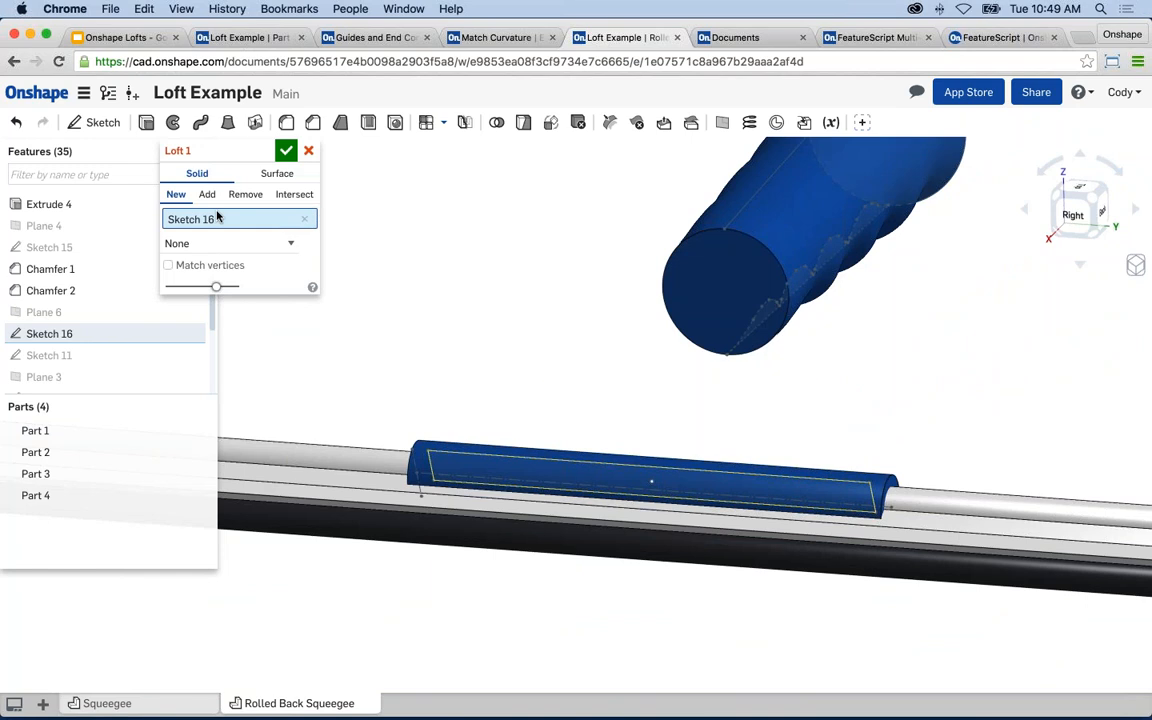
scroll(122, 323, down, 5)
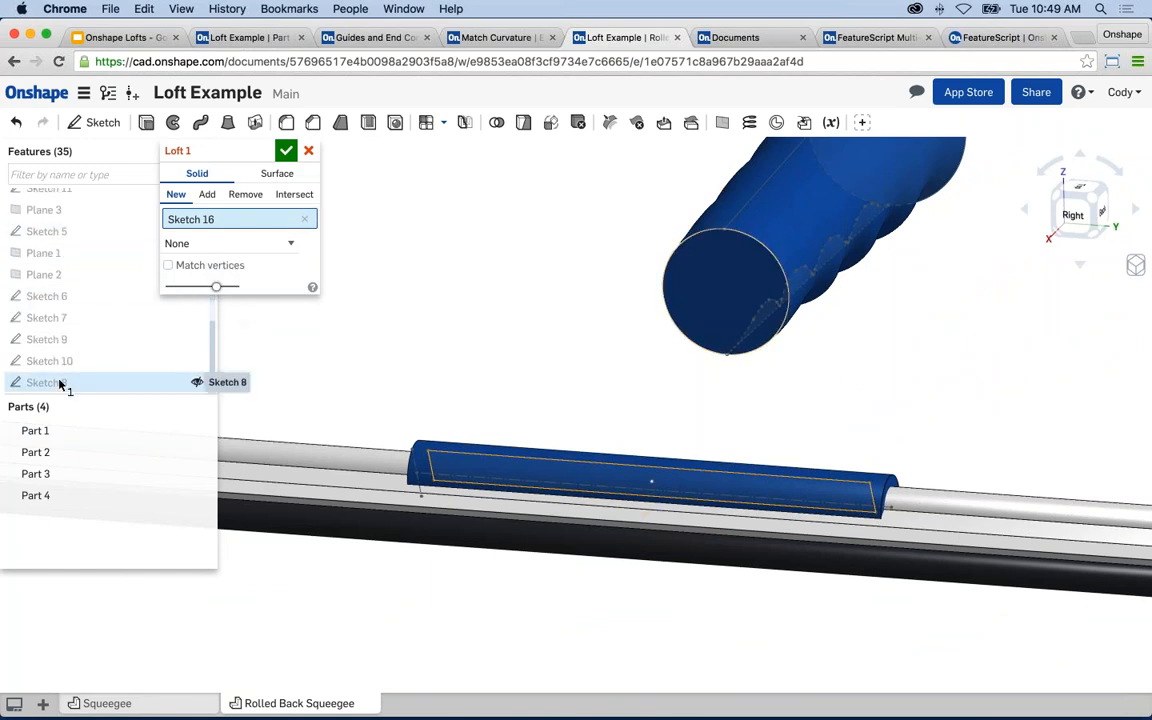
click(59, 383)
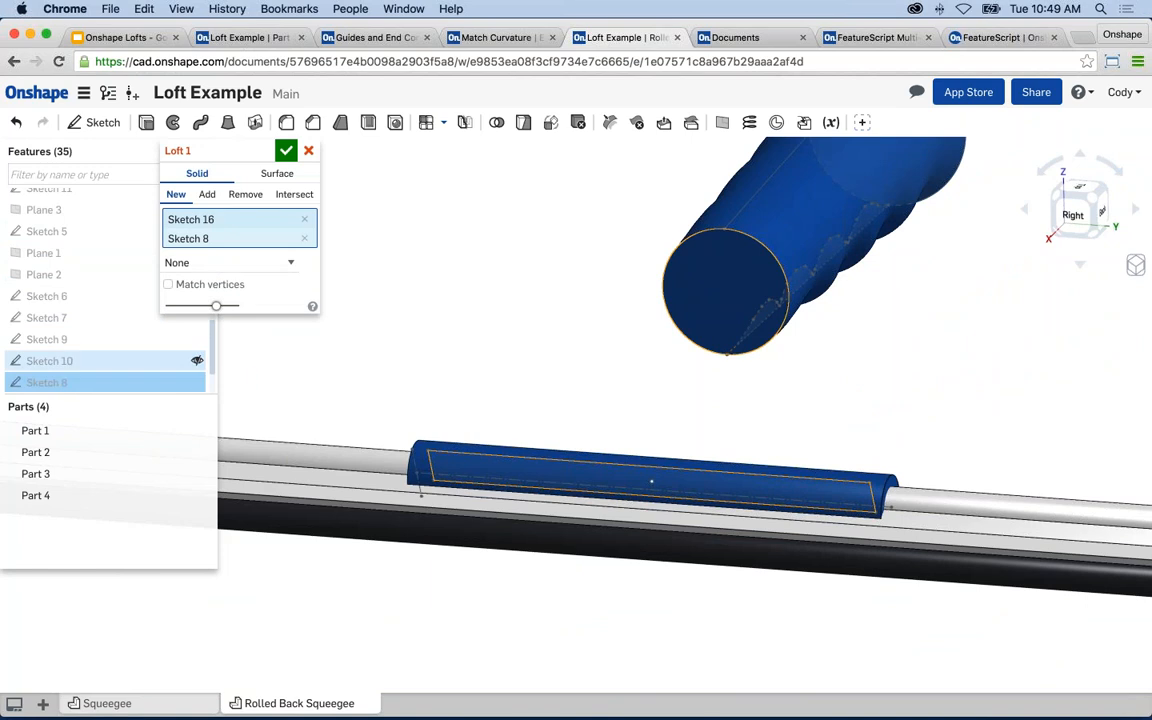
click(308, 150)
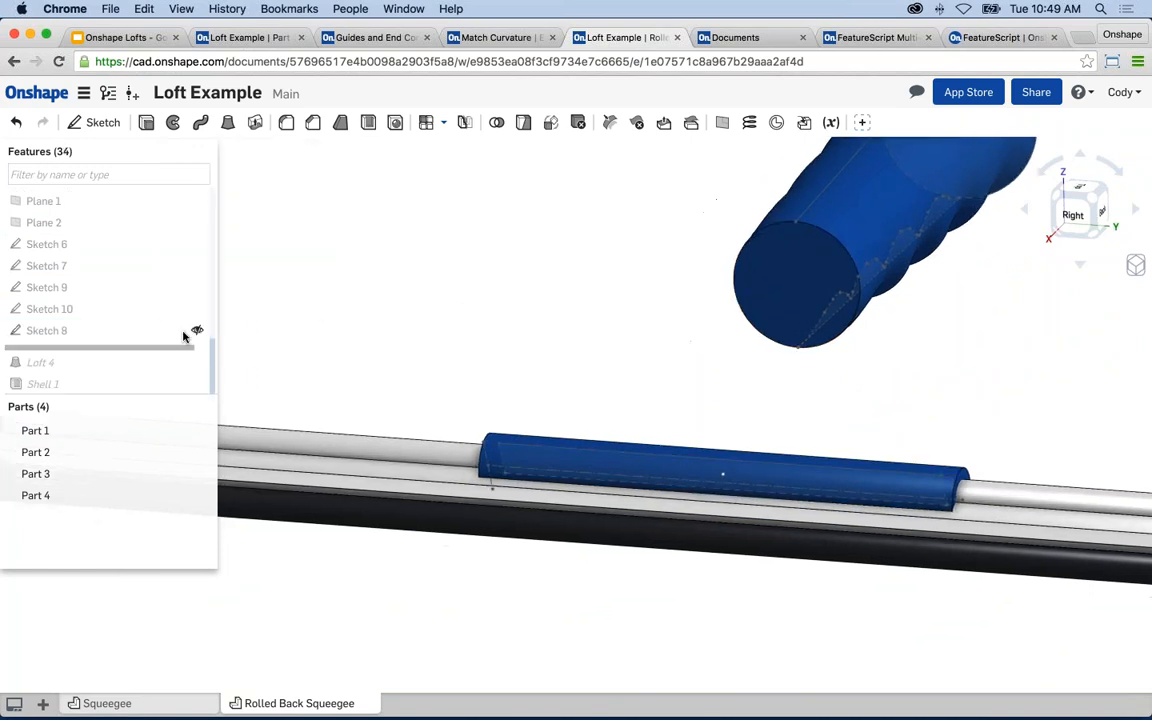
- Show Sketch 5 on the handle's end face and try lofting a new solid from Sketch 5 to Sketch 16
scroll(190, 325, up, 2)
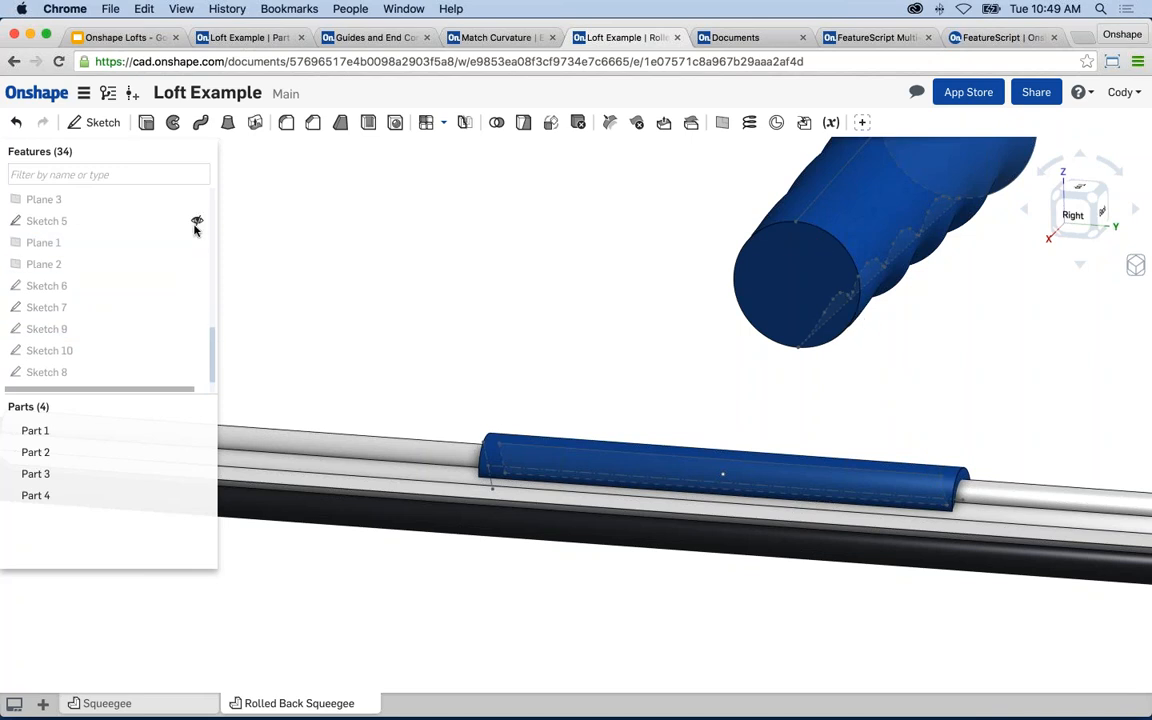
click(197, 221)
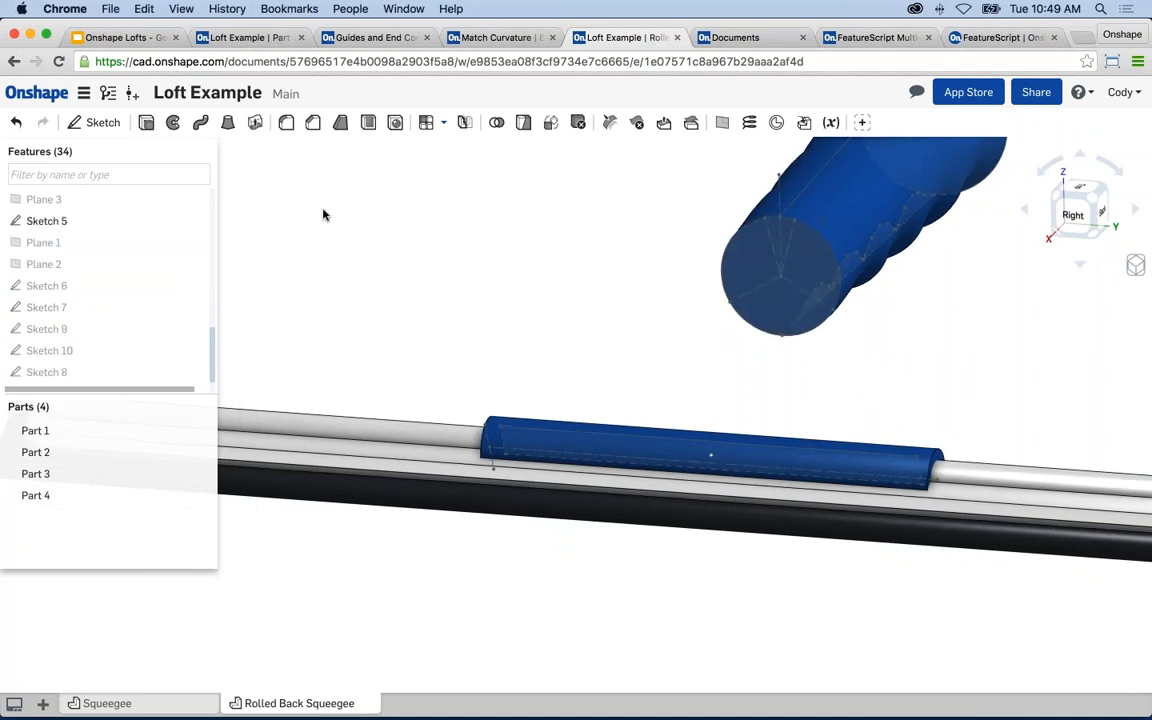
click(228, 122)
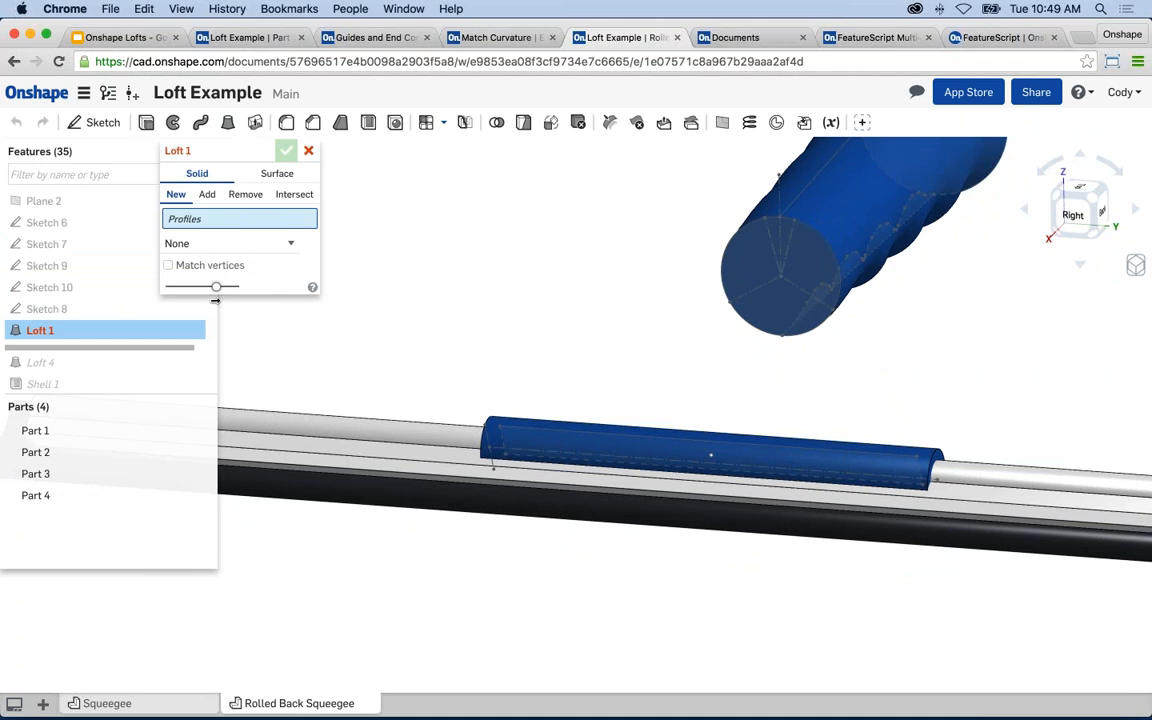
scroll(90, 256, up, 3)
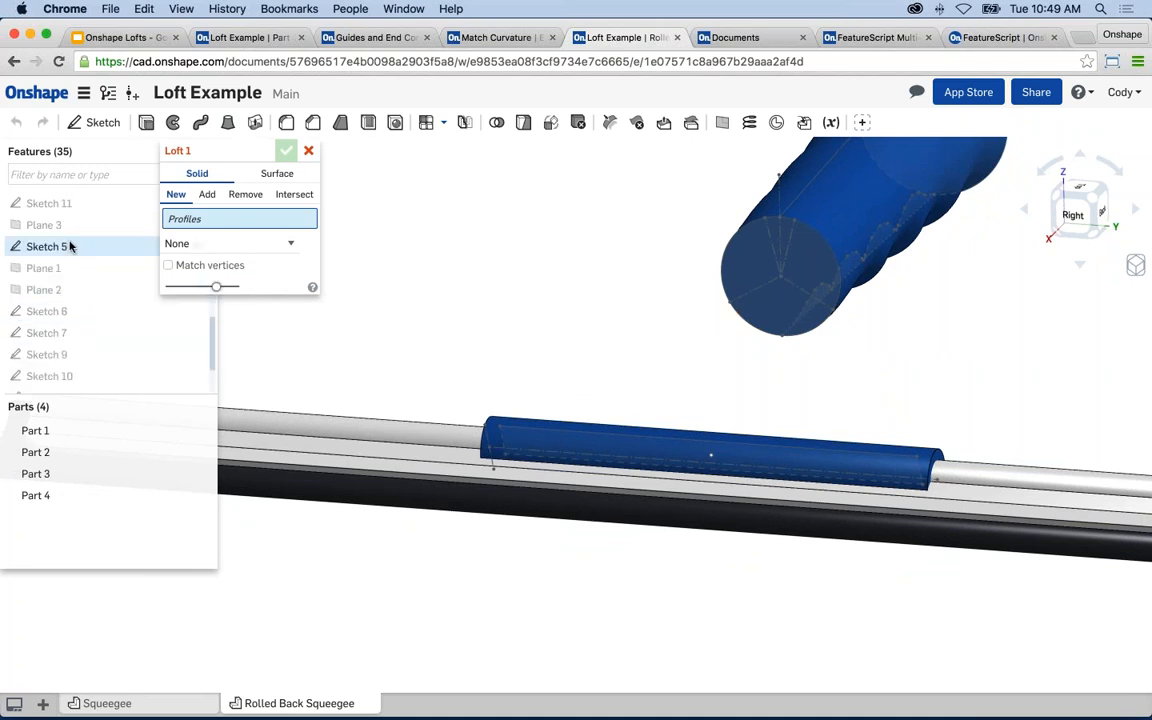
click(72, 247)
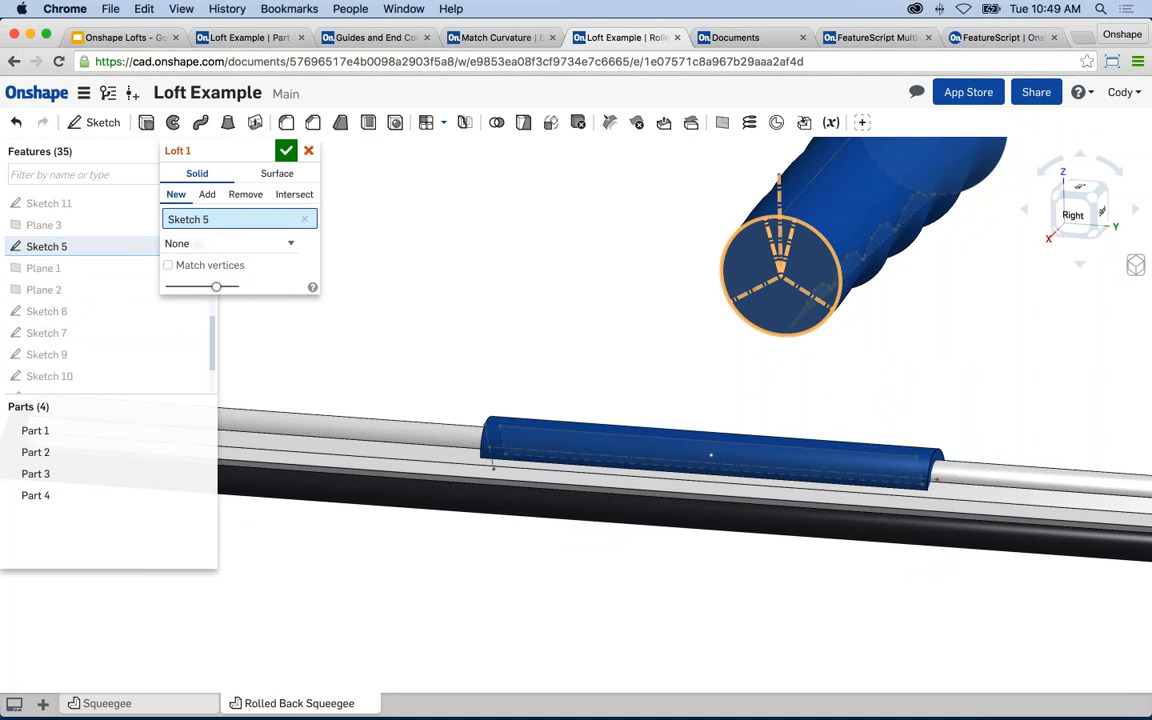
scroll(102, 313, down, 3)
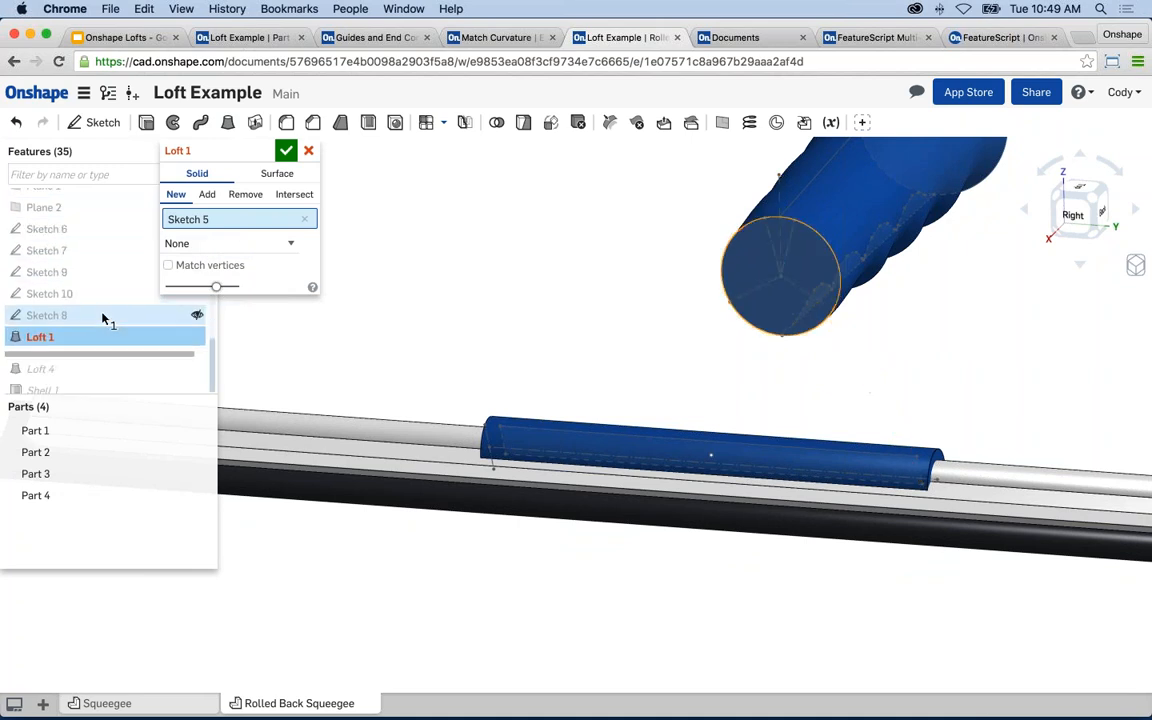
scroll(102, 313, up, 5)
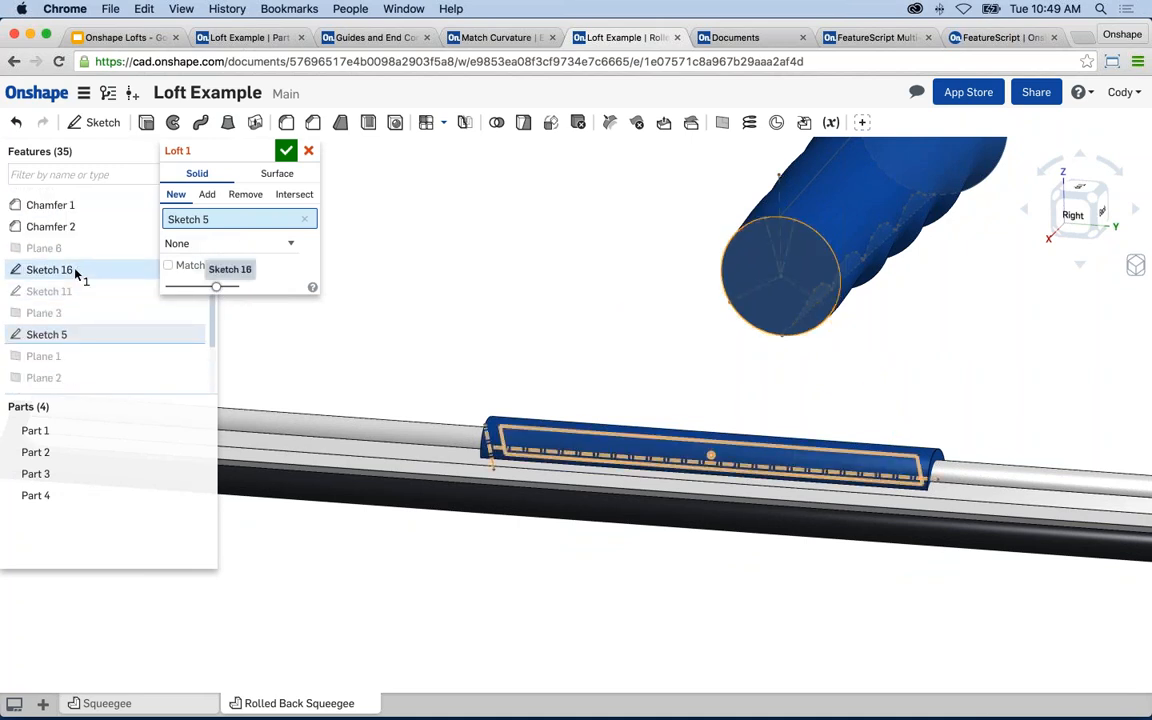
click(77, 272)
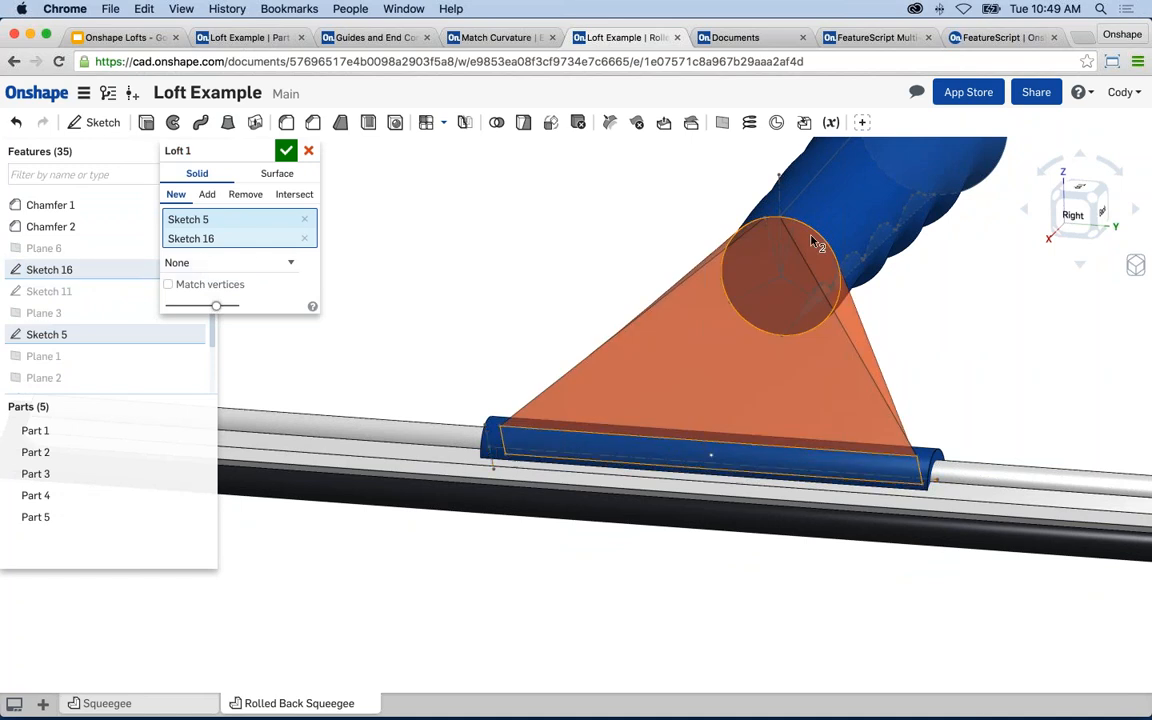
- Examine the loft preview from the Right view, switch vertex matching on and off, and discard the loft
click(1072, 215)
scroll(765, 424, up, 5)
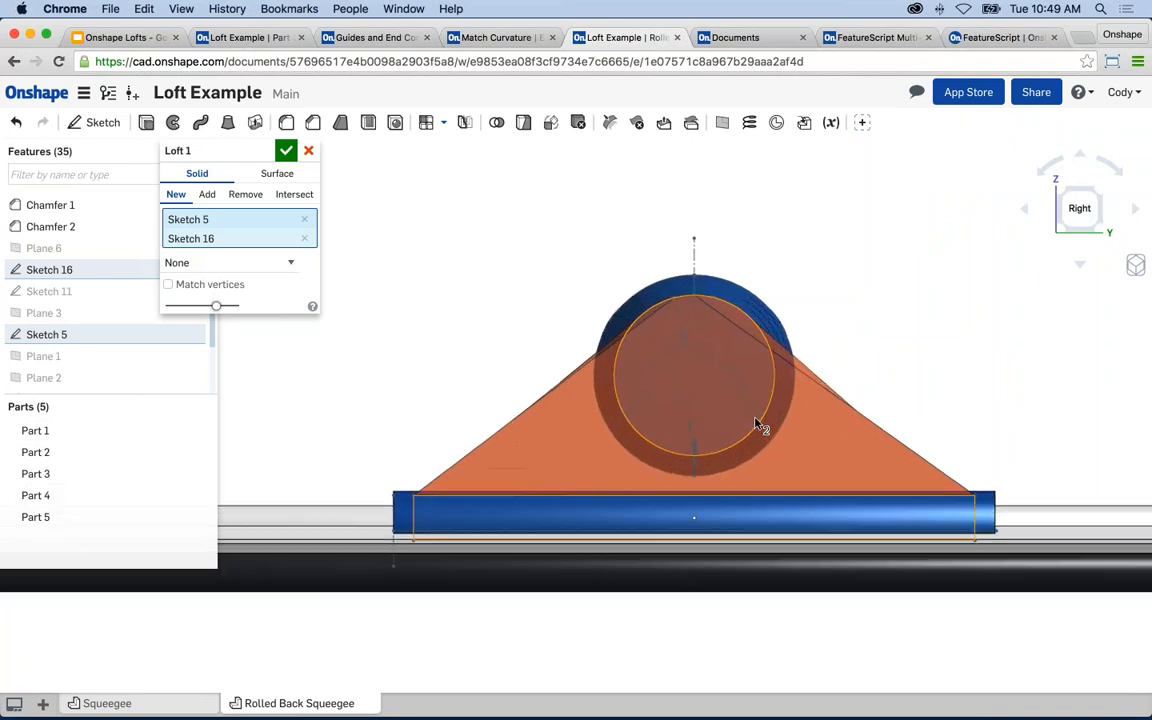
scroll(760, 426, up, 1)
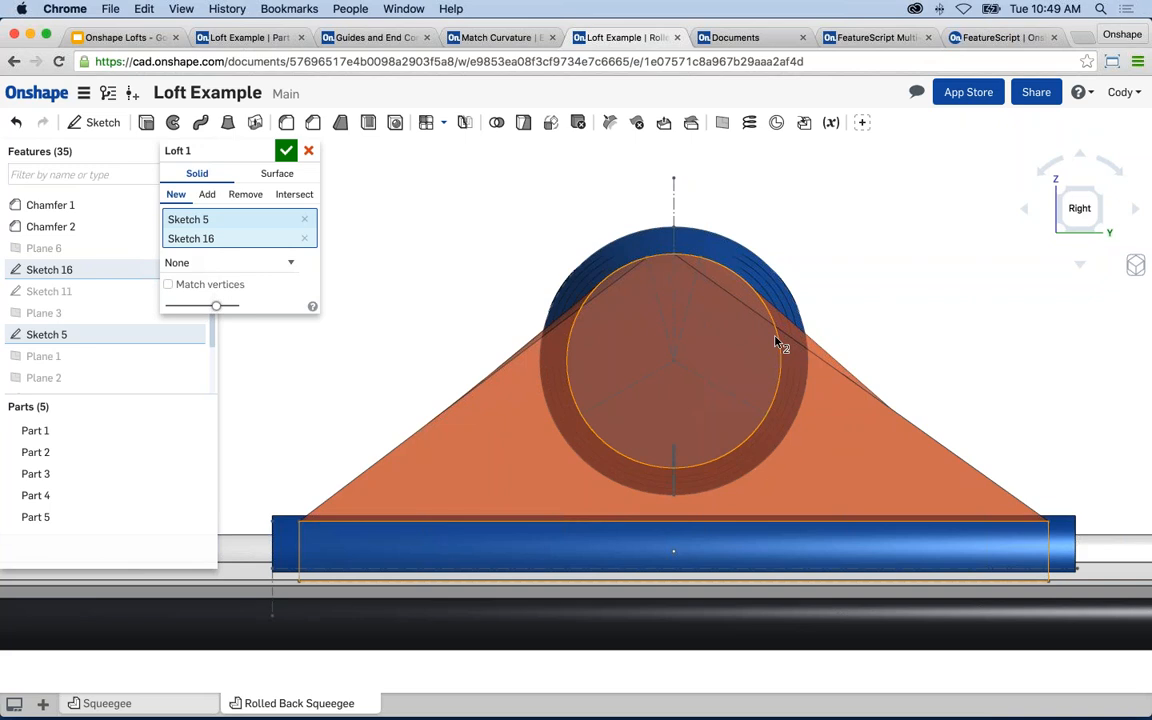
click(218, 286)
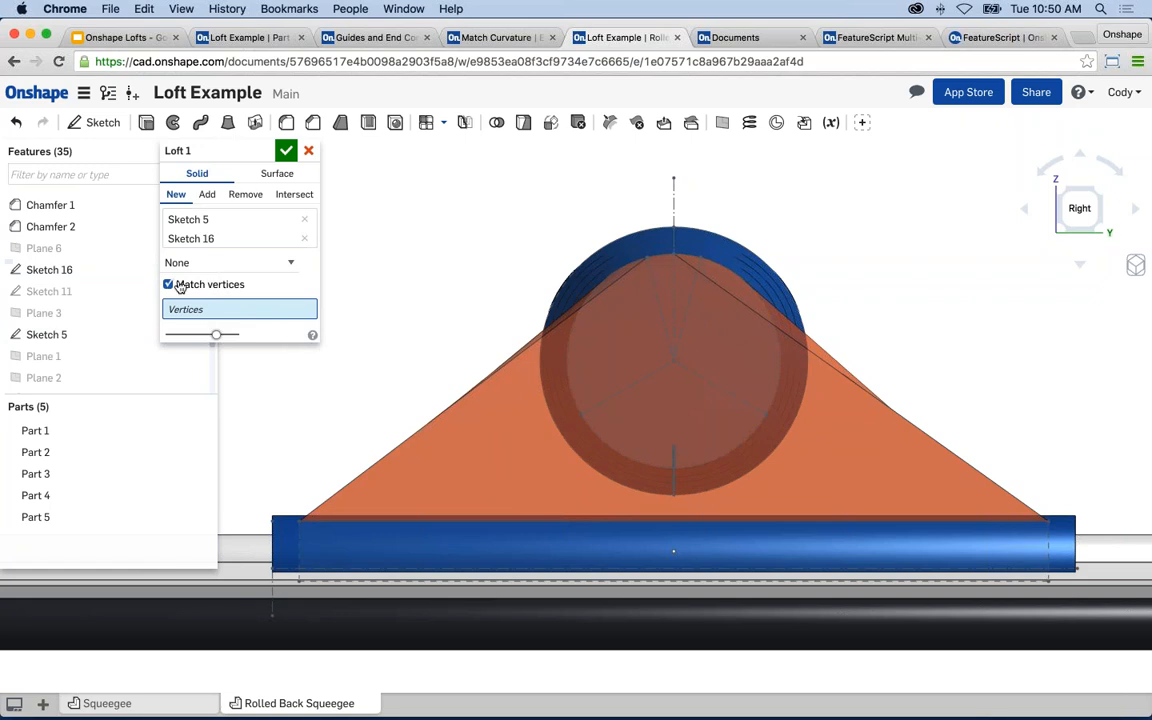
click(212, 285)
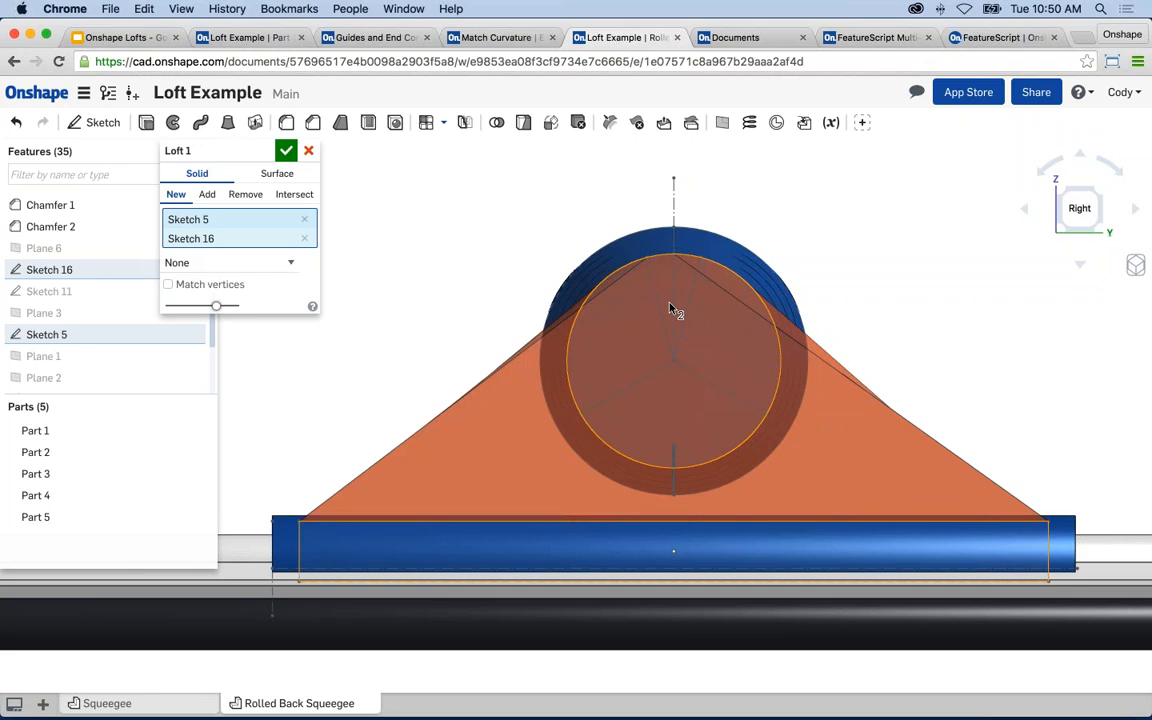
right_drag(523, 248, 500, 262)
scroll(499, 262, down, 2)
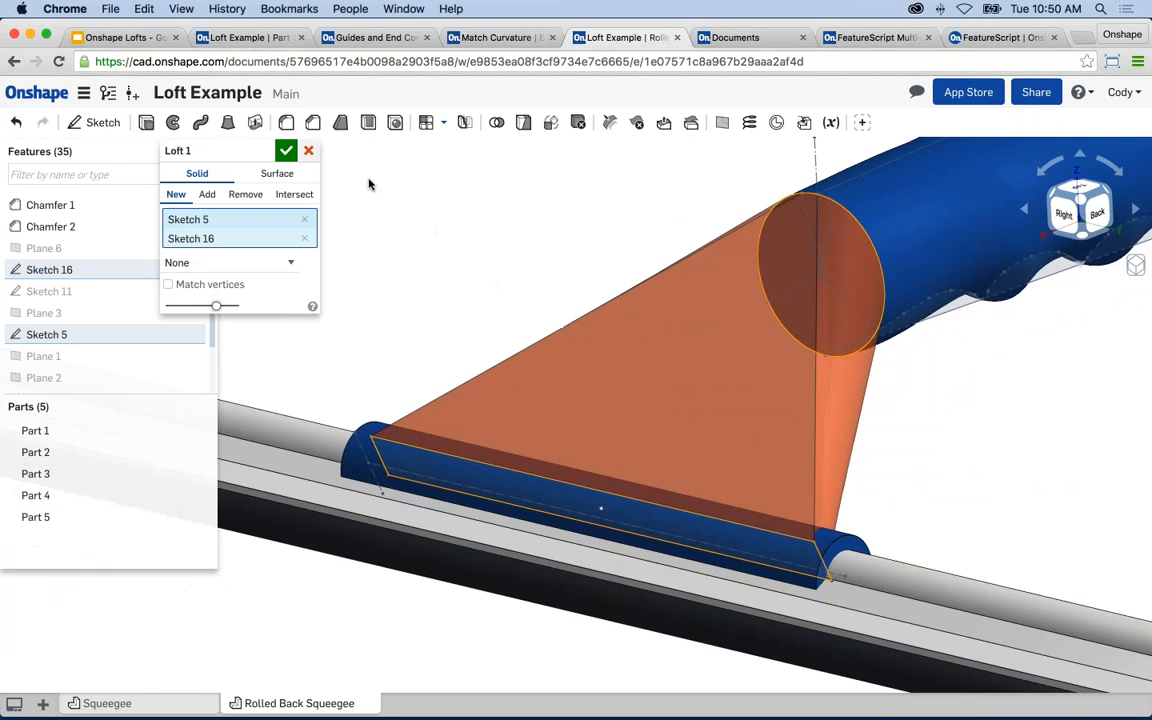
key(Escape)
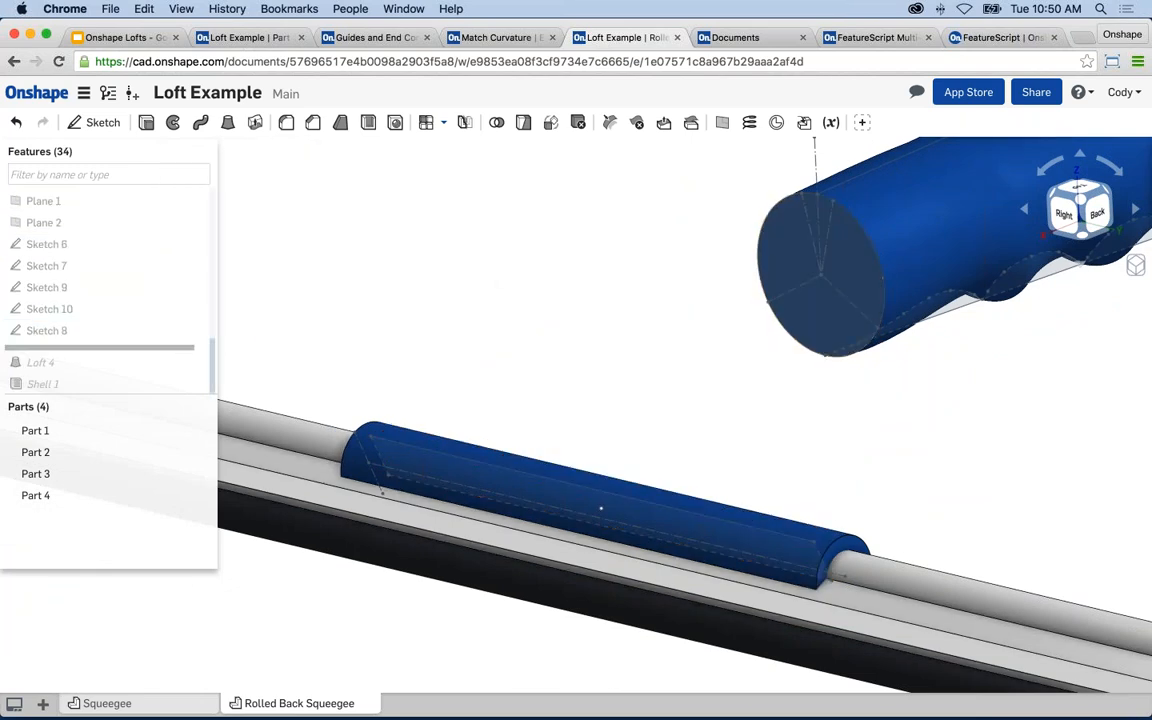
- Roll the feature history forward past Loft 4 and show Sketches 6, 7, 8, 9 and 10
drag(181, 352, 181, 372)
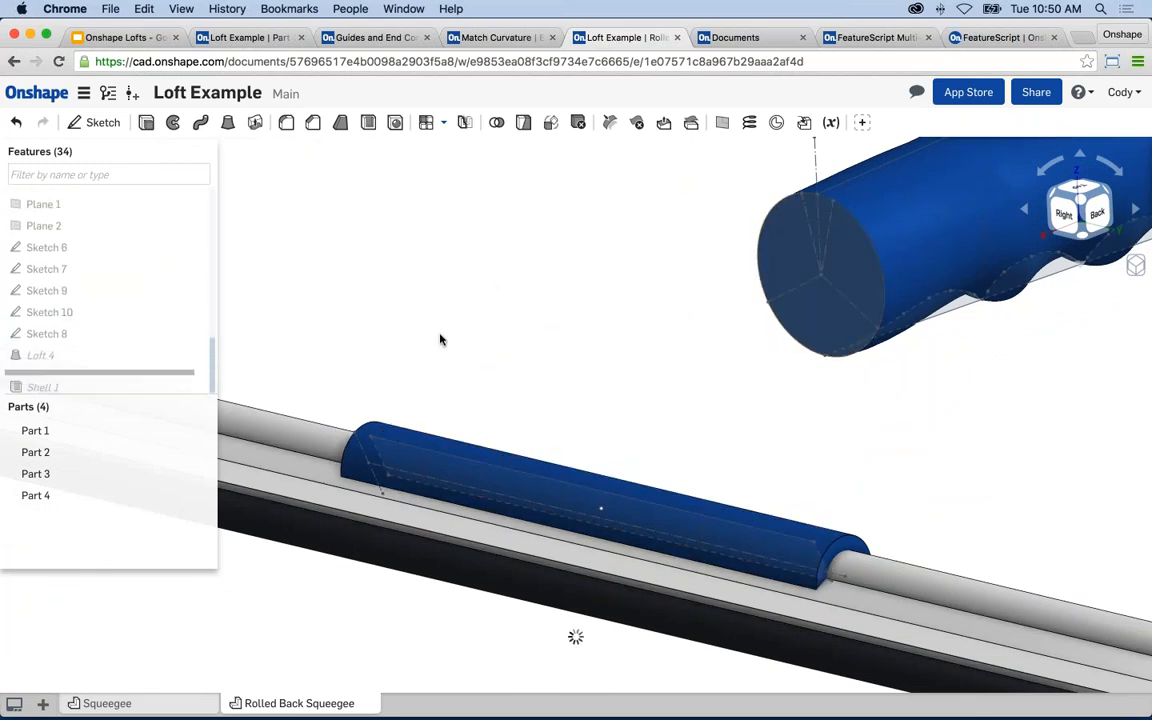
click(197, 335)
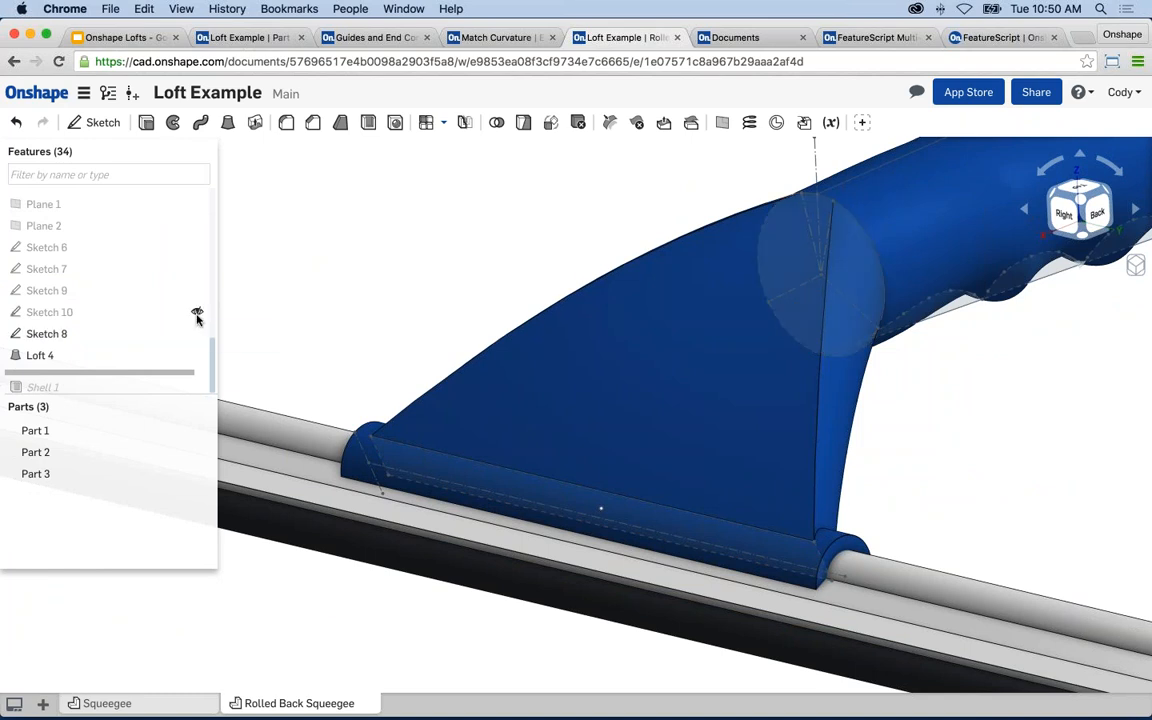
click(197, 312)
click(197, 290)
click(197, 269)
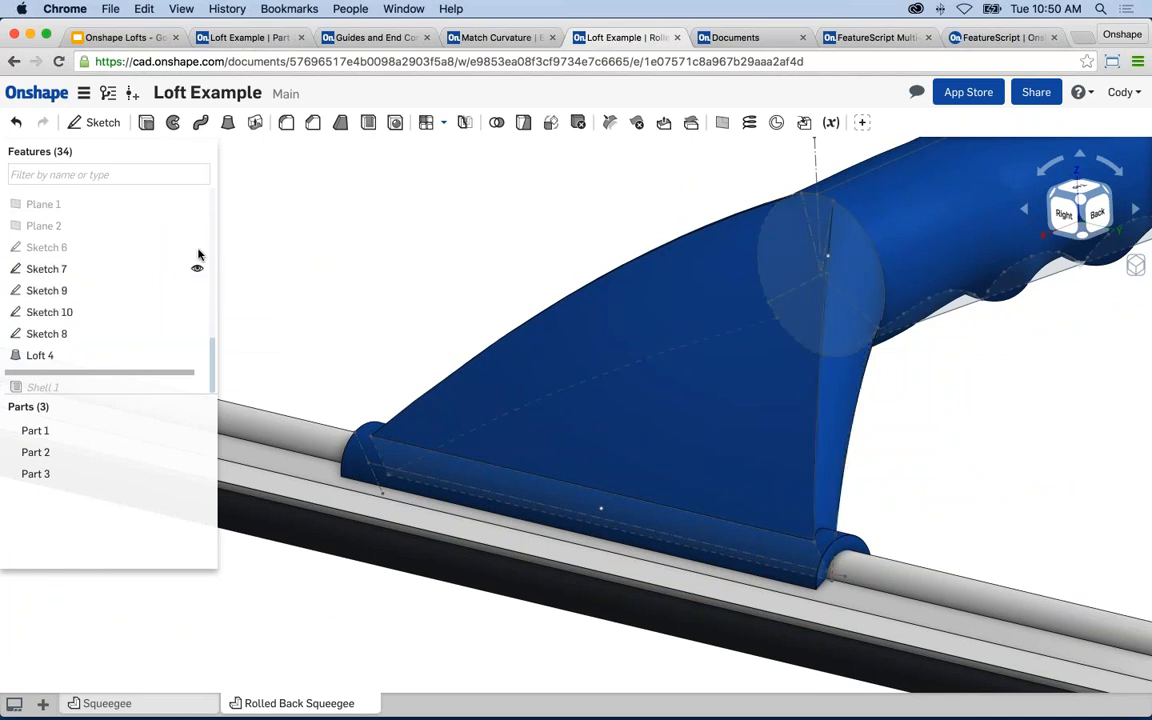
click(197, 248)
scroll(432, 274, down, 2)
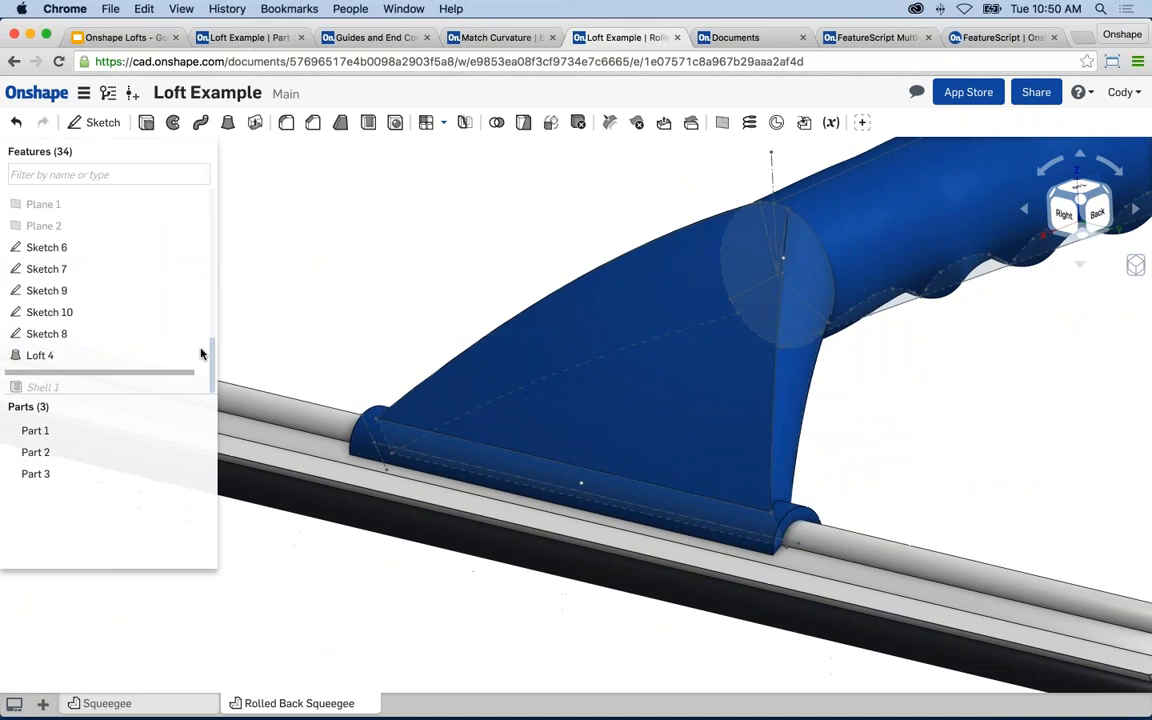
- Roll the history back before Loft 4 to examine the guide curves running between the handle and the blade sleeve
drag(170, 366, 170, 357)
right_drag(655, 414, 595, 451)
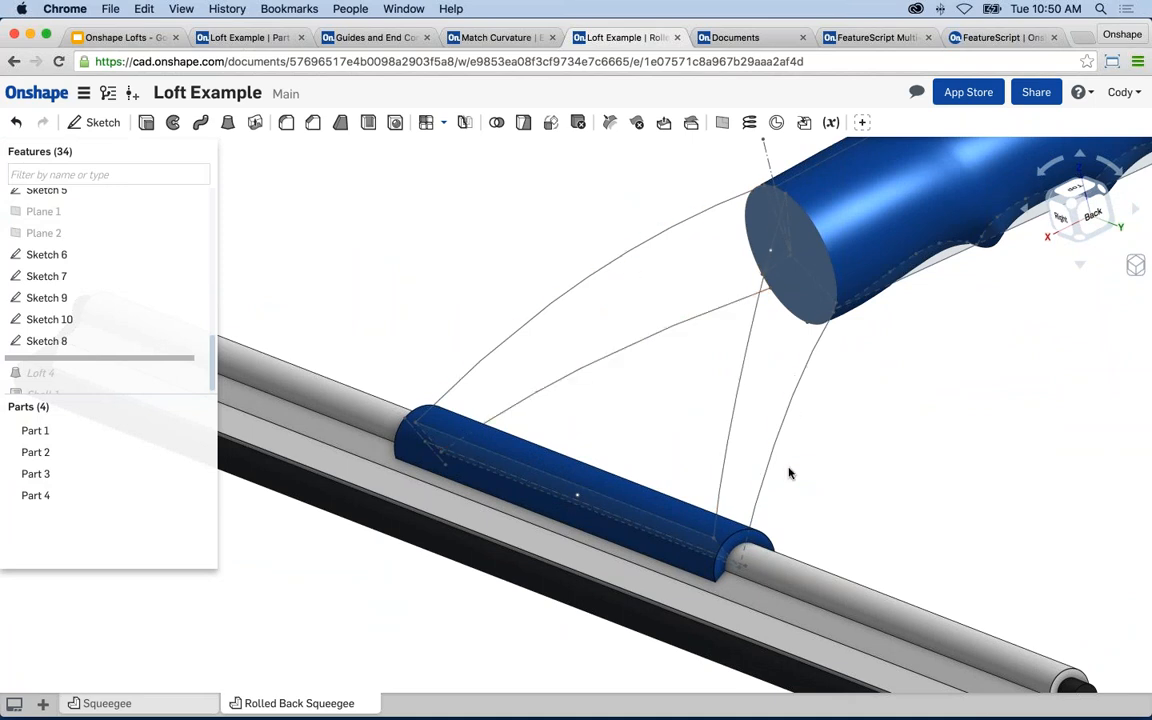
scroll(790, 473, down, 2)
mouse_move(790, 473)
right_down()
mouse_move(833, 489)
mouse_move(792, 474)
right_up()
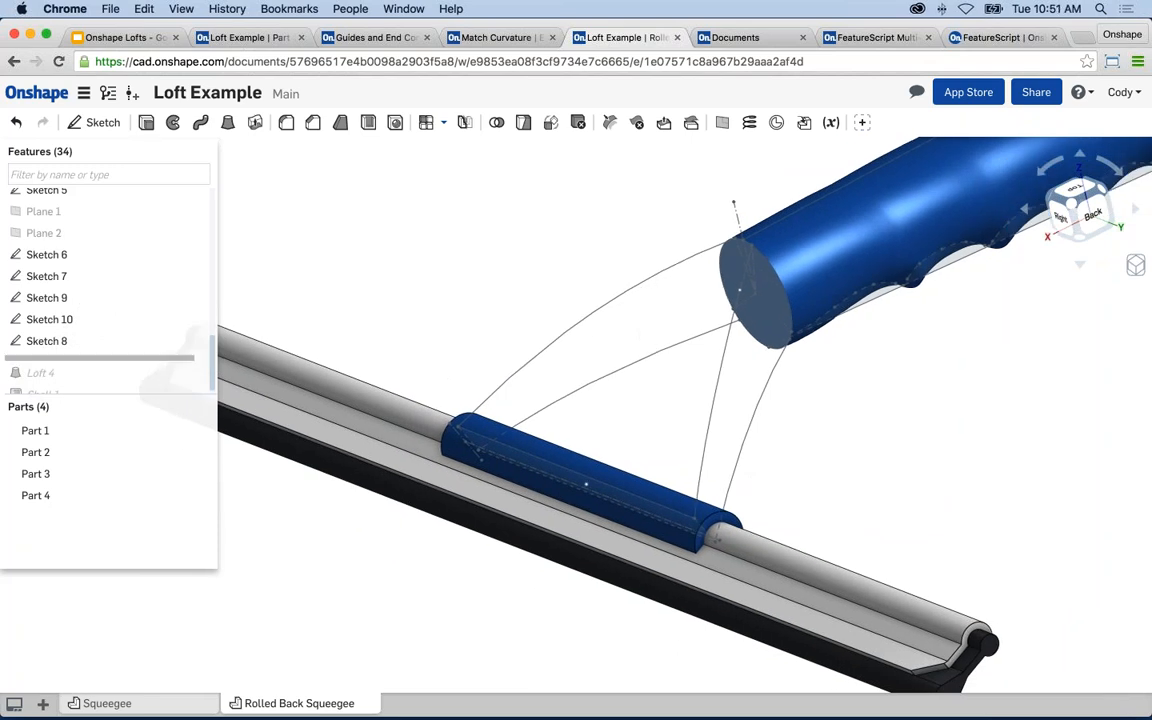
- Roll the history forward past Loft 4 and examine the lofted neck along its guide curves from the Back view
drag(184, 358, 185, 373)
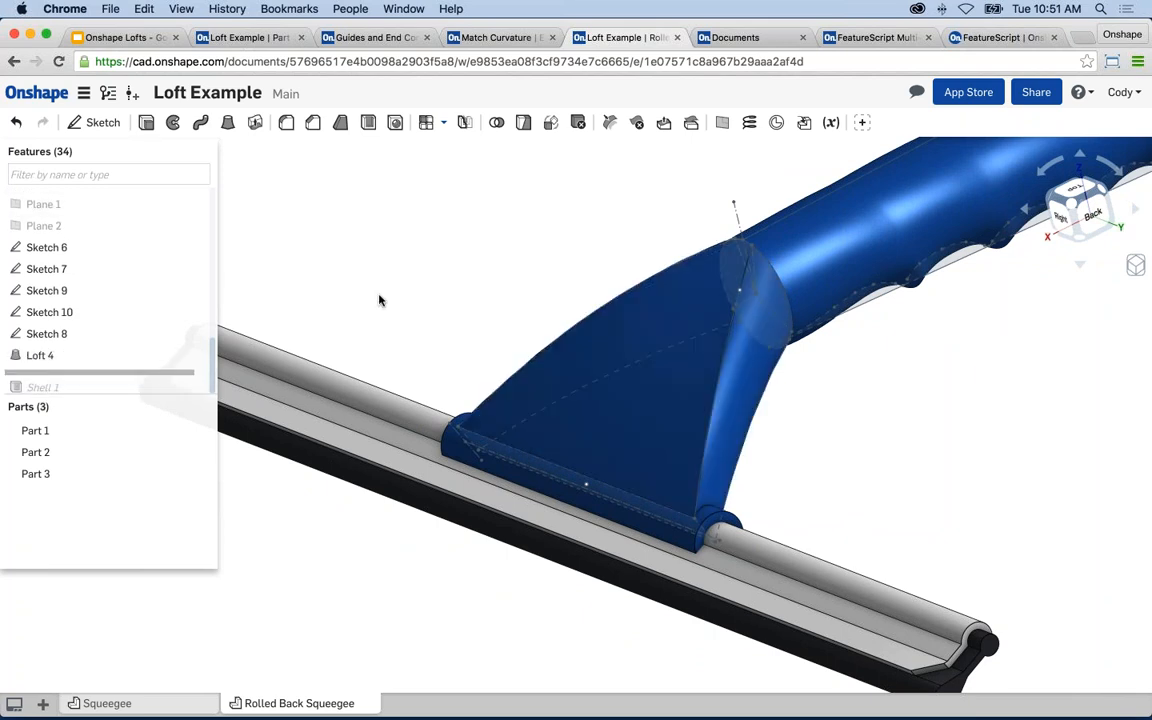
right_drag(391, 282, 347, 268)
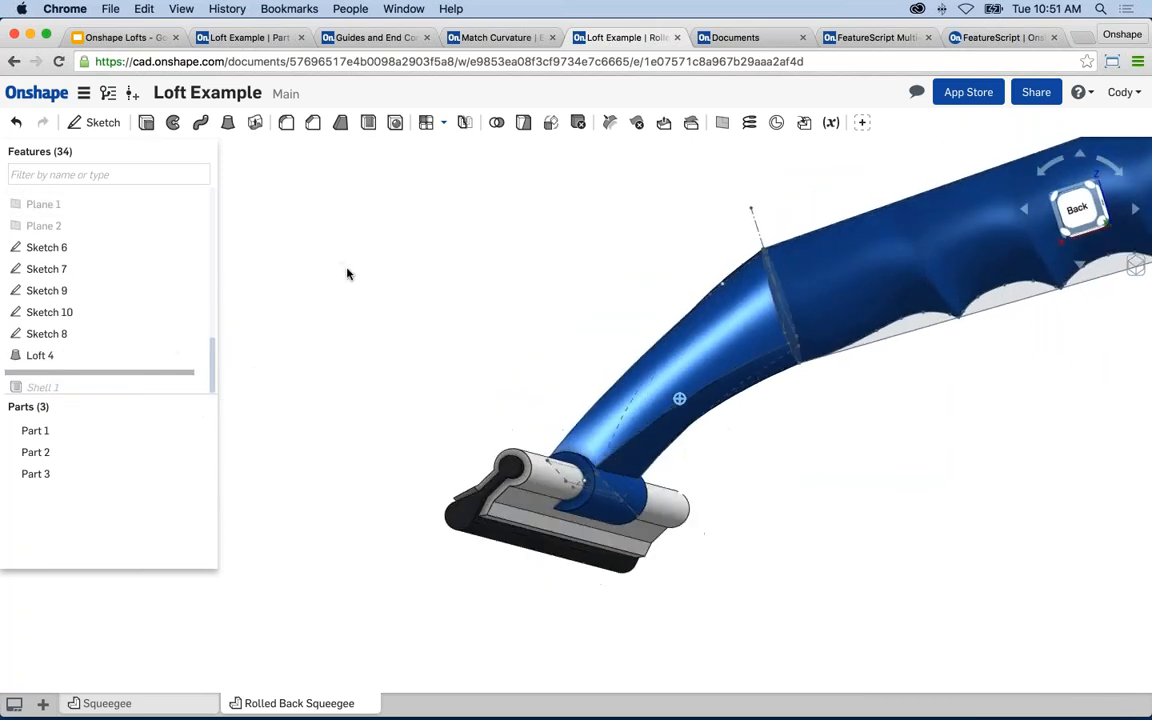
scroll(760, 420, up, 5)
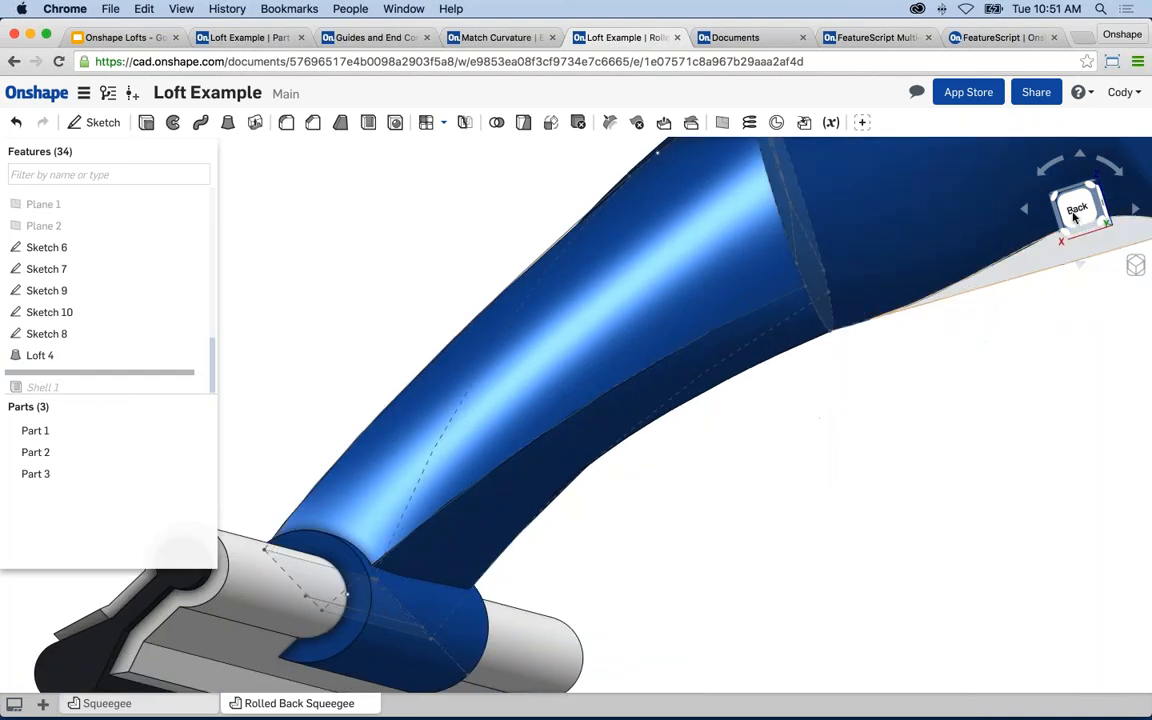
click(1075, 212)
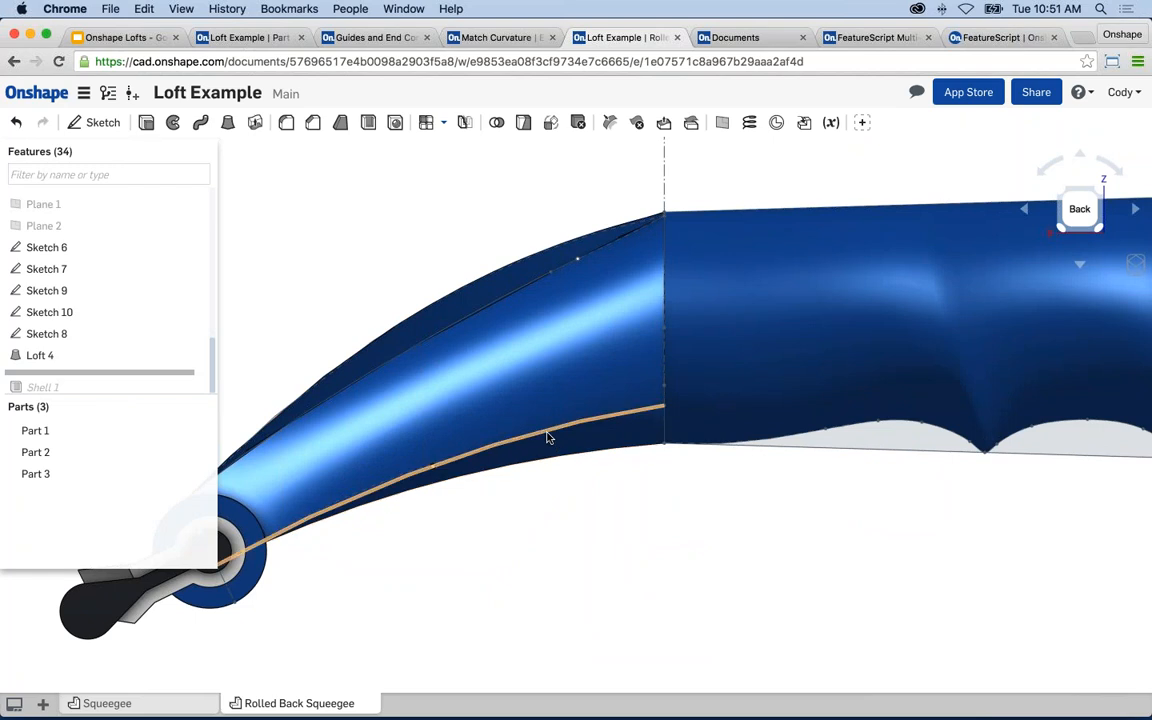
scroll(547, 437, down, 3)
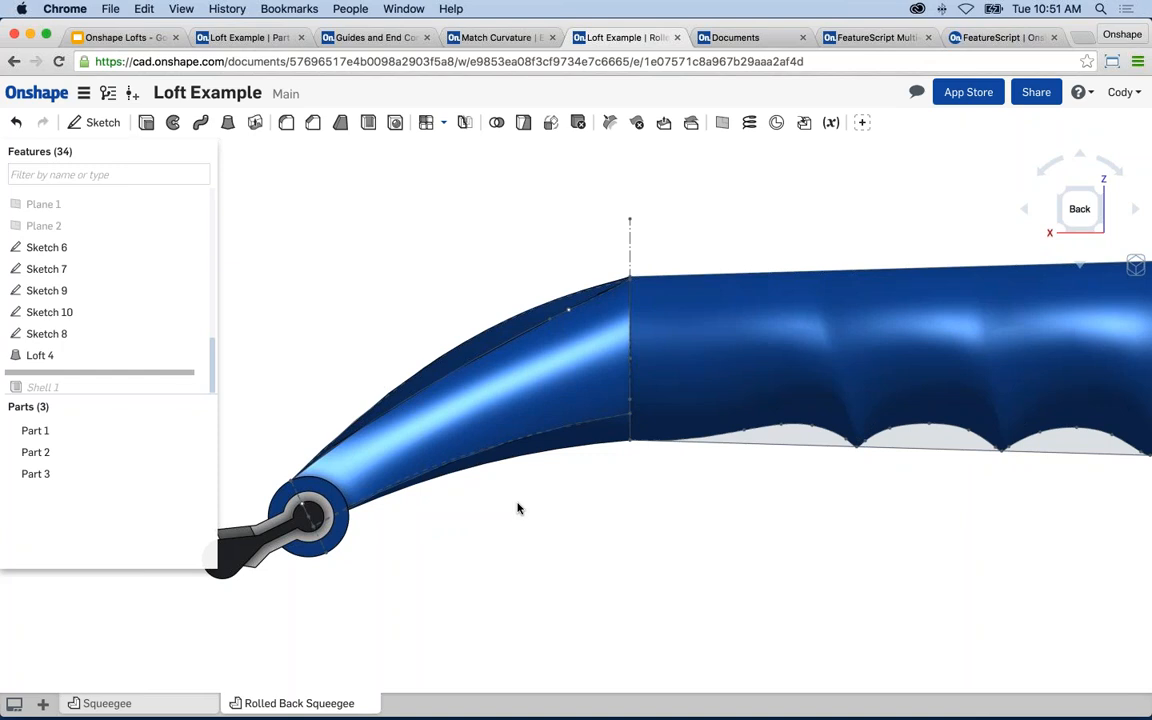
- Open Loft 4 for editing, highlight its guide curves to examine them on the model, and close it
right_click(48, 356)
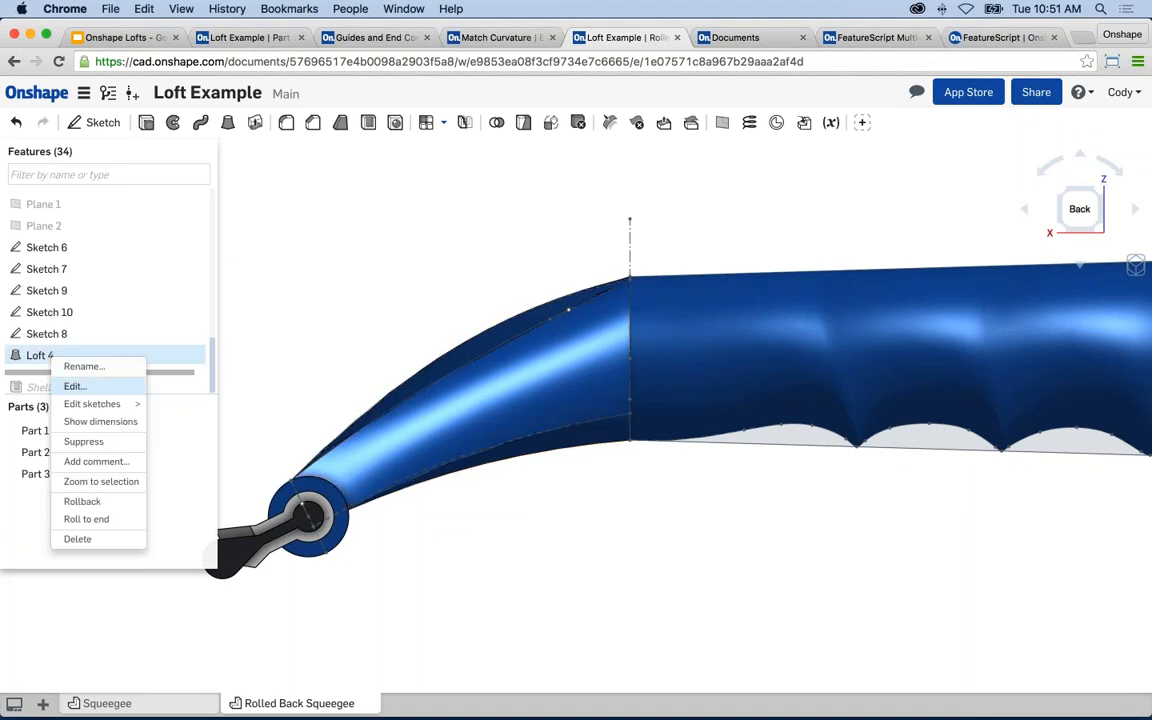
click(75, 386)
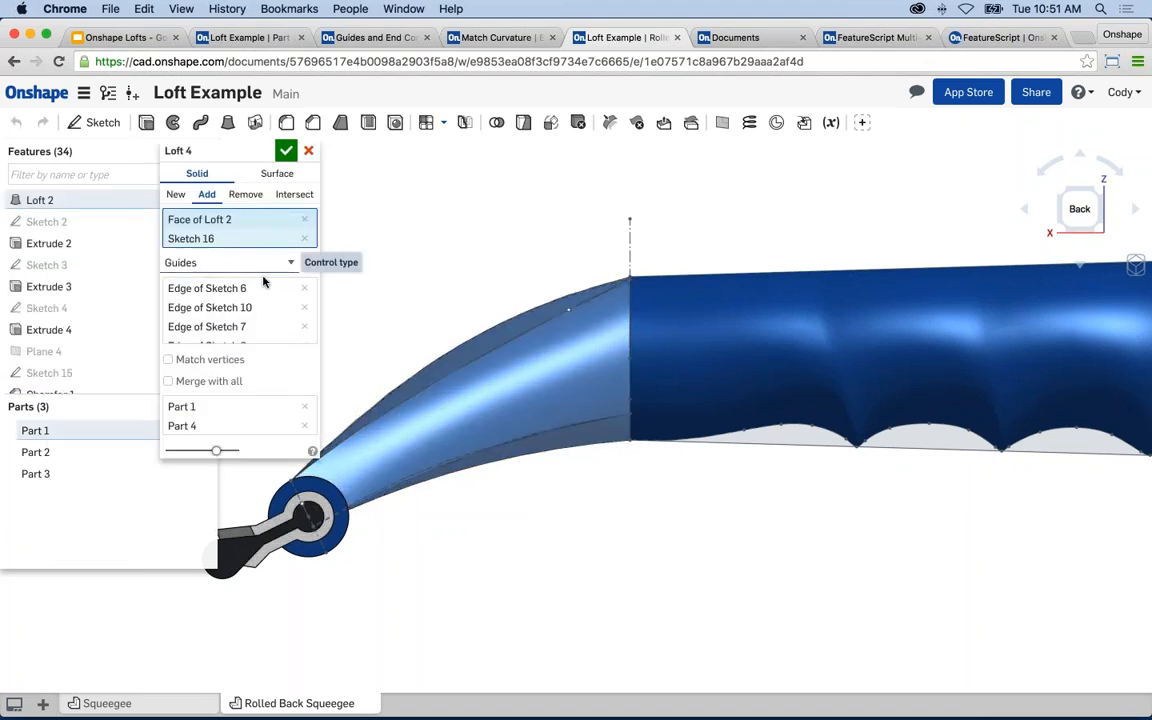
click(237, 290)
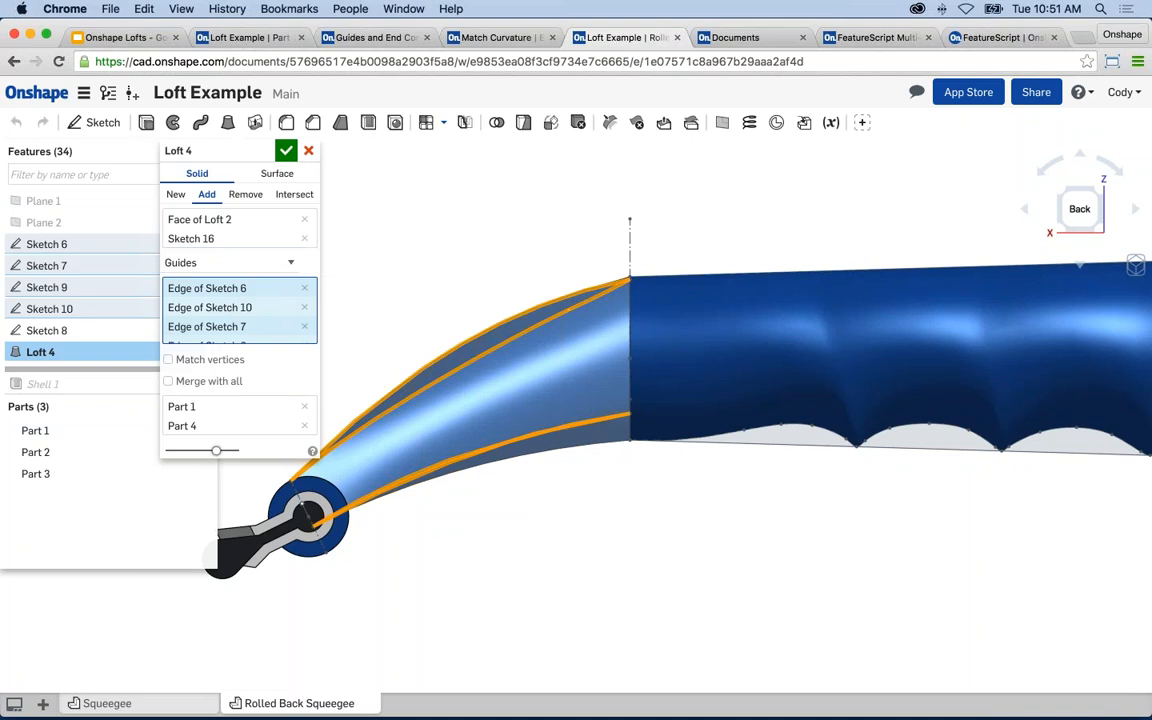
scroll(314, 300, down, 1)
scroll(314, 300, up, 1)
click(287, 152)
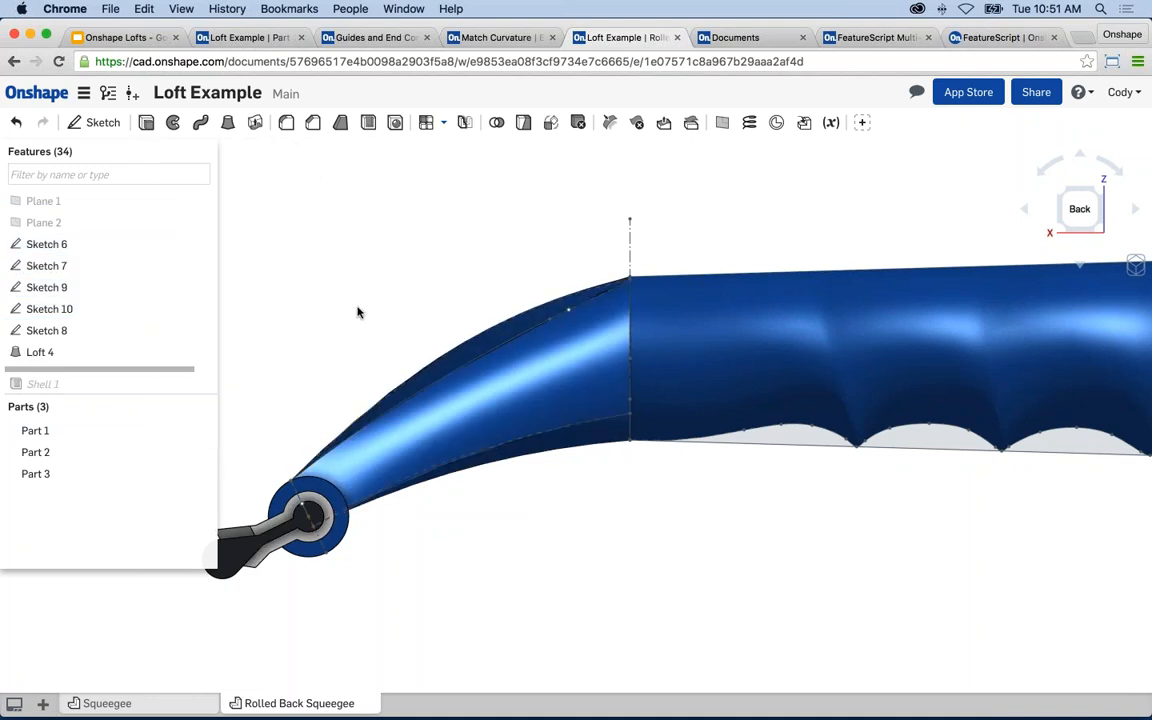
- Open the guide curve in Sketch 6 for editing and preview the final model with Loft 4 included
mouse_move(350, 298)
right_down()
mouse_move(545, 306)
mouse_move(689, 265)
mouse_move(574, 238)
right_up()
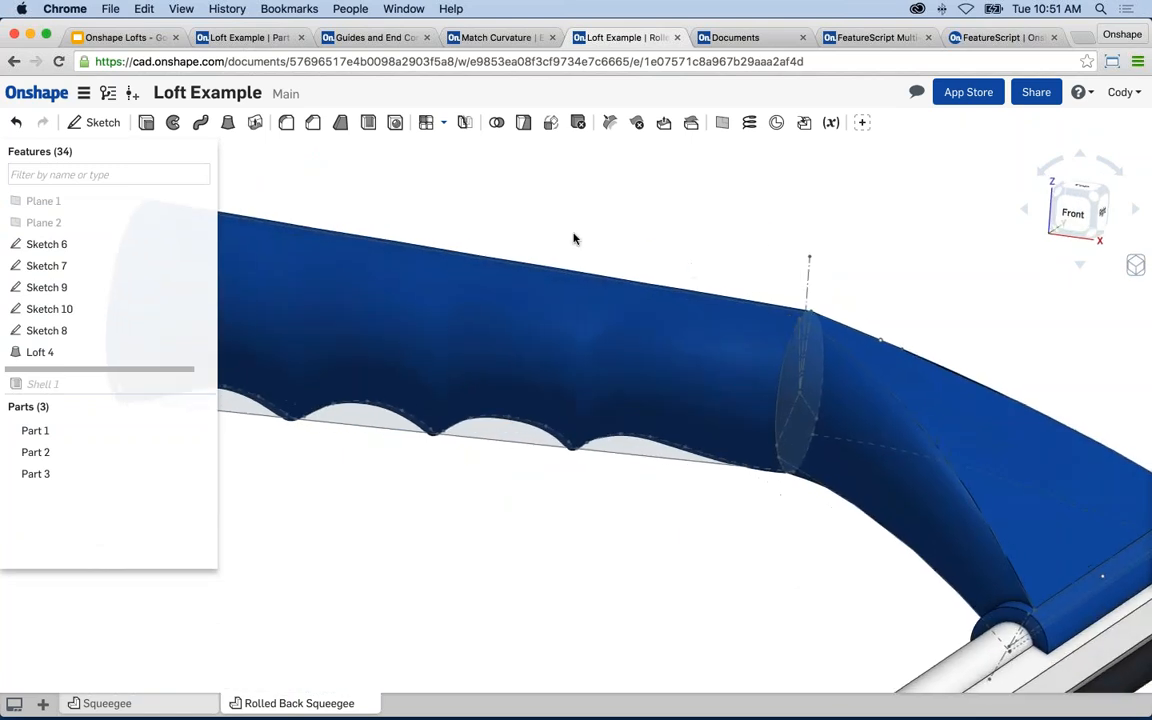
scroll(672, 499, up, 1)
middle_drag(674, 499, 578, 436)
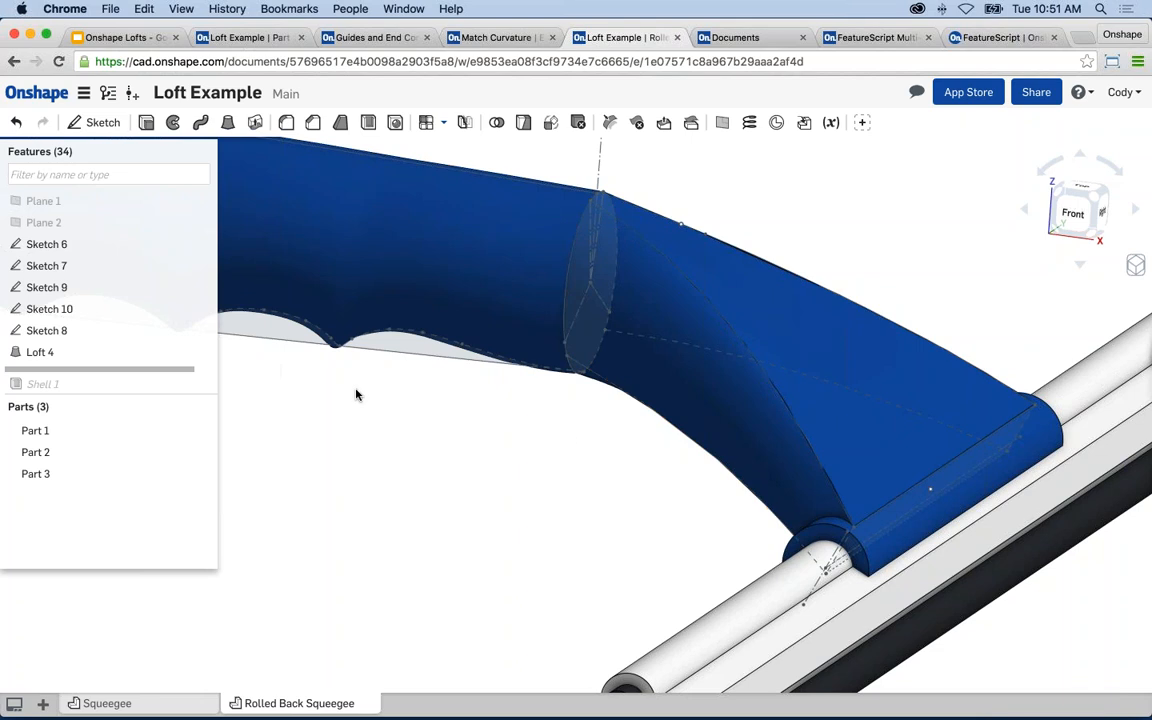
right_click(688, 274)
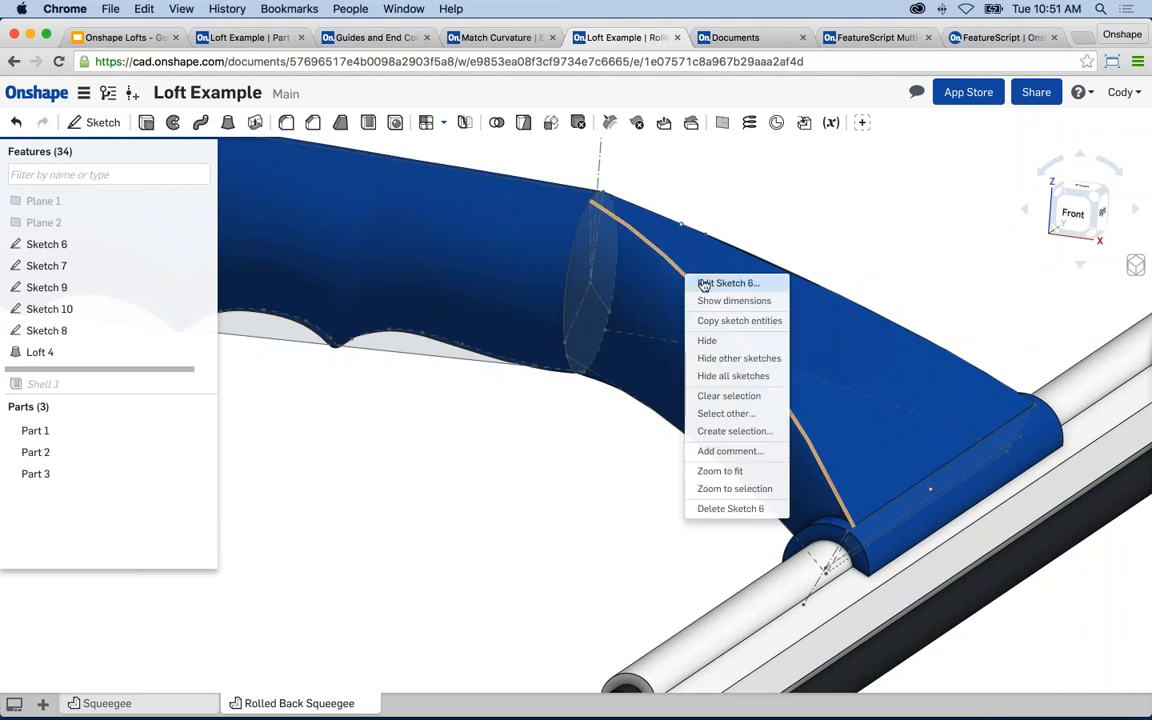
click(705, 284)
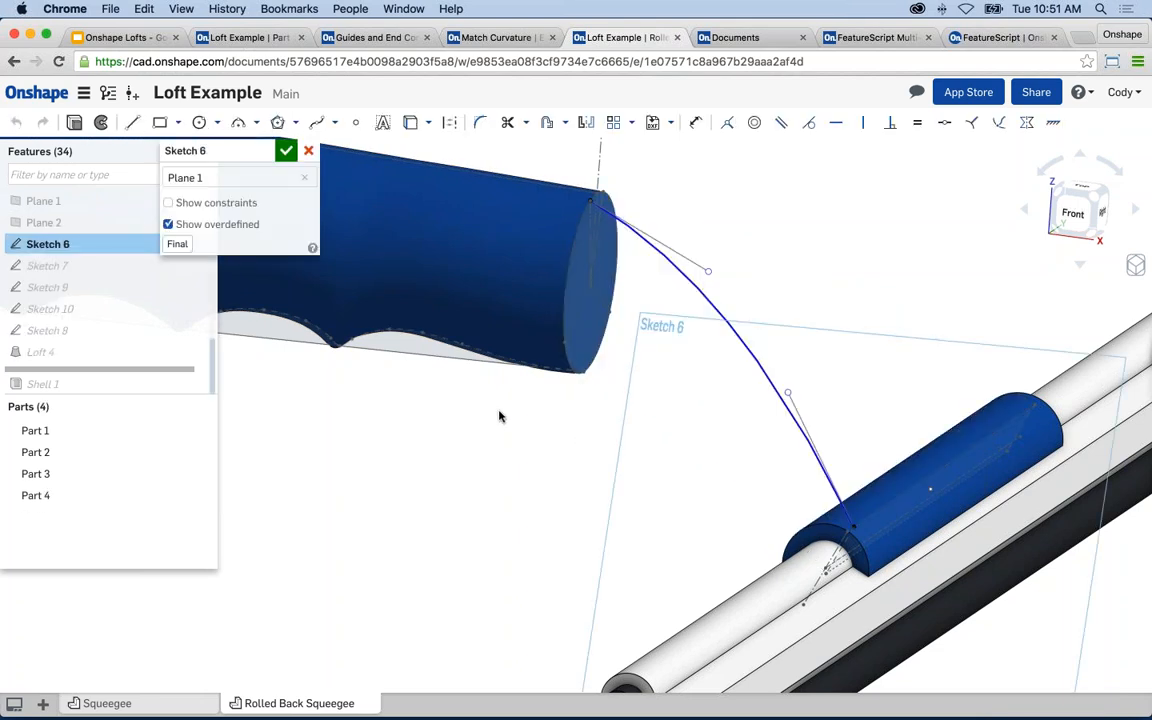
middle_drag(648, 415, 619, 414)
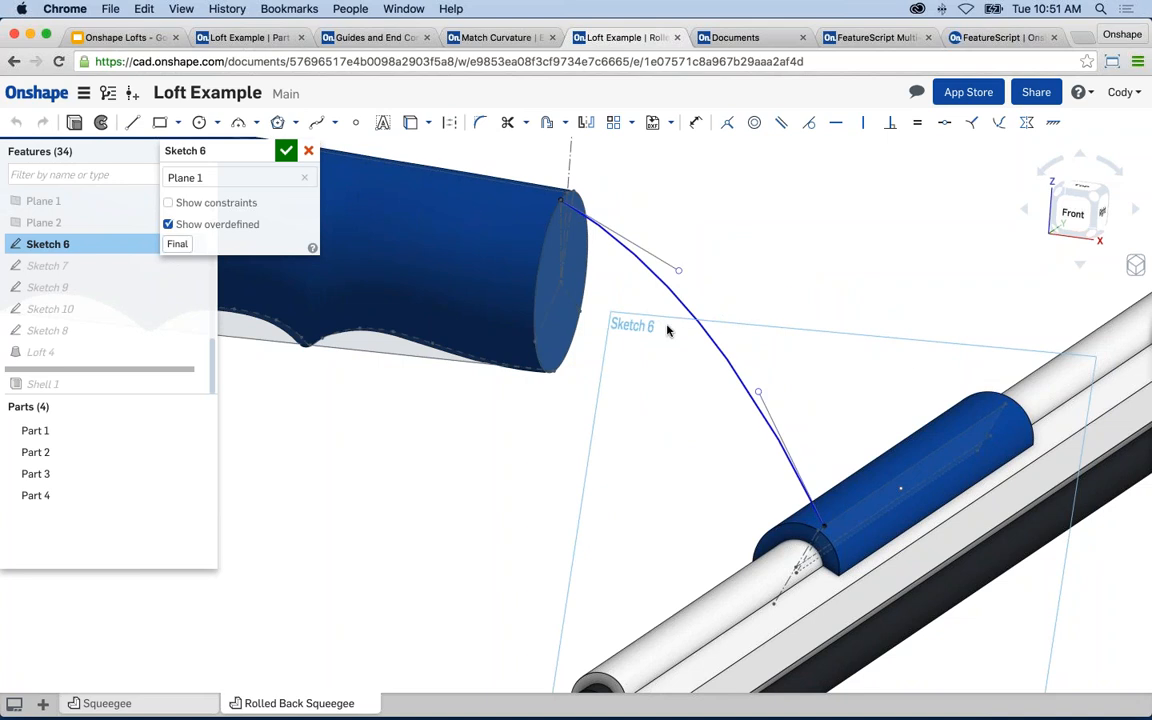
click(177, 245)
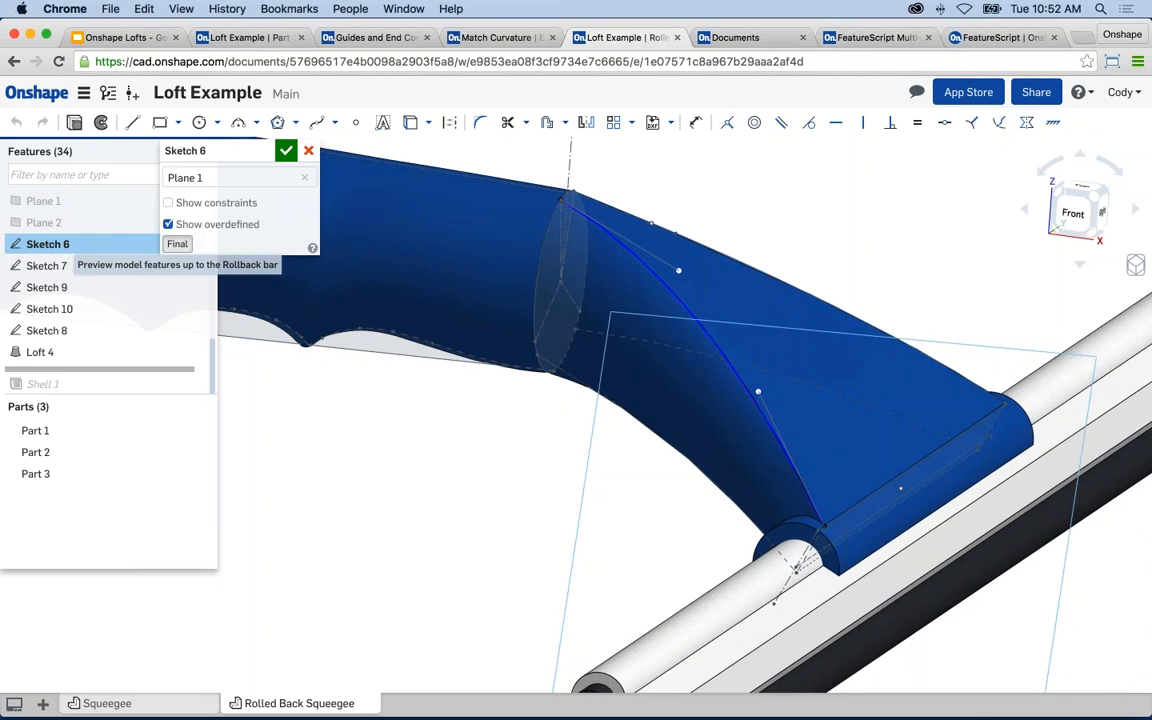
- Pull both control points of the neck's upper guide curve in Sketch 6 slightly upward to fill out the loft, and accept the sketch
right_drag(580, 443, 704, 260)
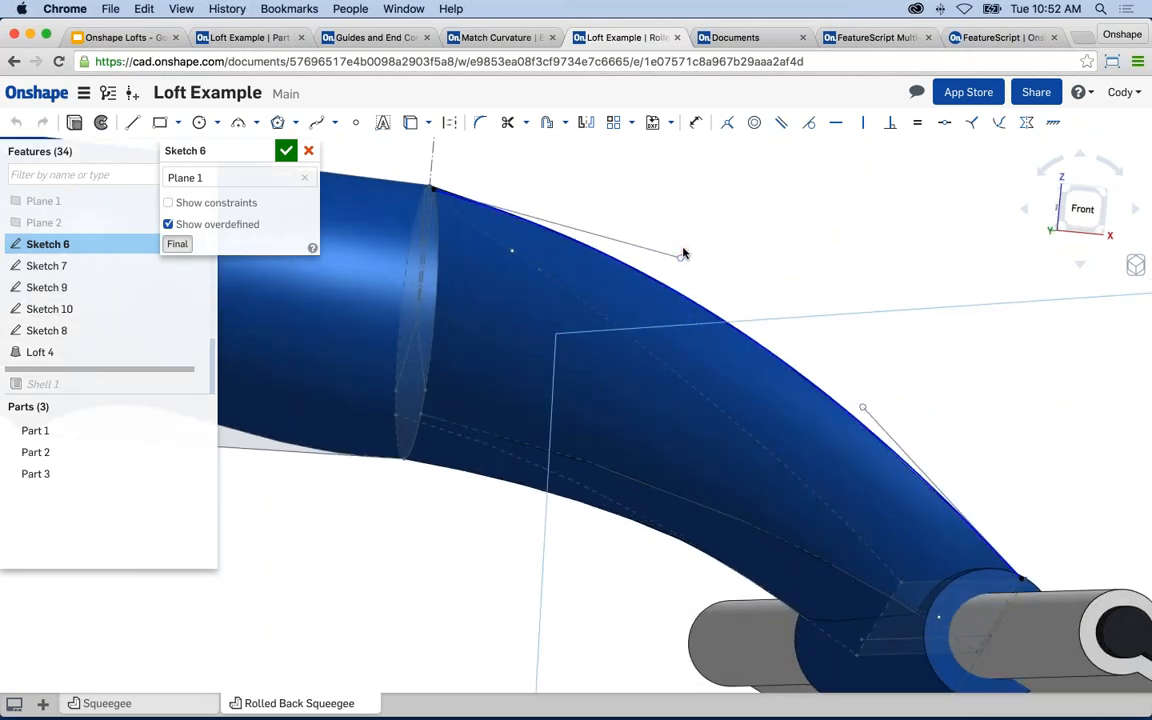
drag(685, 243, 685, 242)
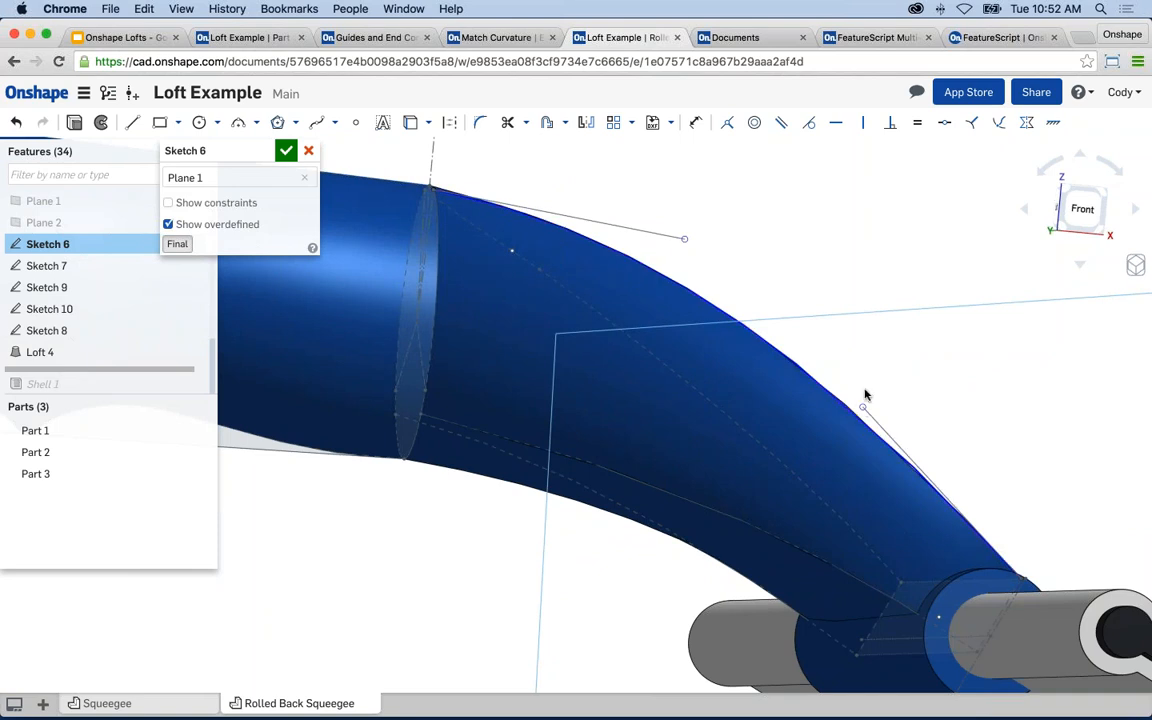
drag(864, 406, 868, 401)
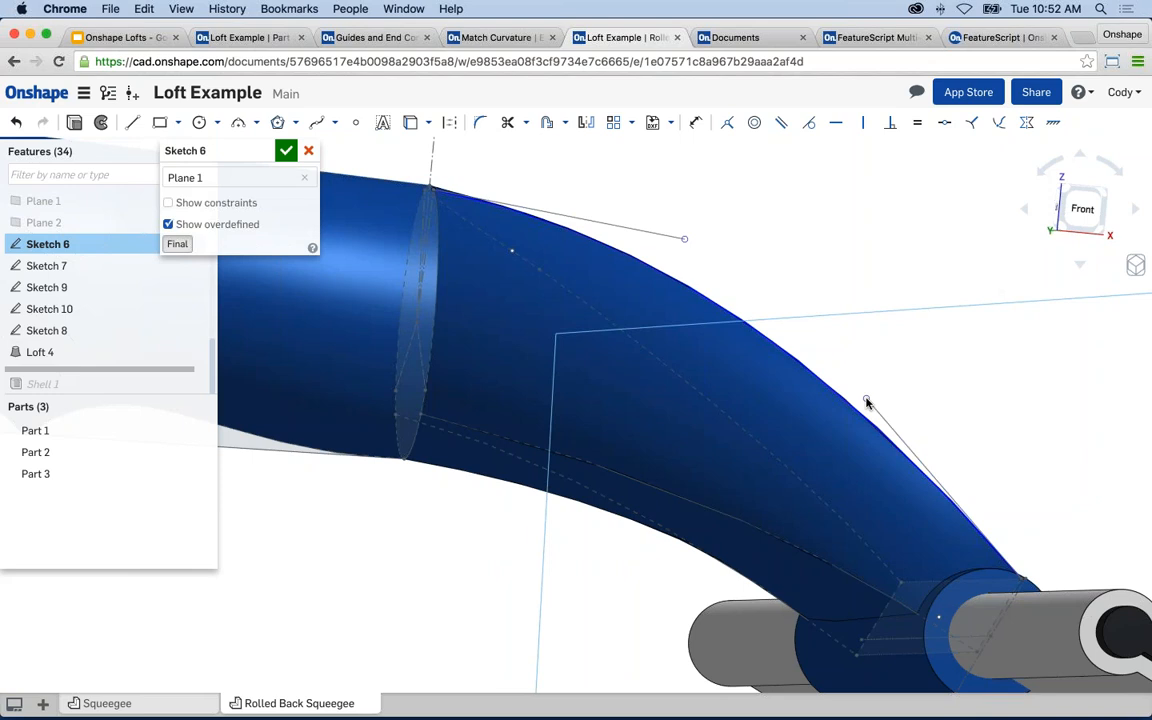
scroll(867, 402, up, 5)
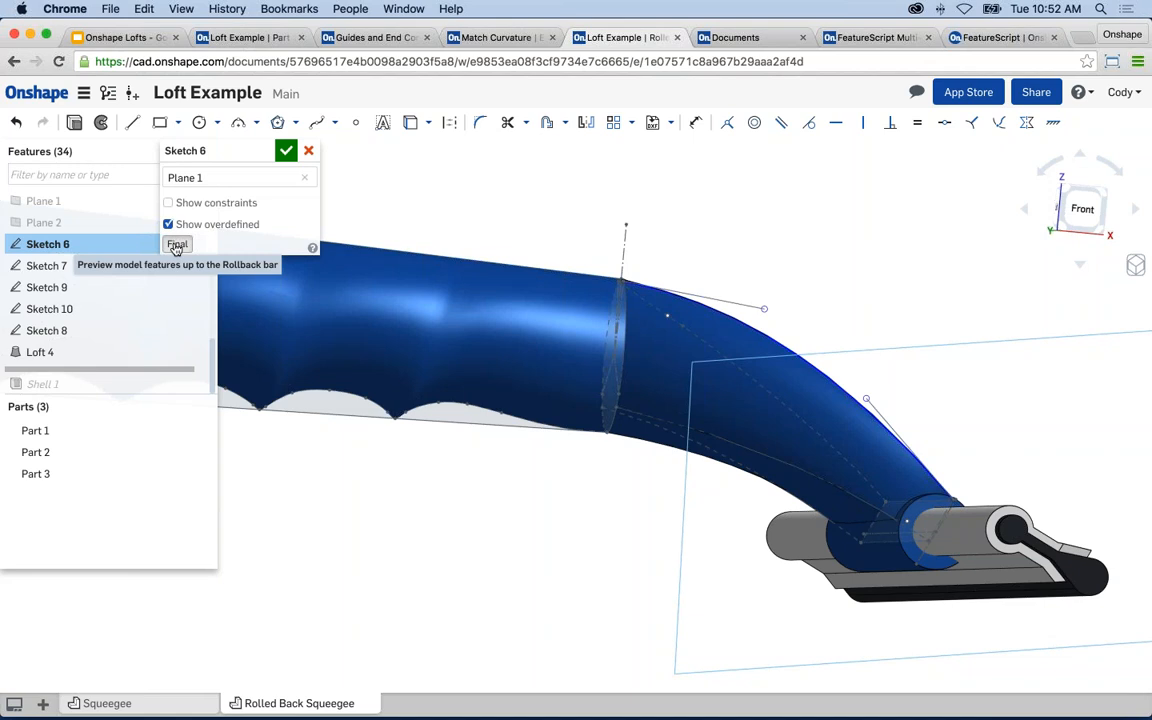
click(286, 152)
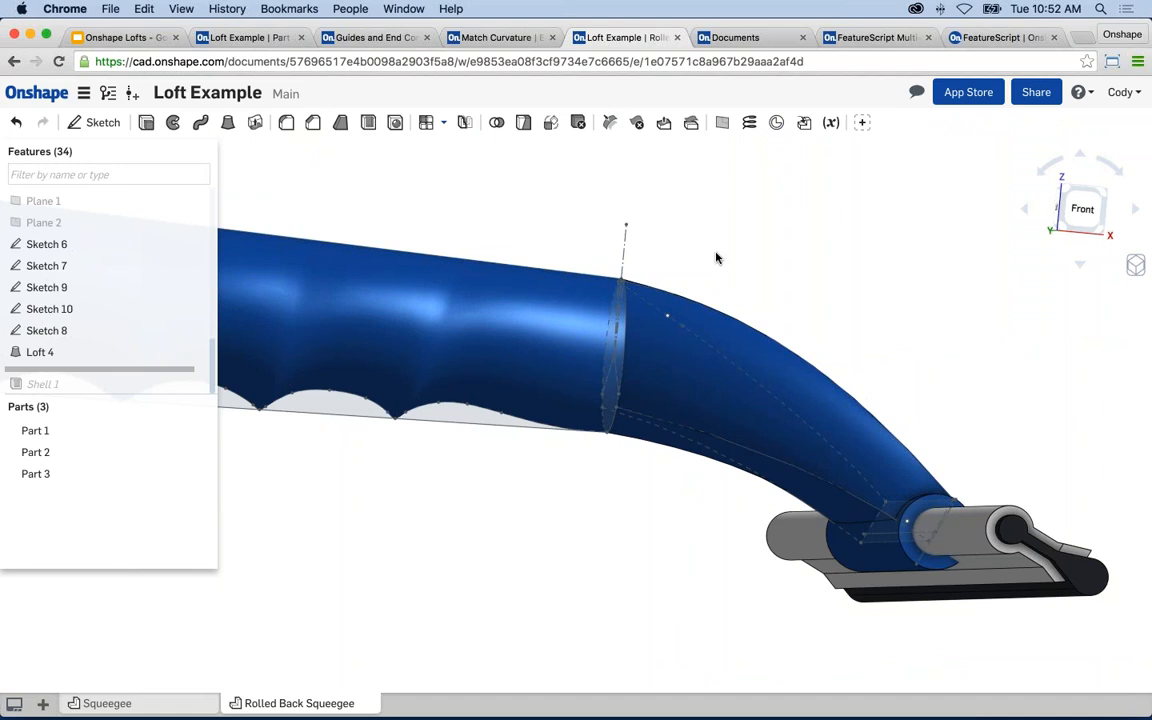
- Examine the reshaped neck and the whole squeegee from the right-back side, and switch to the Onshape Lofts presentation in Google Slides
key(shift+4)
right_drag(591, 252, 515, 244)
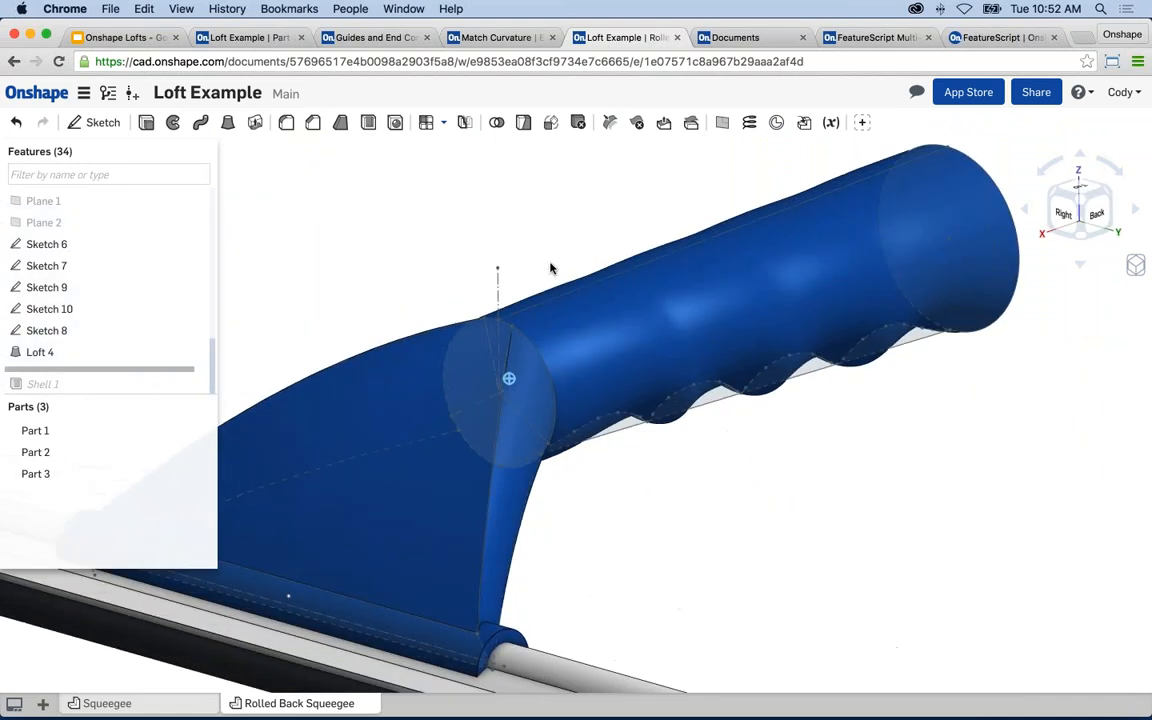
middle_drag(546, 237, 604, 231)
scroll(568, 234, down, 2)
scroll(597, 230, down, 1)
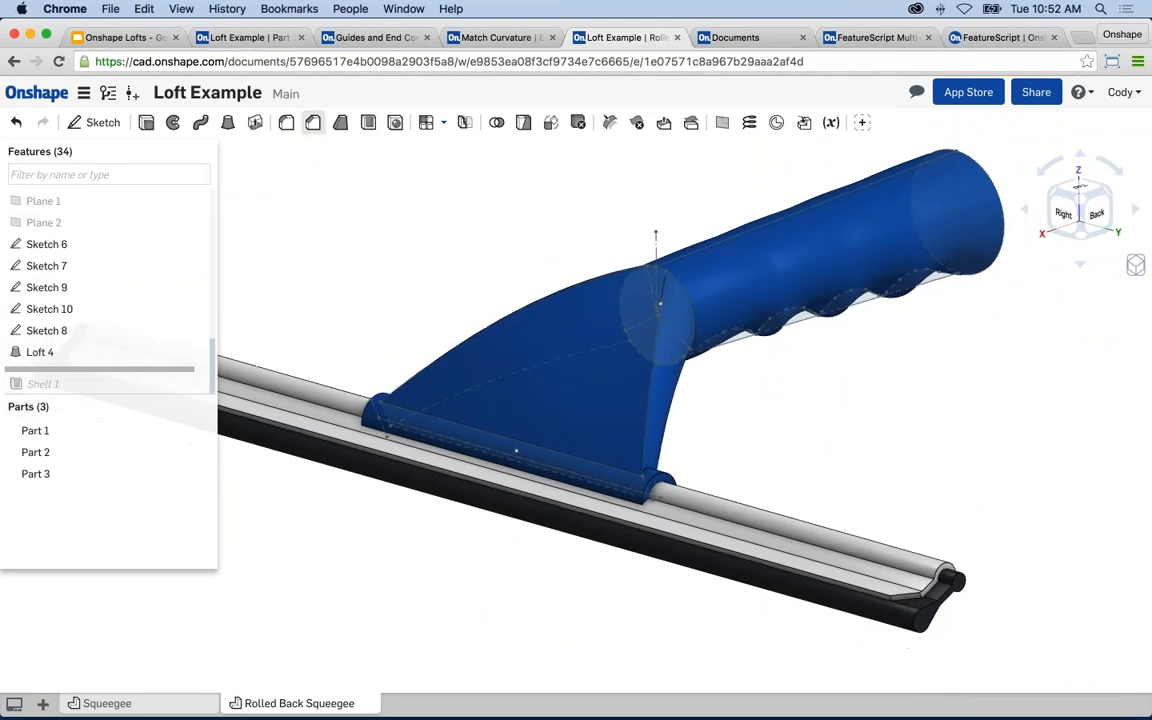
click(125, 37)
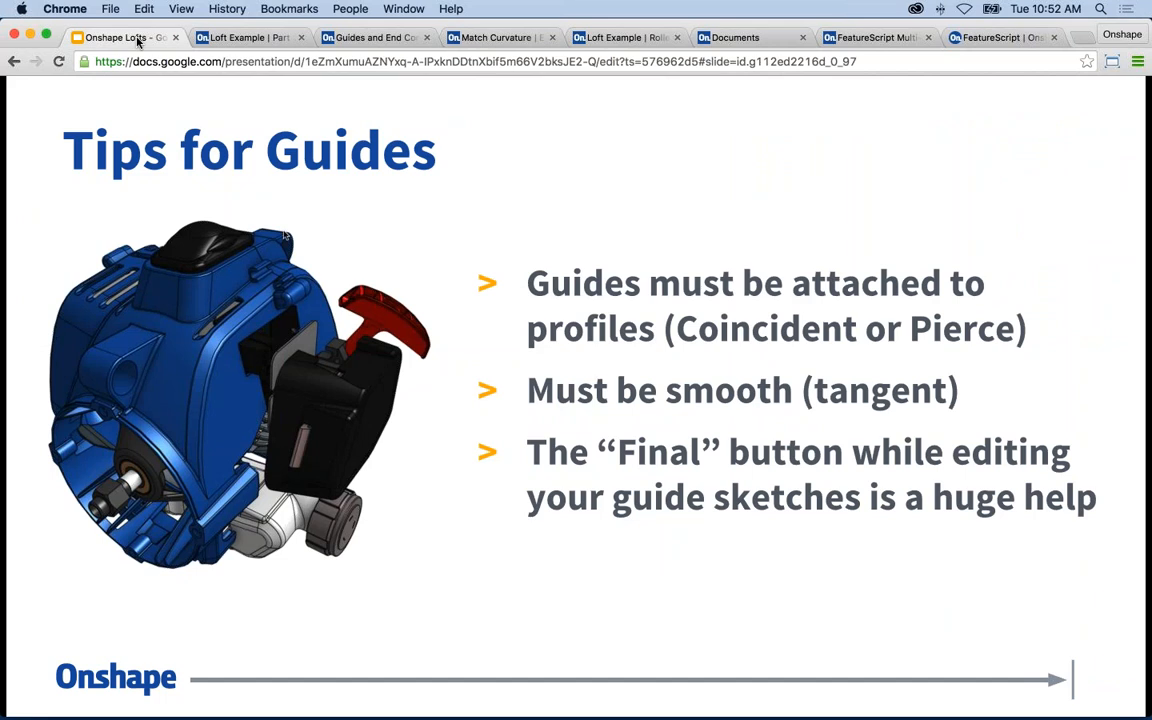